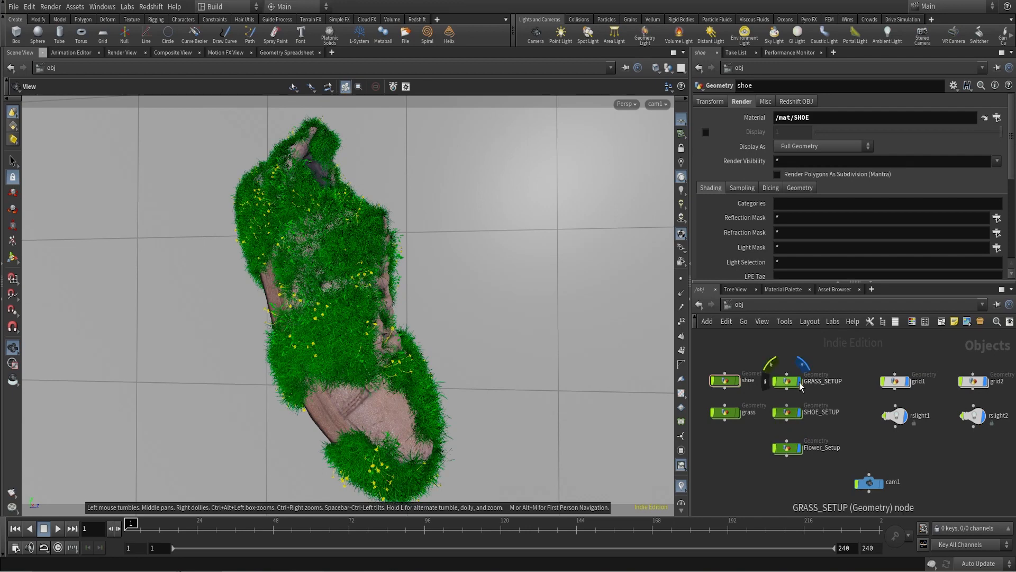
- Hide the GRASS_SETUP and Flower_Setup objects to inspect the bare shoe, and show both again
{"action": "left_click", "coordinate": [798, 448]}
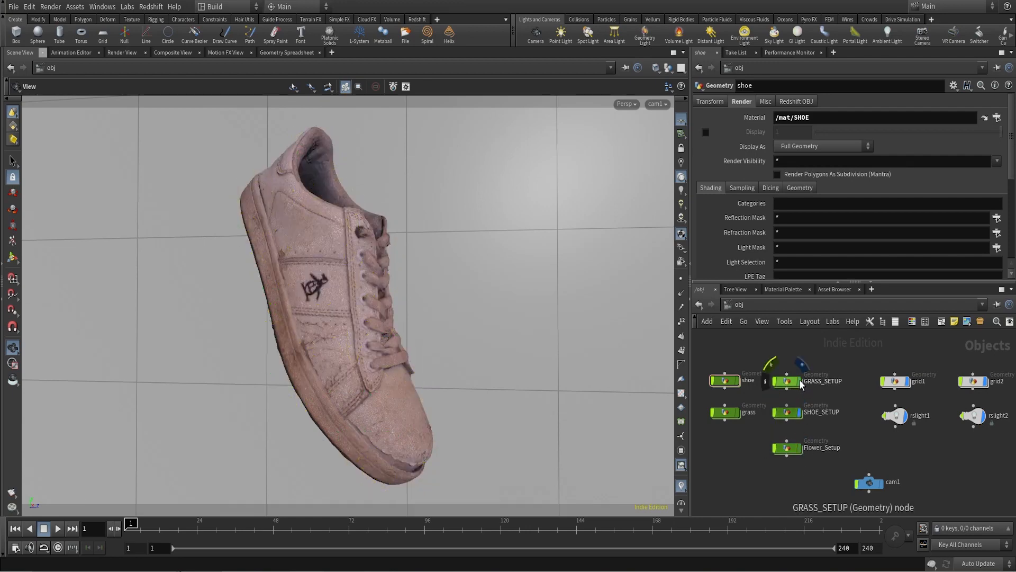
{"action": "left_click", "coordinate": [799, 382]}
{"action": "left_click", "coordinate": [799, 448]}
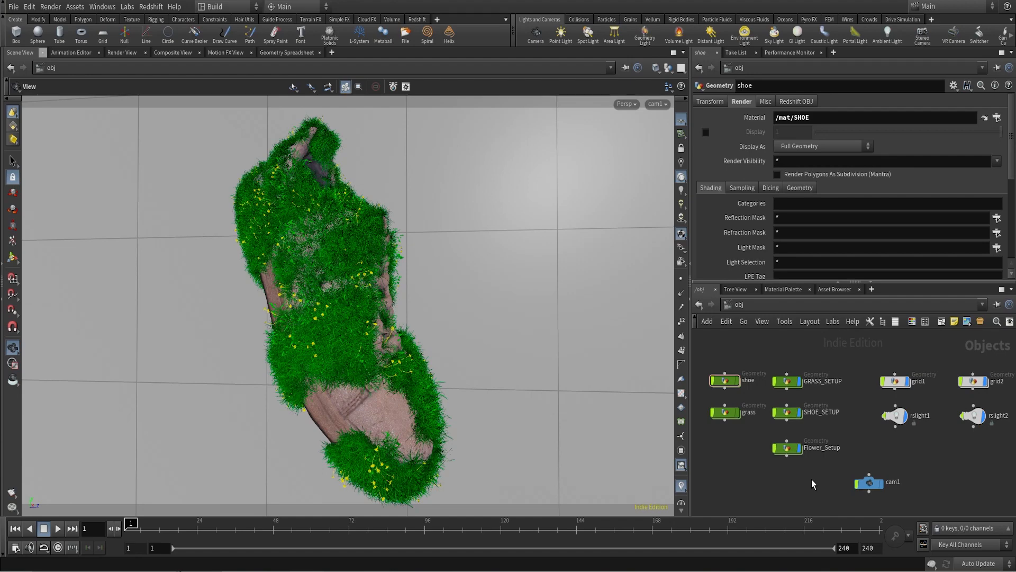
- Hide the grass, shoe and flower setup objects, plus both grids and both Redshift lights
{"action": "left_click", "coordinate": [801, 381]}
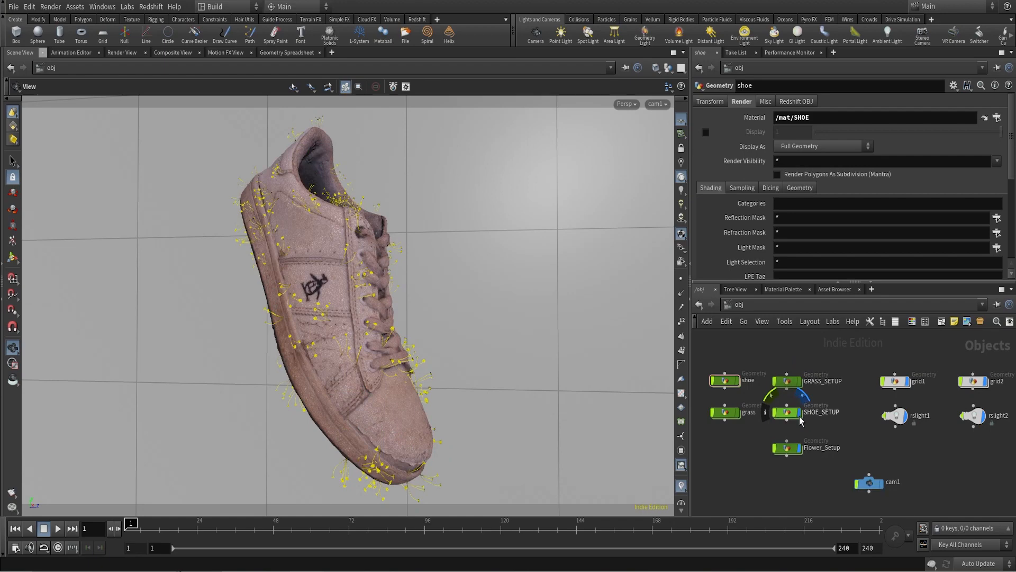
{"action": "left_click", "coordinate": [801, 413]}
{"action": "left_click", "coordinate": [801, 448]}
{"action": "middle_click_drag", "start_coordinate": [947, 450], "coordinate": [872, 450]}
{"action": "left_click_drag", "start_coordinate": [780, 345], "coordinate": [950, 426]}
{"action": "scroll", "coordinate": [927, 422], "scroll_direction": "up", "scroll_amount": 1}
{"action": "left_click", "coordinate": [907, 374]}
{"action": "left_click", "coordinate": [864, 481]}
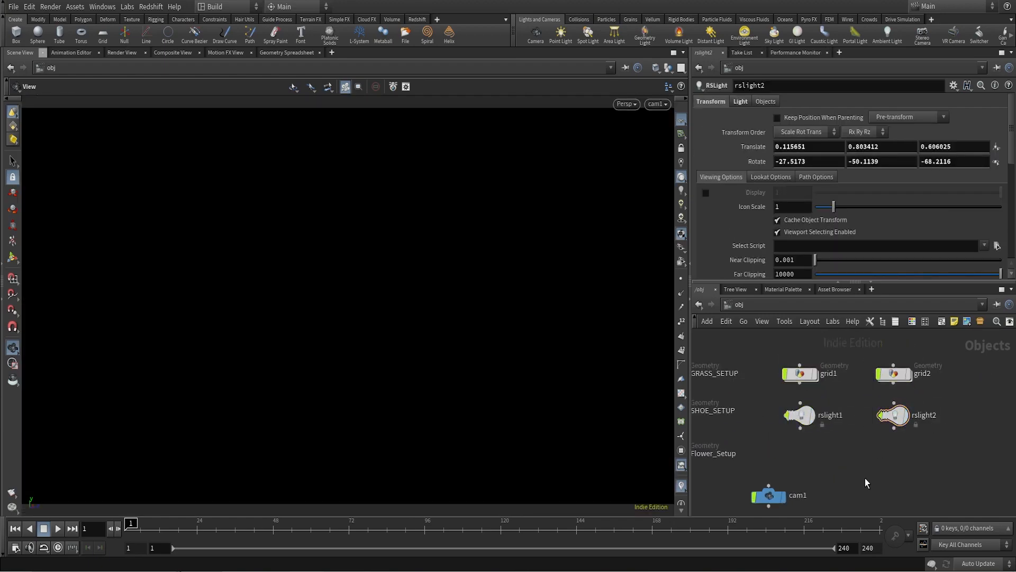
- Show only the original shoe object and open its geometry network
{"action": "scroll", "coordinate": [913, 459], "scroll_direction": "down", "scroll_amount": 3}
{"action": "middle_click_drag", "start_coordinate": [913, 458], "coordinate": [1015, 458]}
{"action": "scroll", "coordinate": [858, 403], "scroll_direction": "up", "scroll_amount": 2}
{"action": "scroll", "coordinate": [857, 404], "scroll_direction": "up", "scroll_amount": 1}
{"action": "left_click", "coordinate": [858, 410]}
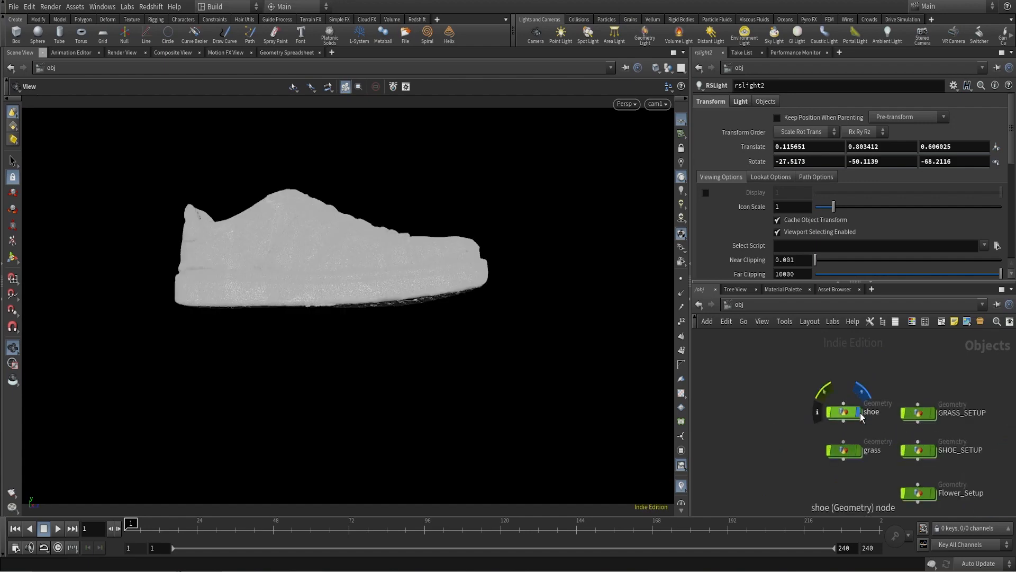
{"action": "double_click", "coordinate": [852, 413]}
- Display the alembic1 node's output and examine the imported shoe model in a free perspective view
{"action": "scroll", "coordinate": [875, 390], "scroll_direction": "up", "scroll_amount": 3}
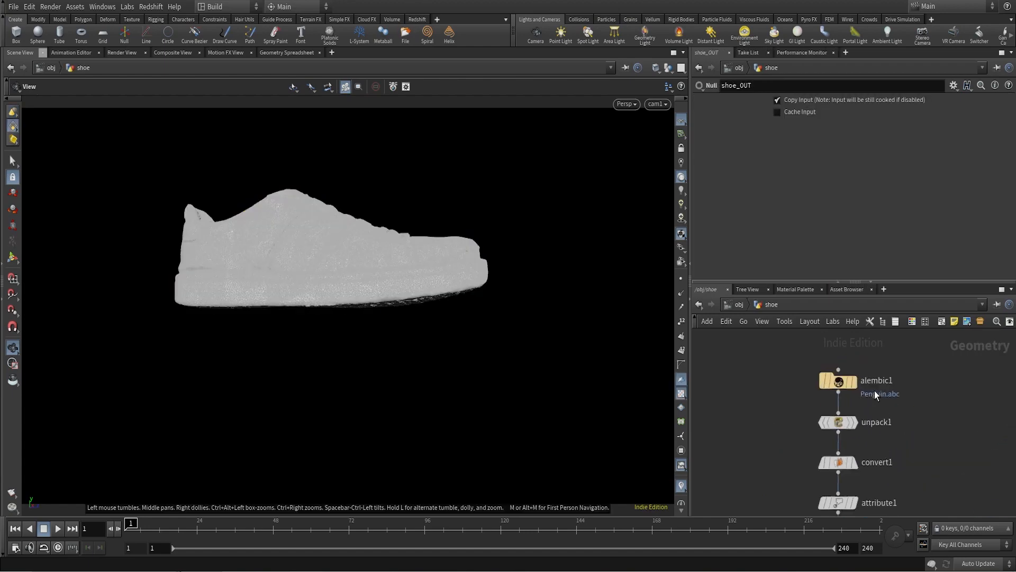
{"action": "left_click", "coordinate": [851, 384]}
{"action": "left_click", "coordinate": [831, 380]}
{"action": "right_click_drag", "start_coordinate": [486, 229], "coordinate": [333, 456]}
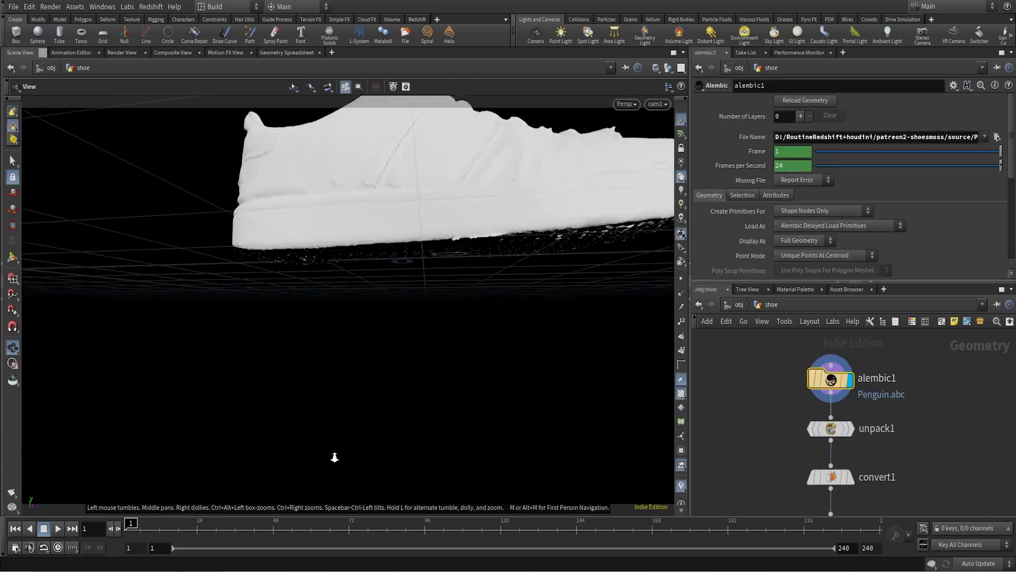
{"action": "right_click_drag", "start_coordinate": [509, 256], "coordinate": [456, 335]}
{"action": "left_click_drag", "start_coordinate": [457, 335], "coordinate": [451, 372]}
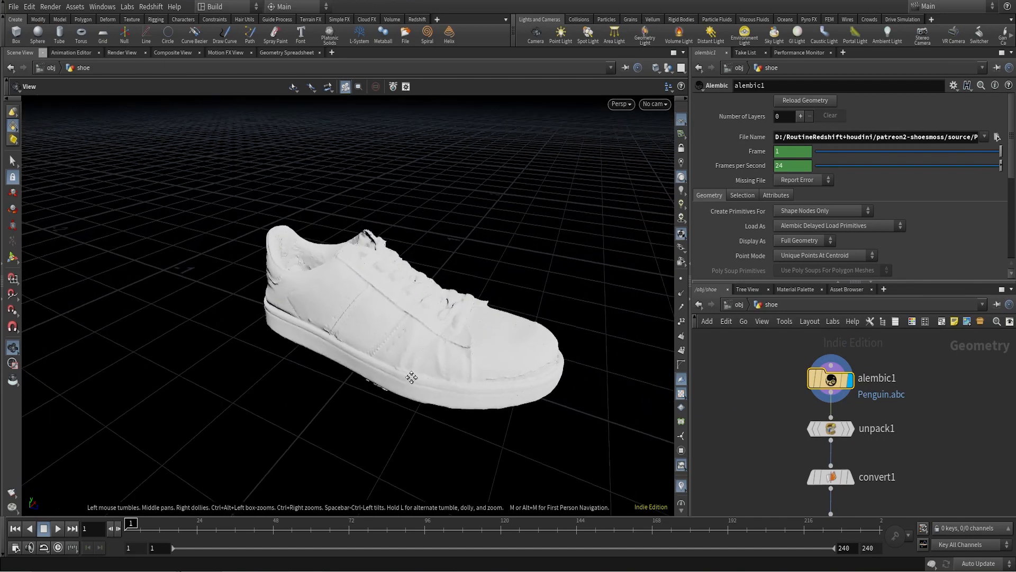
{"action": "middle_click_drag", "start_coordinate": [505, 374], "coordinate": [471, 361]}
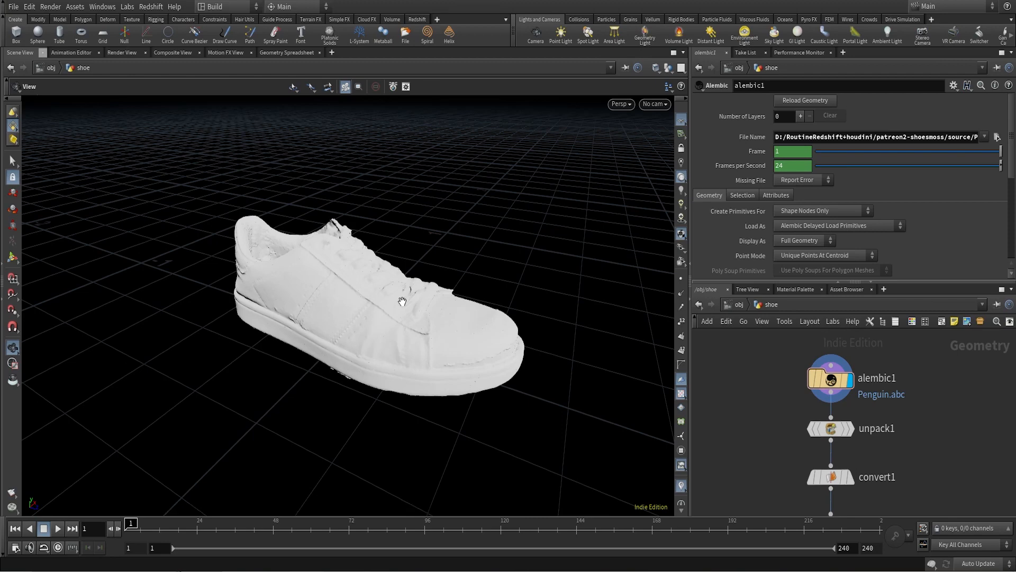
- Display the unpack1 node's output and examine its parameters
{"action": "middle_click_drag", "start_coordinate": [899, 377], "coordinate": [884, 383]}
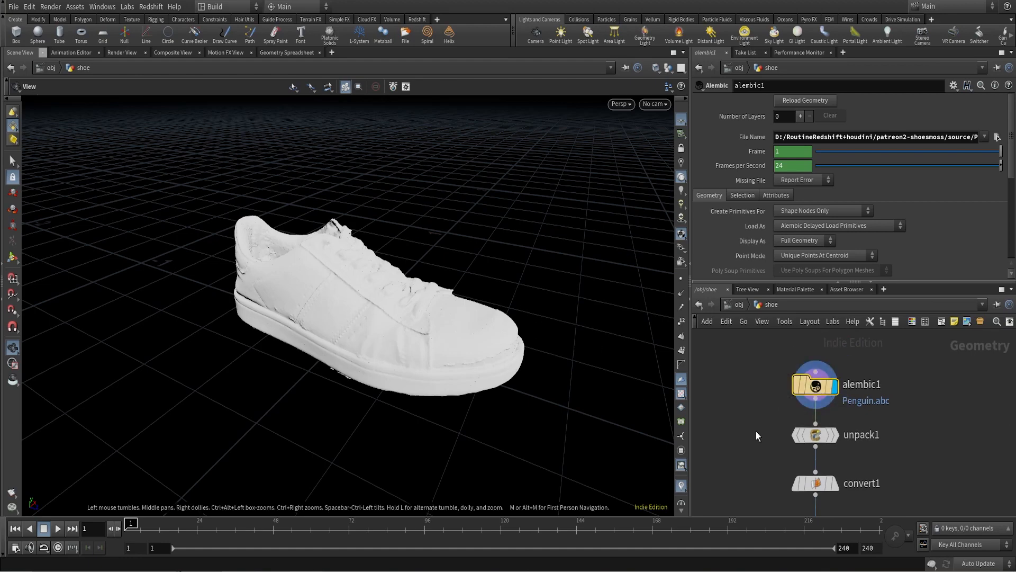
{"action": "middle_click_drag", "start_coordinate": [931, 446], "coordinate": [929, 404]}
{"action": "scroll", "coordinate": [877, 408], "scroll_direction": "up", "scroll_amount": 1}
{"action": "left_click", "coordinate": [828, 388]}
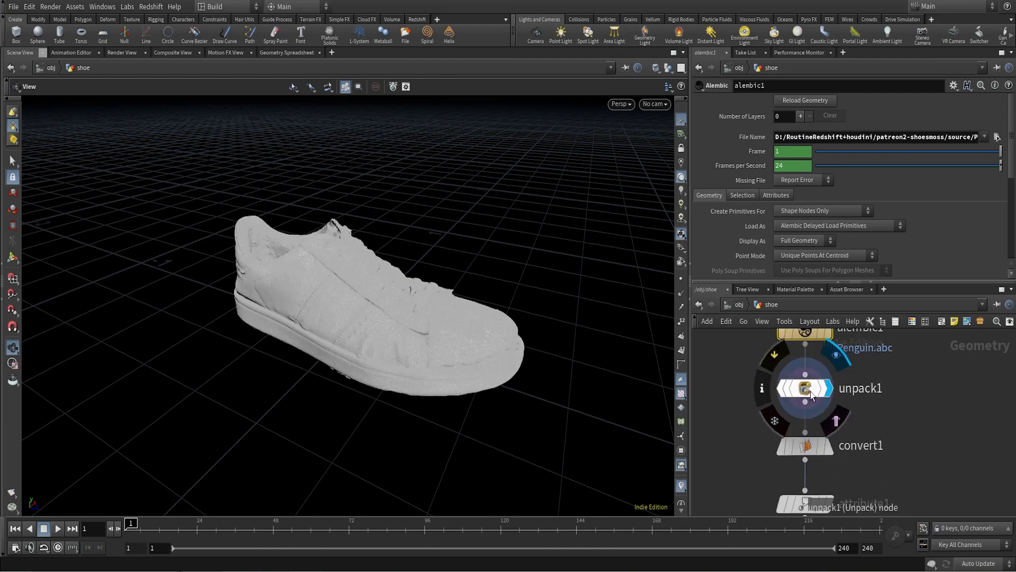
{"action": "left_click", "coordinate": [811, 391]}
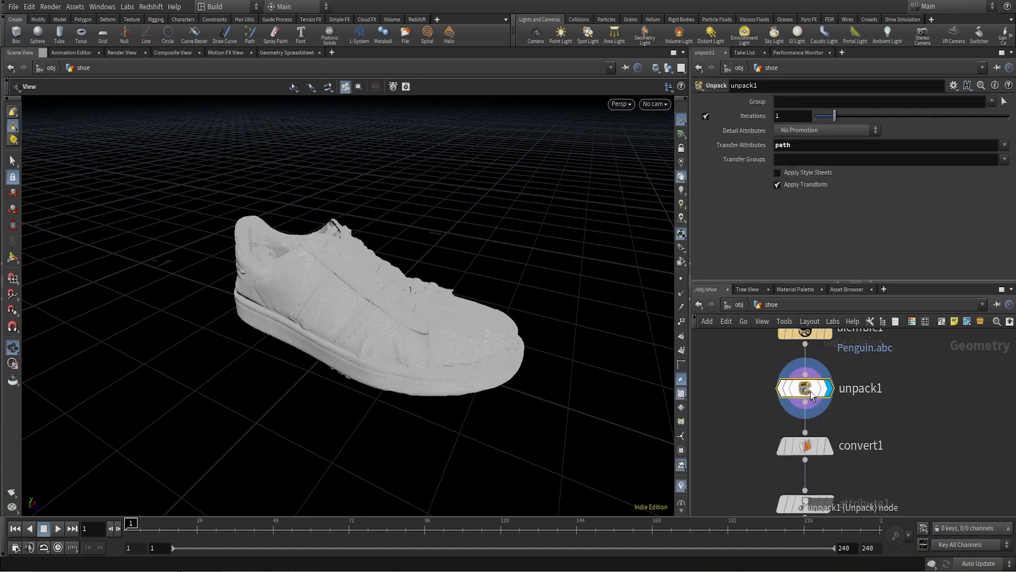
- Switch the viewport lighting to headlight only so the shoe's surface relief is shaded
{"action": "left_click", "coordinate": [682, 203]}
{"action": "left_click", "coordinate": [682, 189]}
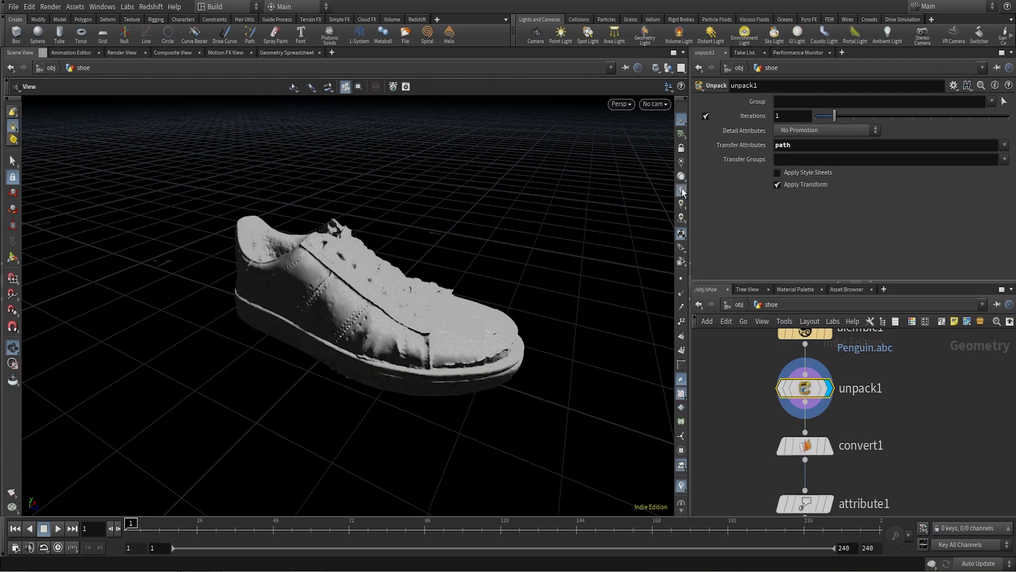
{"action": "mouse_move", "coordinate": [434, 280]}
{"action": "left_mouse_down"}
{"action": "mouse_move", "coordinate": [316, 281]}
{"action": "mouse_move", "coordinate": [453, 278]}
{"action": "left_mouse_up"}
- Recheck the alembic1 and unpack1 nodes, and display the convert1 node with its polygon conversion settings
{"action": "middle_click_drag", "start_coordinate": [918, 375], "coordinate": [922, 386]}
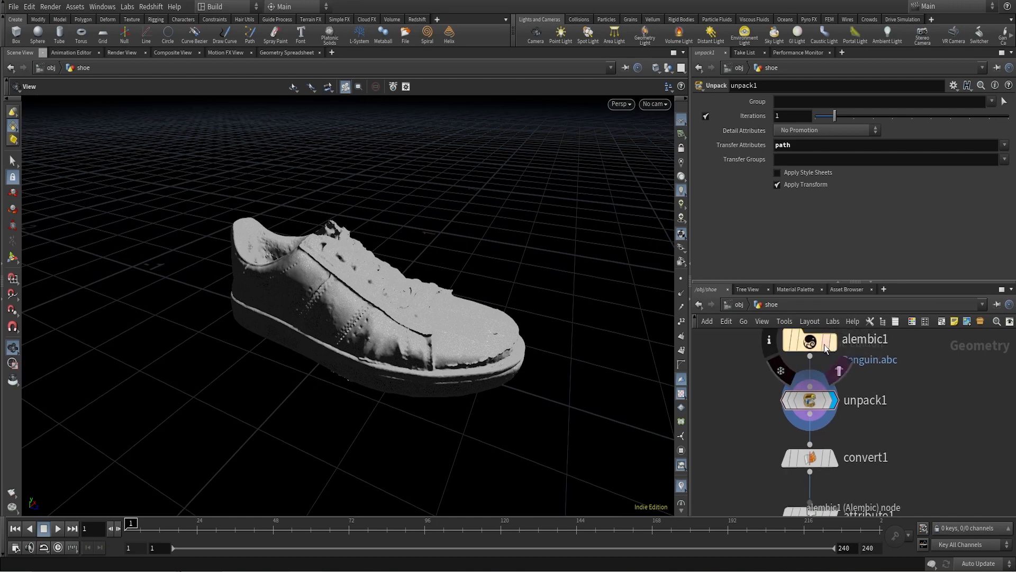
{"action": "left_click", "coordinate": [824, 345]}
{"action": "left_click", "coordinate": [810, 400]}
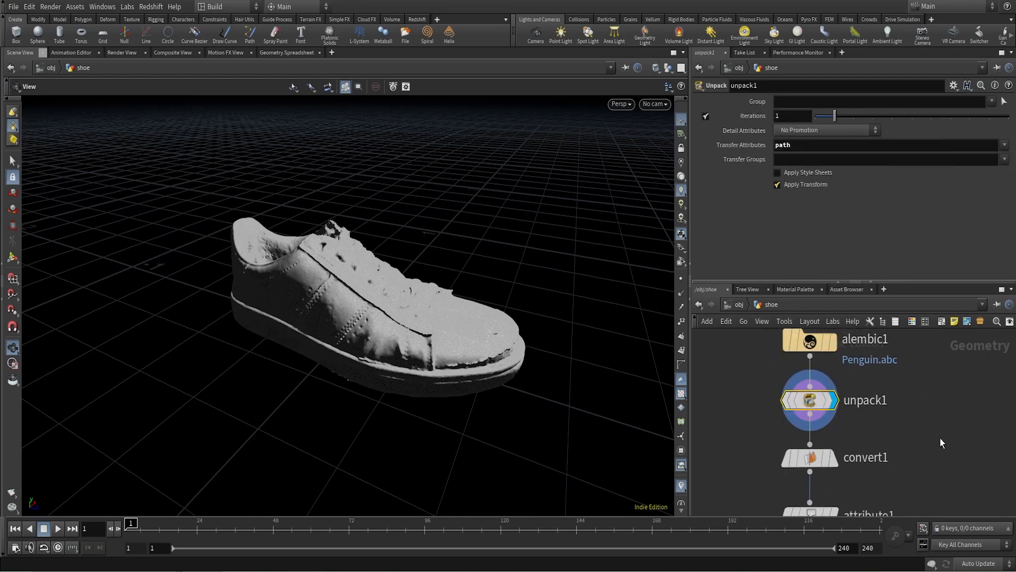
{"action": "scroll", "coordinate": [921, 432], "scroll_direction": "up", "scroll_amount": 2}
{"action": "left_click", "coordinate": [830, 379]}
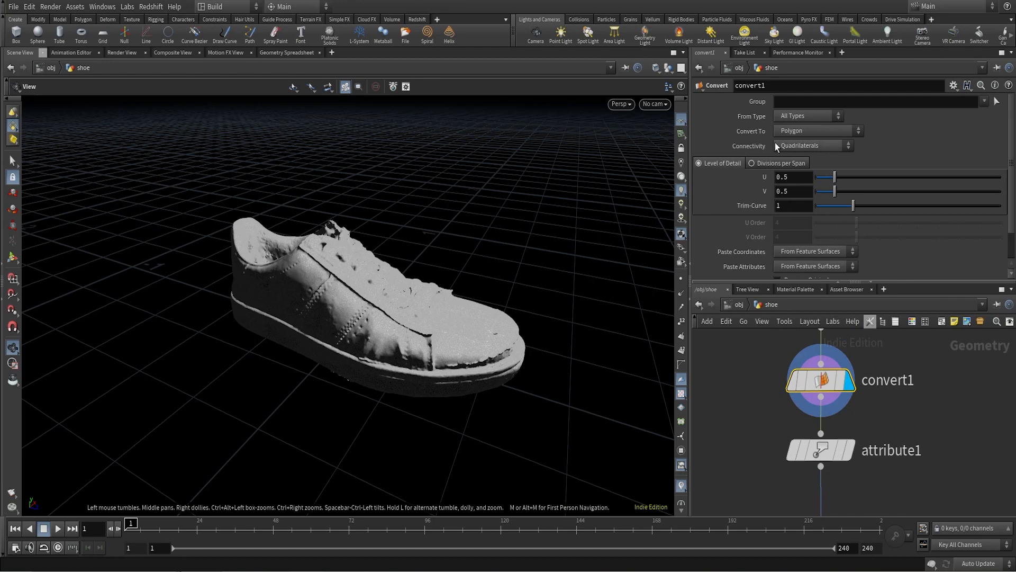
- Display attribute1 and compare its path-to-name primitive rename with the attribute transferred by unpack1
{"action": "middle_click_drag", "start_coordinate": [904, 368], "coordinate": [902, 327]}
{"action": "left_click", "coordinate": [847, 409]}
{"action": "left_click", "coordinate": [830, 410]}
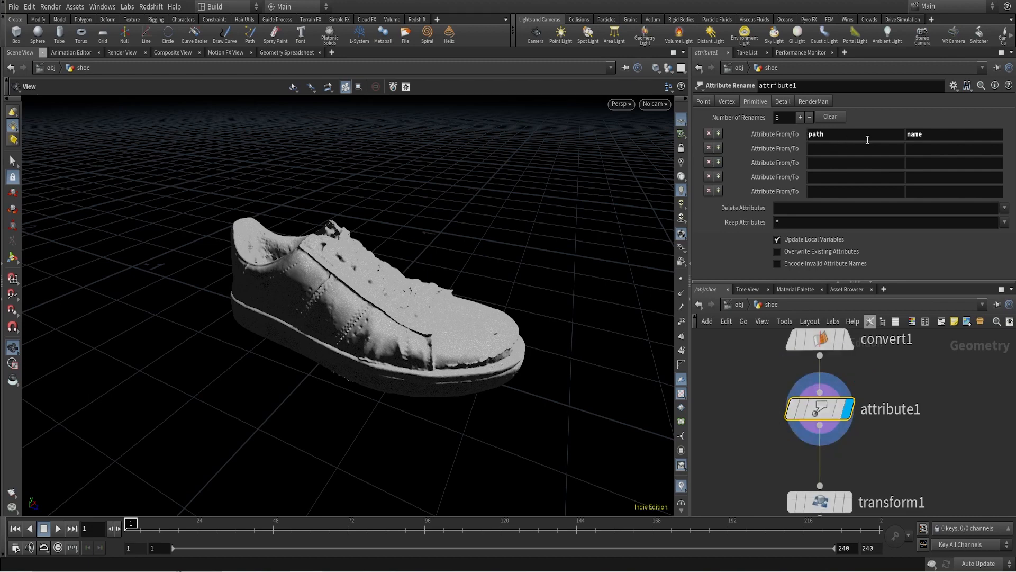
{"action": "middle_click_drag", "start_coordinate": [938, 369], "coordinate": [932, 430]}
{"action": "left_click", "coordinate": [818, 333]}
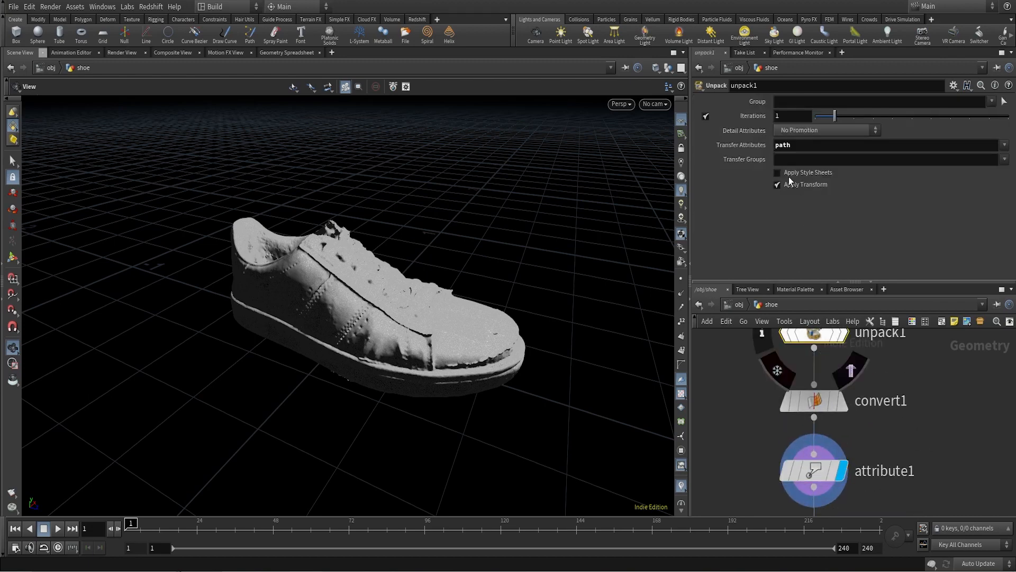
{"action": "left_click", "coordinate": [818, 475]}
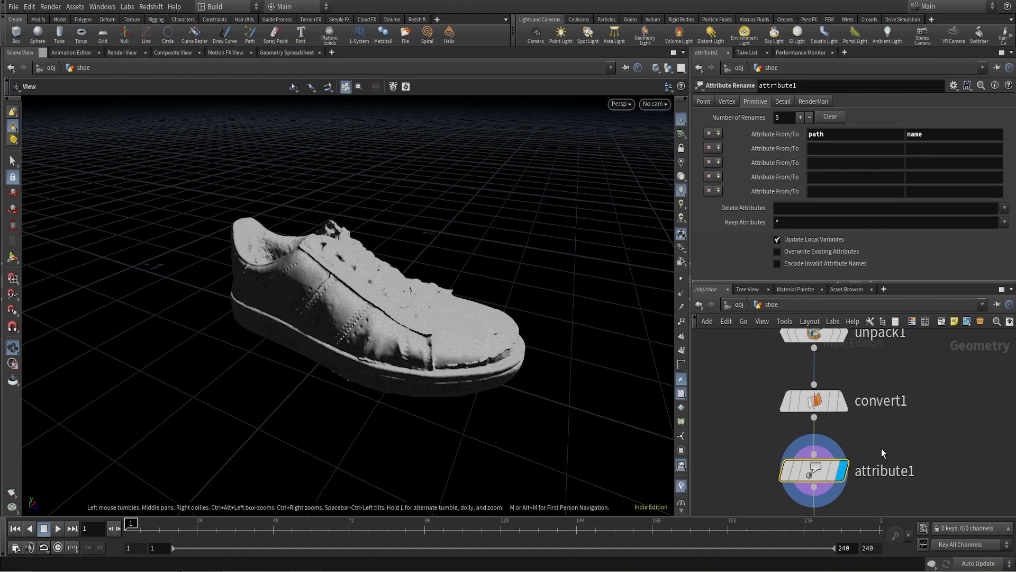
- Display the transform1 node and examine its Uniform Scale and the rescaled shoe
{"action": "scroll", "coordinate": [959, 471], "scroll_direction": "down", "scroll_amount": 4}
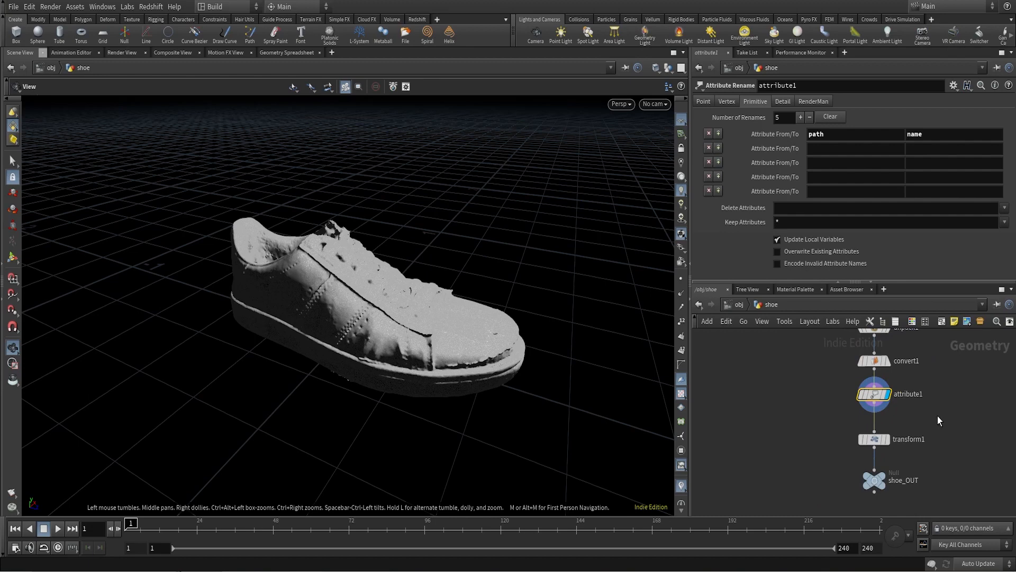
{"action": "middle_click_drag", "start_coordinate": [931, 418], "coordinate": [928, 394]}
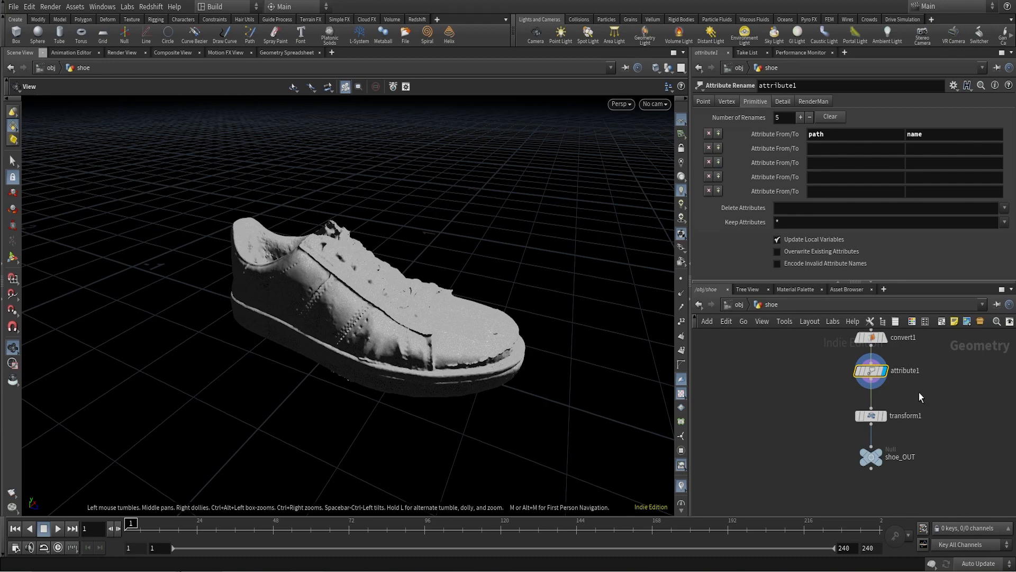
{"action": "scroll", "coordinate": [919, 393], "scroll_direction": "up", "scroll_amount": 2}
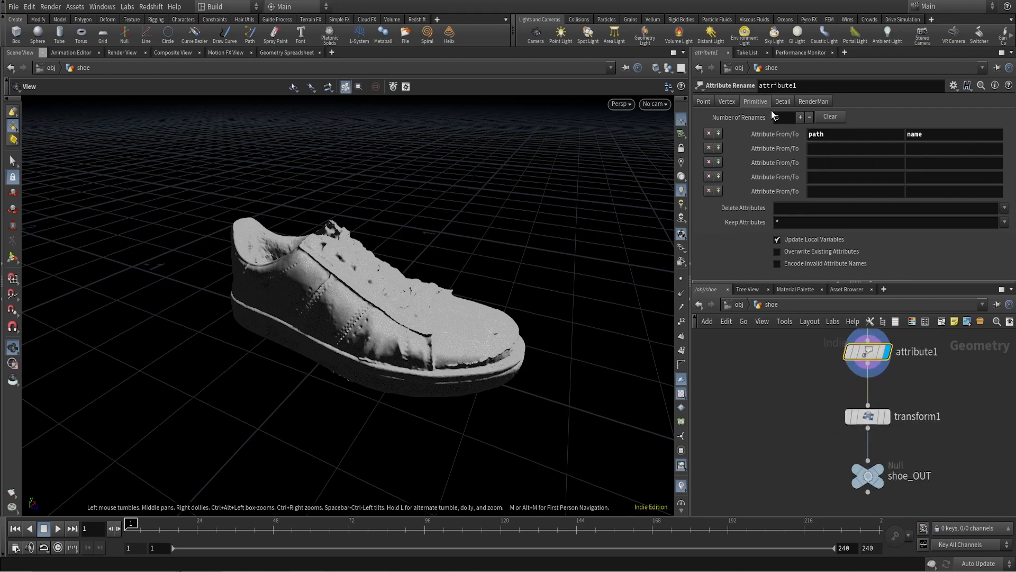
{"action": "left_click", "coordinate": [875, 415]}
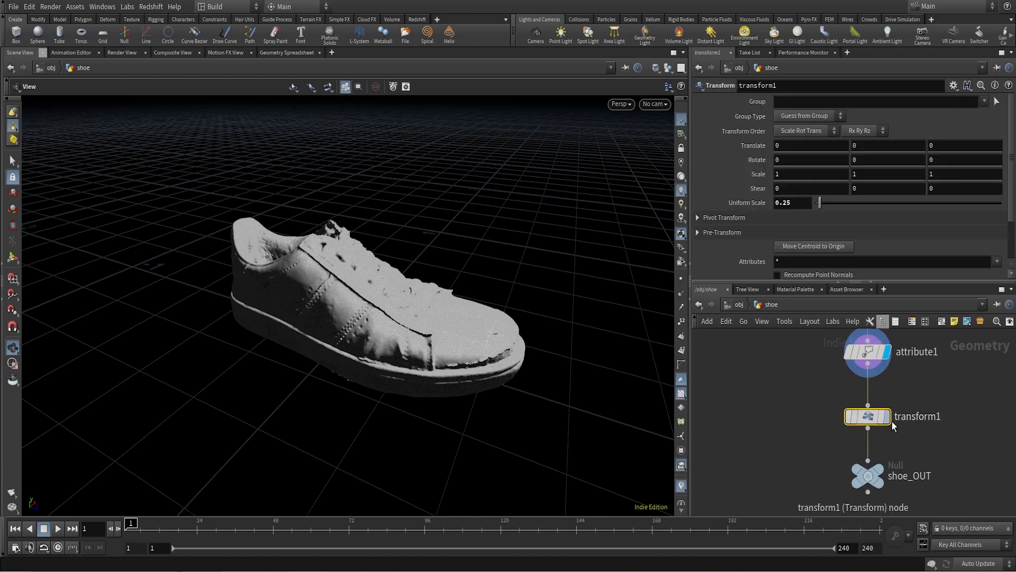
{"action": "left_click", "coordinate": [887, 418]}
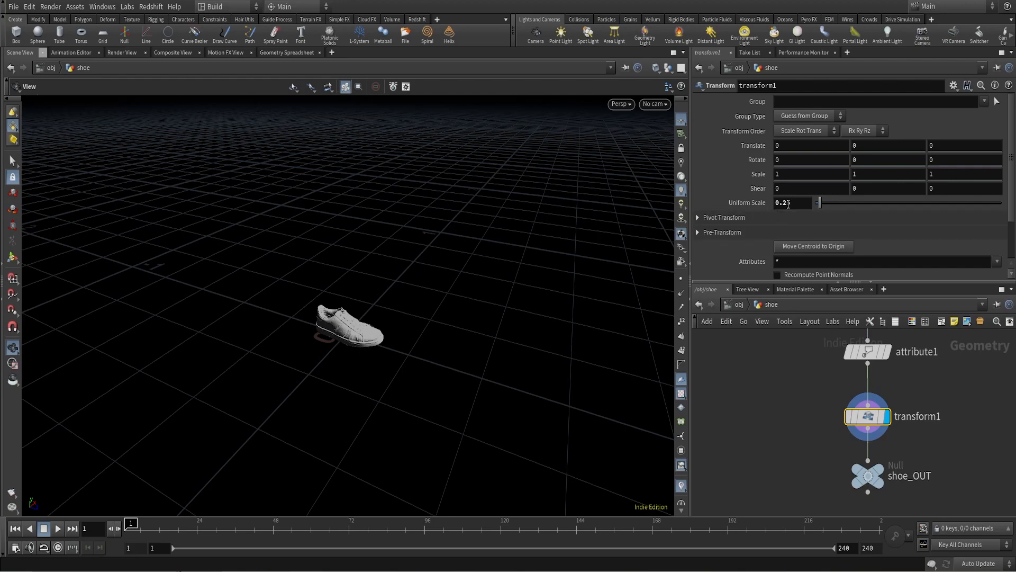
{"action": "right_click_drag", "start_coordinate": [373, 337], "coordinate": [529, 148]}
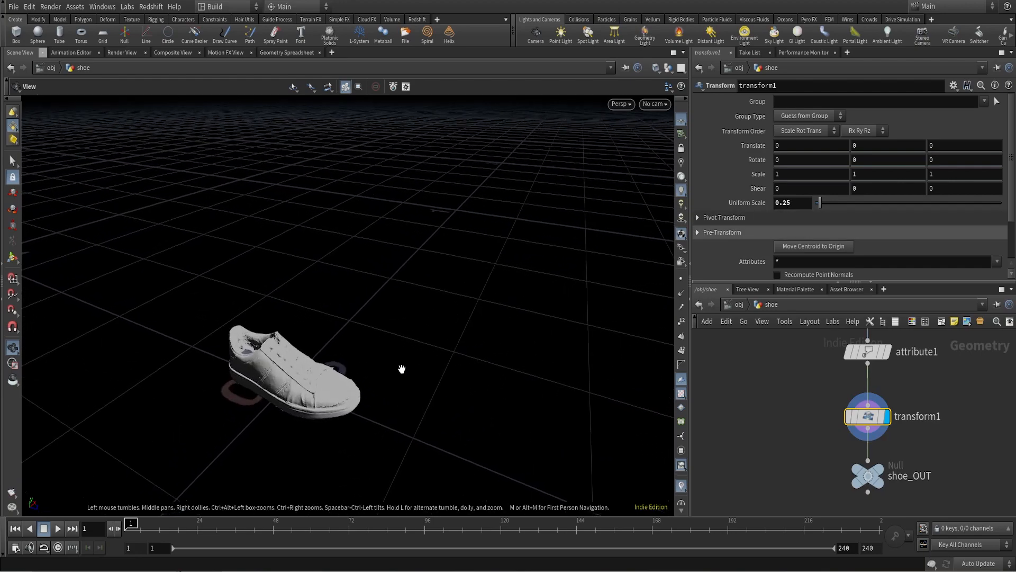
{"action": "middle_click_drag", "start_coordinate": [402, 370], "coordinate": [669, 170]}
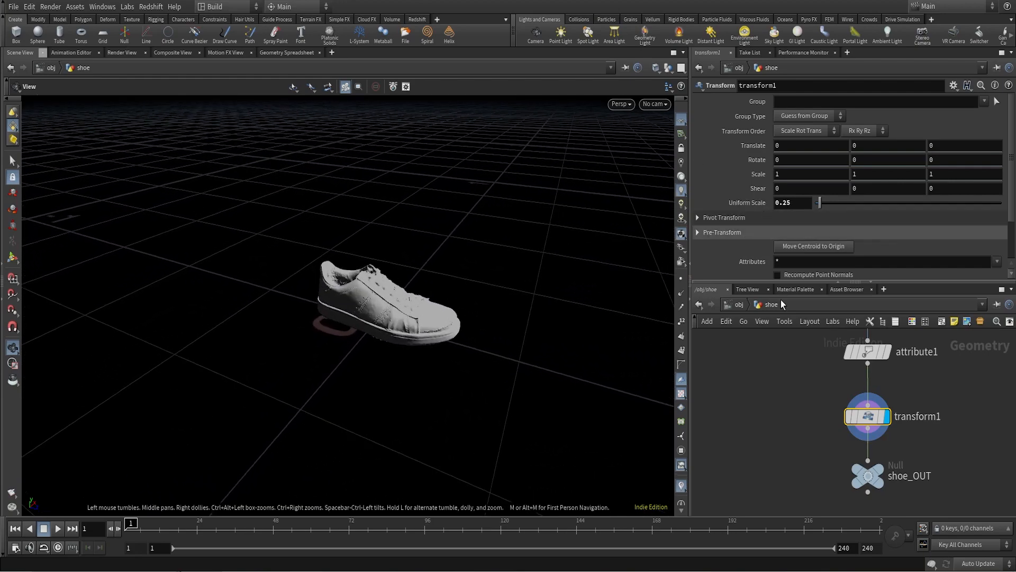
- Display the shoe_OUT null at the end of the chain and review the complete shoe network
{"action": "left_click", "coordinate": [879, 480]}
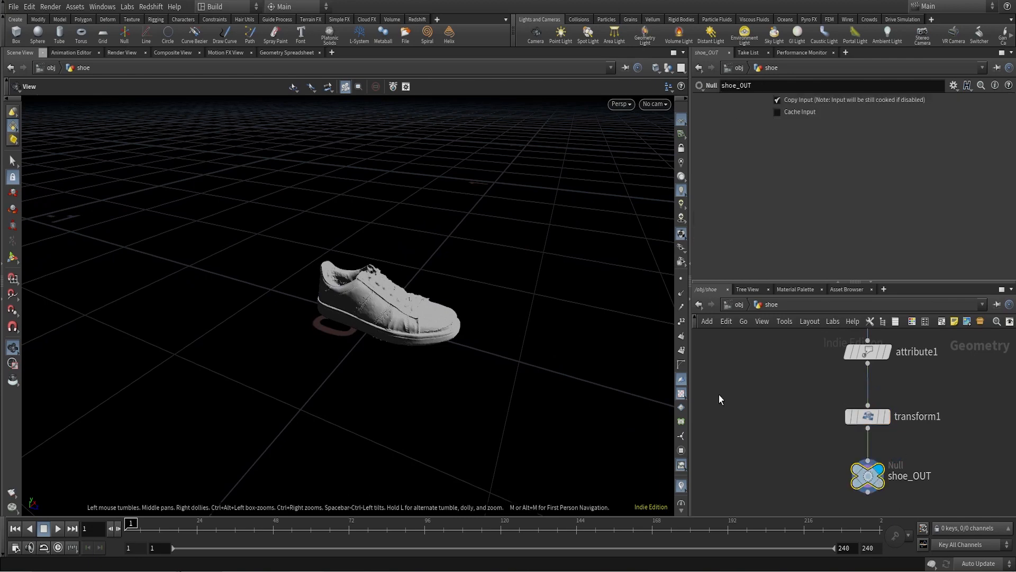
{"action": "middle_click_drag", "start_coordinate": [945, 471], "coordinate": [906, 459]}
{"action": "scroll", "coordinate": [906, 460], "scroll_direction": "down", "scroll_amount": 8}
{"action": "scroll", "coordinate": [909, 458], "scroll_direction": "up", "scroll_amount": 7}
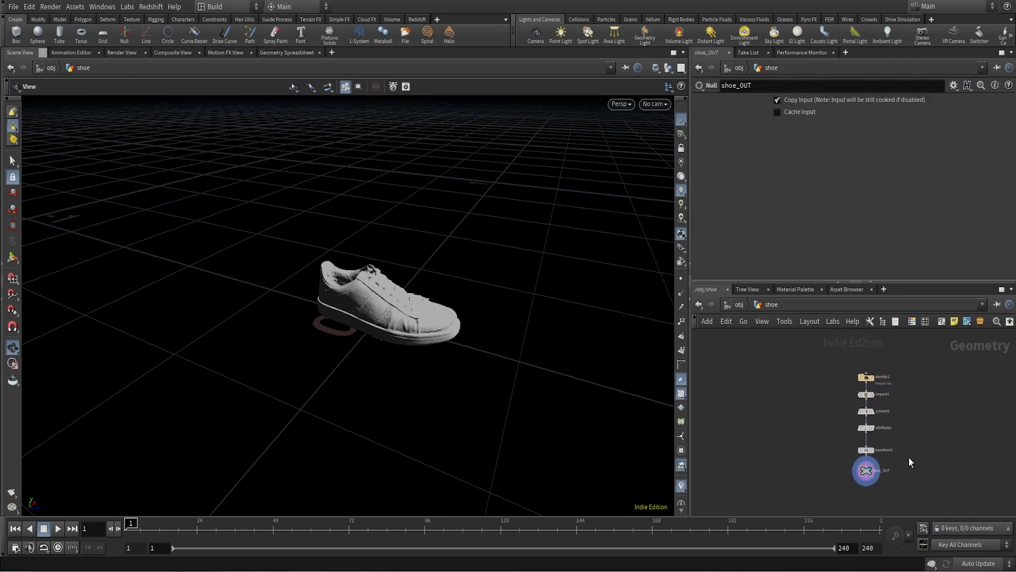
{"action": "mouse_move", "coordinate": [858, 475]}
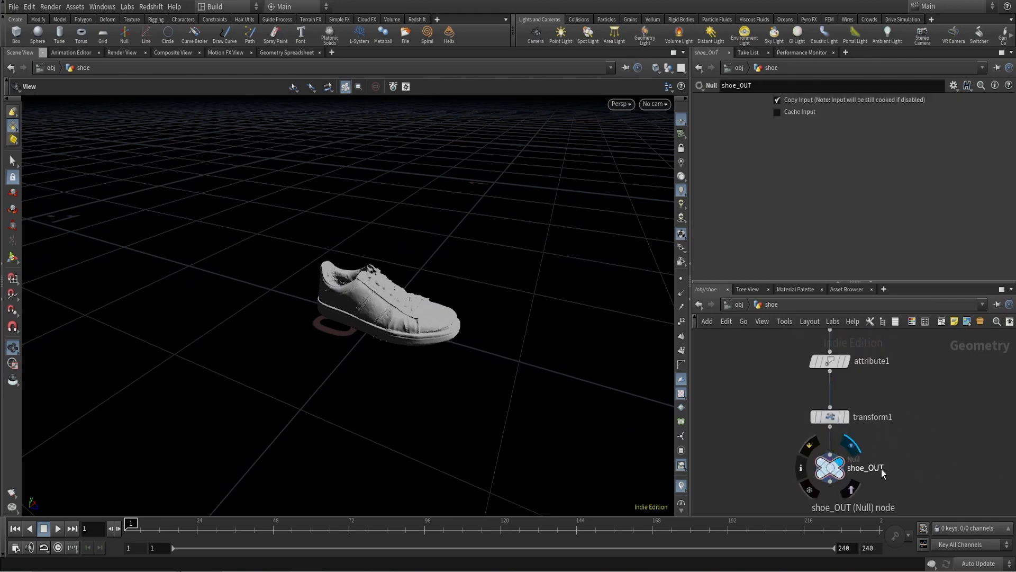
{"action": "scroll", "coordinate": [889, 471], "scroll_direction": "up", "scroll_amount": 3}
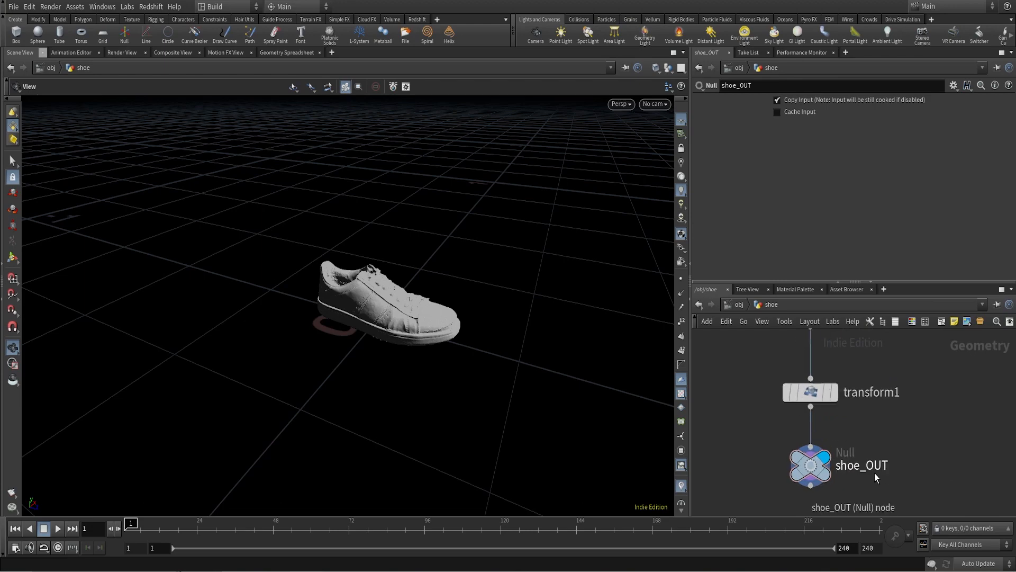
- Return to the object level, hide the shoe object and show the grass object
{"action": "left_click", "coordinate": [744, 307]}
{"action": "mouse_move", "coordinate": [843, 413]}
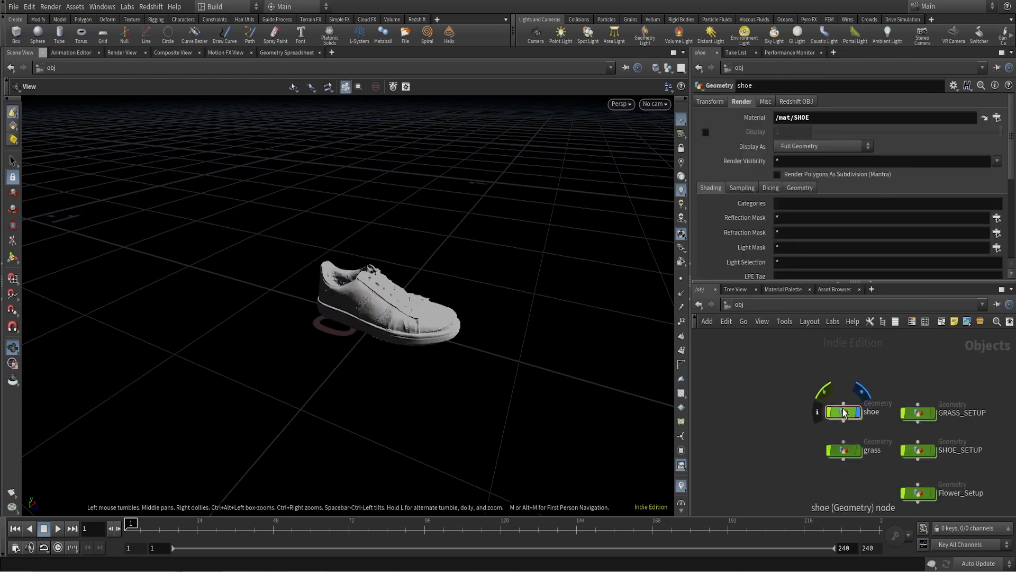
{"action": "scroll", "coordinate": [844, 413], "scroll_direction": "up", "scroll_amount": 2}
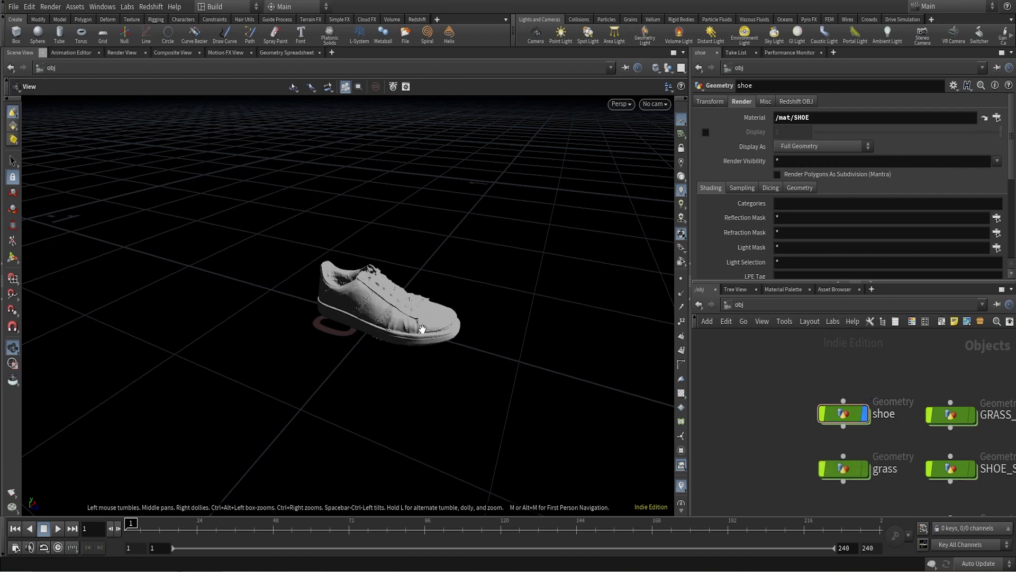
{"action": "left_click", "coordinate": [864, 413]}
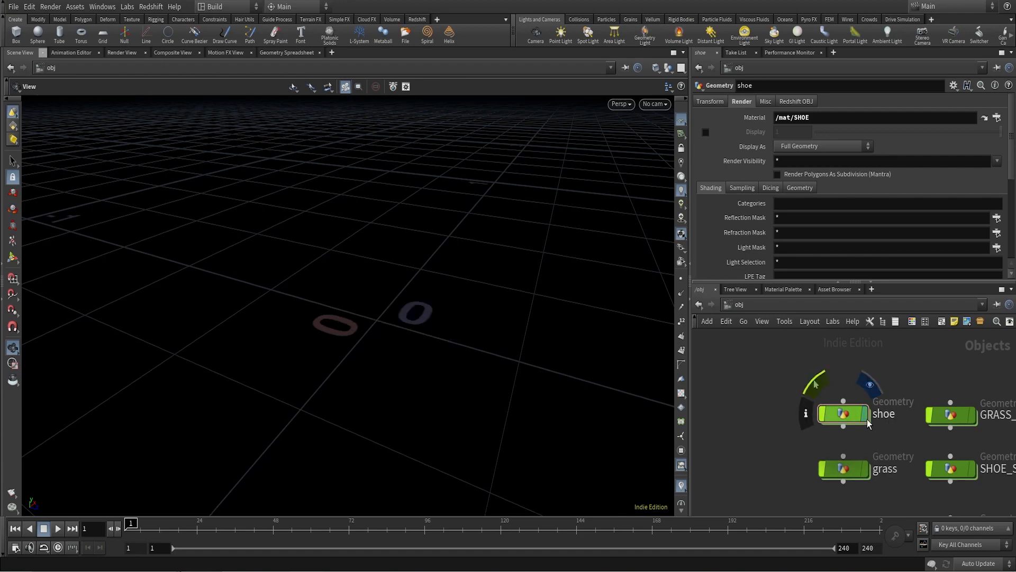
{"action": "left_click", "coordinate": [867, 470]}
- Open the grass object's geometry network and bring its alembic1 import node into view
{"action": "double_click", "coordinate": [846, 468]}
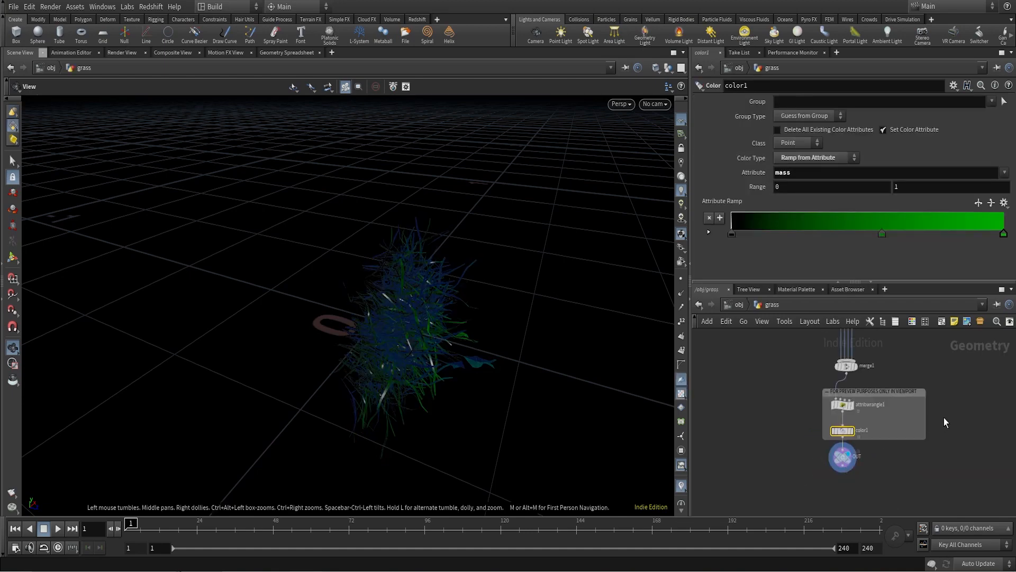
{"action": "scroll", "coordinate": [950, 377], "scroll_direction": "down", "scroll_amount": 2}
{"action": "middle_click_drag", "start_coordinate": [951, 377], "coordinate": [937, 545]}
{"action": "scroll", "coordinate": [815, 404], "scroll_direction": "up", "scroll_amount": 3}
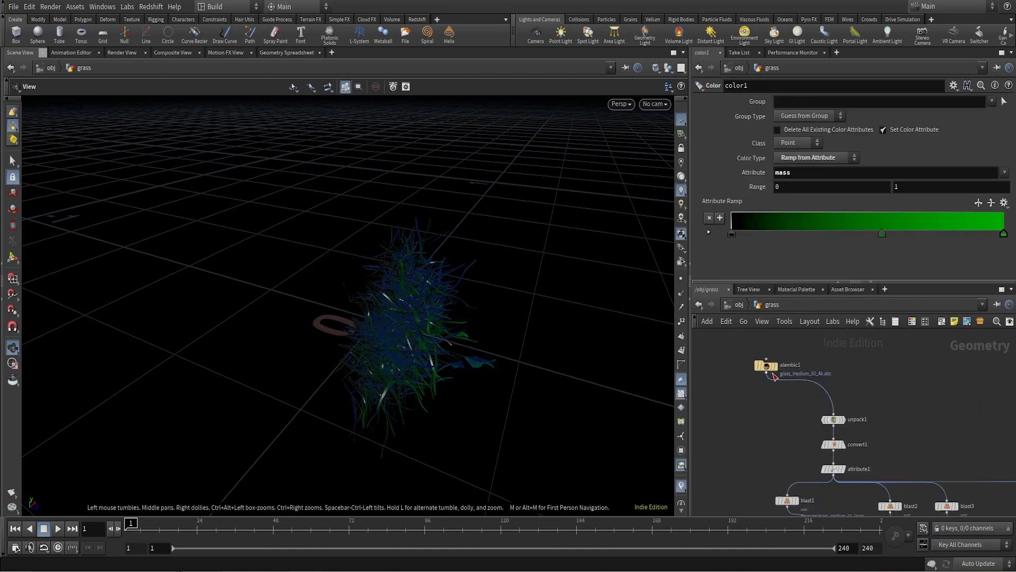
- Align the alembic1 node above unpack1 and display it to examine the imported row of grass clumps
{"action": "left_click_drag", "start_coordinate": [774, 369], "coordinate": [854, 372]}
{"action": "left_click", "coordinate": [848, 369]}
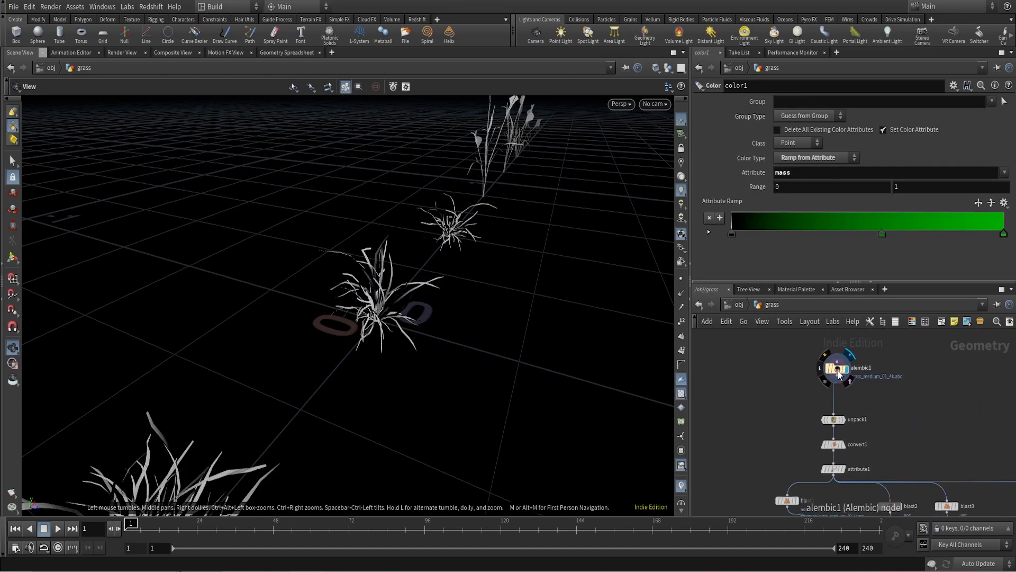
{"action": "right_click_drag", "start_coordinate": [516, 242], "coordinate": [333, 383]}
{"action": "left_click_drag", "start_coordinate": [542, 264], "coordinate": [490, 262]}
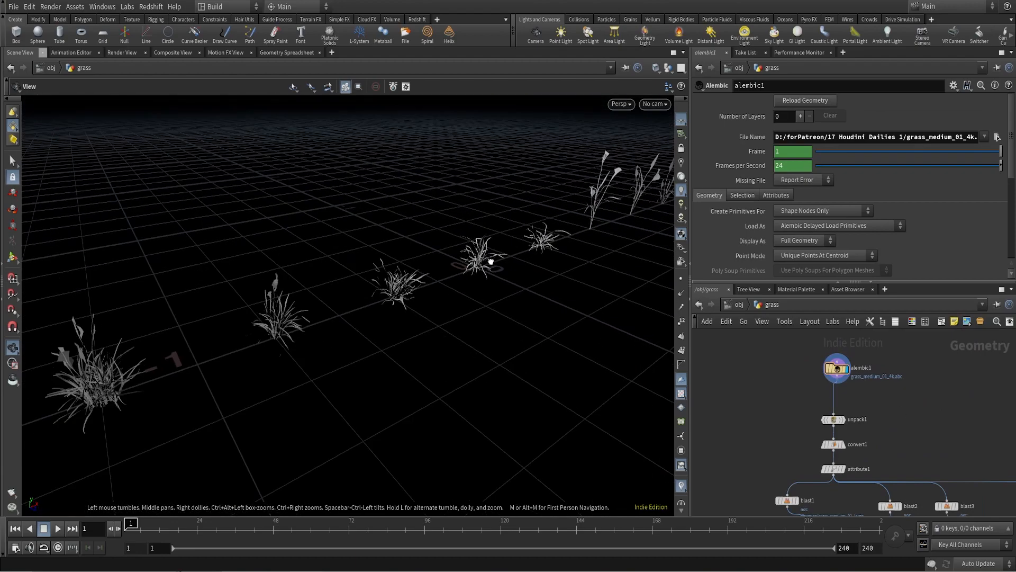
{"action": "right_click_drag", "start_coordinate": [501, 244], "coordinate": [308, 330]}
{"action": "scroll", "coordinate": [486, 276], "scroll_direction": "down", "scroll_amount": 4}
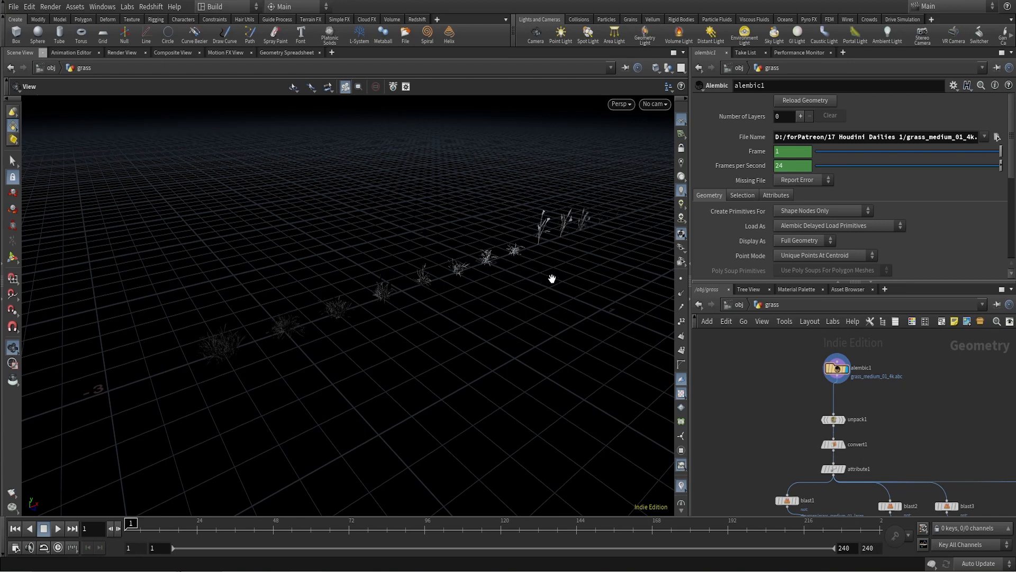
- Display the unpack1 node and the convert1 node in turn and examine their parameters
{"action": "scroll", "coordinate": [868, 373], "scroll_direction": "up", "scroll_amount": 3}
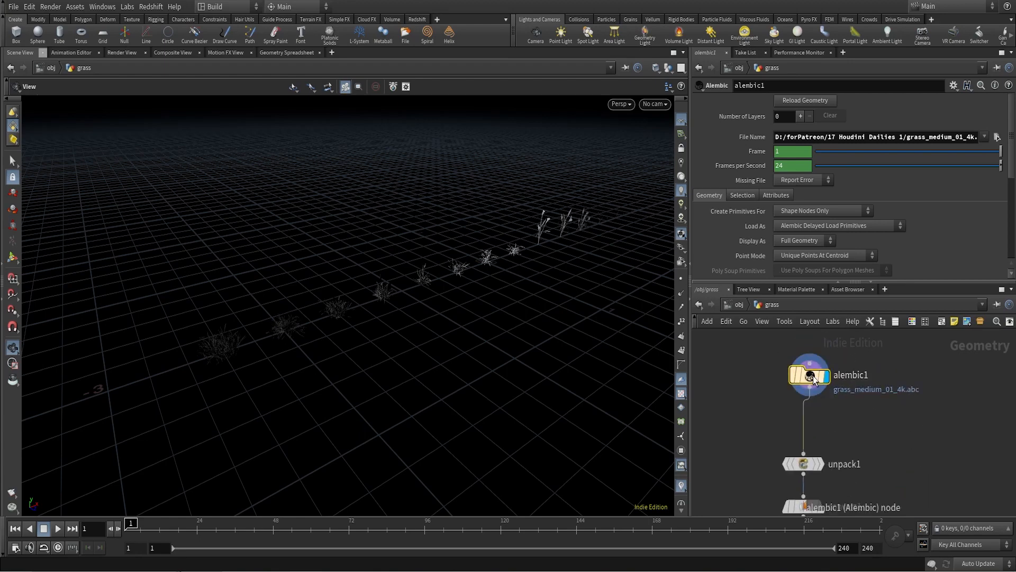
{"action": "middle_click_drag", "start_coordinate": [991, 403], "coordinate": [1003, 342]}
{"action": "scroll", "coordinate": [820, 445], "scroll_direction": "up", "scroll_amount": 1}
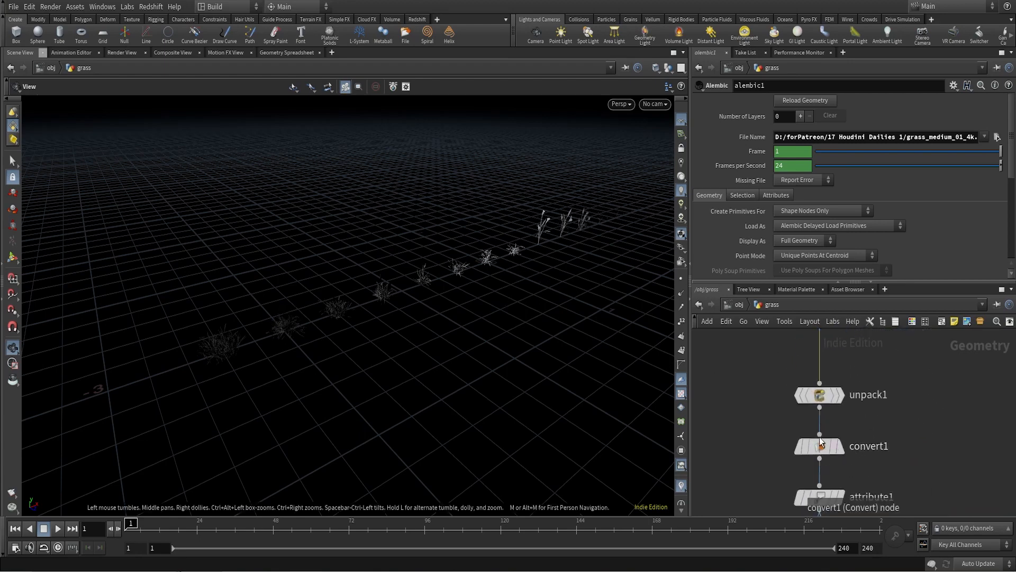
{"action": "left_click", "coordinate": [838, 396]}
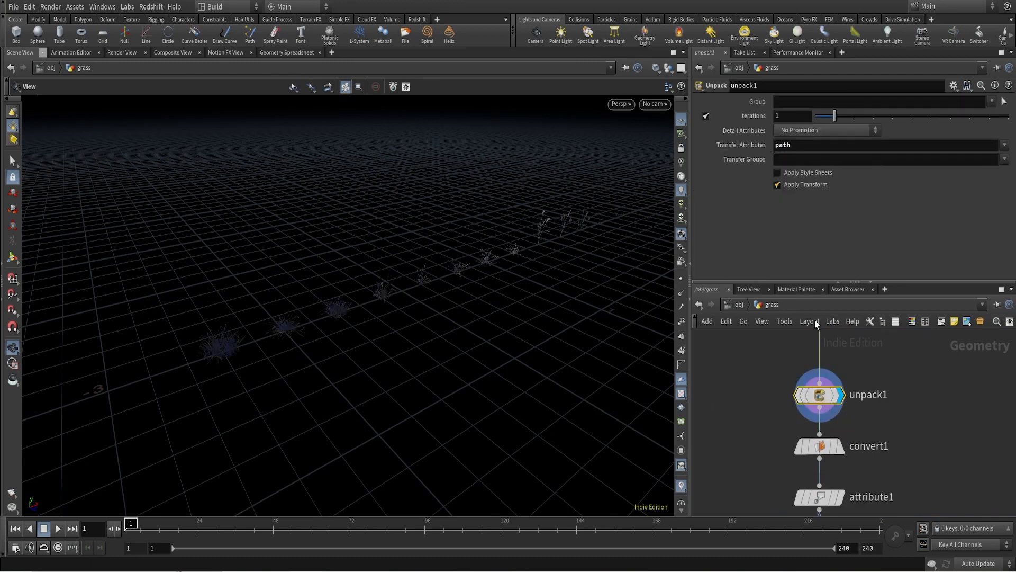
{"action": "left_click", "coordinate": [820, 446]}
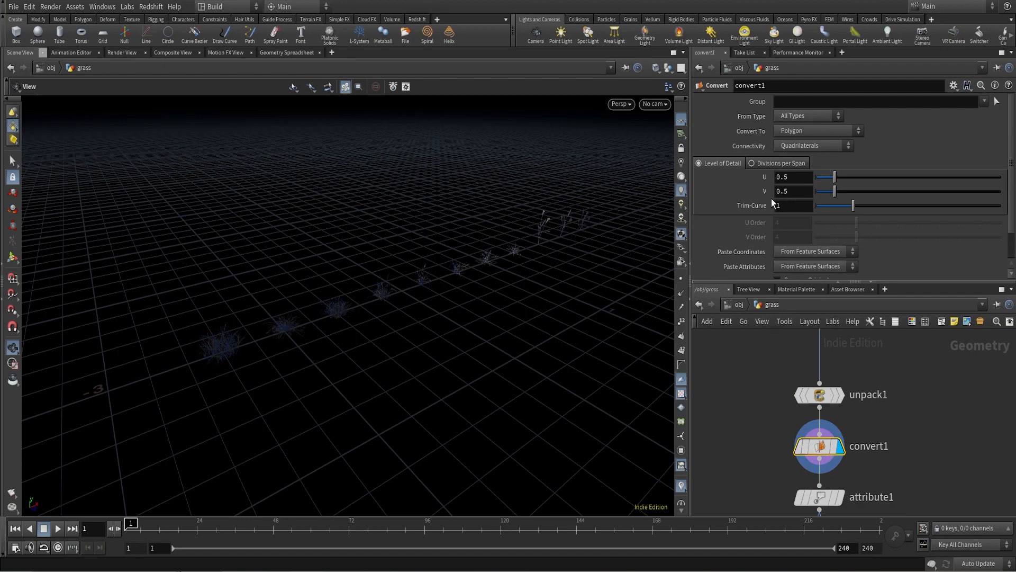
{"action": "scroll", "coordinate": [957, 446], "scroll_direction": "down", "scroll_amount": 2}
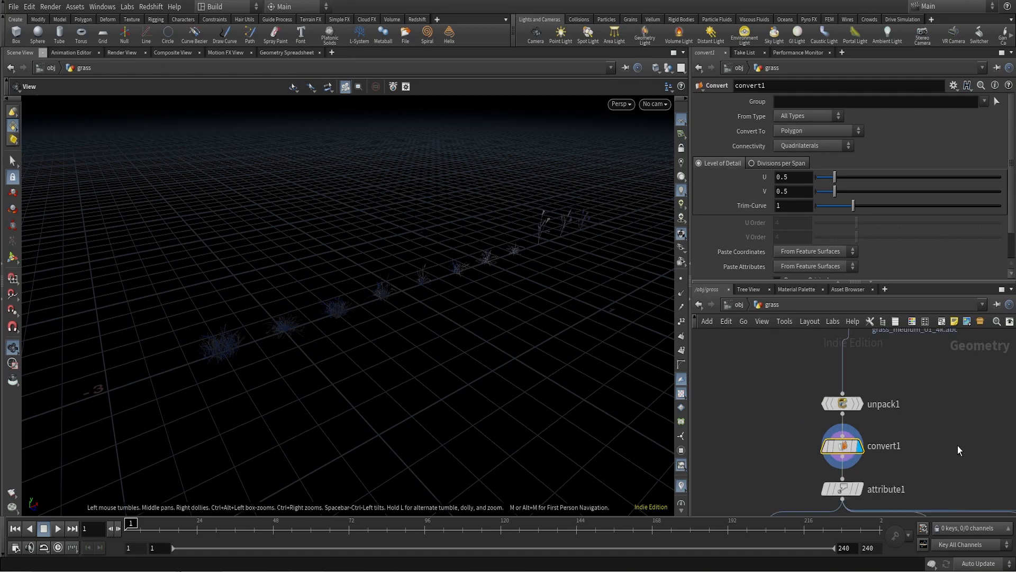
- Display the attribute1 node and examine its primitive rename of path to name and the whole row of grass clumps
{"action": "middle_click_drag", "start_coordinate": [958, 446], "coordinate": [946, 362]}
{"action": "scroll", "coordinate": [851, 412], "scroll_direction": "up", "scroll_amount": 2}
{"action": "left_click", "coordinate": [802, 402]}
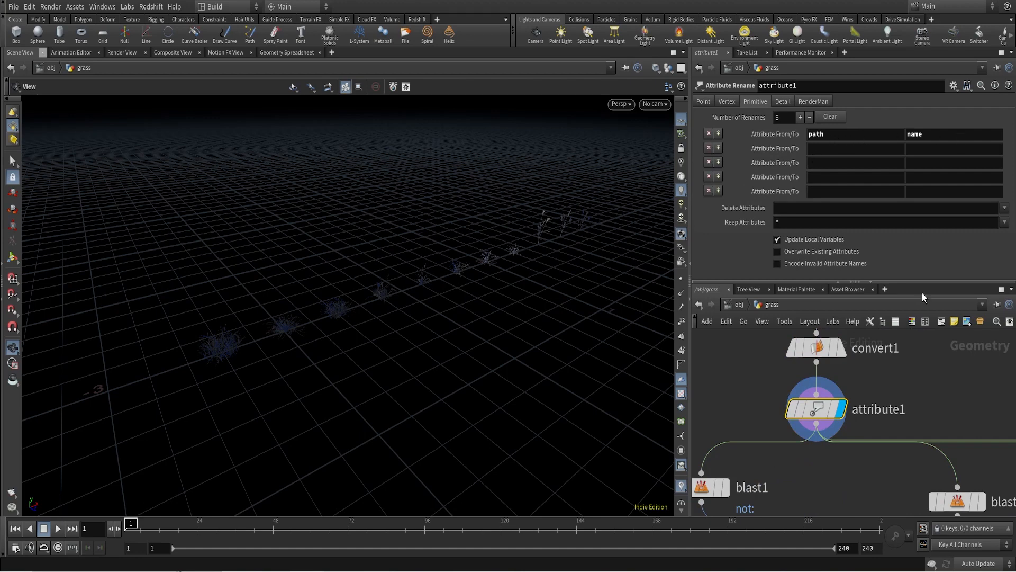
{"action": "scroll", "coordinate": [918, 409], "scroll_direction": "down", "scroll_amount": 2}
{"action": "middle_click_drag", "start_coordinate": [912, 487], "coordinate": [882, 425]}
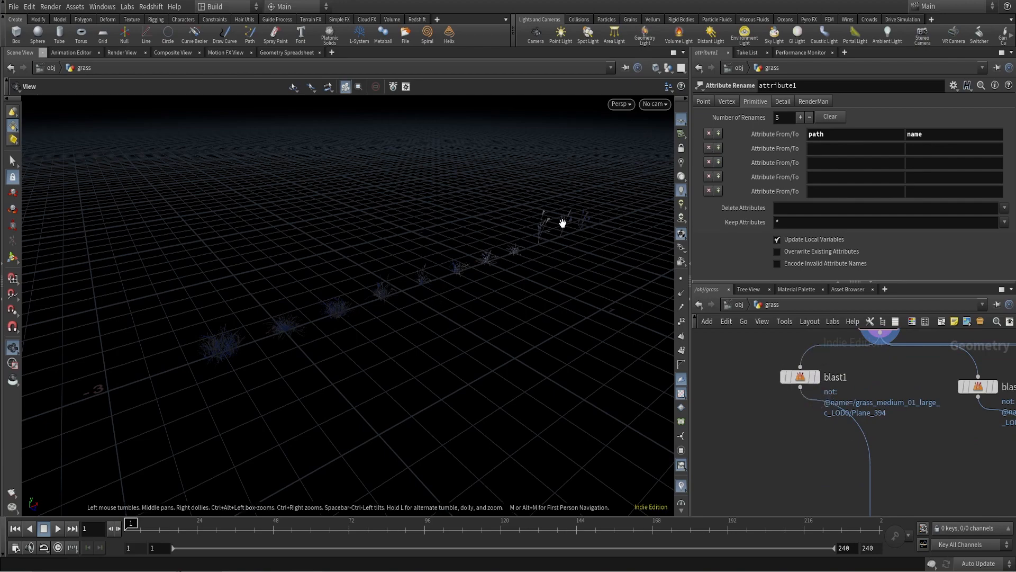
{"action": "left_click_drag", "start_coordinate": [399, 285], "coordinate": [425, 282]}
{"action": "middle_click_drag", "start_coordinate": [426, 281], "coordinate": [362, 281]}
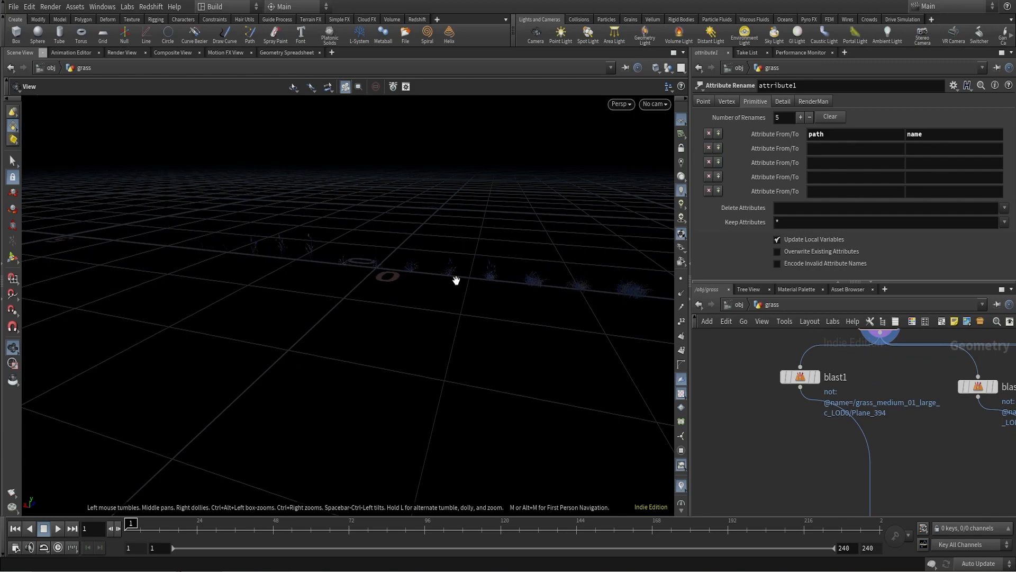
{"action": "left_click_drag", "start_coordinate": [456, 280], "coordinate": [603, 172]}
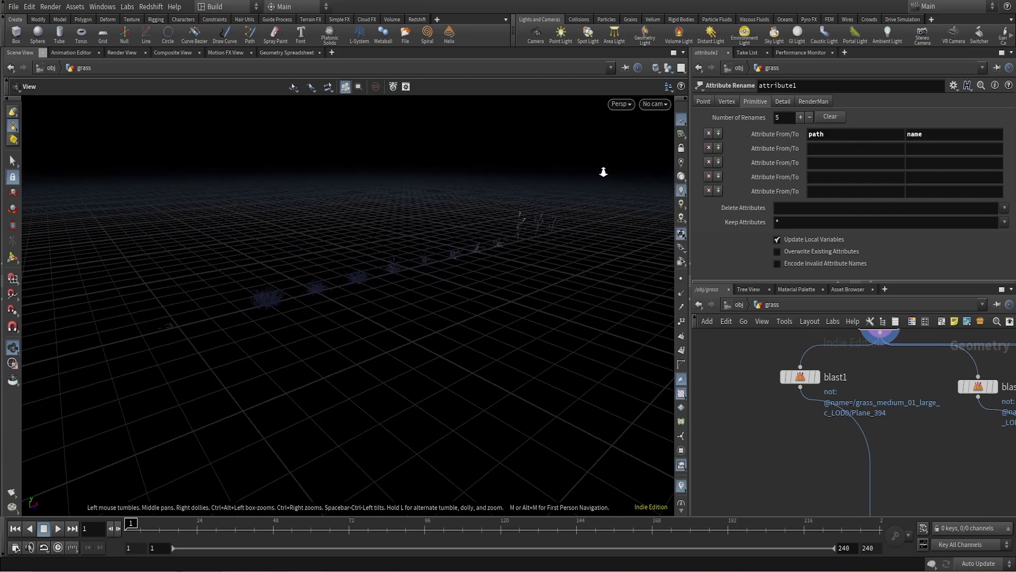
{"action": "right_click_drag", "start_coordinate": [604, 172], "coordinate": [608, 201]}
{"action": "middle_click_drag", "start_coordinate": [608, 201], "coordinate": [567, 251]}
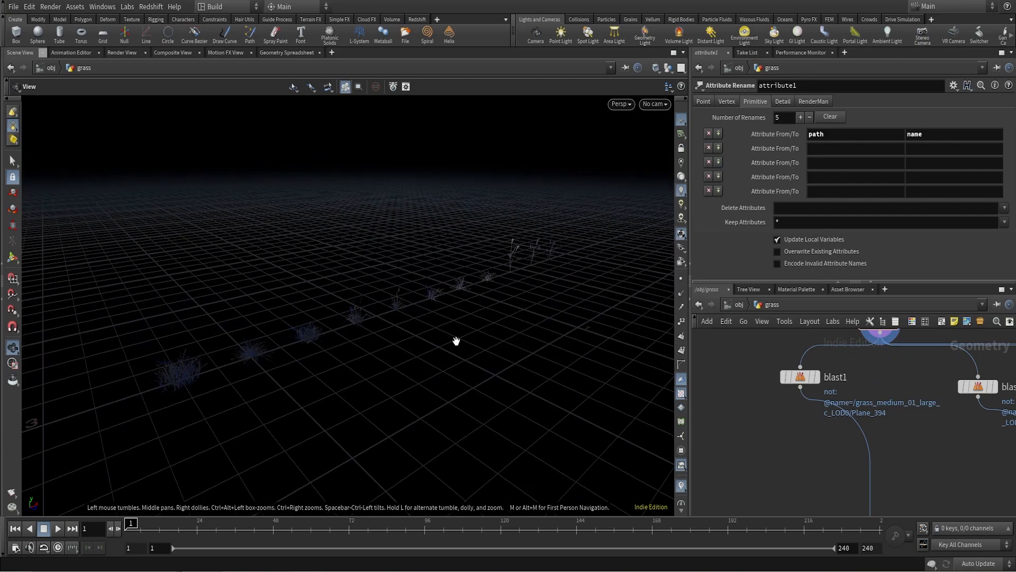
- Display the blast1 node and examine its Group expression and the single grass clump it isolates
{"action": "scroll", "coordinate": [869, 431], "scroll_direction": "up", "scroll_amount": 3}
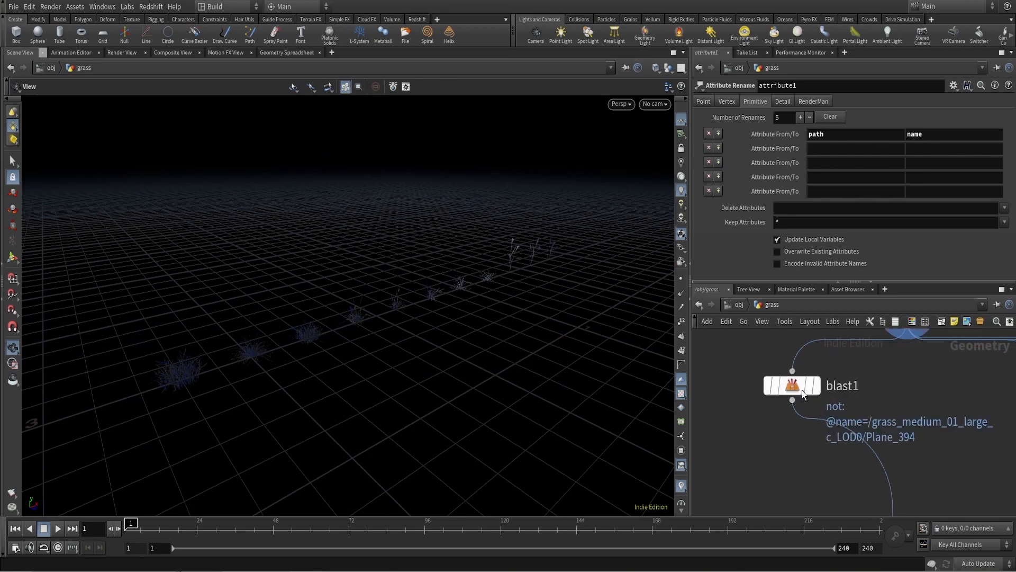
{"action": "scroll", "coordinate": [799, 422], "scroll_direction": "down", "scroll_amount": 5}
{"action": "mouse_move", "coordinate": [838, 384]}
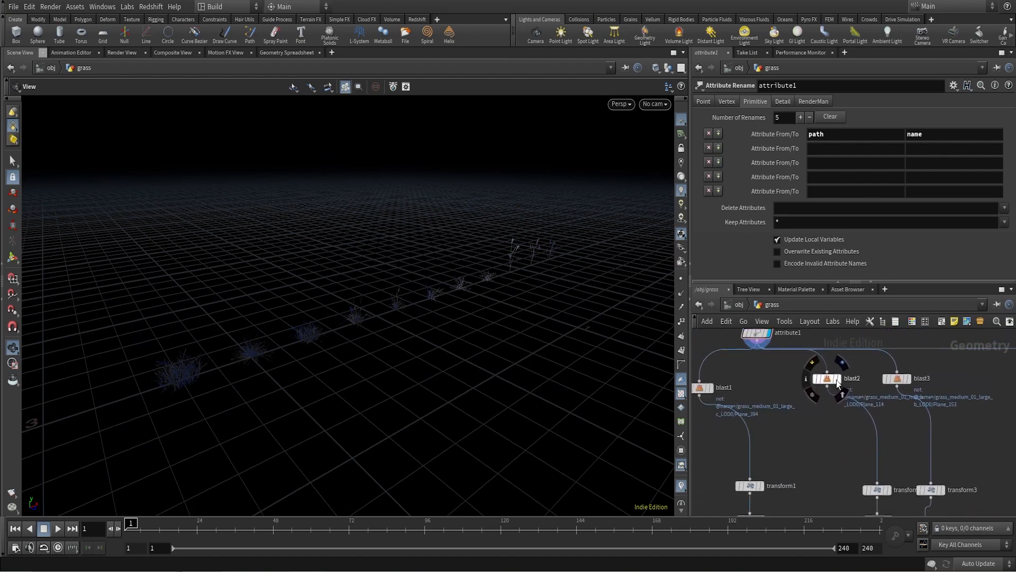
{"action": "middle_click_drag", "start_coordinate": [836, 380], "coordinate": [965, 387]}
{"action": "scroll", "coordinate": [847, 388], "scroll_direction": "up", "scroll_amount": 3}
{"action": "left_click", "coordinate": [836, 397]}
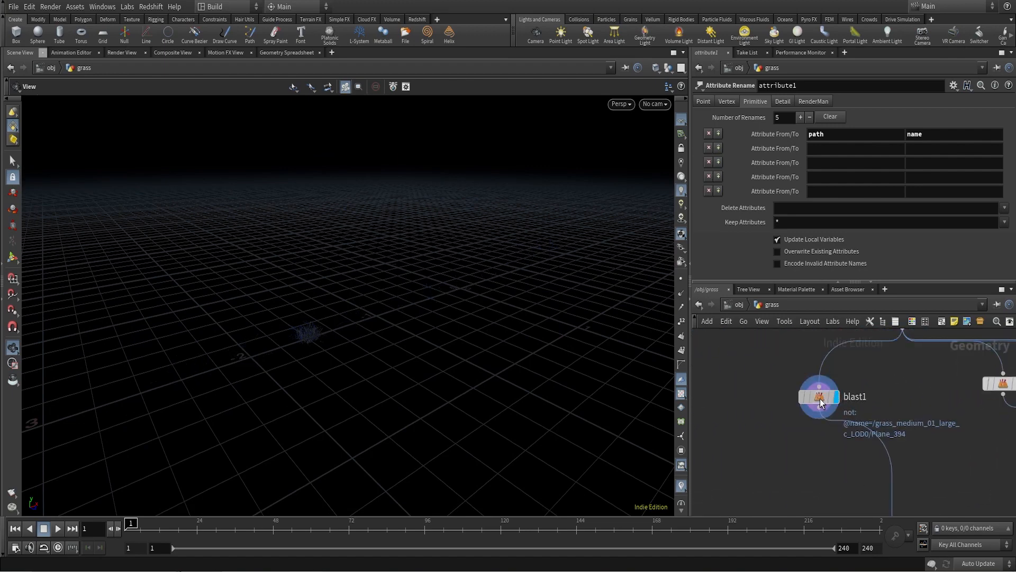
{"action": "left_click", "coordinate": [821, 403]}
{"action": "left_click_drag", "start_coordinate": [404, 325], "coordinate": [458, 276]}
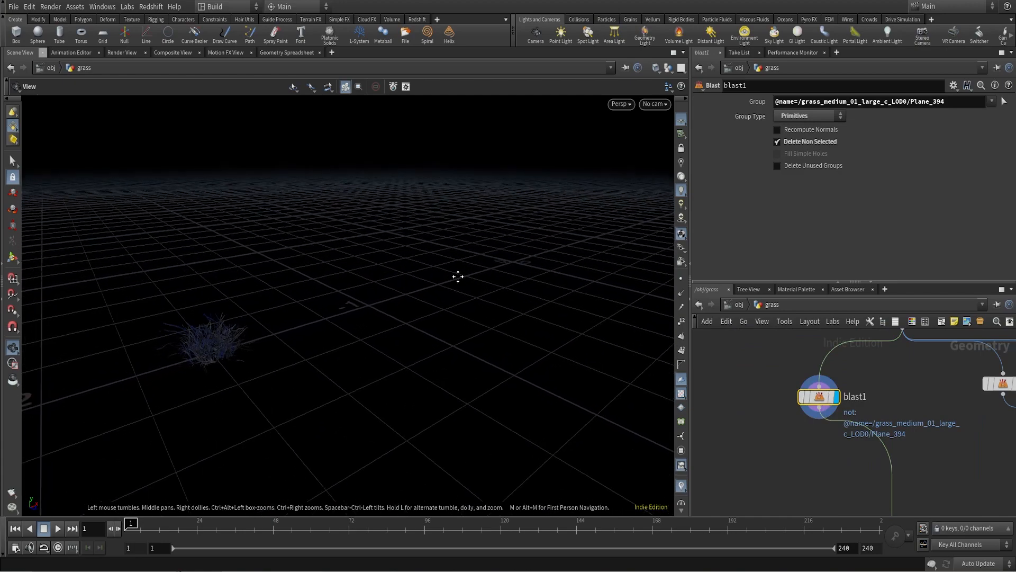
{"action": "middle_click_drag", "start_coordinate": [458, 276], "coordinate": [479, 269]}
- Display attribute1 again and switch back to blast1 to compare the full set of clumps with the isolated one
{"action": "scroll", "coordinate": [931, 417], "scroll_direction": "down", "scroll_amount": 2}
{"action": "middle_click_drag", "start_coordinate": [931, 417], "coordinate": [917, 457]}
{"action": "scroll", "coordinate": [917, 456], "scroll_direction": "up", "scroll_amount": 2}
{"action": "left_click", "coordinate": [903, 356]}
{"action": "left_click", "coordinate": [885, 355]}
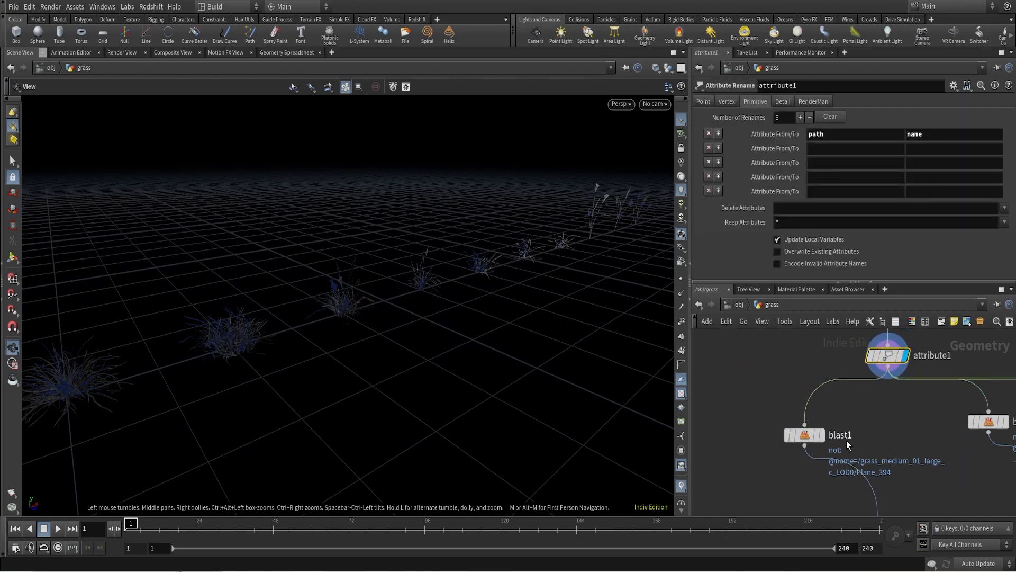
{"action": "left_click", "coordinate": [820, 434]}
{"action": "left_click", "coordinate": [807, 435]}
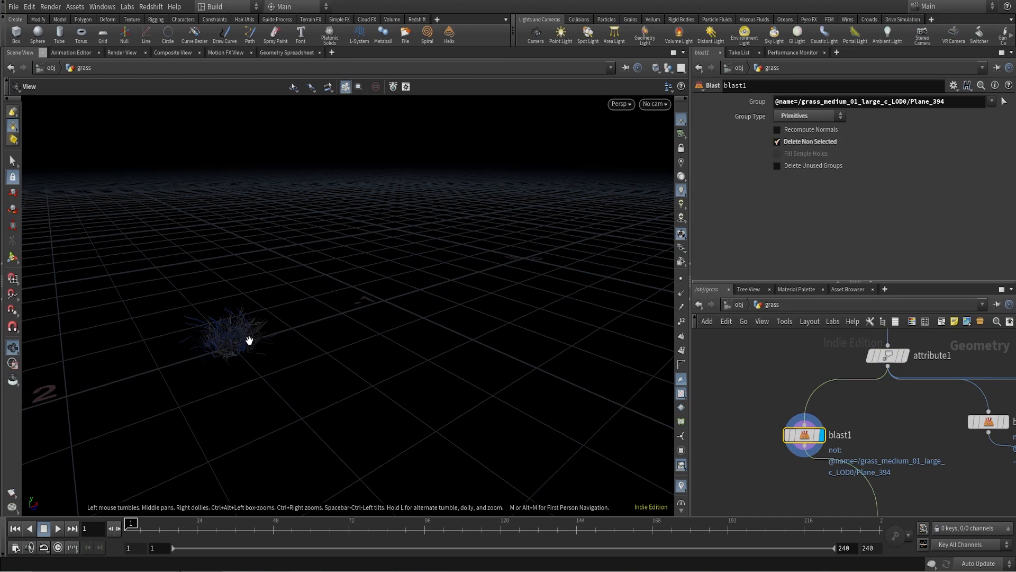
- Display blast2 and blast3 in turn and examine the Group name and grass clump each one keeps
{"action": "middle_click_drag", "start_coordinate": [887, 454], "coordinate": [790, 450]}
{"action": "left_click", "coordinate": [909, 426]}
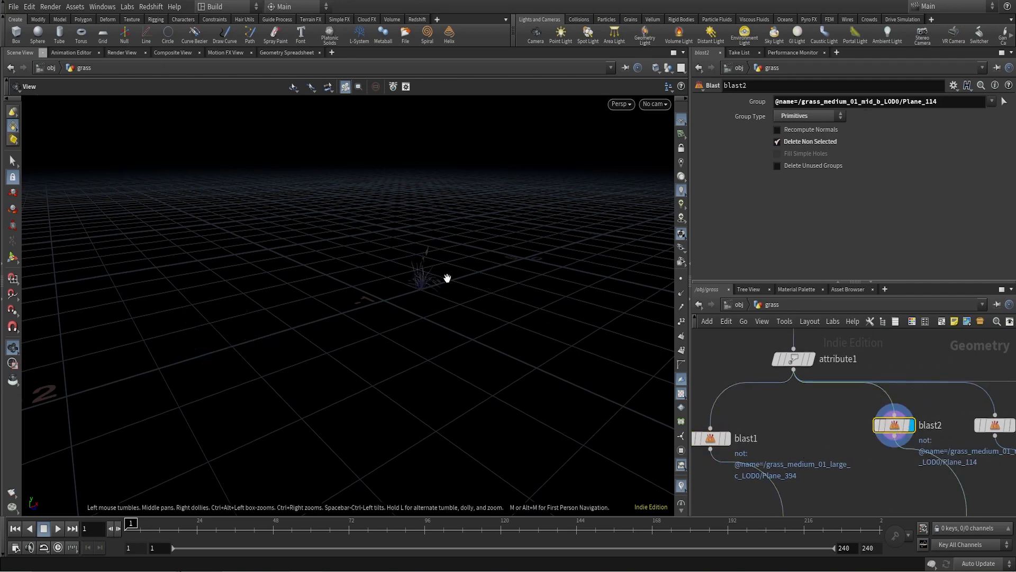
{"action": "middle_click_drag", "start_coordinate": [859, 461], "coordinate": [701, 448]}
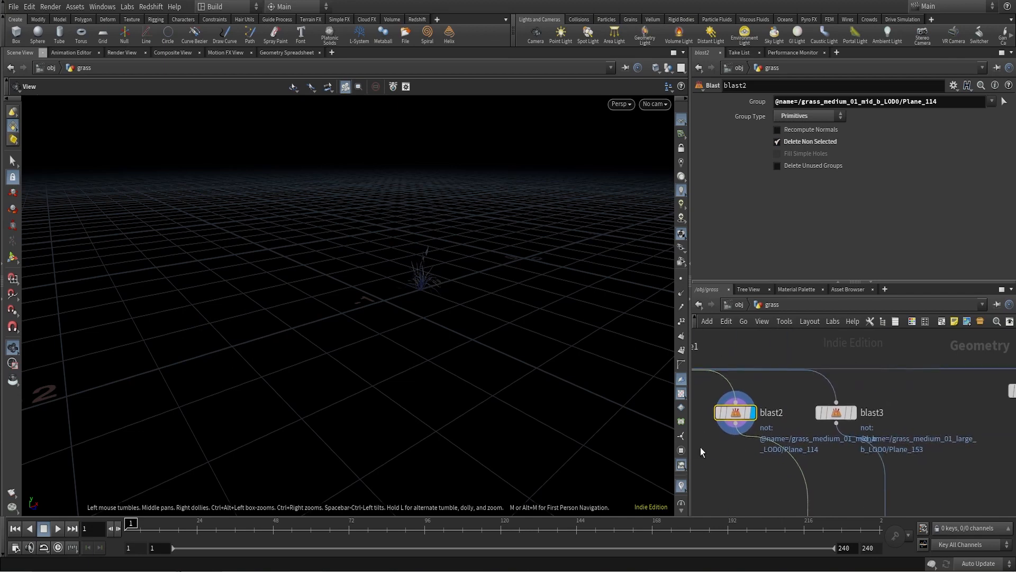
{"action": "left_click", "coordinate": [856, 418]}
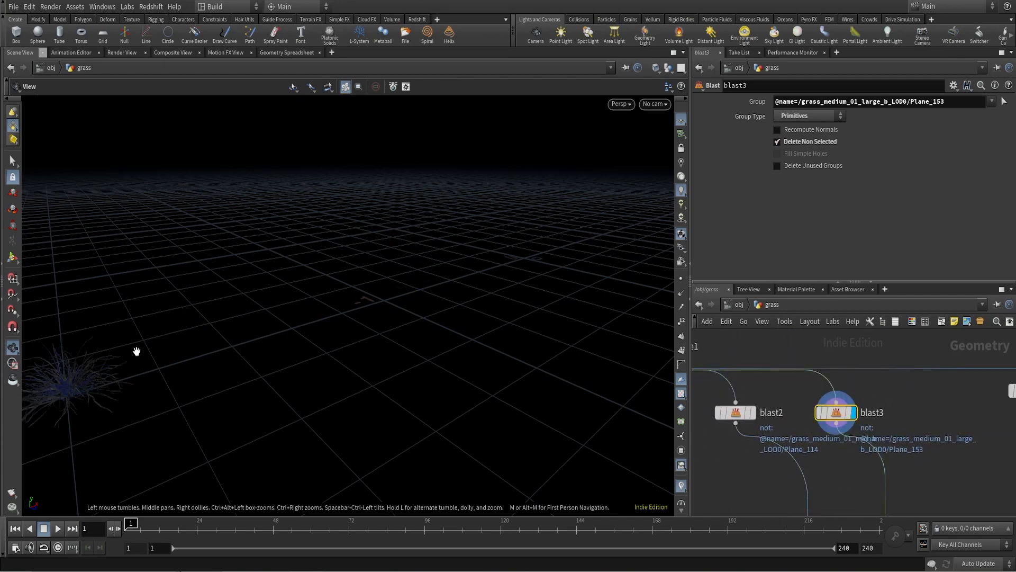
{"action": "middle_click_drag", "start_coordinate": [136, 352], "coordinate": [238, 313]}
- Display the blast4 node and inspect its Group name and its large grass clump up close
{"action": "scroll", "coordinate": [932, 422], "scroll_direction": "down", "scroll_amount": 3}
{"action": "middle_click_drag", "start_coordinate": [941, 424], "coordinate": [807, 433]}
{"action": "scroll", "coordinate": [860, 426], "scroll_direction": "up", "scroll_amount": 3}
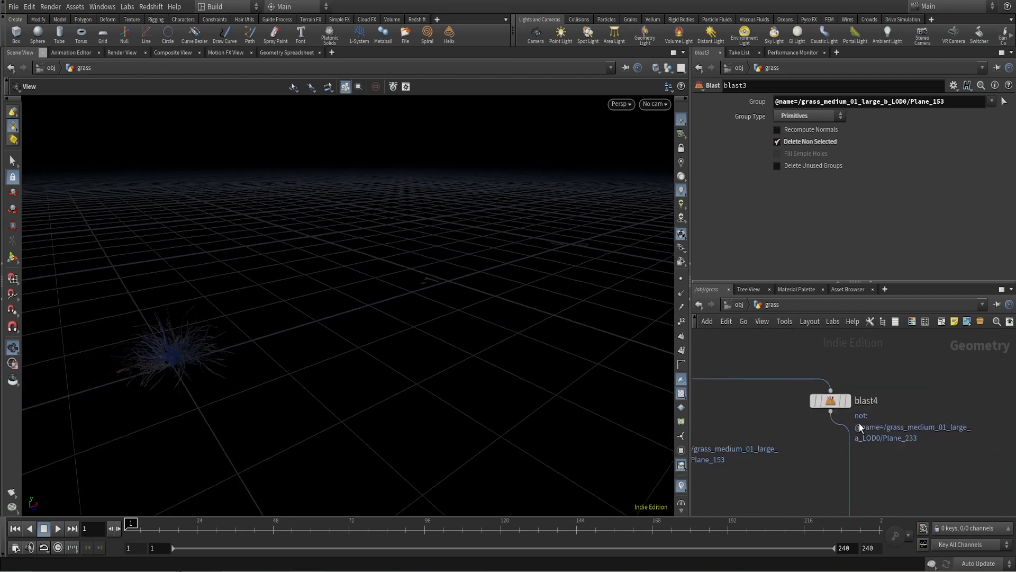
{"action": "left_click", "coordinate": [850, 404]}
{"action": "left_click", "coordinate": [838, 406]}
{"action": "middle_click_drag", "start_coordinate": [462, 344], "coordinate": [142, 415]}
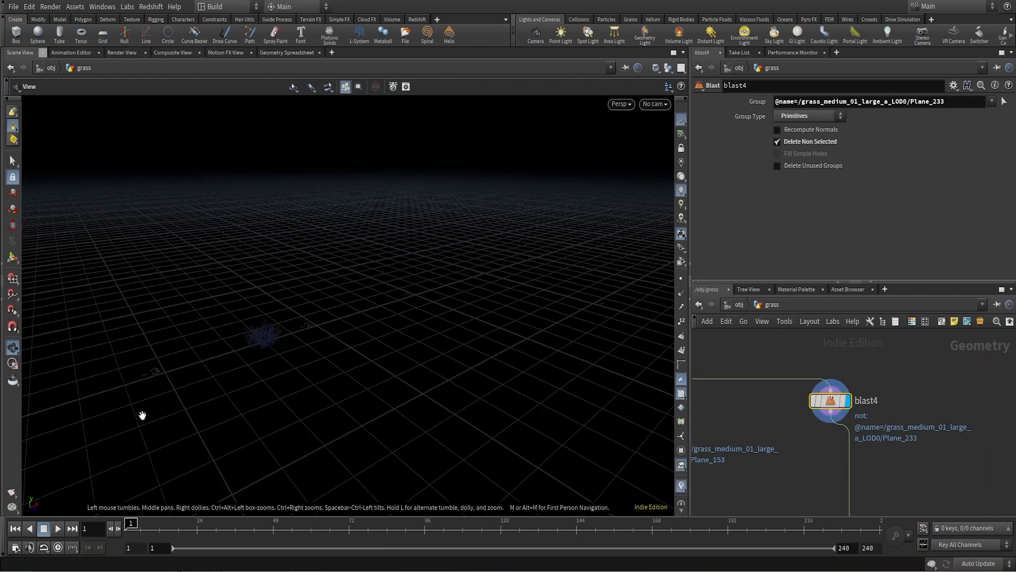
{"action": "right_click_drag", "start_coordinate": [253, 343], "coordinate": [412, 218]}
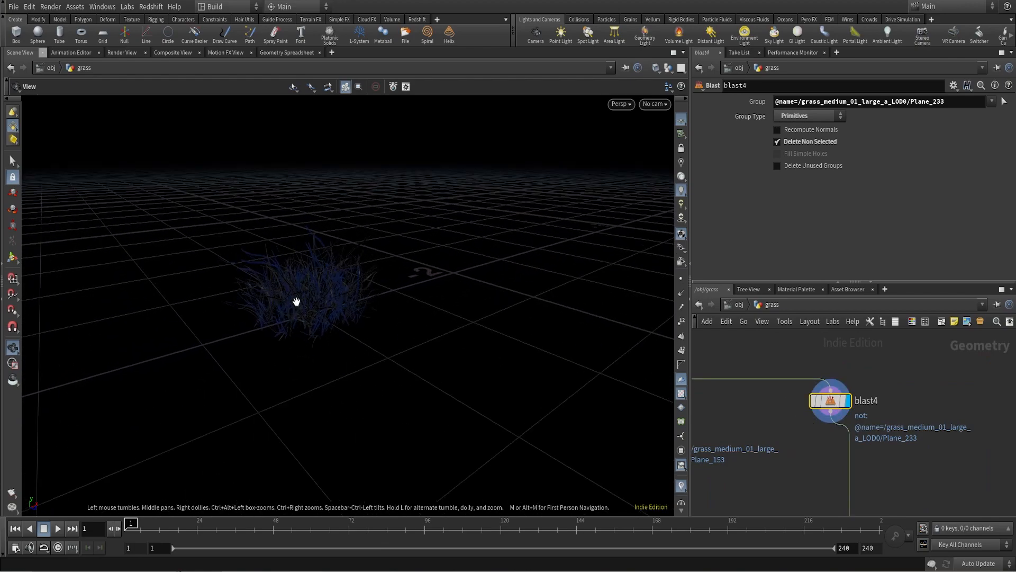
- Review the transform nodes below the blasts, and display blast2 to examine its clump's position relative to the grid origin
{"action": "scroll", "coordinate": [796, 427], "scroll_direction": "down", "scroll_amount": 5}
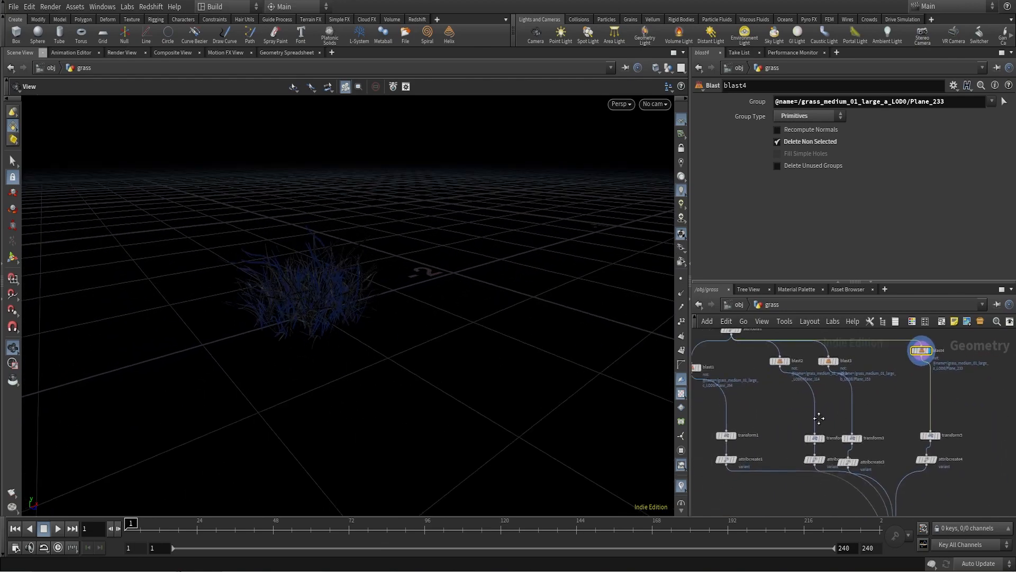
{"action": "scroll", "coordinate": [843, 413], "scroll_direction": "up", "scroll_amount": 3}
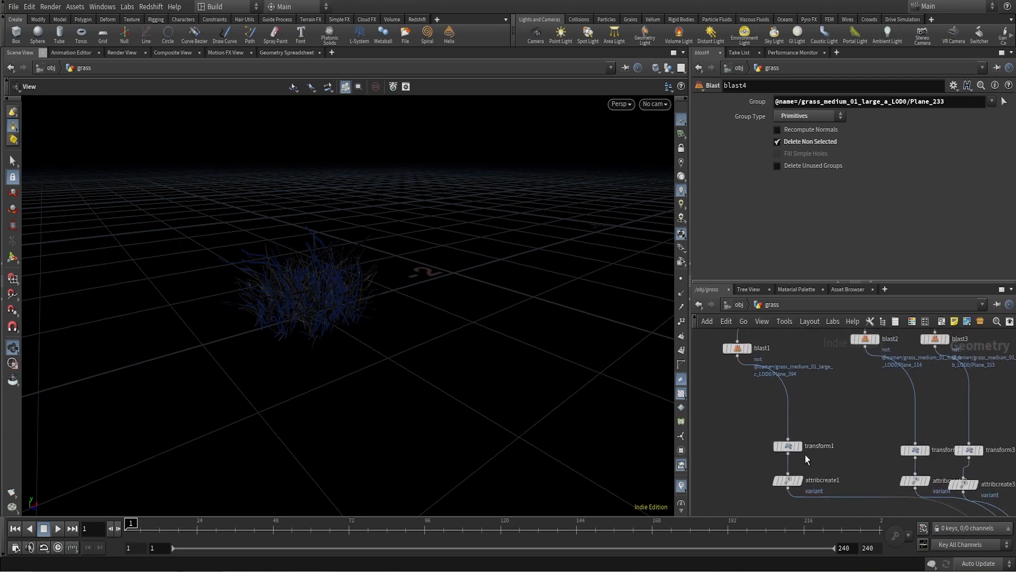
{"action": "scroll", "coordinate": [777, 401], "scroll_direction": "down", "scroll_amount": 3}
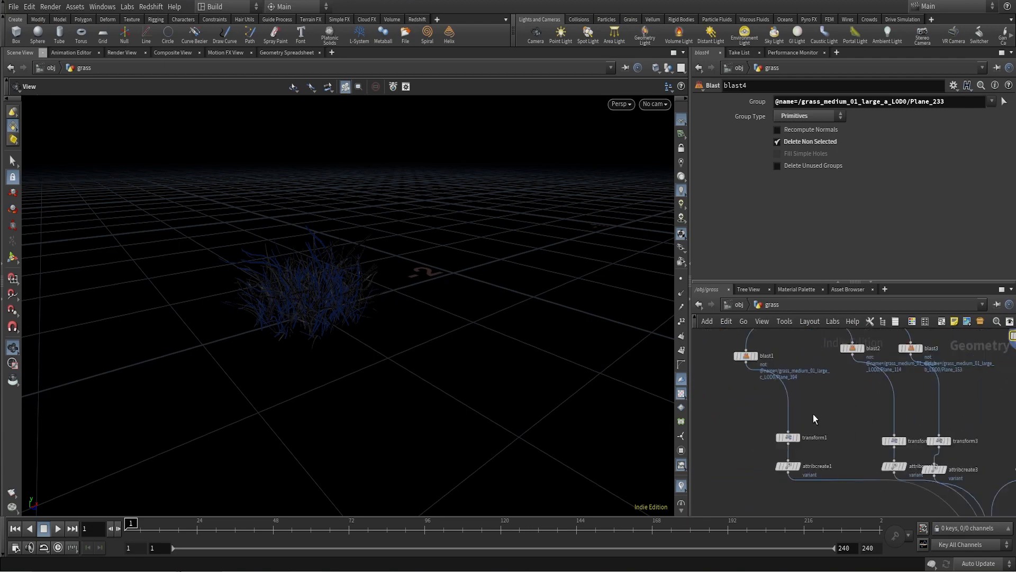
{"action": "scroll", "coordinate": [858, 391], "scroll_direction": "up", "scroll_amount": 1}
{"action": "left_click", "coordinate": [873, 369]}
{"action": "left_click", "coordinate": [864, 369]}
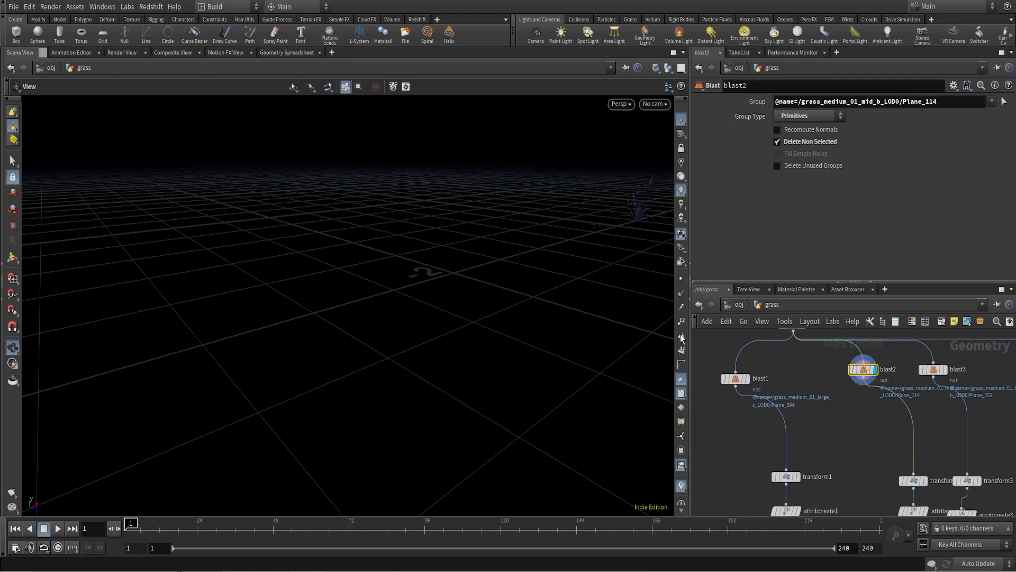
{"action": "middle_click_drag", "start_coordinate": [462, 334], "coordinate": [551, 248]}
{"action": "left_click_drag", "start_coordinate": [551, 248], "coordinate": [659, 219]}
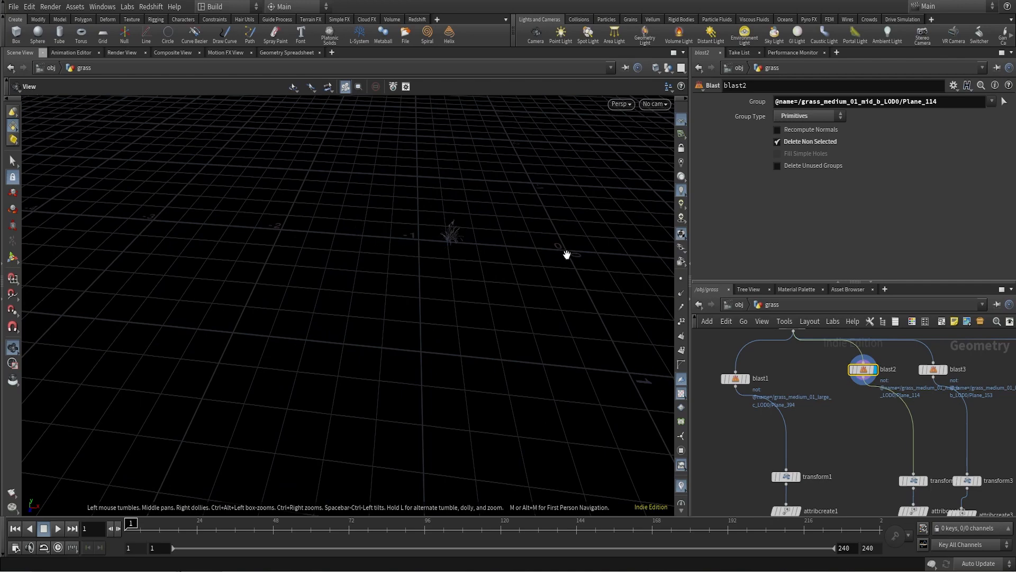
{"action": "middle_click_drag", "start_coordinate": [567, 254], "coordinate": [408, 356]}
{"action": "right_click_drag", "start_coordinate": [408, 356], "coordinate": [583, 254]}
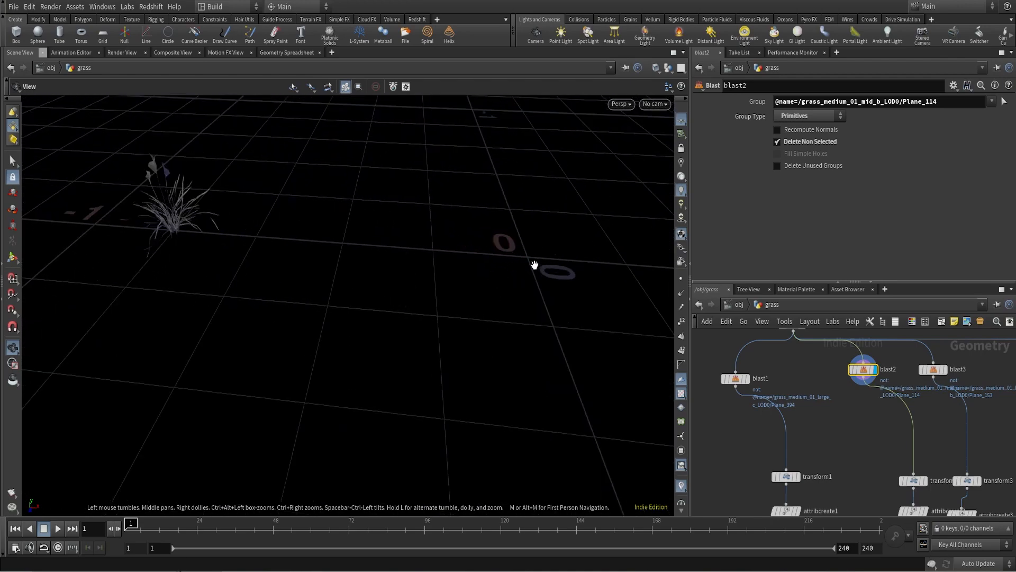
- Display blast1, blast2, blast3 and blast4 in turn and compare how far each clump sits from the grid origin
{"action": "left_click", "coordinate": [746, 378]}
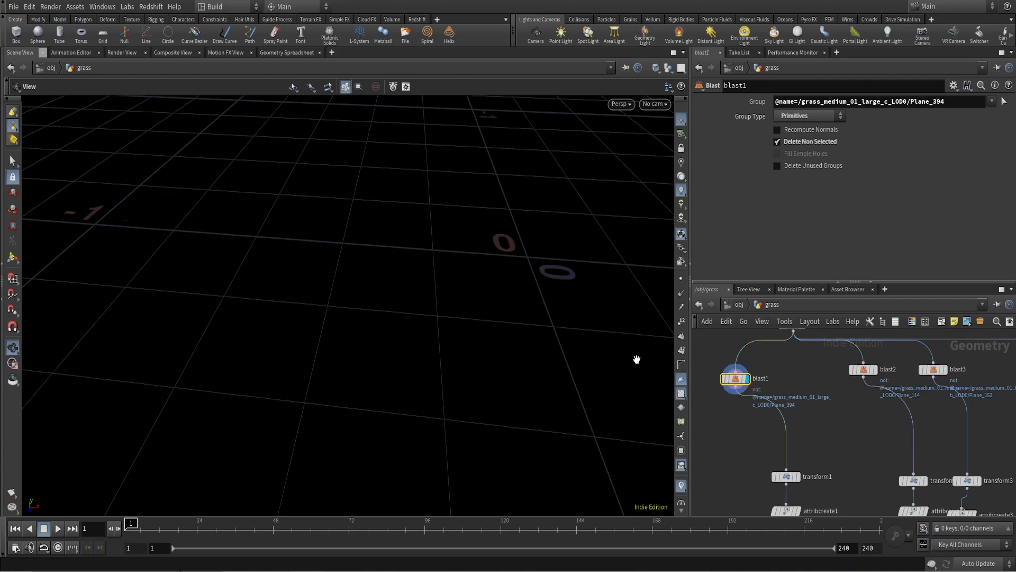
{"action": "right_click_drag", "start_coordinate": [637, 359], "coordinate": [311, 397]}
{"action": "middle_click_drag", "start_coordinate": [486, 246], "coordinate": [437, 281]}
{"action": "left_click_drag", "start_coordinate": [512, 309], "coordinate": [559, 294]}
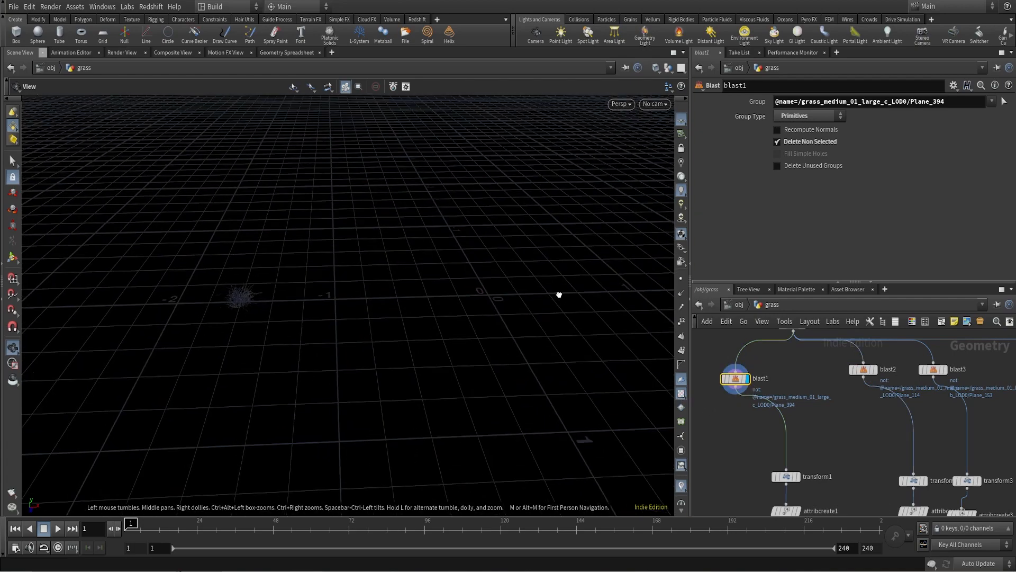
{"action": "middle_click_drag", "start_coordinate": [559, 294], "coordinate": [554, 297]}
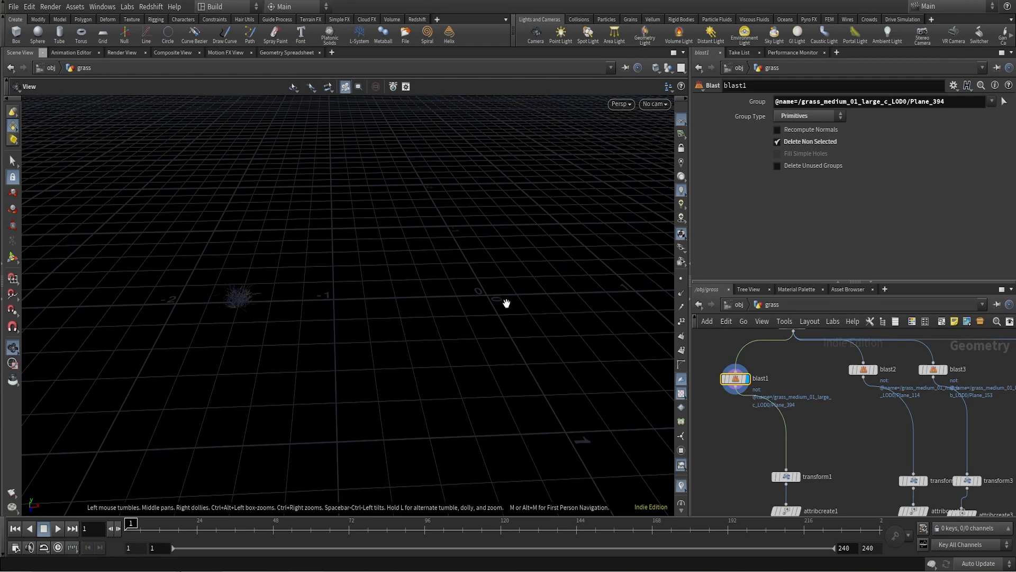
{"action": "left_click", "coordinate": [874, 369]}
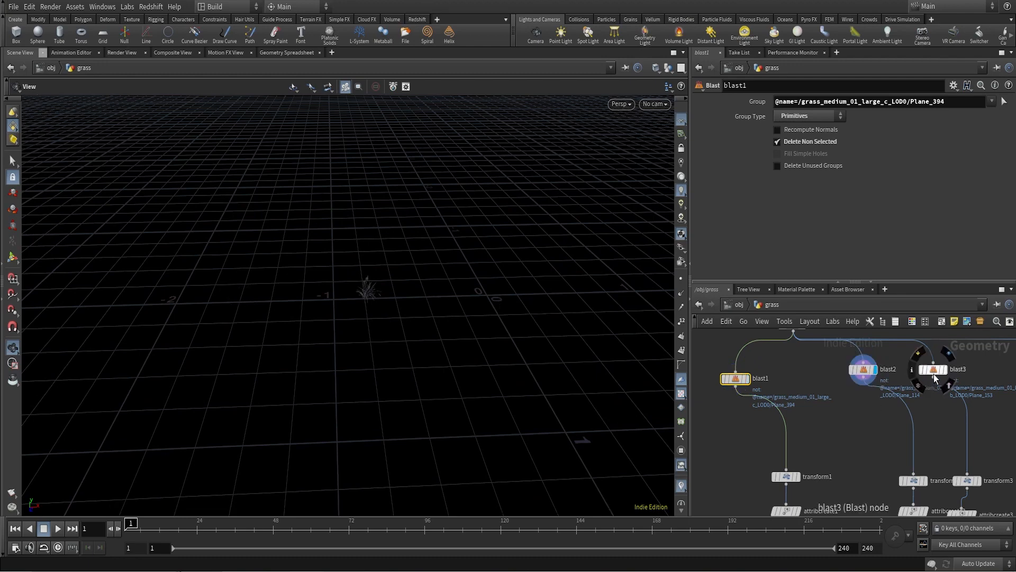
{"action": "left_click", "coordinate": [943, 369]}
{"action": "middle_click_drag", "start_coordinate": [993, 383], "coordinate": [832, 394]}
{"action": "left_click", "coordinate": [917, 365]}
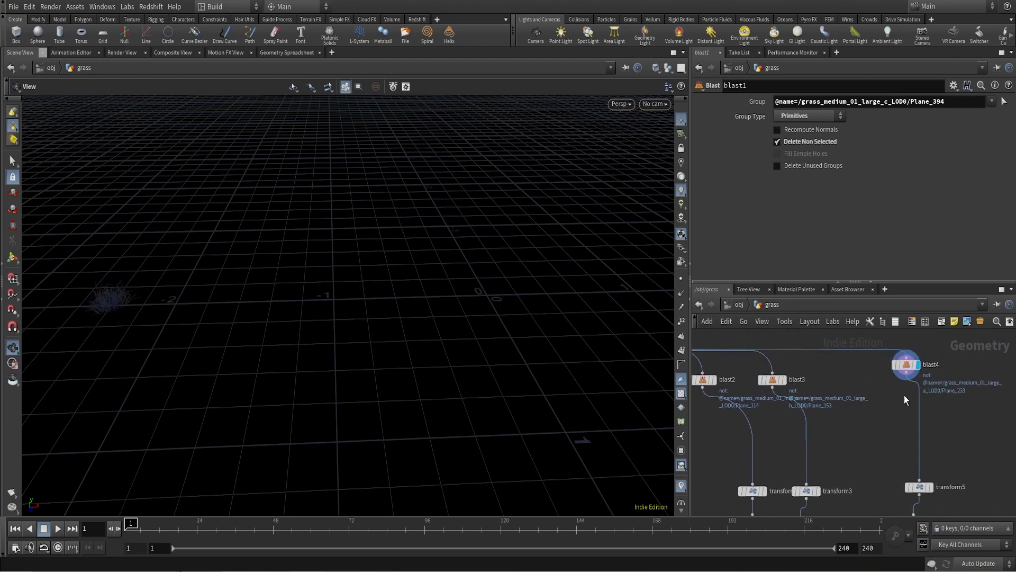
- Display the transform4 node below blast2 and inspect its Translate expression, Rotate setting and the clump's placement at the origin
{"action": "middle_click_drag", "start_coordinate": [872, 447], "coordinate": [987, 415]}
{"action": "middle_click_drag", "start_coordinate": [776, 449], "coordinate": [866, 418]}
{"action": "scroll", "coordinate": [849, 451], "scroll_direction": "up", "scroll_amount": 1}
{"action": "middle_click_drag", "start_coordinate": [922, 452], "coordinate": [779, 438]}
{"action": "scroll", "coordinate": [779, 438], "scroll_direction": "up", "scroll_amount": 1}
{"action": "left_click", "coordinate": [886, 424]}
{"action": "left_click", "coordinate": [869, 422]}
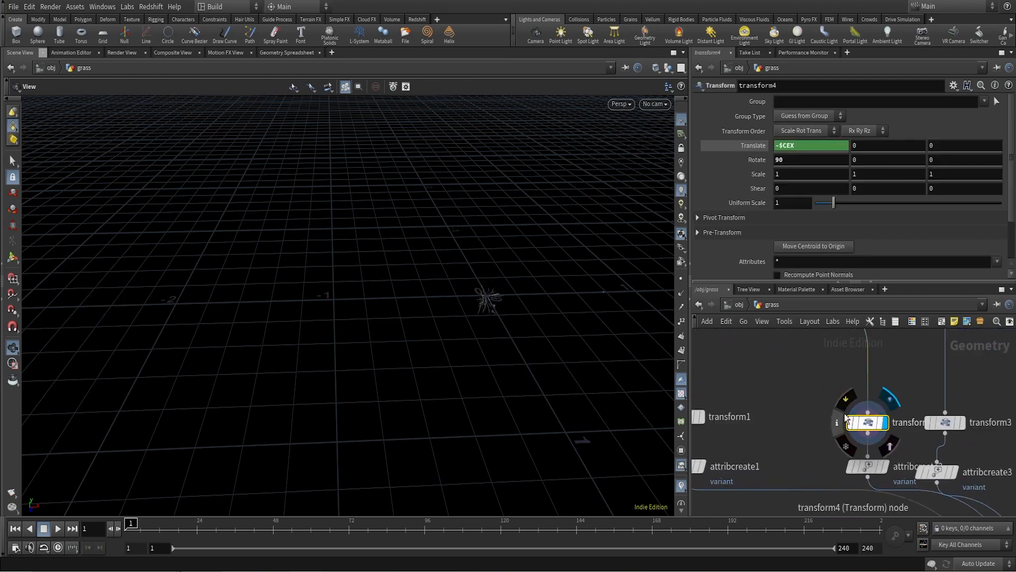
{"action": "scroll", "coordinate": [830, 363], "scroll_direction": "down", "scroll_amount": 2}
{"action": "middle_click_drag", "start_coordinate": [831, 360], "coordinate": [809, 427]}
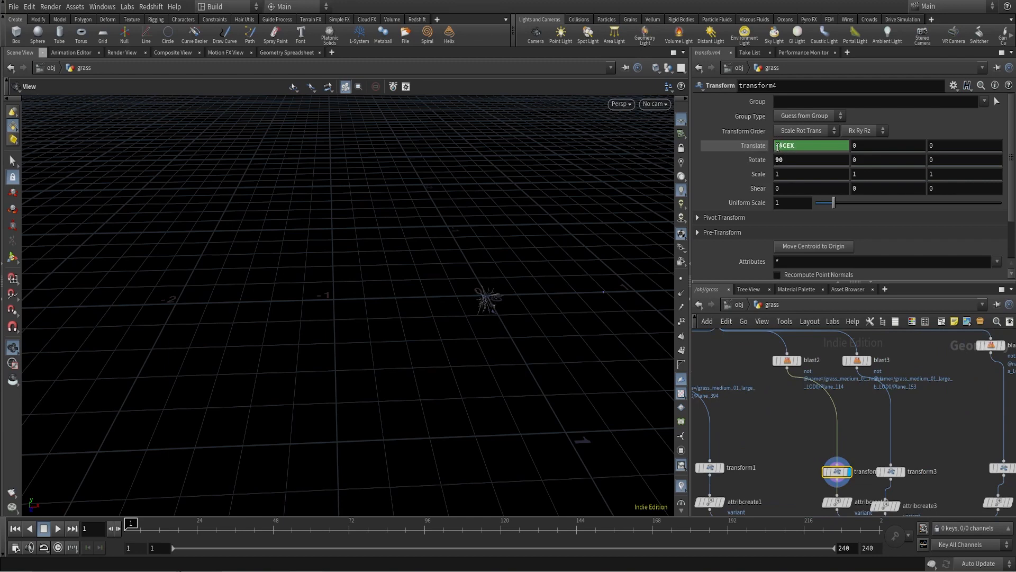
{"action": "right_click_drag", "start_coordinate": [458, 302], "coordinate": [592, 182]}
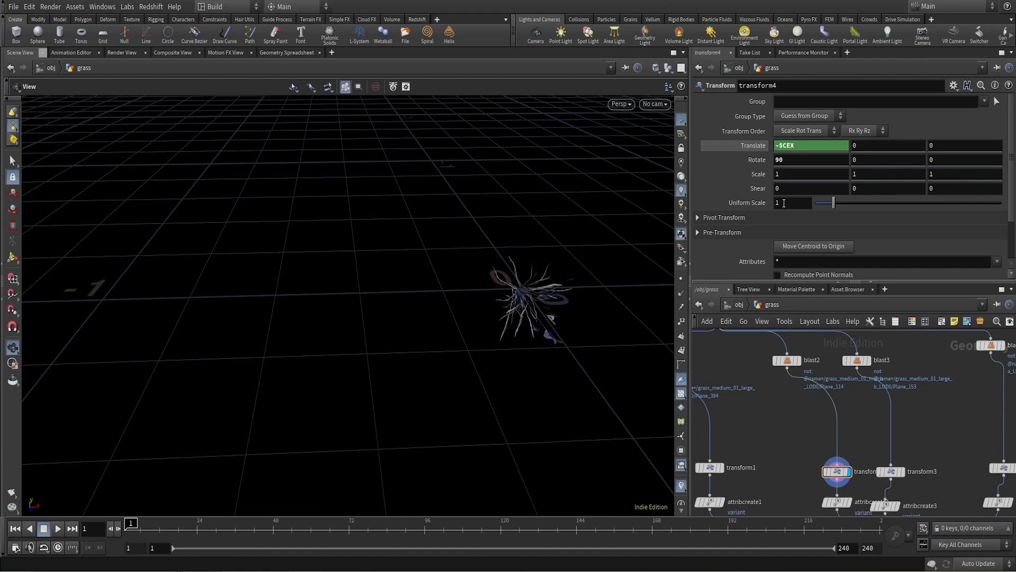
{"action": "left_click_drag", "start_coordinate": [471, 305], "coordinate": [566, 288]}
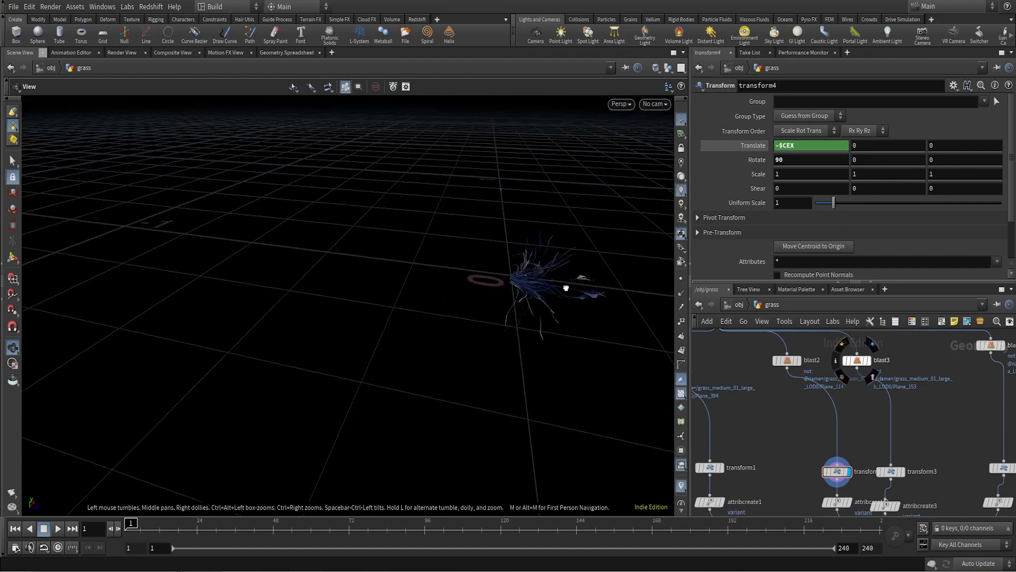
{"action": "left_click_drag", "start_coordinate": [627, 302], "coordinate": [523, 300]}
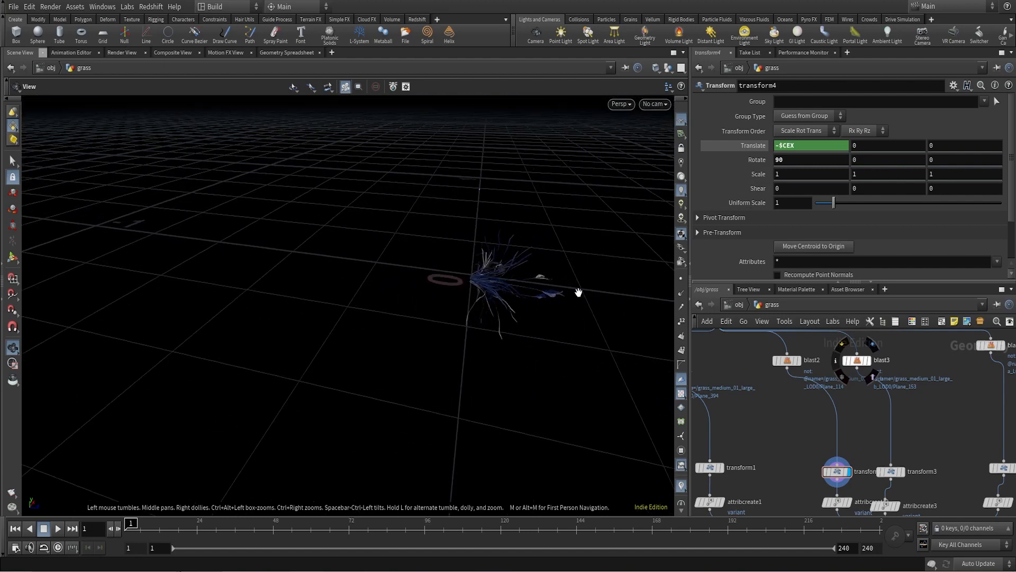
- Display transform1, transform3 and transform5 in turn and check how each one centres and rotates its grass clump
{"action": "scroll", "coordinate": [856, 449], "scroll_direction": "down", "scroll_amount": 3}
{"action": "middle_click_drag", "start_coordinate": [856, 450], "coordinate": [876, 393]}
{"action": "scroll", "coordinate": [877, 427], "scroll_direction": "up", "scroll_amount": 3}
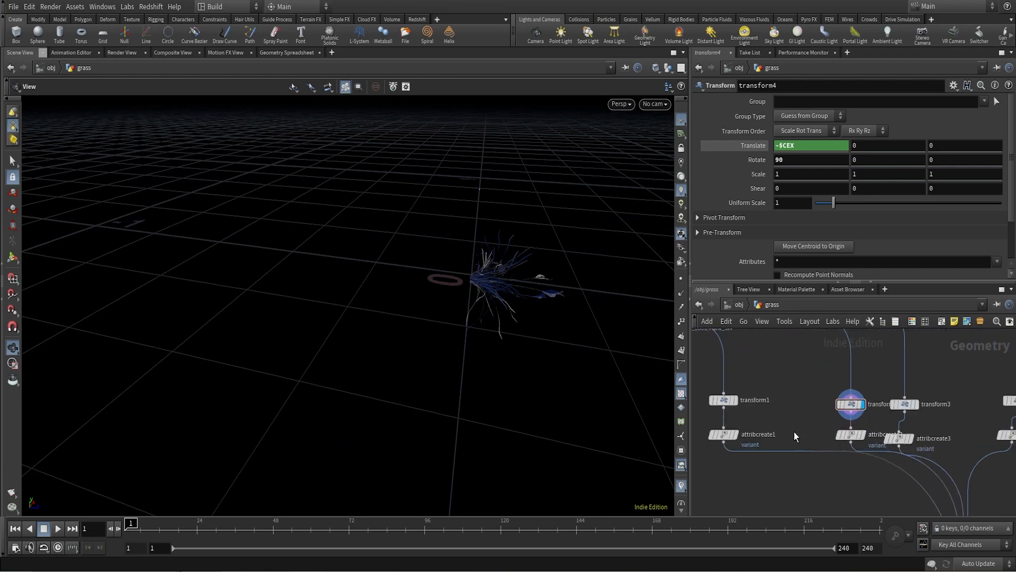
{"action": "middle_click_drag", "start_coordinate": [767, 440], "coordinate": [805, 440]}
{"action": "scroll", "coordinate": [785, 404], "scroll_direction": "up", "scroll_amount": 2}
{"action": "left_click", "coordinate": [770, 399]}
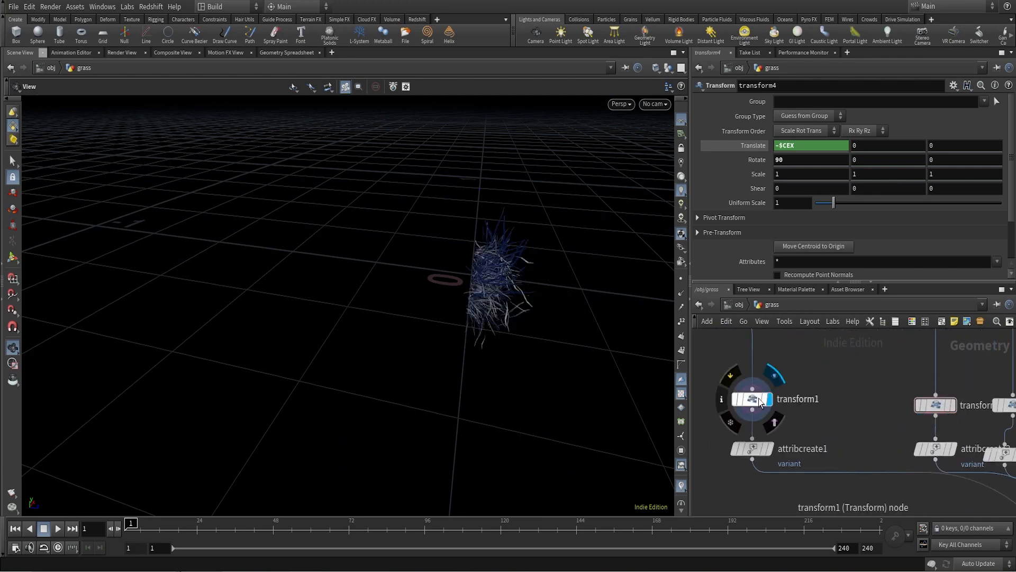
{"action": "left_click", "coordinate": [760, 402]}
{"action": "middle_click_drag", "start_coordinate": [969, 426], "coordinate": [857, 432]}
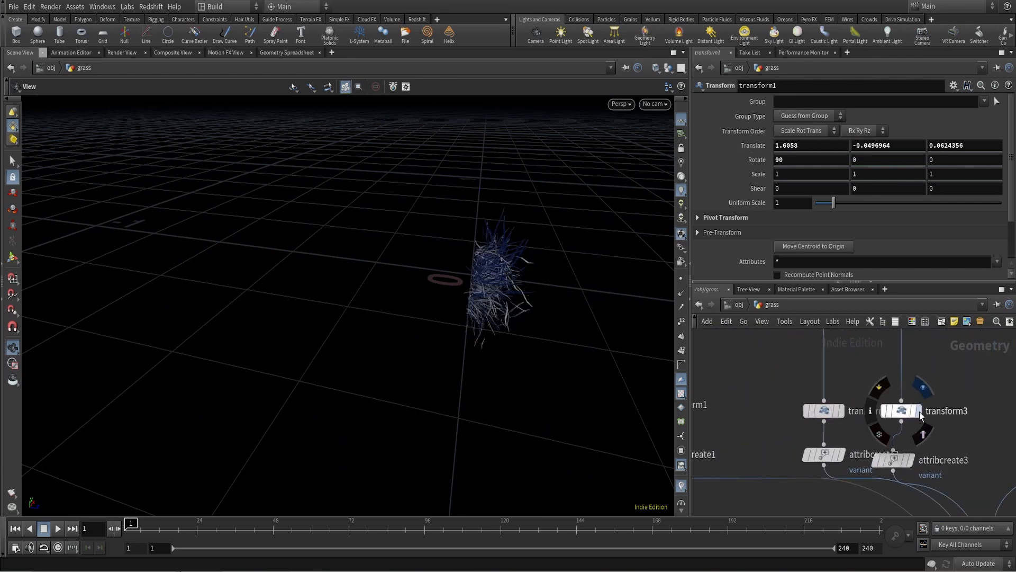
{"action": "left_click", "coordinate": [920, 412]}
{"action": "middle_click_drag", "start_coordinate": [957, 425], "coordinate": [801, 428]}
{"action": "left_click", "coordinate": [923, 409]}
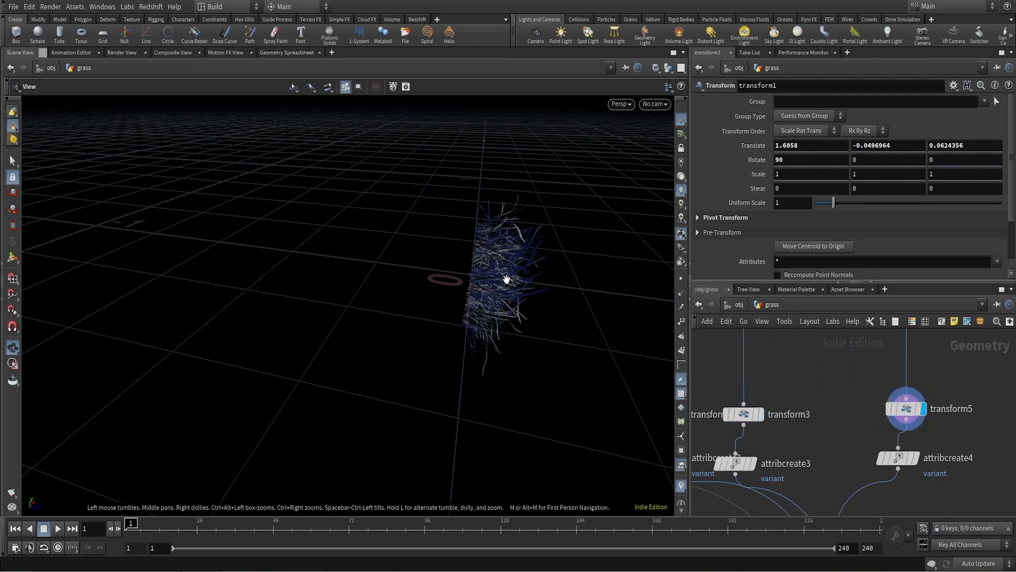
{"action": "left_click_drag", "start_coordinate": [507, 279], "coordinate": [528, 281]}
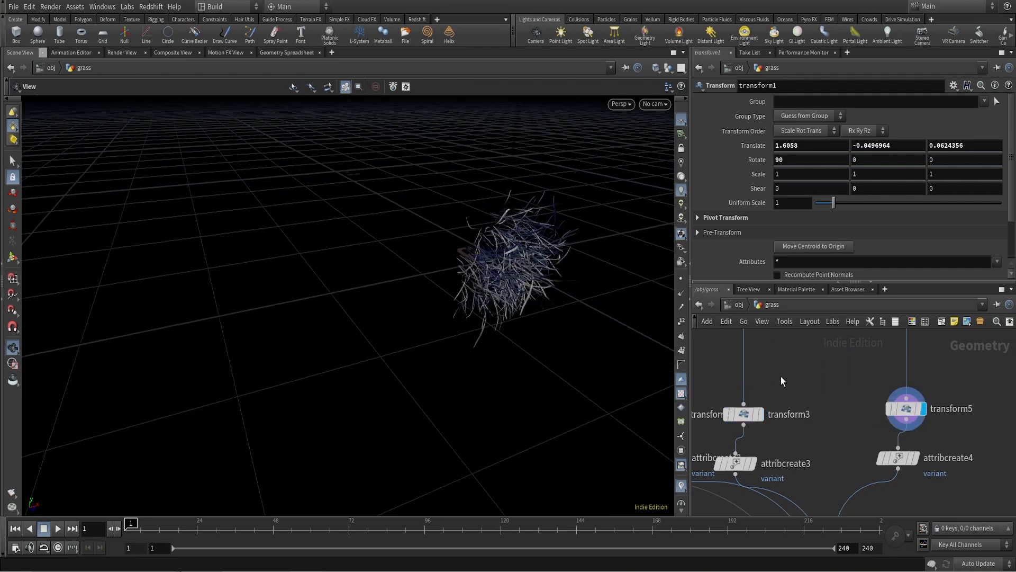
- Display attribcreate1 below transform1 and examine its variant attribute's class, type and value settings
{"action": "scroll", "coordinate": [853, 420], "scroll_direction": "down", "scroll_amount": 2}
{"action": "middle_click_drag", "start_coordinate": [853, 420], "coordinate": [945, 388]}
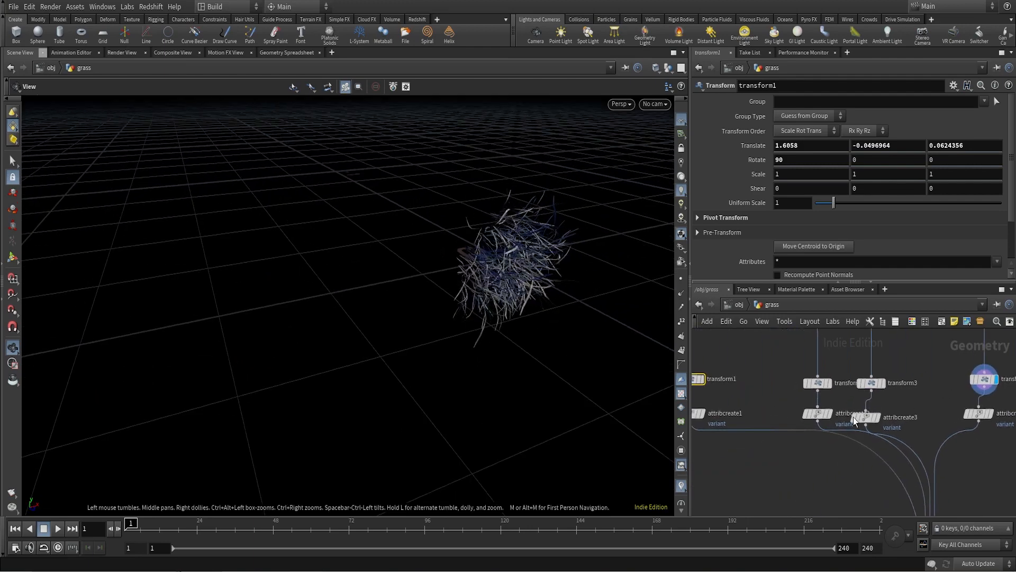
{"action": "middle_click_drag", "start_coordinate": [771, 440], "coordinate": [882, 443]}
{"action": "scroll", "coordinate": [810, 424], "scroll_direction": "up", "scroll_amount": 2}
{"action": "left_click", "coordinate": [801, 410]}
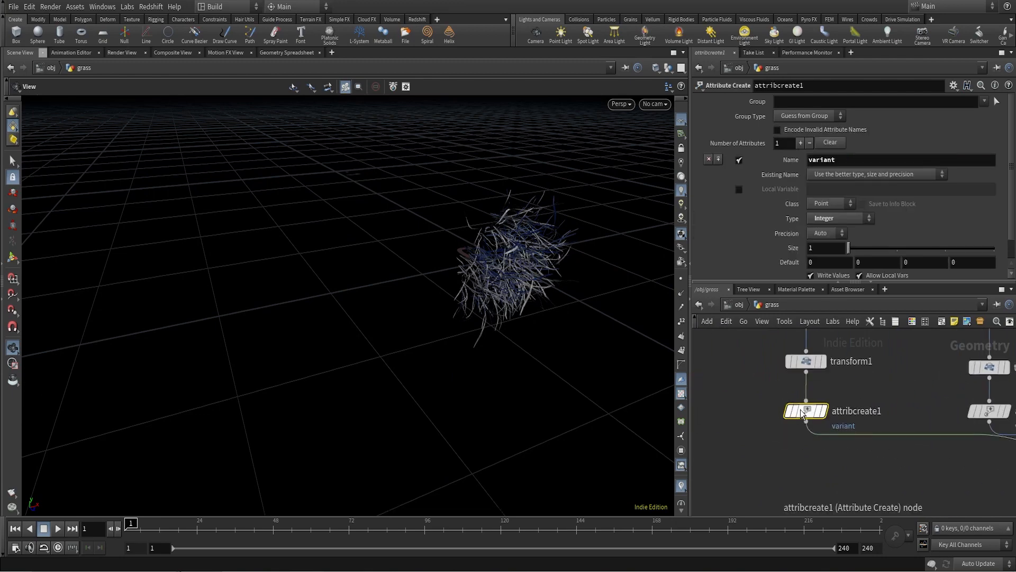
{"action": "left_click", "coordinate": [824, 414]}
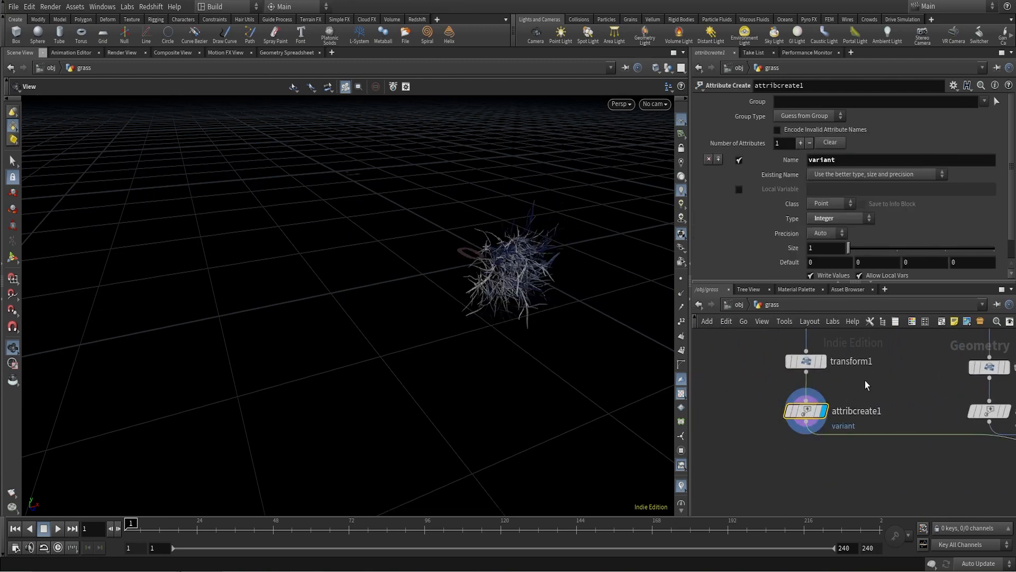
{"action": "scroll", "coordinate": [825, 204], "scroll_direction": "down", "scroll_amount": 1}
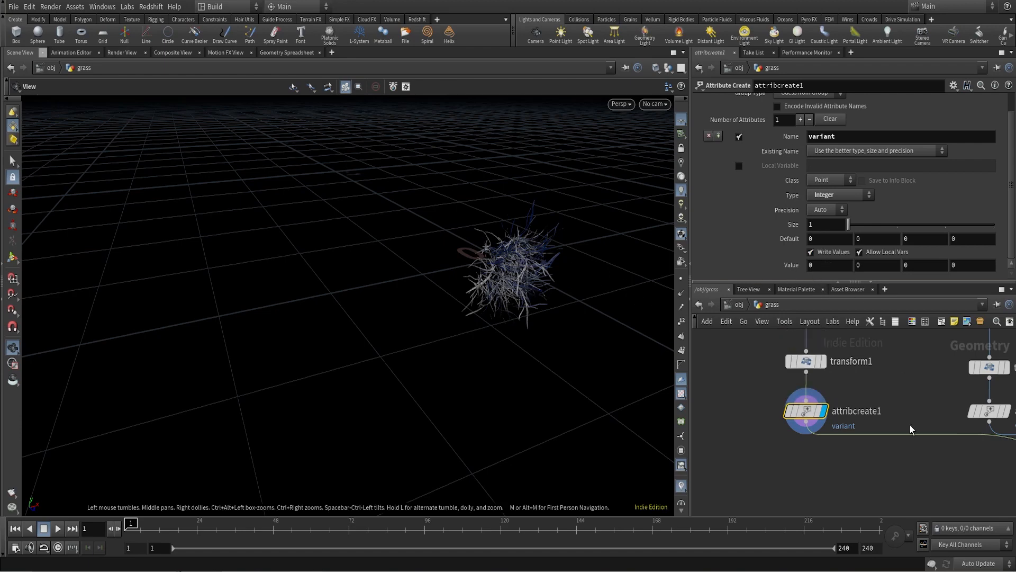
- Display attribcreate2, attribcreate3 and attribcreate4 in turn to review the variant attribute assigned to each clump
{"action": "middle_click_drag", "start_coordinate": [946, 418], "coordinate": [878, 424]}
{"action": "scroll", "coordinate": [924, 423], "scroll_direction": "up", "scroll_amount": 2}
{"action": "left_click", "coordinate": [937, 417]}
{"action": "left_click", "coordinate": [932, 418]}
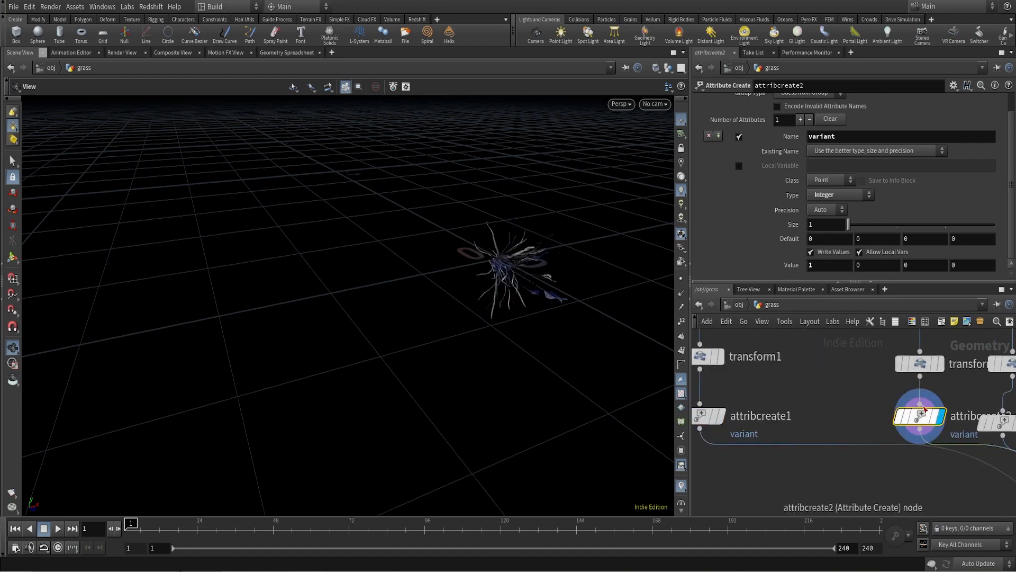
{"action": "middle_click_drag", "start_coordinate": [811, 402], "coordinate": [658, 407]}
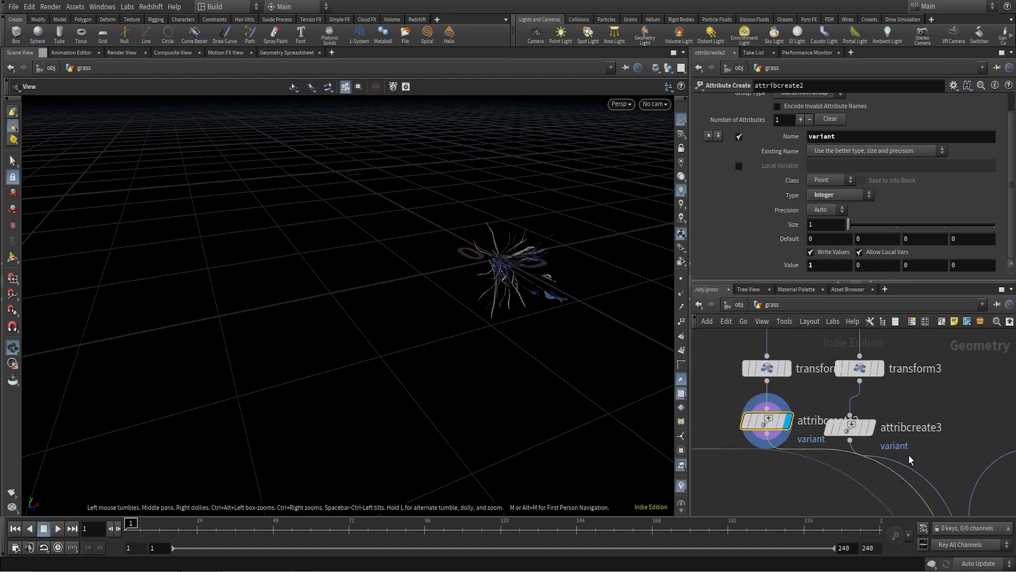
{"action": "left_click", "coordinate": [869, 427]}
{"action": "middle_click_drag", "start_coordinate": [960, 407], "coordinate": [769, 399]}
{"action": "left_click", "coordinate": [873, 413]}
{"action": "left_click", "coordinate": [853, 413]}
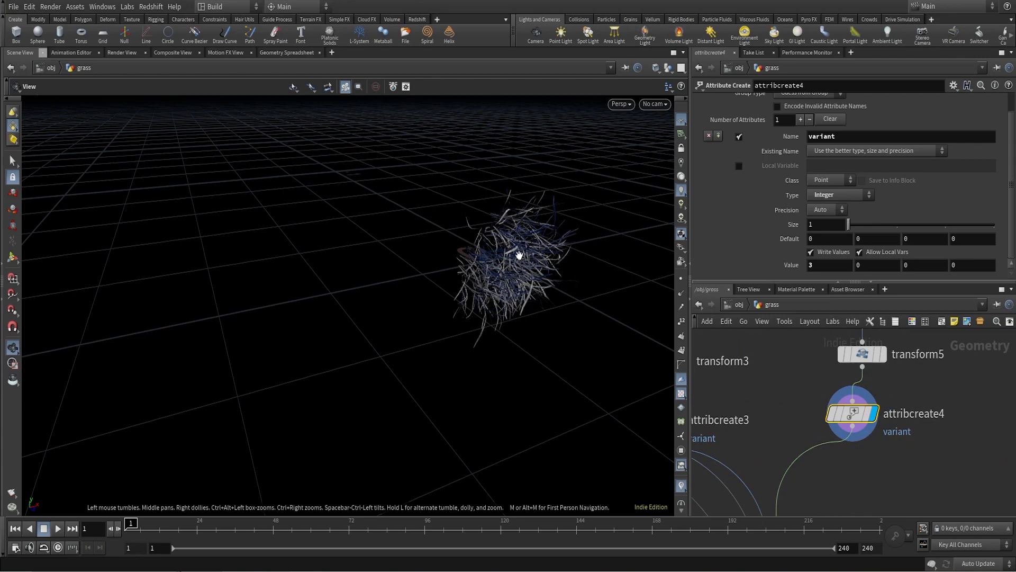
- Select the four attribcreate nodes together and examine how their outputs run down into merge1
{"action": "scroll", "coordinate": [791, 353], "scroll_direction": "down", "scroll_amount": 5}
{"action": "left_click_drag", "start_coordinate": [950, 439], "coordinate": [772, 399]}
{"action": "scroll", "coordinate": [760, 455], "scroll_direction": "down", "scroll_amount": 3}
{"action": "middle_click_drag", "start_coordinate": [763, 455], "coordinate": [805, 450]}
{"action": "left_click_drag", "start_coordinate": [946, 462], "coordinate": [738, 405]}
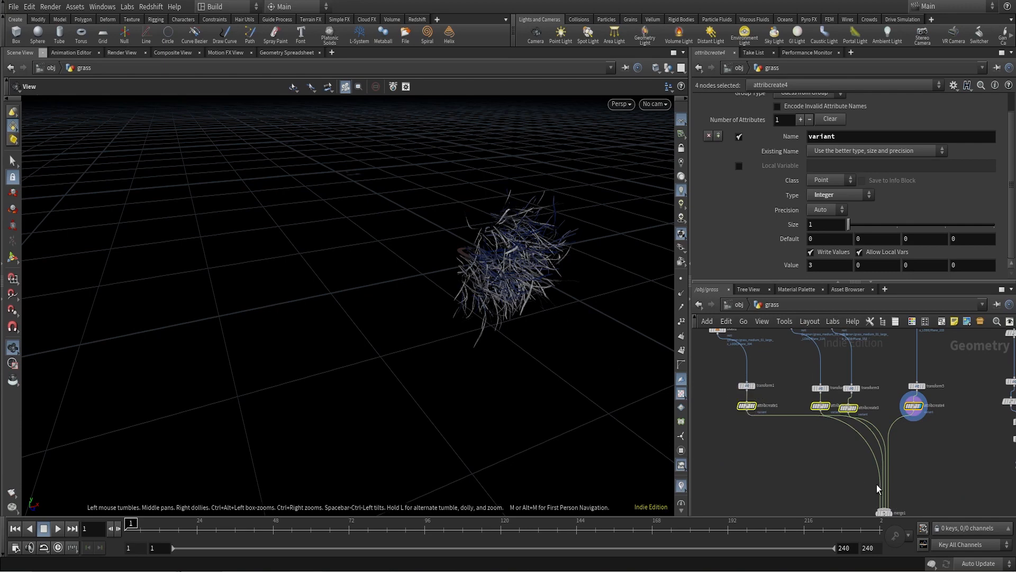
{"action": "middle_click_drag", "start_coordinate": [877, 488], "coordinate": [879, 459]}
{"action": "middle_click_drag", "start_coordinate": [829, 421], "coordinate": [835, 428]}
{"action": "scroll", "coordinate": [925, 408], "scroll_direction": "up", "scroll_amount": 2}
{"action": "middle_click_drag", "start_coordinate": [927, 410], "coordinate": [974, 433]}
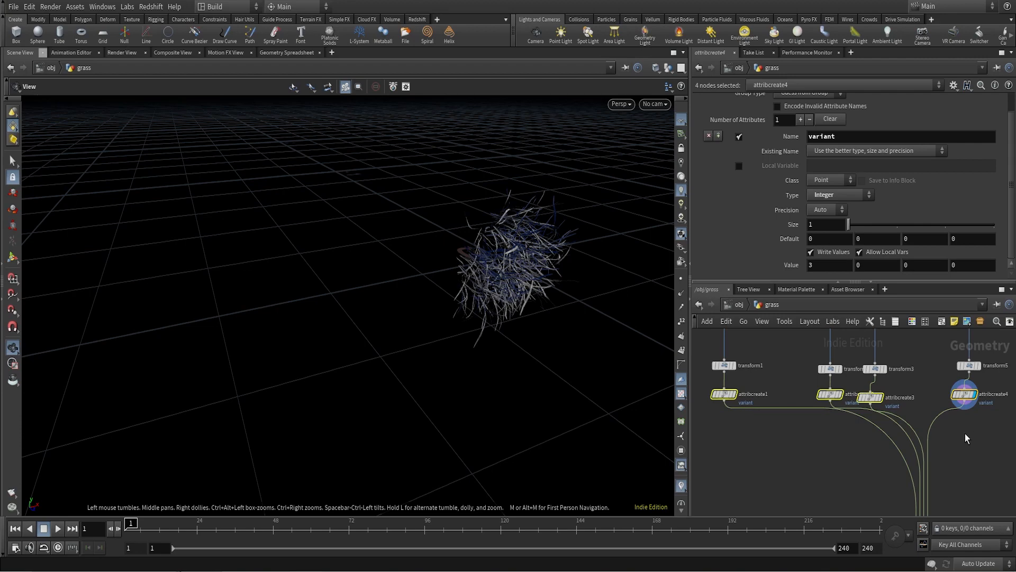
- Check attribcreate1 alone, select the wires leading to the merge, and reselect all four attribcreate nodes
{"action": "left_click", "coordinate": [724, 393]}
{"action": "scroll", "coordinate": [811, 437], "scroll_direction": "down", "scroll_amount": 2}
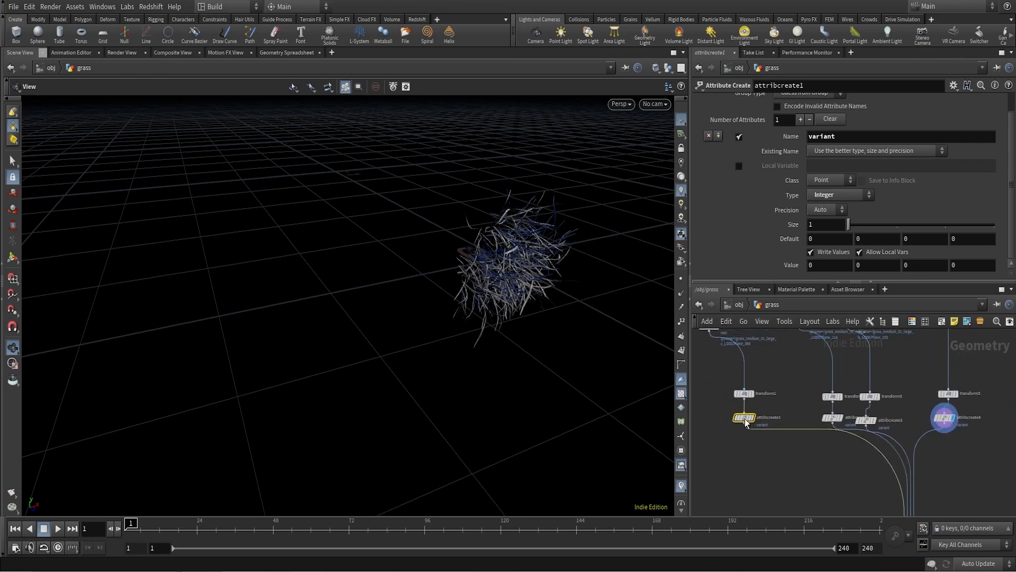
{"action": "left_click_drag", "start_coordinate": [953, 457], "coordinate": [792, 443]}
{"action": "middle_click_drag", "start_coordinate": [846, 473], "coordinate": [835, 458]}
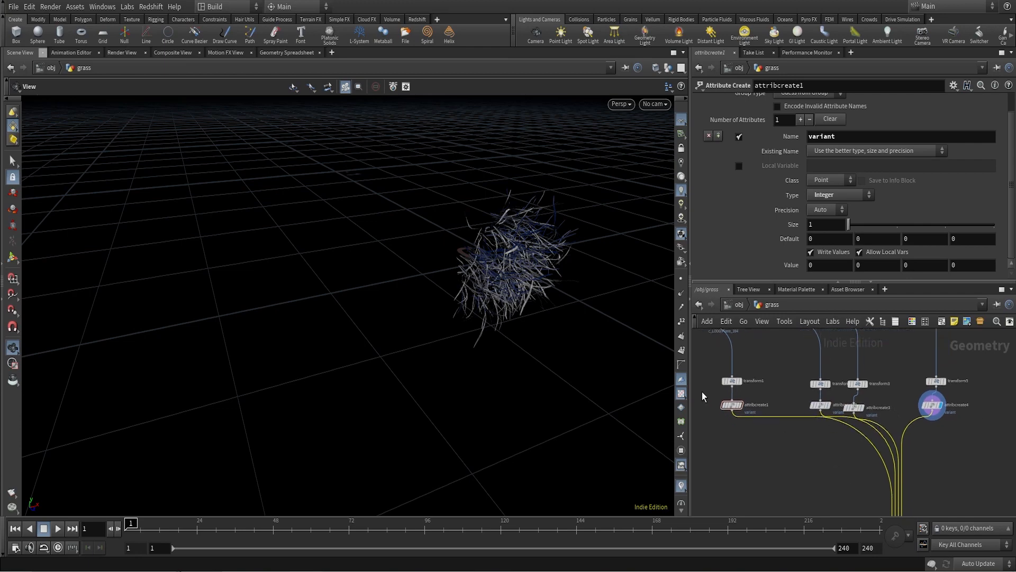
{"action": "left_click_drag", "start_coordinate": [702, 392], "coordinate": [986, 447]}
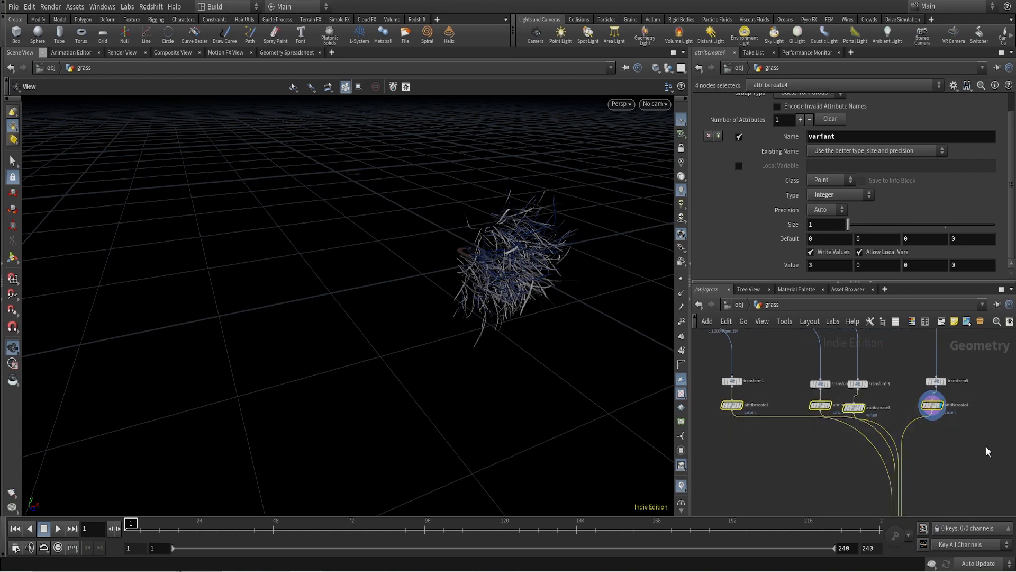
- Display the merge1 node and review its list of input operators and the combined grass clumps
{"action": "middle_click_drag", "start_coordinate": [971, 465], "coordinate": [952, 323]}
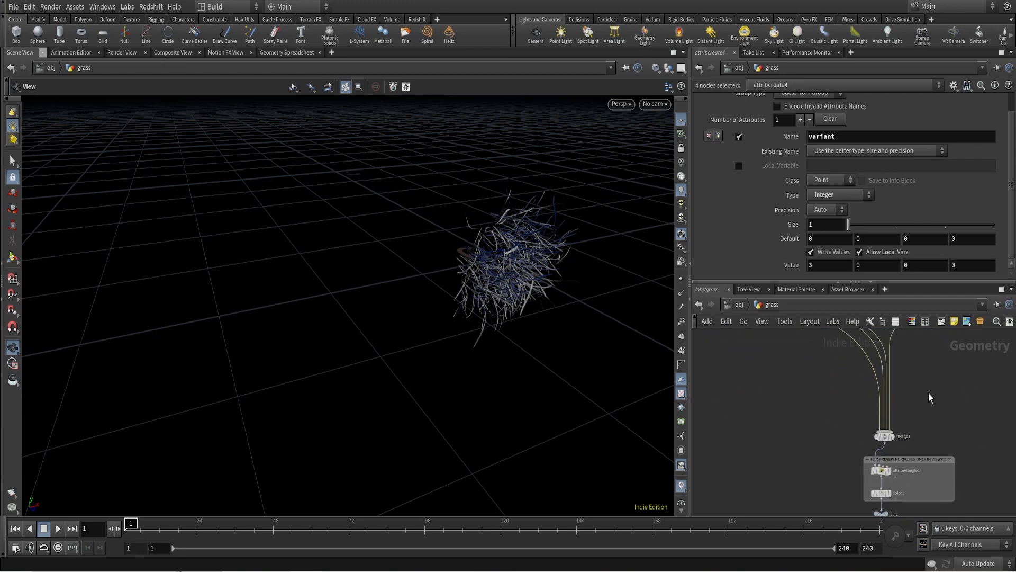
{"action": "left_click", "coordinate": [879, 442]}
{"action": "scroll", "coordinate": [926, 456], "scroll_direction": "down", "scroll_amount": 2}
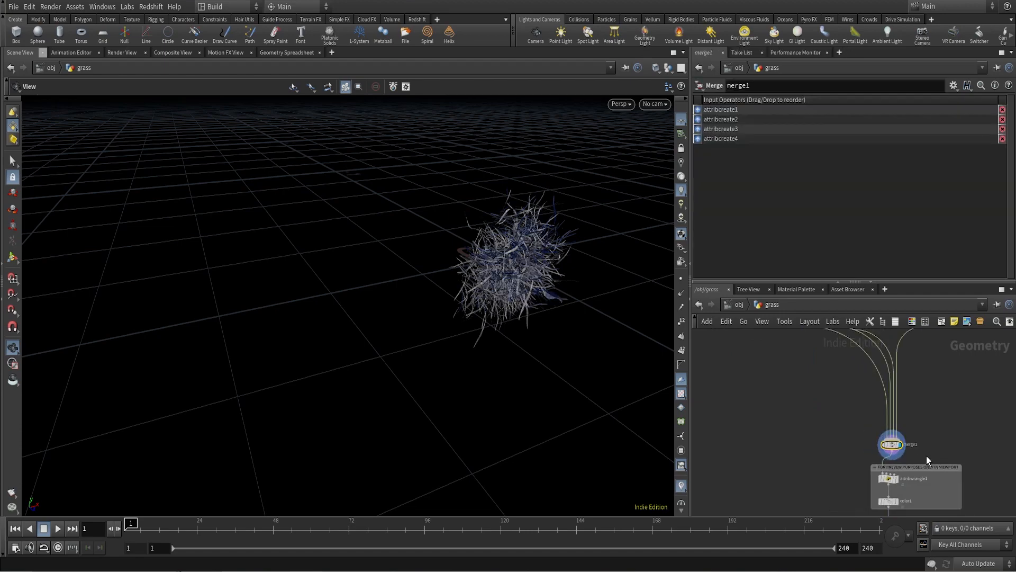
- Select the two viewport preview nodes below merge1, and display attribwrangle1 to read its VEXpression code
{"action": "middle_click_drag", "start_coordinate": [926, 455], "coordinate": [939, 362]}
{"action": "scroll", "coordinate": [934, 392], "scroll_direction": "up", "scroll_amount": 3}
{"action": "left_click_drag", "start_coordinate": [760, 385], "coordinate": [950, 453]}
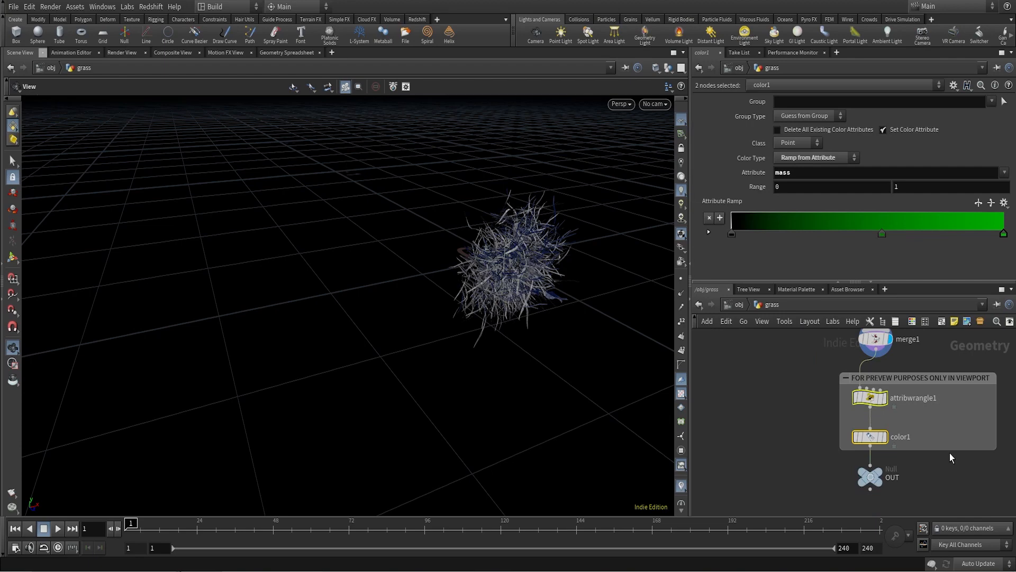
{"action": "scroll", "coordinate": [949, 453], "scroll_direction": "up", "scroll_amount": 2}
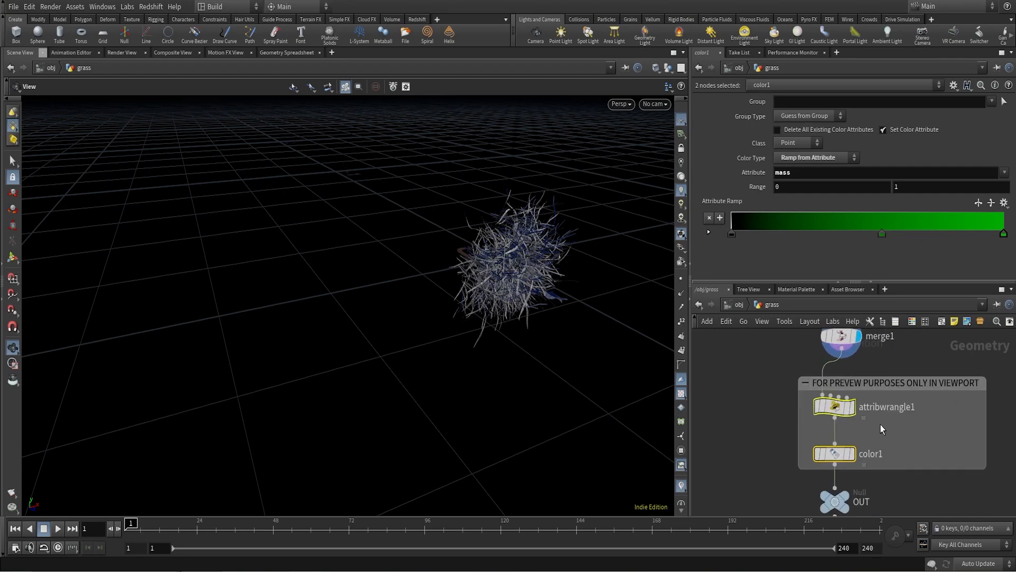
{"action": "left_click", "coordinate": [835, 407]}
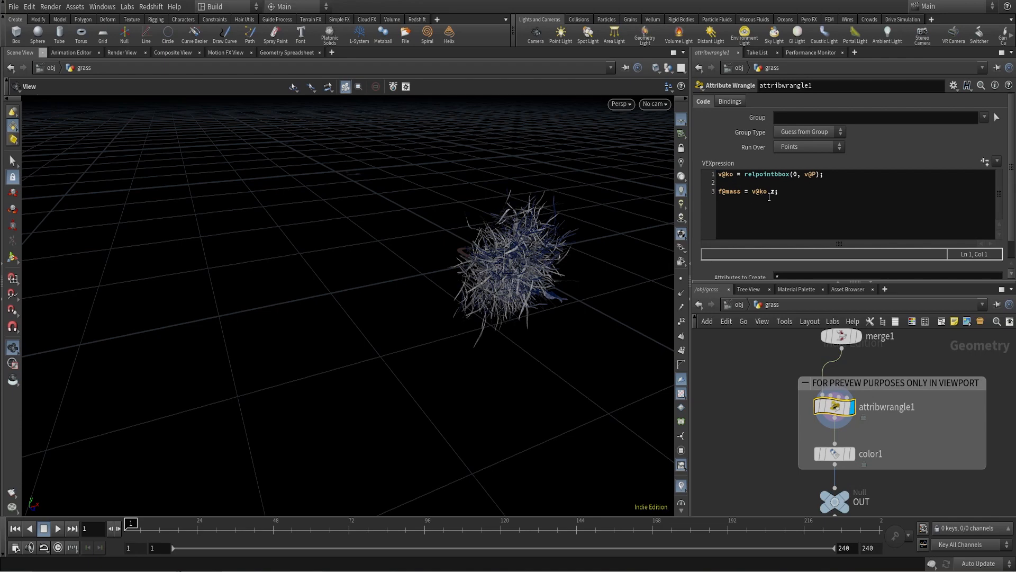
{"action": "middle_click_drag", "start_coordinate": [900, 471], "coordinate": [903, 421]}
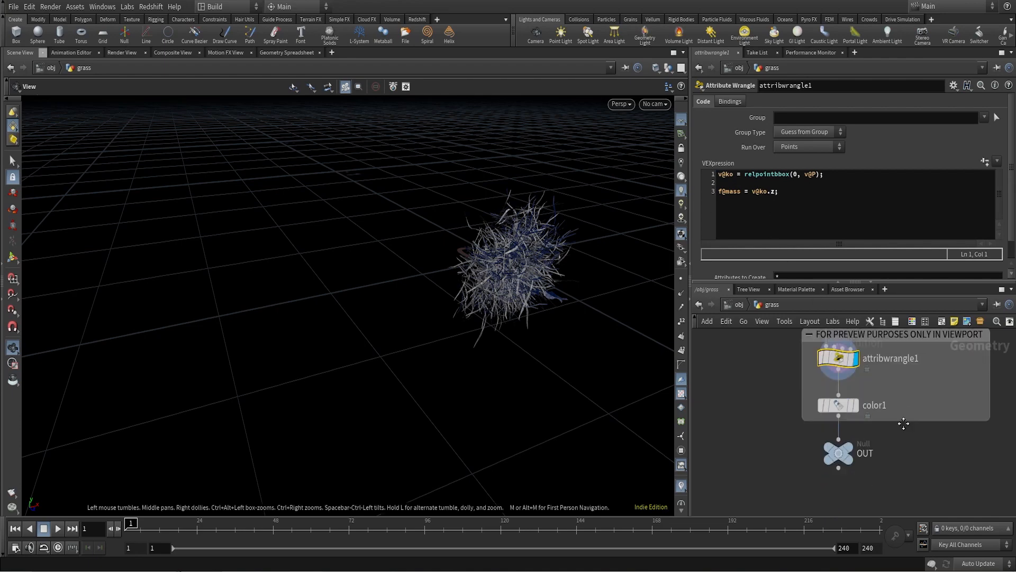
- Display color1 to review its attribute ramp, and display the OUT null to examine the coloured grass up close
{"action": "left_click", "coordinate": [855, 405]}
{"action": "left_click", "coordinate": [839, 405]}
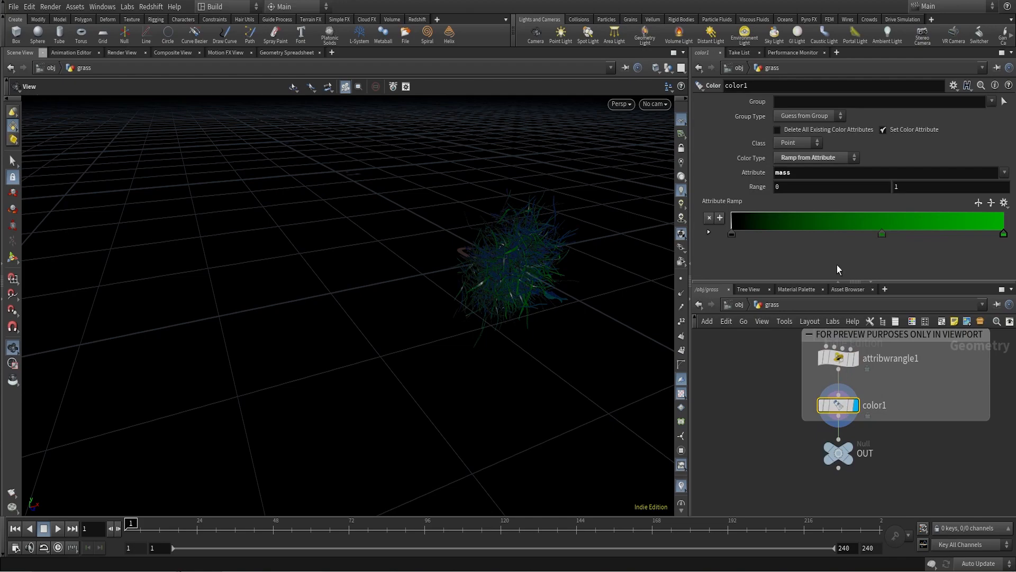
{"action": "left_click", "coordinate": [850, 445]}
{"action": "left_click", "coordinate": [841, 453]}
{"action": "left_click_drag", "start_coordinate": [539, 281], "coordinate": [517, 241]}
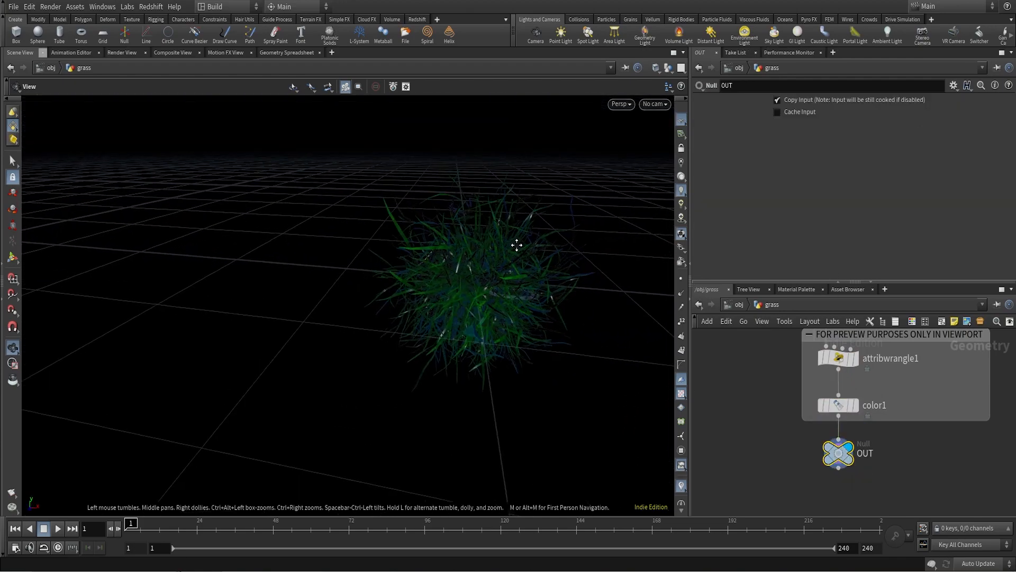
- Display and select the merge1 node to review its input operators and the uncoloured combined grass clumps
{"action": "scroll", "coordinate": [901, 405], "scroll_direction": "down", "scroll_amount": 4}
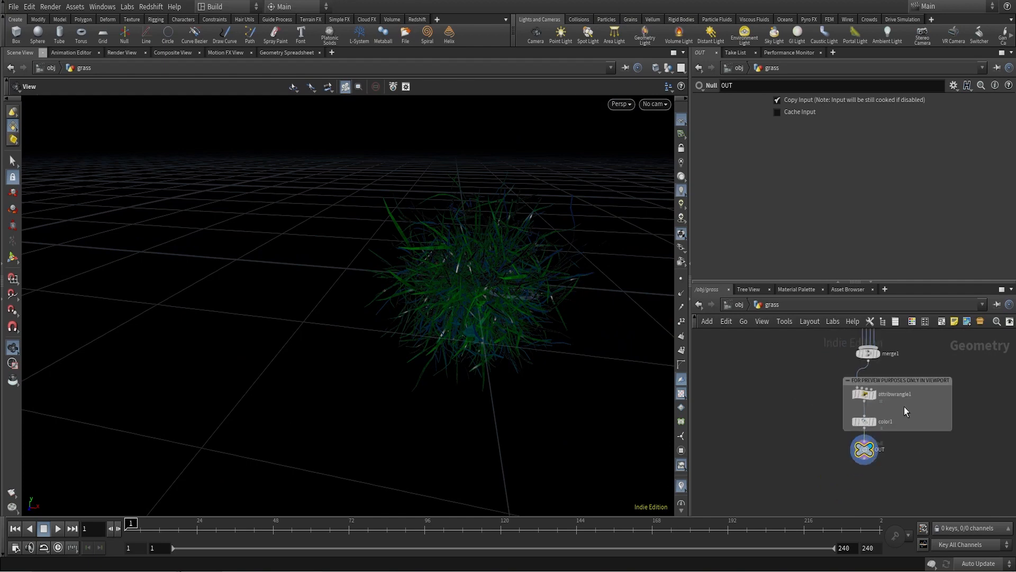
{"action": "scroll", "coordinate": [911, 411], "scroll_direction": "up", "scroll_amount": 2}
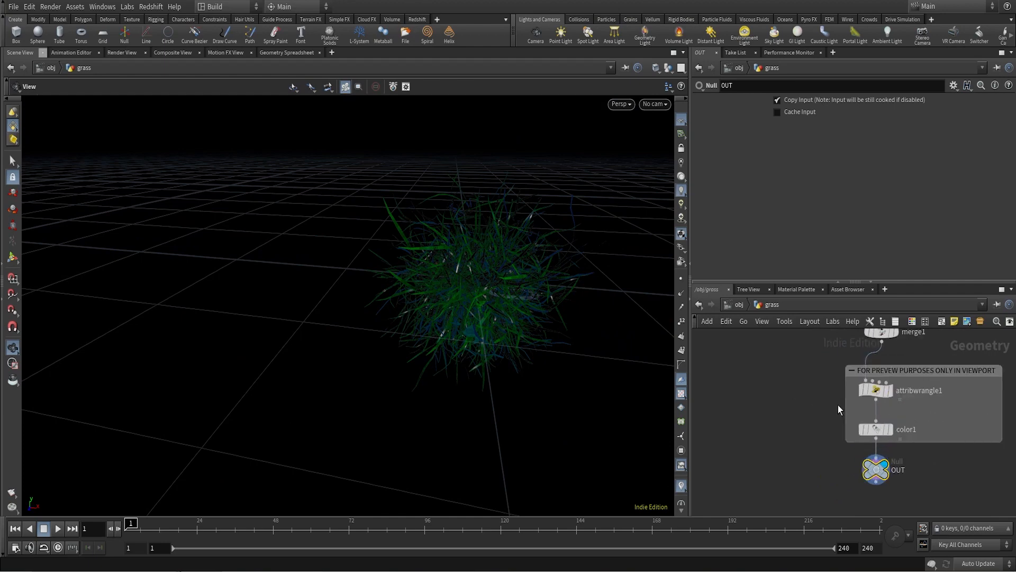
{"action": "scroll", "coordinate": [918, 421], "scroll_direction": "down", "scroll_amount": 3}
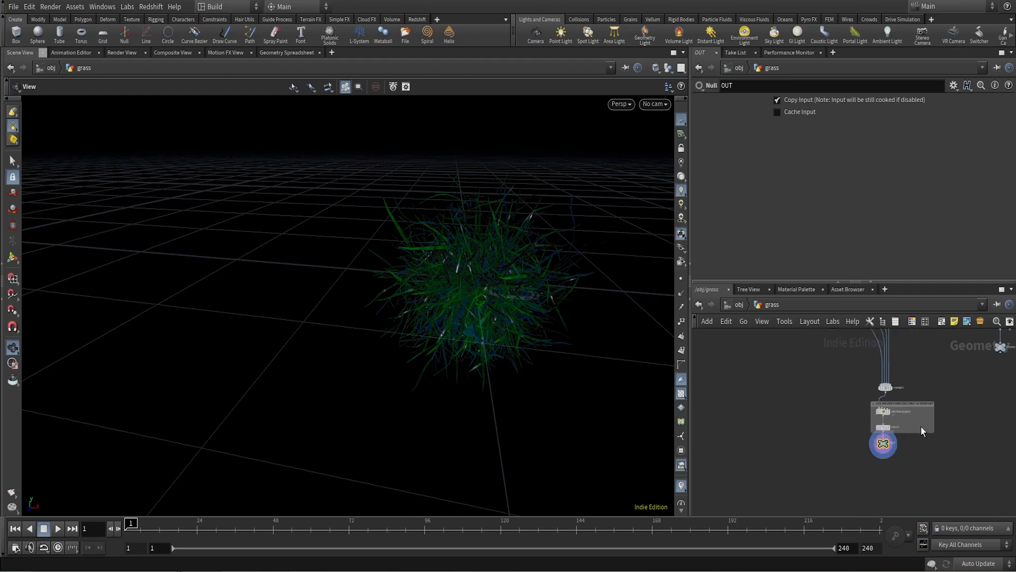
{"action": "scroll", "coordinate": [902, 431], "scroll_direction": "up", "scroll_amount": 3}
{"action": "left_click", "coordinate": [893, 423]}
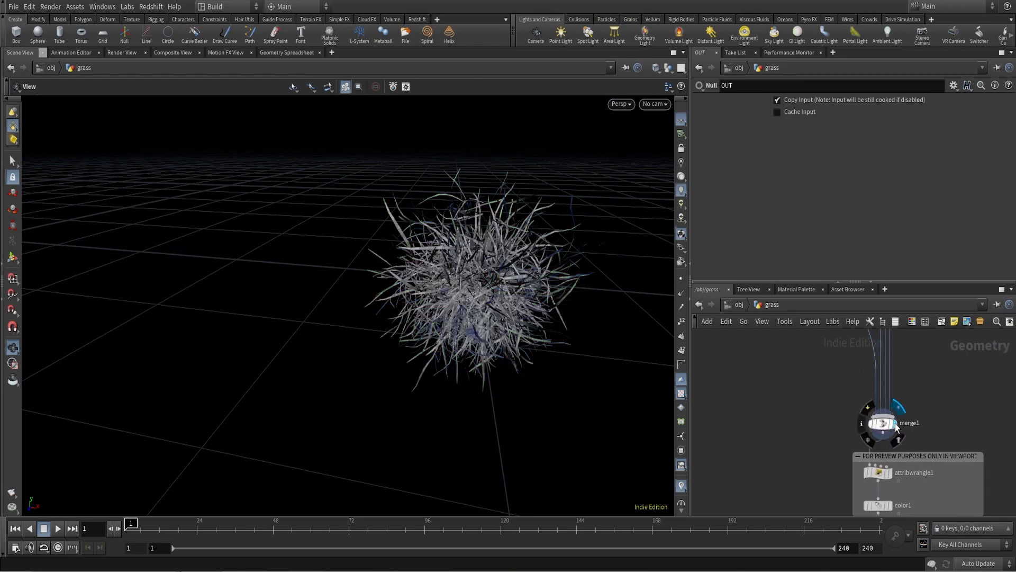
{"action": "left_click", "coordinate": [883, 424]}
{"action": "middle_click_drag", "start_coordinate": [942, 440], "coordinate": [961, 353]}
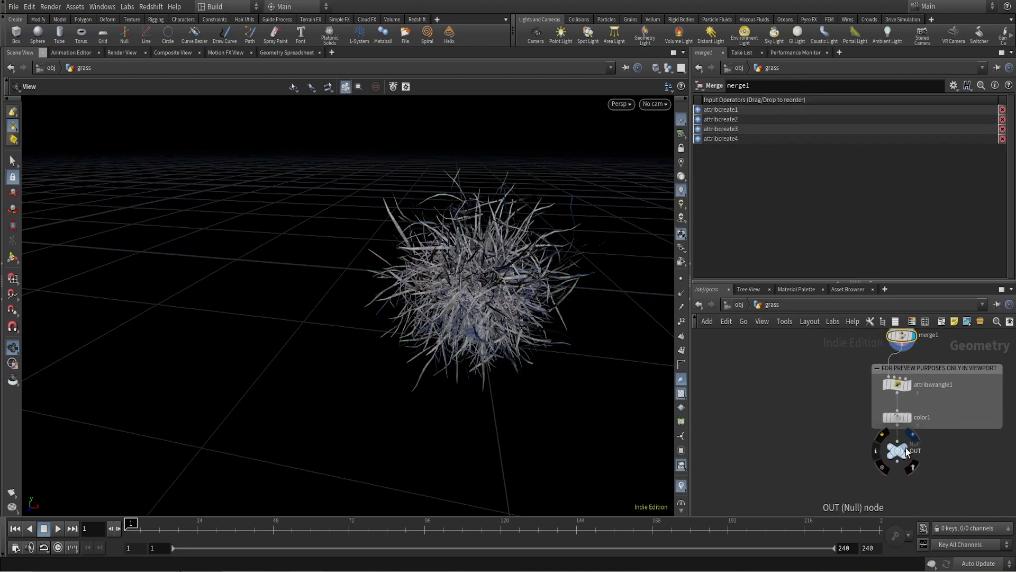
- Move the OUT null slightly further below color1 and display the coloured grass
{"action": "left_click", "coordinate": [906, 448]}
{"action": "left_click_drag", "start_coordinate": [902, 453], "coordinate": [905, 476]}
{"action": "left_click", "coordinate": [904, 475]}
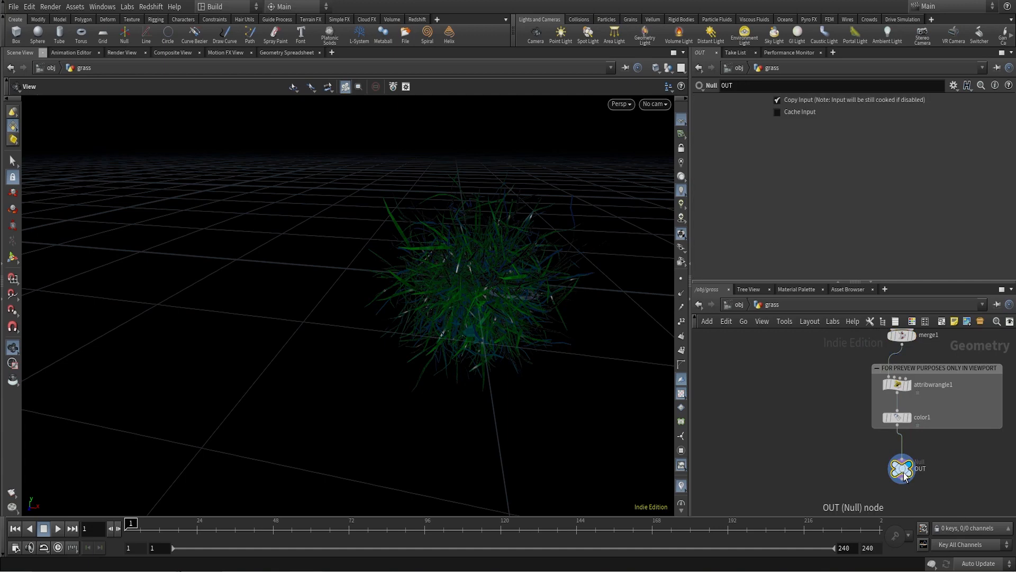
- Display alembic1 at the start of the grass network and examine the full row of imported plants
{"action": "scroll", "coordinate": [792, 417], "scroll_direction": "down", "scroll_amount": 5}
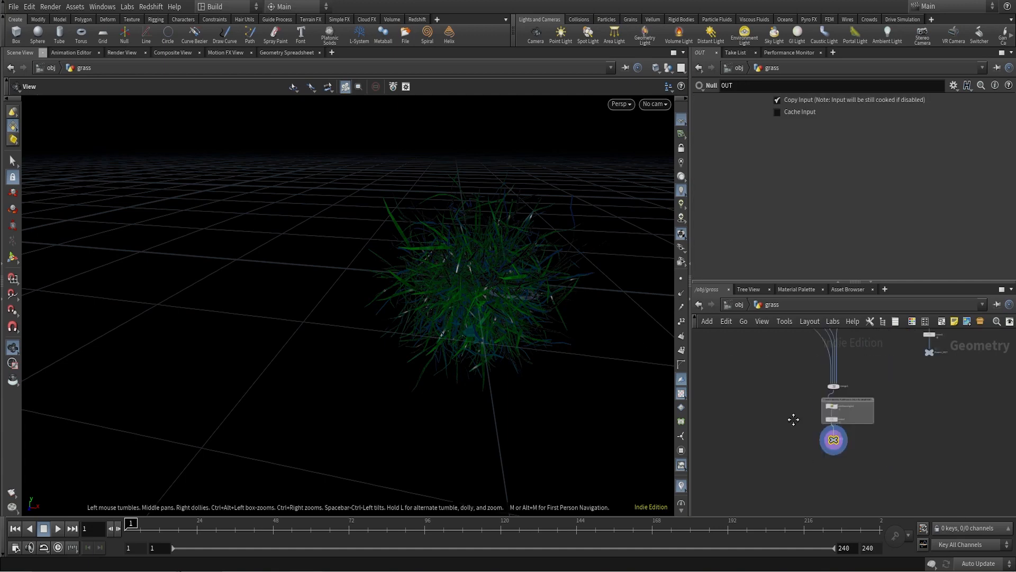
{"action": "middle_click_drag", "start_coordinate": [866, 435], "coordinate": [883, 468]}
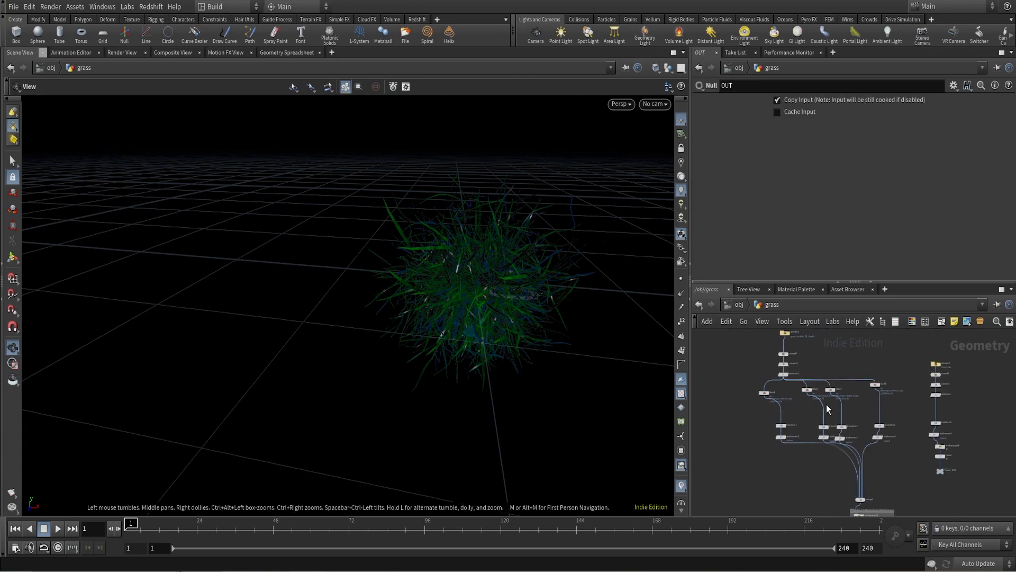
{"action": "scroll", "coordinate": [800, 358], "scroll_direction": "up", "scroll_amount": 3}
{"action": "left_click", "coordinate": [793, 358]}
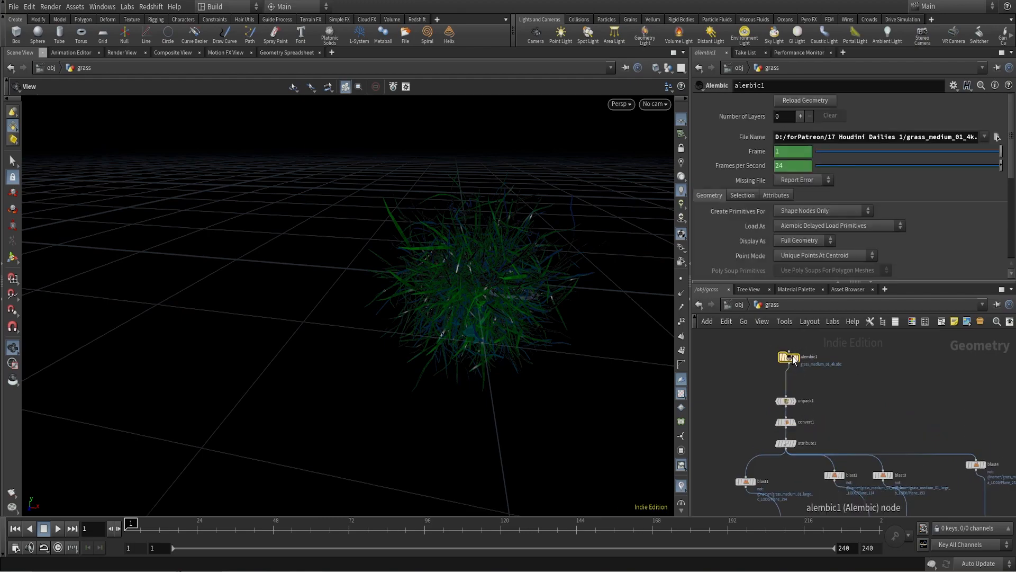
{"action": "left_click", "coordinate": [796, 358]}
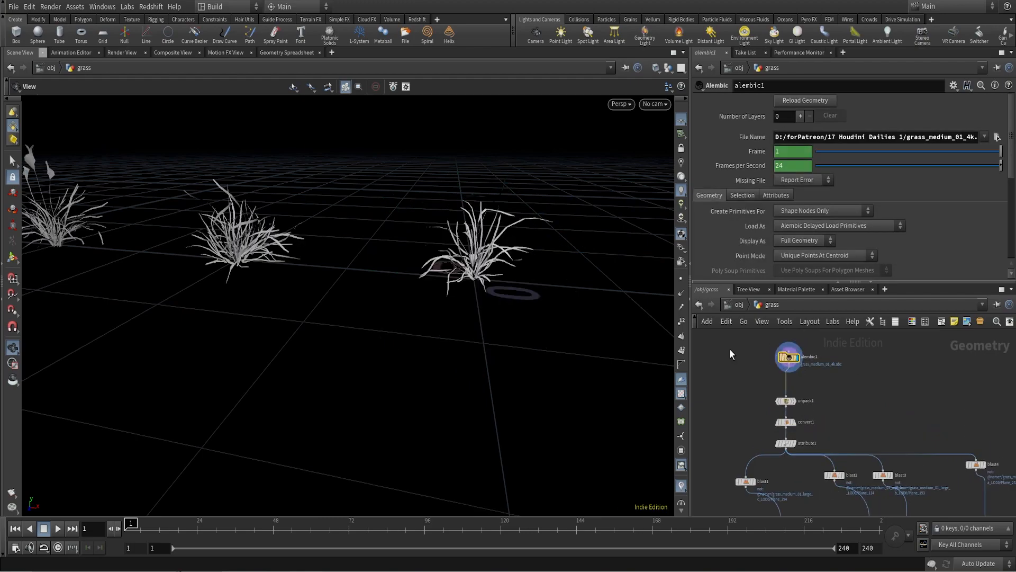
{"action": "right_click_drag", "start_coordinate": [371, 360], "coordinate": [322, 384]}
{"action": "right_click_drag", "start_coordinate": [480, 284], "coordinate": [268, 394]}
{"action": "left_click_drag", "start_coordinate": [420, 319], "coordinate": [497, 322]}
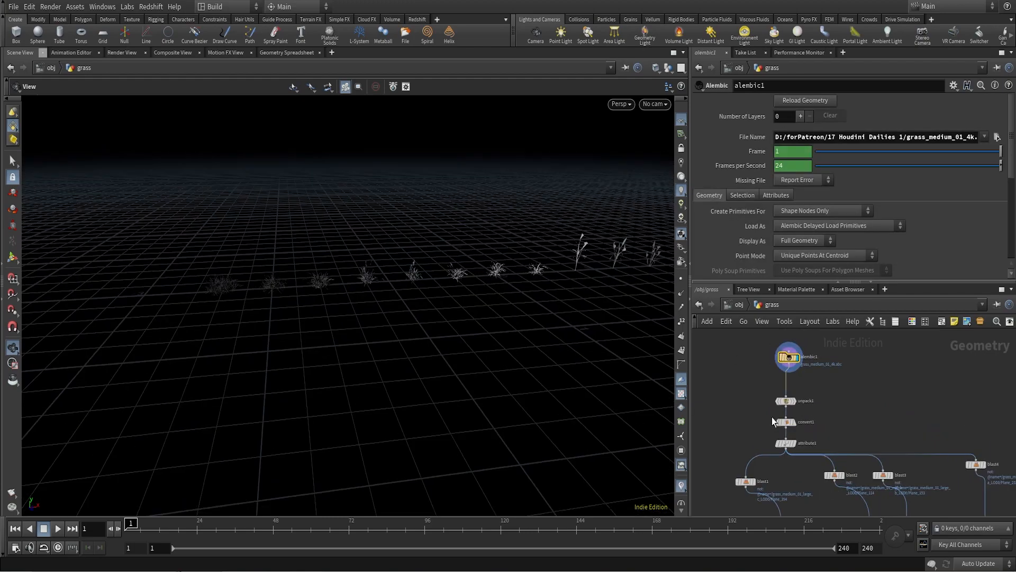
- Select unpack1, convert1 and attribute1 together and review the row of separate grass clumps
{"action": "left_click_drag", "start_coordinate": [747, 393], "coordinate": [800, 455]}
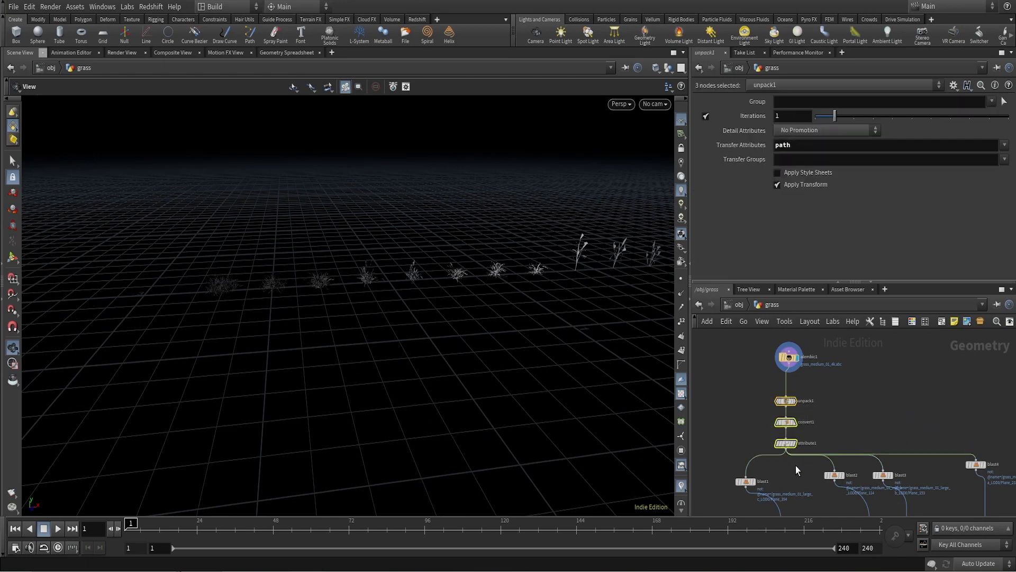
{"action": "middle_click_drag", "start_coordinate": [796, 465], "coordinate": [760, 399]}
{"action": "scroll", "coordinate": [760, 399], "scroll_direction": "up", "scroll_amount": 2}
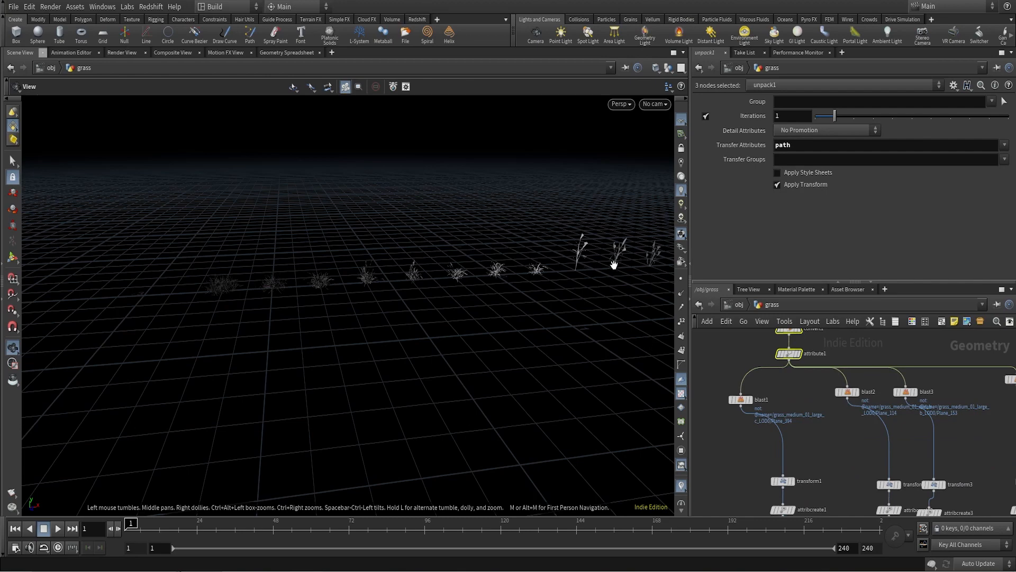
{"action": "left_click_drag", "start_coordinate": [510, 277], "coordinate": [519, 297]}
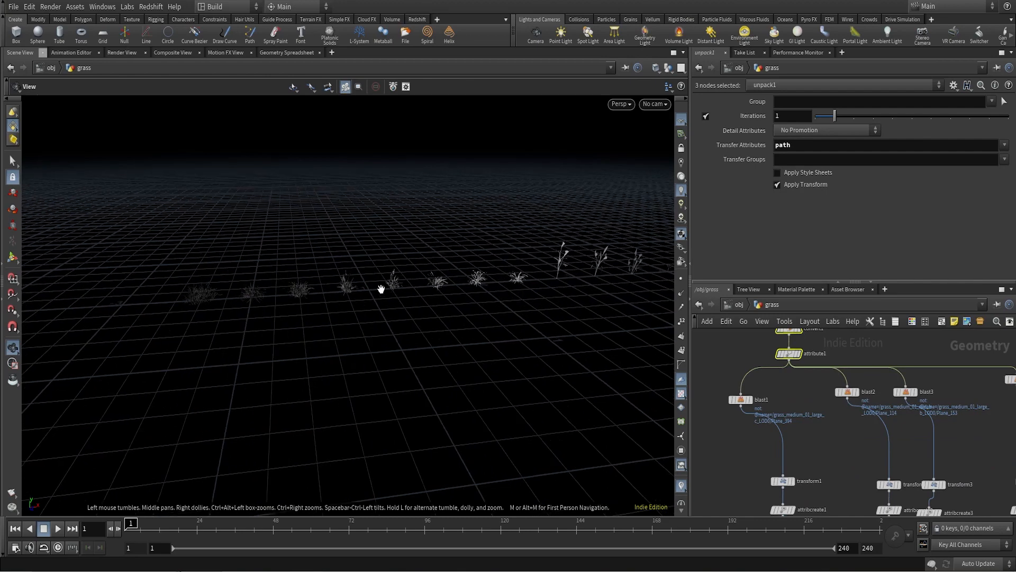
{"action": "scroll", "coordinate": [738, 401], "scroll_direction": "up", "scroll_amount": 1}
- Select blast1 to review the group name it isolates and its Delete Non Selected option
{"action": "left_click", "coordinate": [738, 400]}
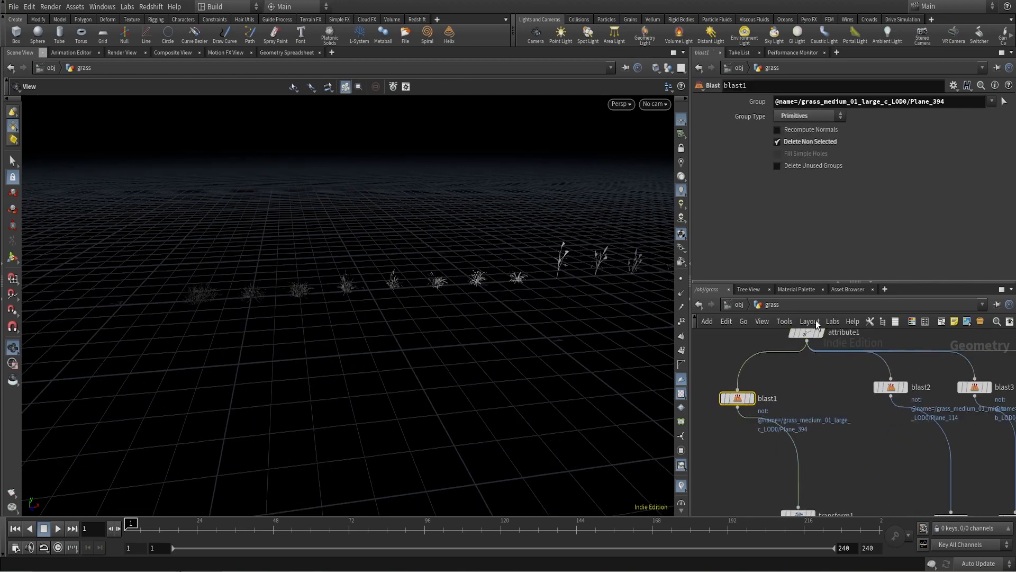
{"action": "scroll", "coordinate": [840, 435], "scroll_direction": "down", "scroll_amount": 3}
{"action": "middle_click_drag", "start_coordinate": [840, 434], "coordinate": [843, 363]}
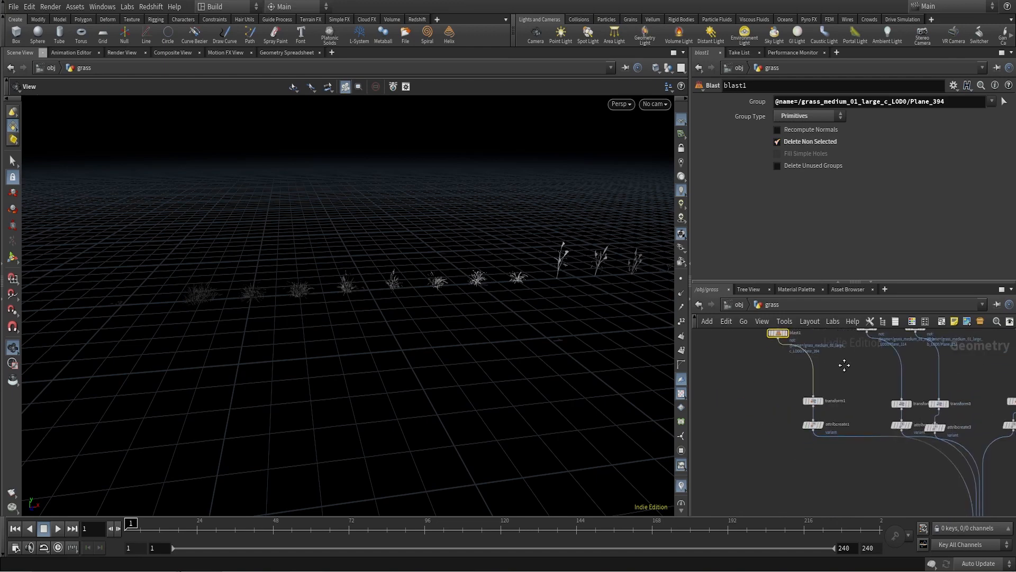
- Check transform1's parameters, and display transform4 to examine how its clump is rotated and centred at the origin
{"action": "scroll", "coordinate": [823, 410], "scroll_direction": "up", "scroll_amount": 3}
{"action": "left_click", "coordinate": [805, 395]}
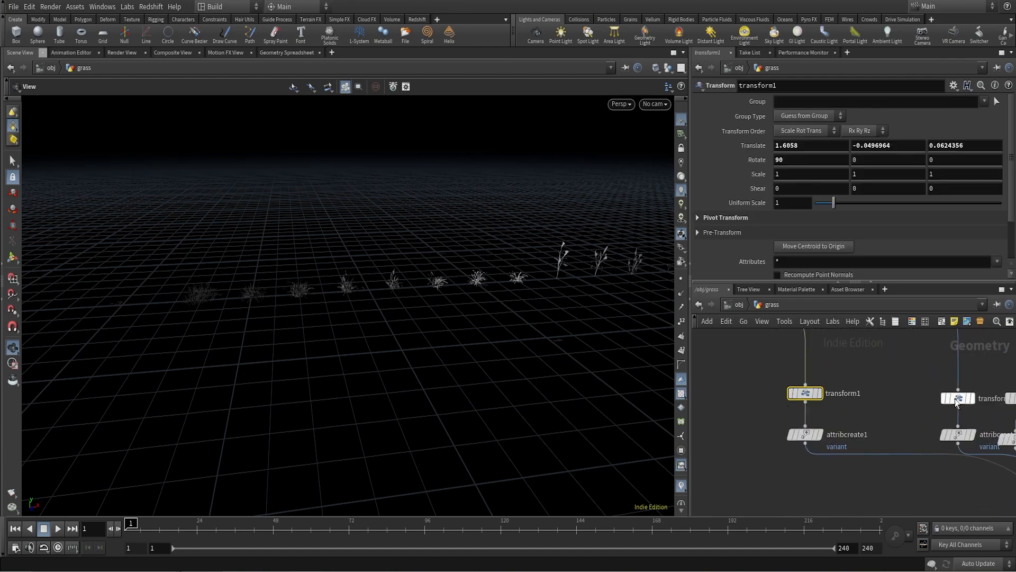
{"action": "left_click", "coordinate": [957, 398]}
{"action": "left_click_drag", "start_coordinate": [468, 284], "coordinate": [576, 175]}
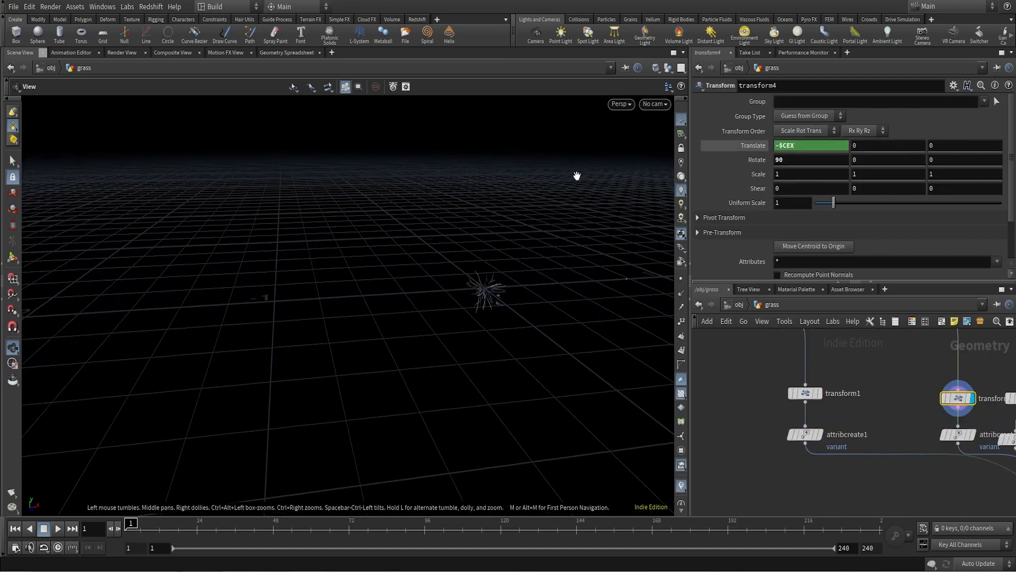
{"action": "mouse_move", "coordinate": [501, 290]}
{"action": "left_mouse_down"}
{"action": "mouse_move", "coordinate": [558, 311]}
{"action": "mouse_move", "coordinate": [504, 295]}
{"action": "left_mouse_up"}
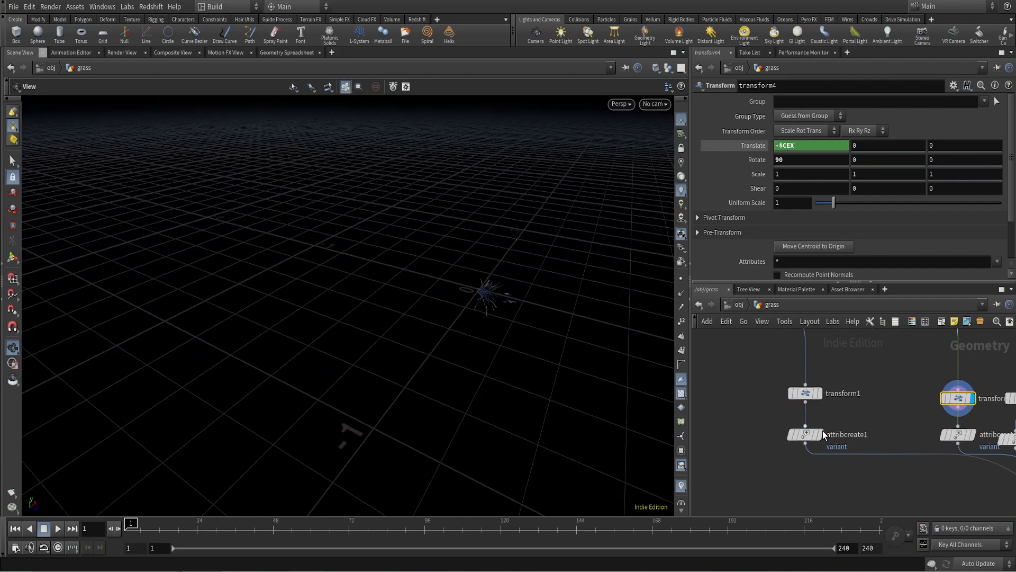
- Select all four attribcreate nodes below the transforms to review the variant attribute settings
{"action": "scroll", "coordinate": [859, 464], "scroll_direction": "down", "scroll_amount": 3}
{"action": "middle_click_drag", "start_coordinate": [860, 463], "coordinate": [766, 437]}
{"action": "left_click_drag", "start_coordinate": [950, 456], "coordinate": [747, 405]}
{"action": "middle_click_drag", "start_coordinate": [824, 438], "coordinate": [758, 425]}
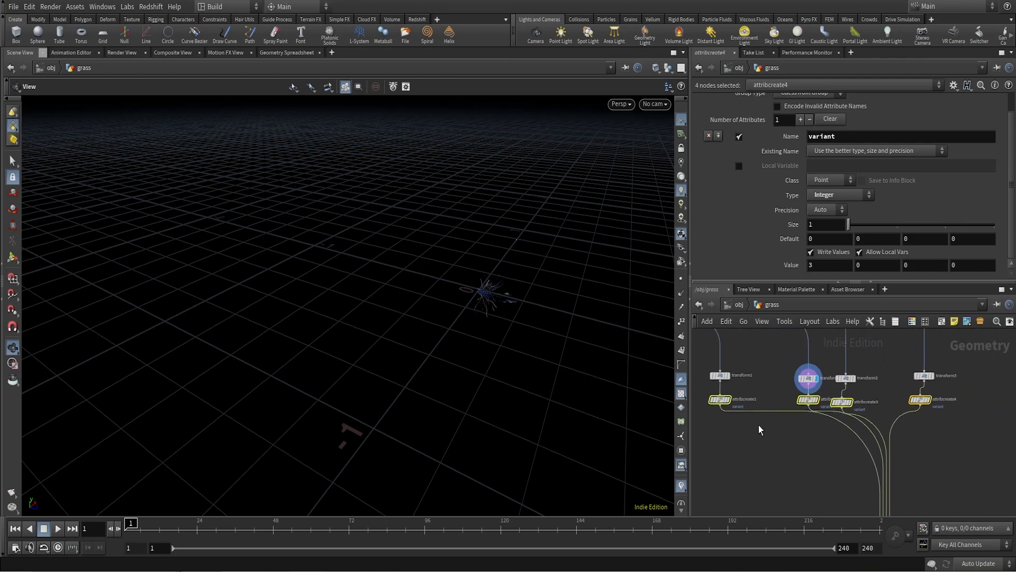
- Display the OUT null below color1 and examine the final coloured grass cluster from a lower angle
{"action": "middle_click_drag", "start_coordinate": [826, 464], "coordinate": [798, 338]}
{"action": "scroll", "coordinate": [829, 433], "scroll_direction": "up", "scroll_amount": 2}
{"action": "middle_click_drag", "start_coordinate": [922, 446], "coordinate": [883, 324]}
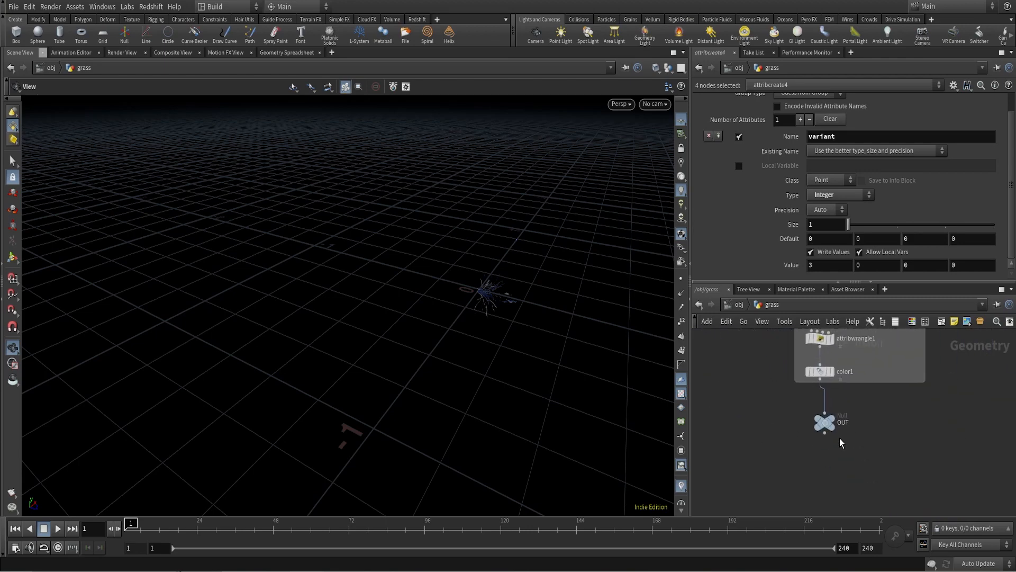
{"action": "left_click", "coordinate": [839, 407]}
{"action": "left_click", "coordinate": [829, 423]}
{"action": "scroll", "coordinate": [916, 431], "scroll_direction": "down", "scroll_amount": 3}
{"action": "middle_click_drag", "start_coordinate": [927, 416], "coordinate": [841, 487]}
{"action": "right_click_drag", "start_coordinate": [497, 320], "coordinate": [492, 267]}
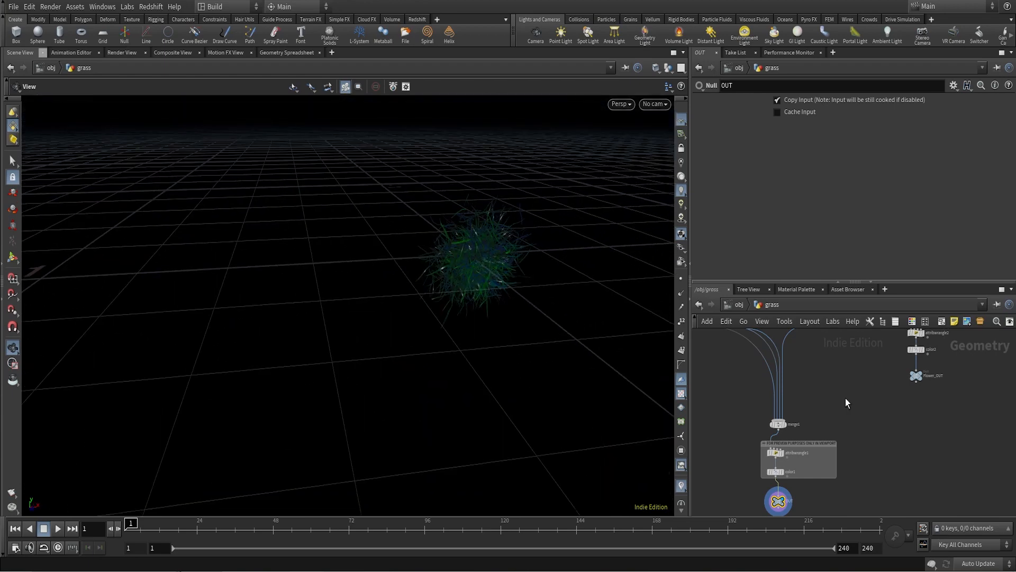
- Display and select alembic2 in the separate flower branch to review its flower.abc file and the imported flower
{"action": "scroll", "coordinate": [885, 413], "scroll_direction": "down", "scroll_amount": 1}
{"action": "scroll", "coordinate": [885, 413], "scroll_direction": "down", "scroll_amount": 3}
{"action": "middle_click_drag", "start_coordinate": [930, 388], "coordinate": [924, 466]}
{"action": "scroll", "coordinate": [897, 384], "scroll_direction": "up", "scroll_amount": 5}
{"action": "mouse_move", "coordinate": [893, 384]}
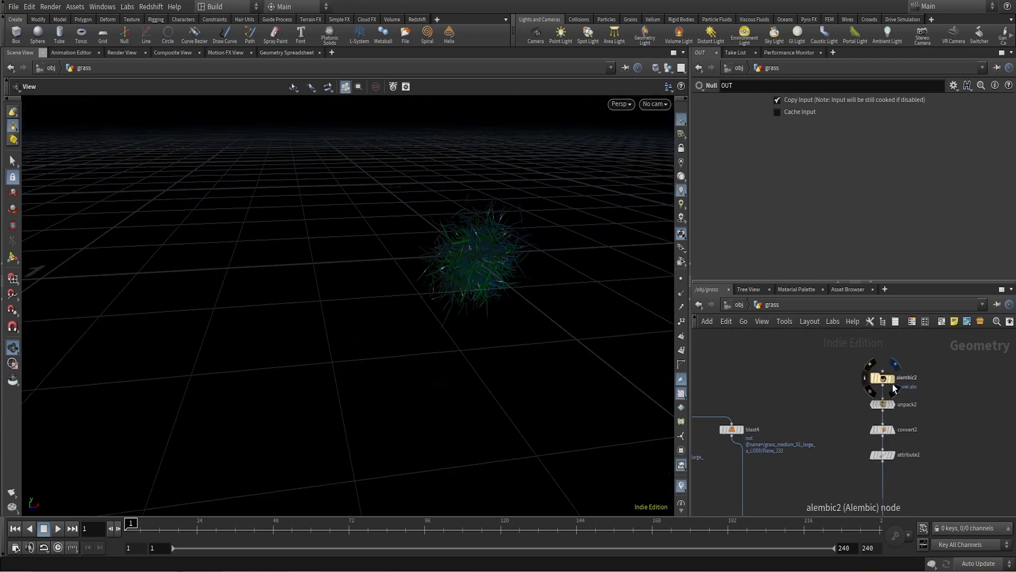
{"action": "scroll", "coordinate": [893, 384], "scroll_direction": "up", "scroll_amount": 2}
{"action": "left_click", "coordinate": [893, 382]}
{"action": "left_click", "coordinate": [880, 378]}
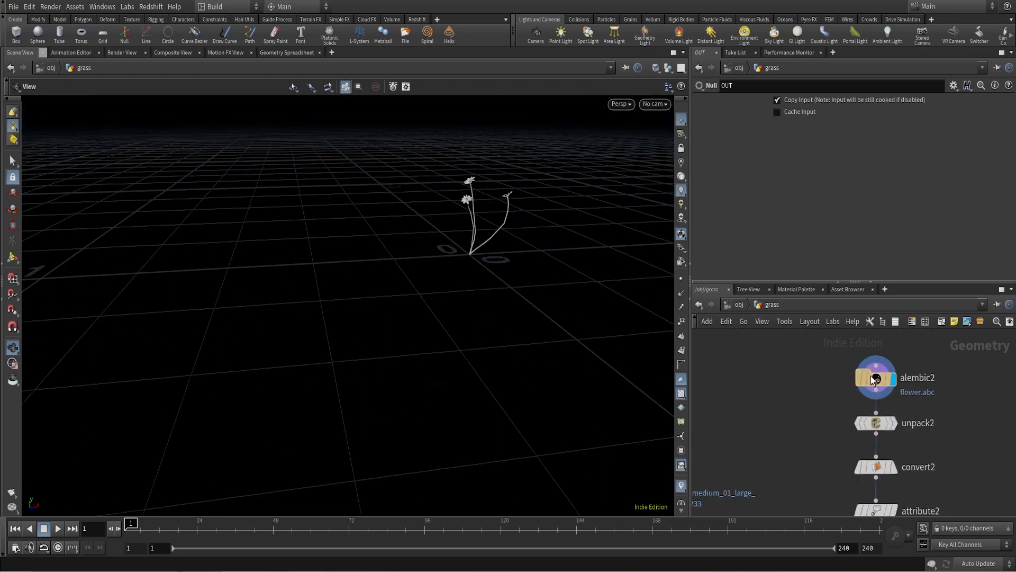
{"action": "mouse_move", "coordinate": [872, 379]}
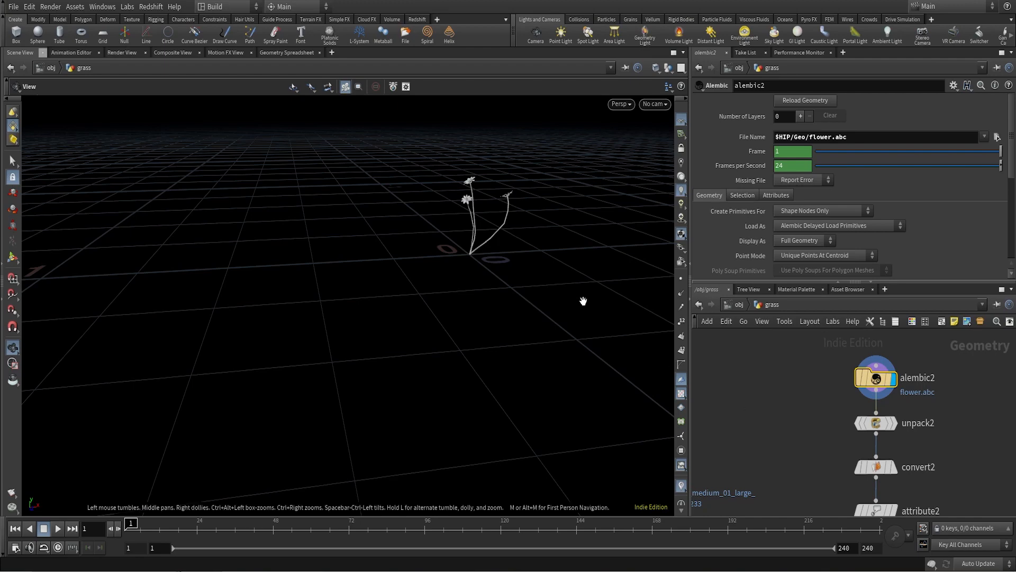
{"action": "left_click_drag", "start_coordinate": [583, 297], "coordinate": [469, 310]}
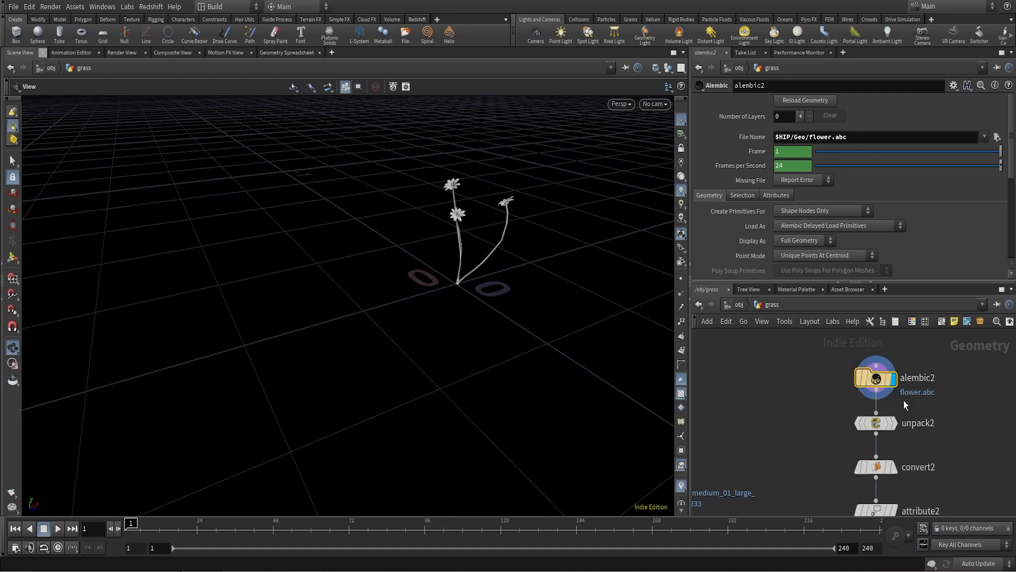
- Display unpack2, convert2 and attribute2 one after another to review the flower's unpacking, polygon conversion and path-to-name rename
{"action": "left_click", "coordinate": [882, 432]}
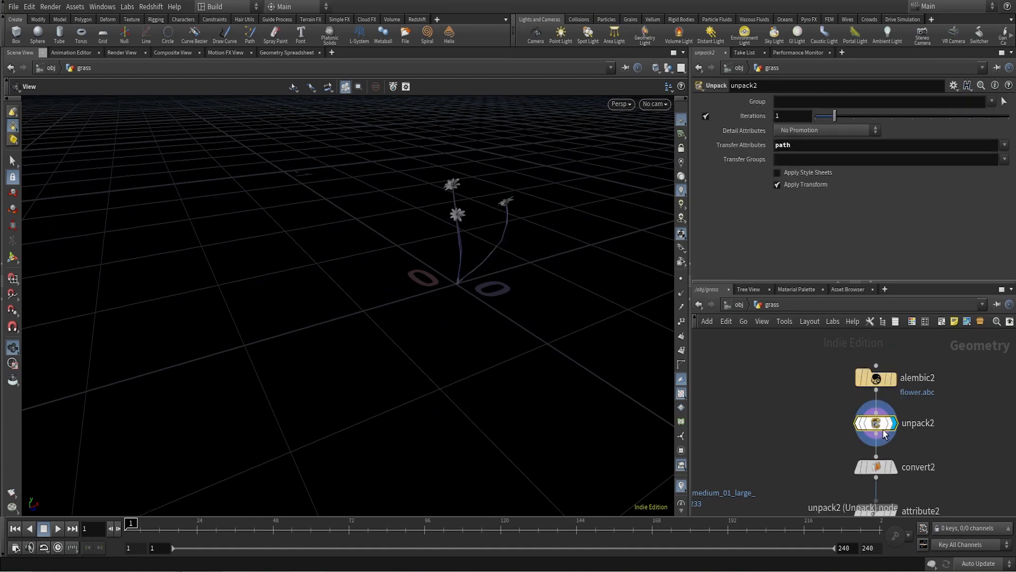
{"action": "middle_click_drag", "start_coordinate": [950, 455], "coordinate": [952, 383]}
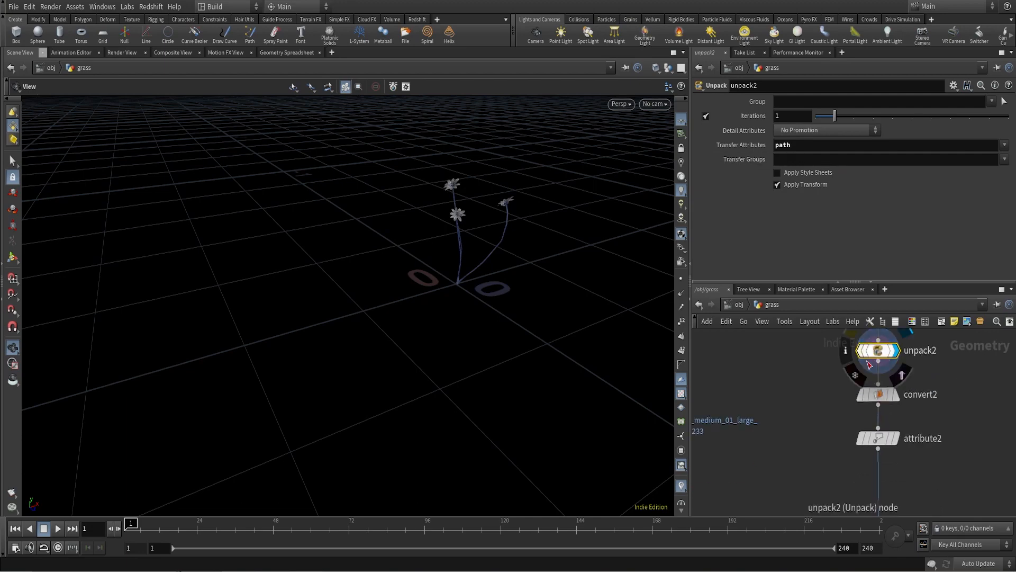
{"action": "left_click", "coordinate": [878, 395]}
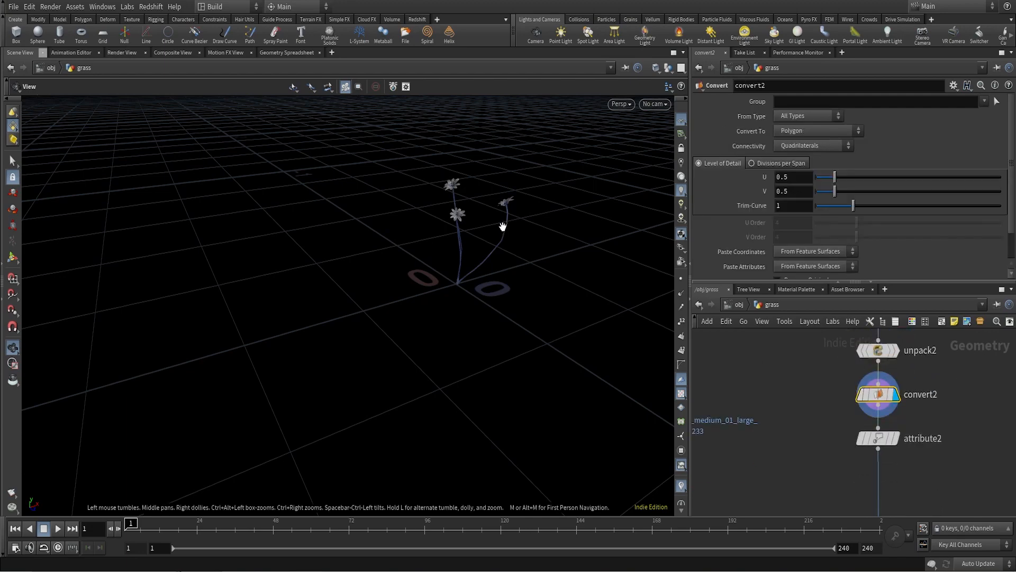
{"action": "left_click", "coordinate": [881, 436]}
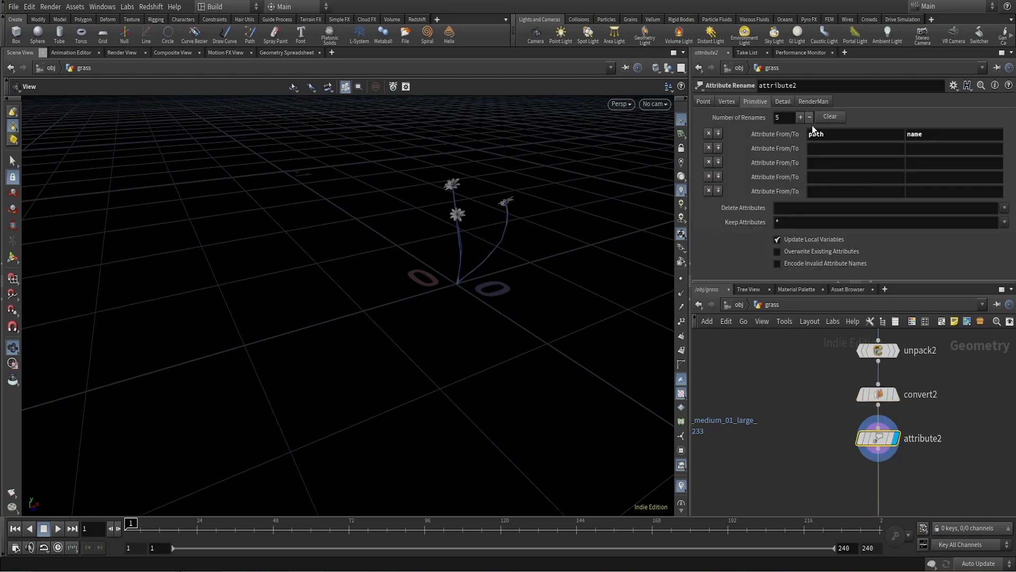
{"action": "scroll", "coordinate": [958, 465], "scroll_direction": "down", "scroll_amount": 3}
{"action": "middle_click_drag", "start_coordinate": [958, 465], "coordinate": [957, 359]}
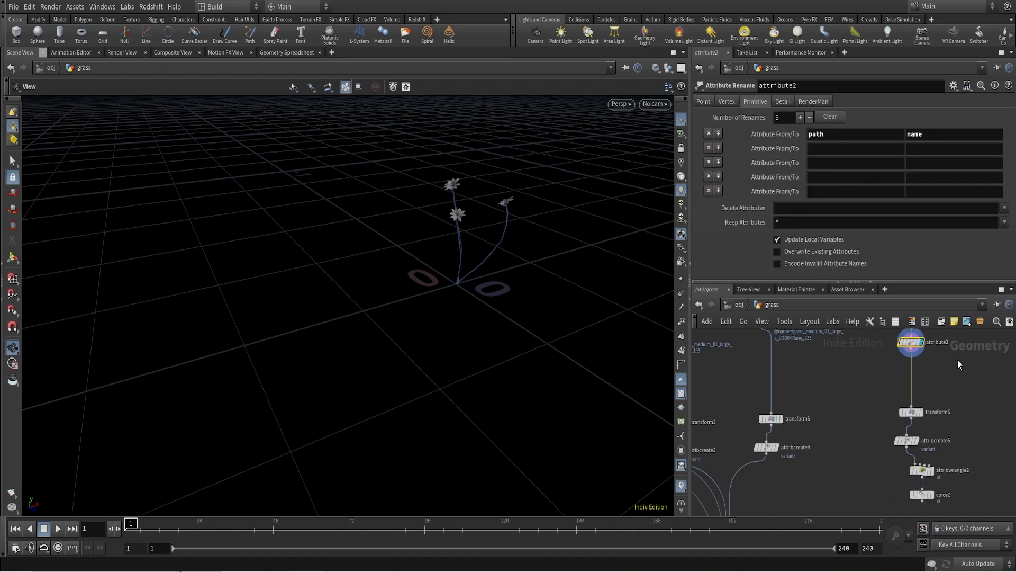
- Display and select transform6 to review the flower's translate expression and rotation
{"action": "scroll", "coordinate": [927, 412], "scroll_direction": "up", "scroll_amount": 3}
{"action": "left_click", "coordinate": [917, 417]}
{"action": "left_click", "coordinate": [897, 414]}
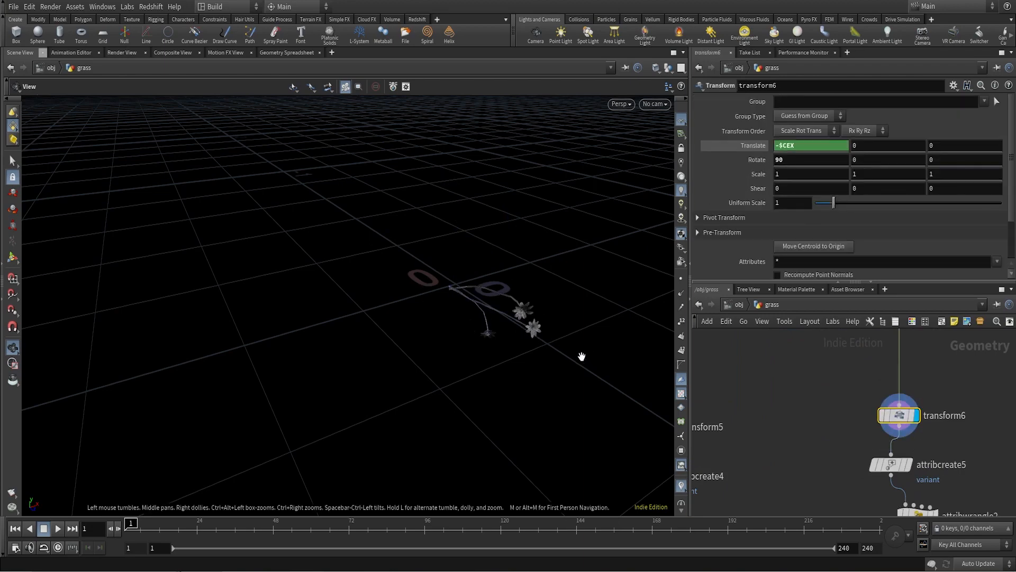
- Display attribcreate5 to review its variant attribute, and align the node under transform6
{"action": "middle_click_drag", "start_coordinate": [935, 468], "coordinate": [923, 389]}
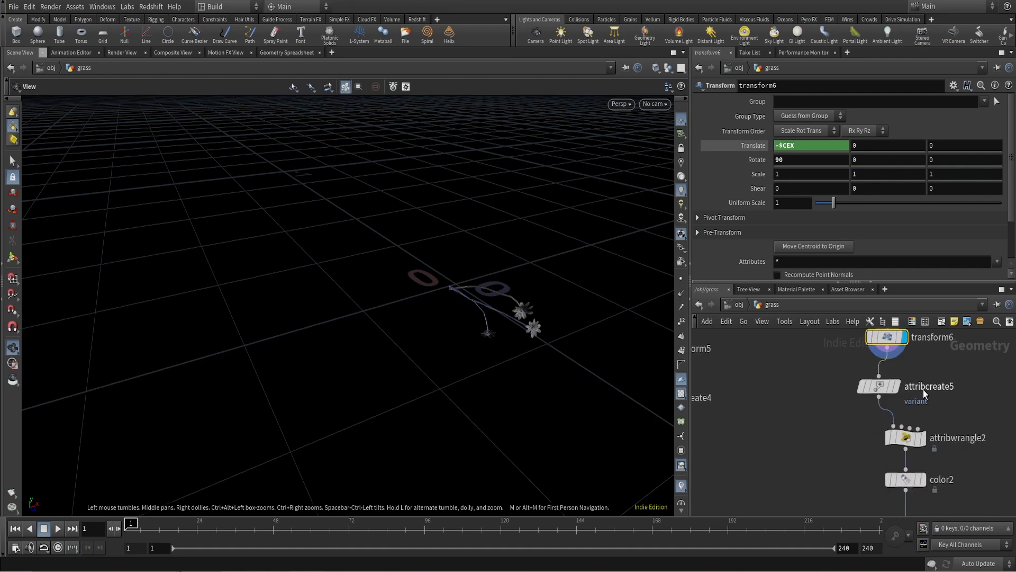
{"action": "scroll", "coordinate": [923, 390], "scroll_direction": "up", "scroll_amount": 1}
{"action": "left_click", "coordinate": [893, 388]}
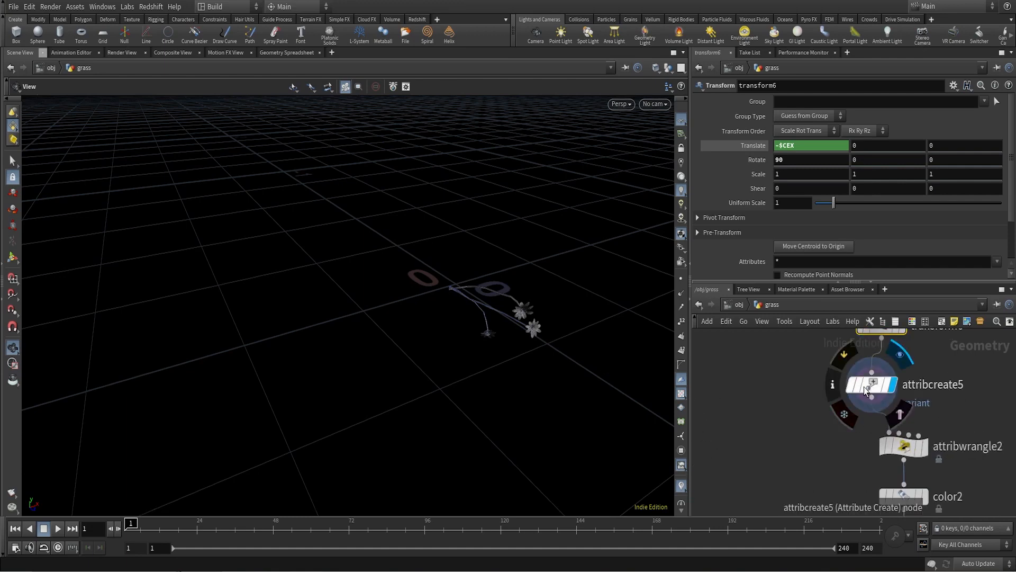
{"action": "left_click", "coordinate": [863, 387]}
{"action": "left_click_drag", "start_coordinate": [864, 387], "coordinate": [884, 400]}
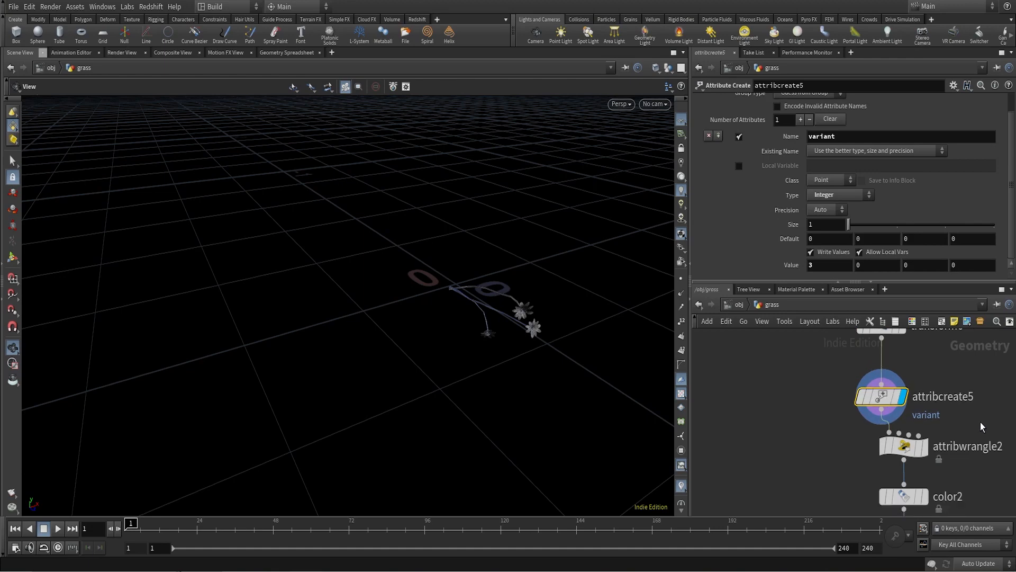
- Bypass attribcreate5 in the flower branch and select attribwrangle2 to review its VEX code for the mass attribute
{"action": "left_click", "coordinate": [860, 396]}
{"action": "middle_click_drag", "start_coordinate": [866, 472], "coordinate": [783, 436]}
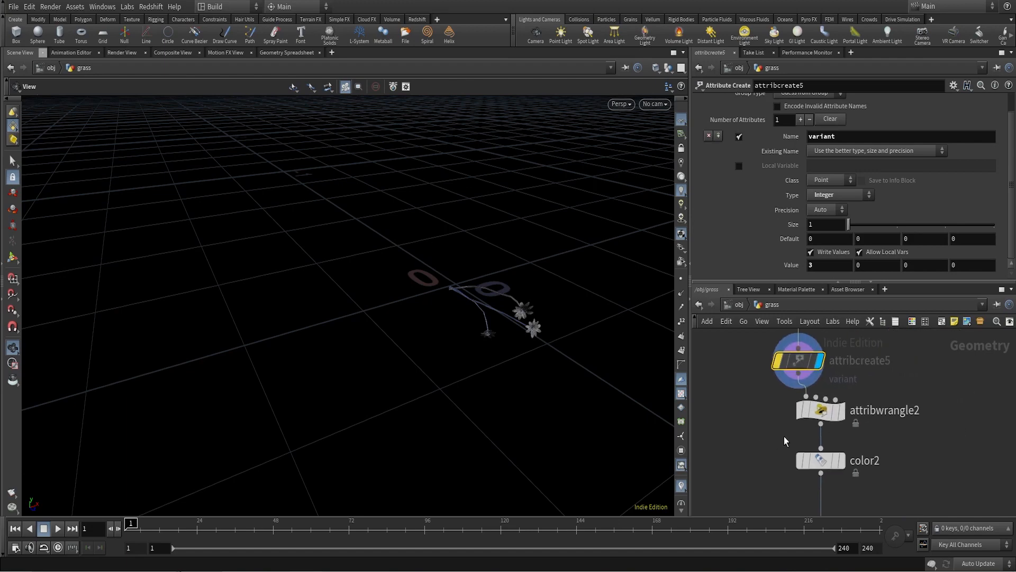
{"action": "scroll", "coordinate": [784, 437], "scroll_direction": "up", "scroll_amount": 1}
{"action": "left_click", "coordinate": [830, 408]}
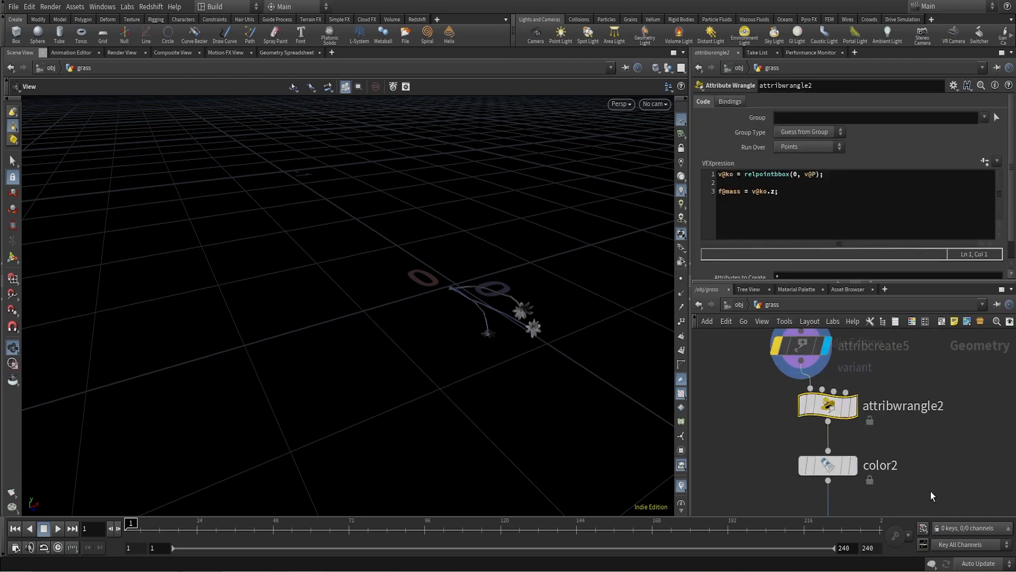
{"action": "scroll", "coordinate": [942, 492], "scroll_direction": "down", "scroll_amount": 2}
- Select attribwrangle2 and color2 together in the flower branch
{"action": "left_click_drag", "start_coordinate": [955, 494], "coordinate": [849, 430]}
{"action": "mouse_move", "coordinate": [849, 430]}
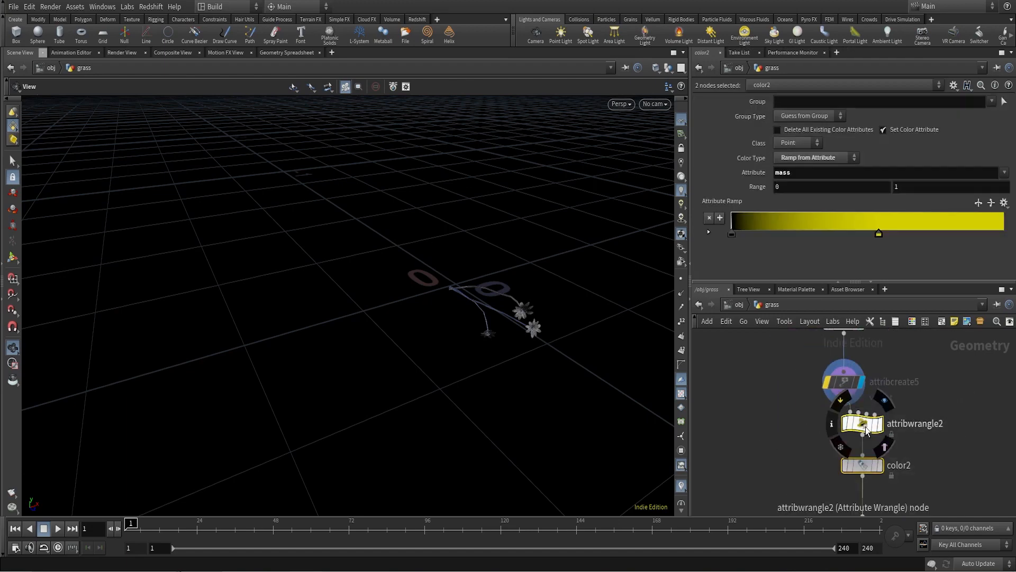
{"action": "left_click", "coordinate": [843, 405]}
{"action": "left_click", "coordinate": [841, 401]}
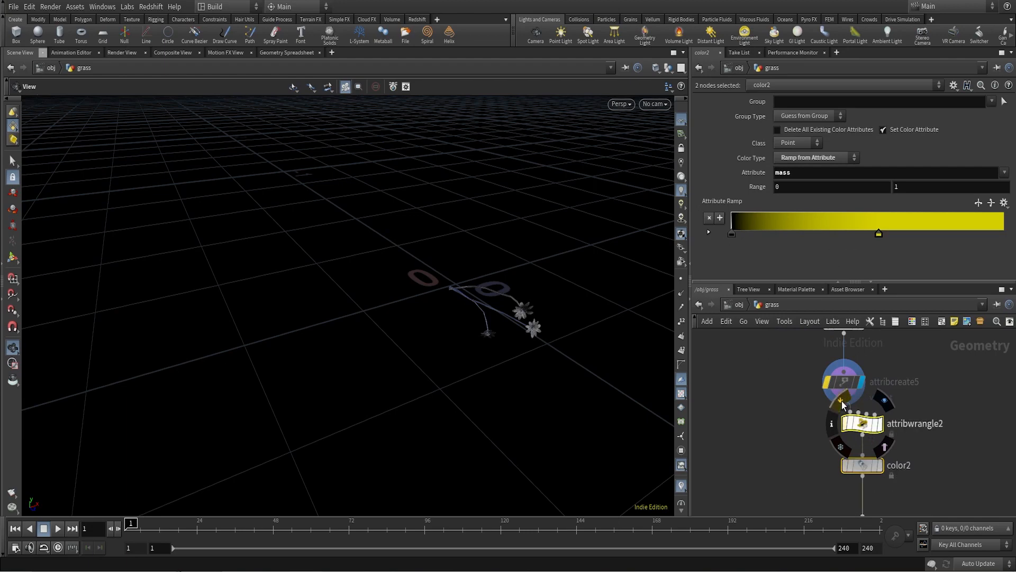
{"action": "left_click_drag", "start_coordinate": [785, 361], "coordinate": [832, 394]}
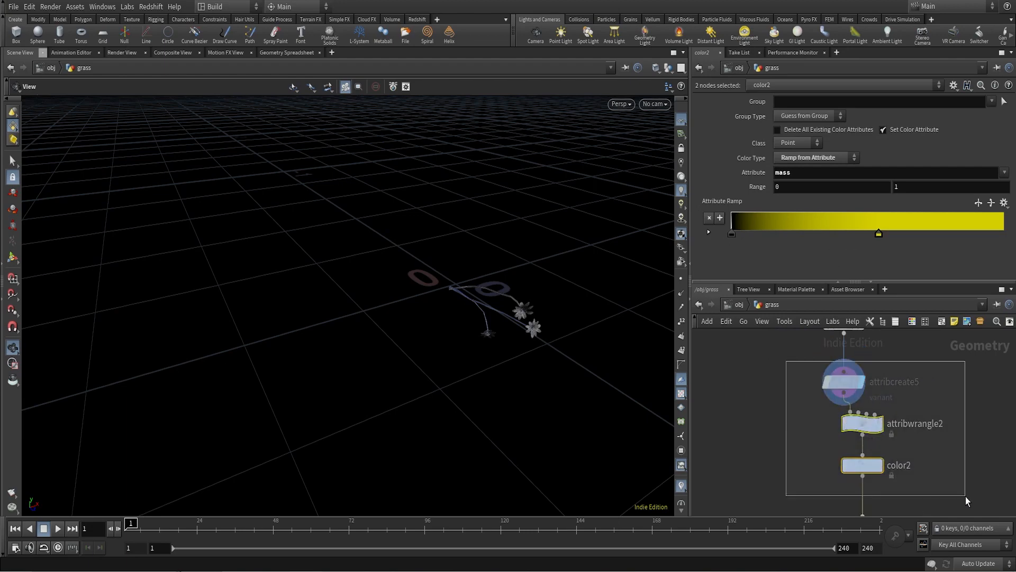
{"action": "left_click_drag", "start_coordinate": [808, 428], "coordinate": [918, 477]}
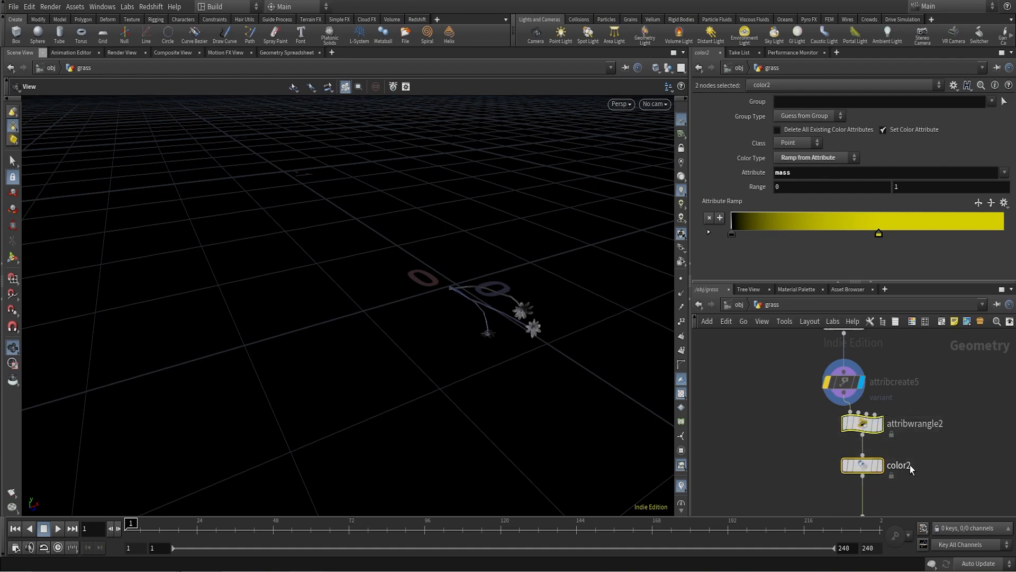
- Review attribwrangle2's mass expression again, and select and display color2 to examine its ramp on the flower
{"action": "left_click", "coordinate": [862, 423]}
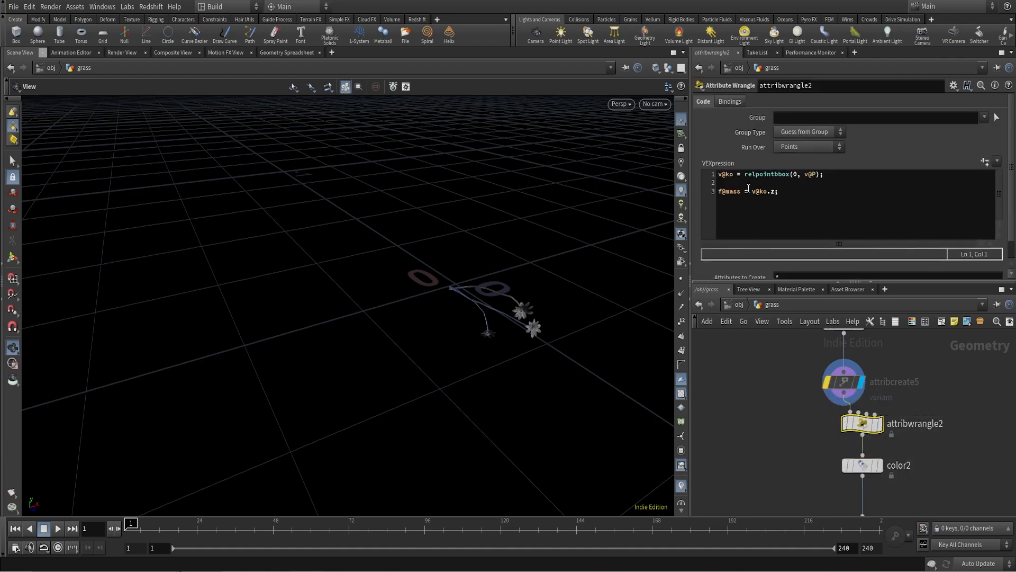
{"action": "left_click", "coordinate": [868, 471]}
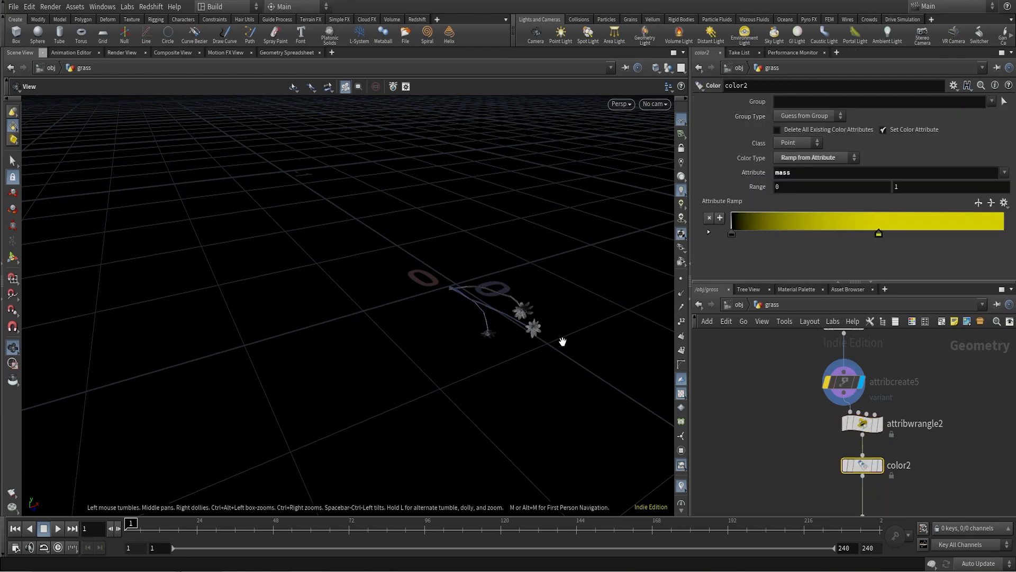
{"action": "left_click", "coordinate": [880, 467]}
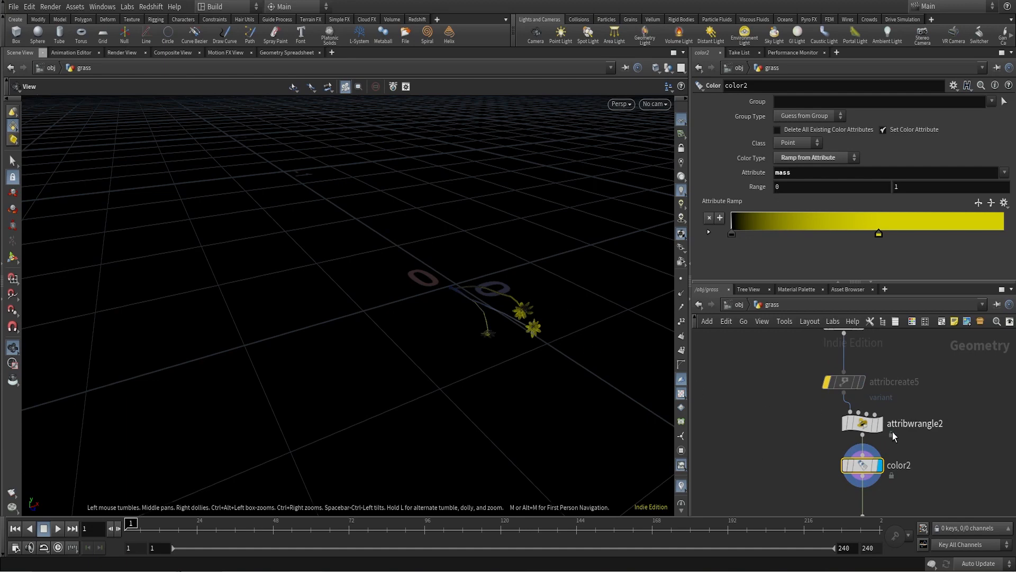
- Display transform6 and the Flower_OUT null in turn to compare the flower before and after coloring
{"action": "scroll", "coordinate": [909, 455], "scroll_direction": "down", "scroll_amount": 2}
{"action": "mouse_move", "coordinate": [910, 455]}
{"action": "middle_mouse_down"}
{"action": "mouse_move", "coordinate": [890, 403]}
{"action": "mouse_move", "coordinate": [910, 472]}
{"action": "middle_mouse_up"}
{"action": "left_click_drag", "start_coordinate": [831, 369], "coordinate": [970, 474]}
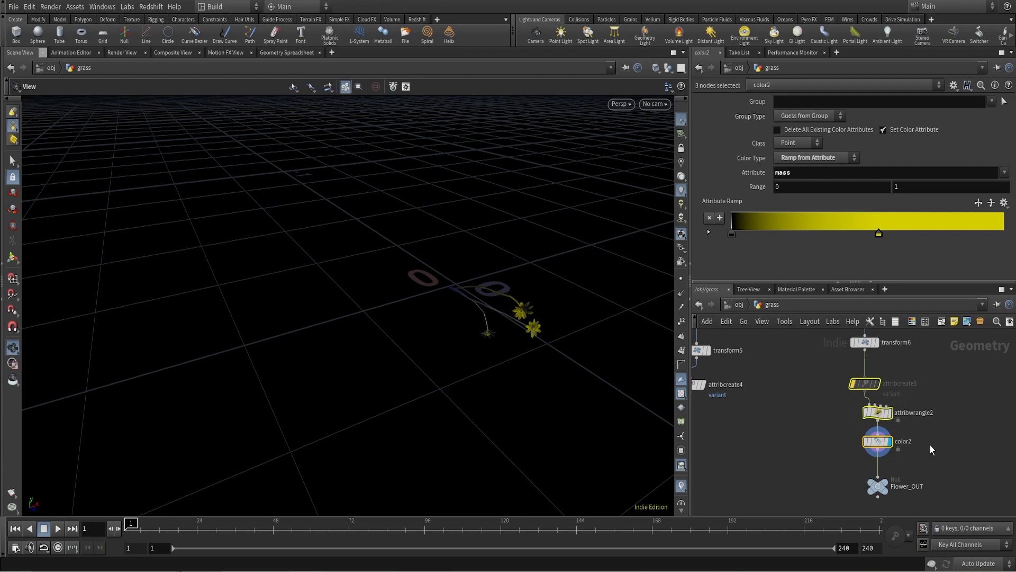
{"action": "left_click", "coordinate": [877, 345]}
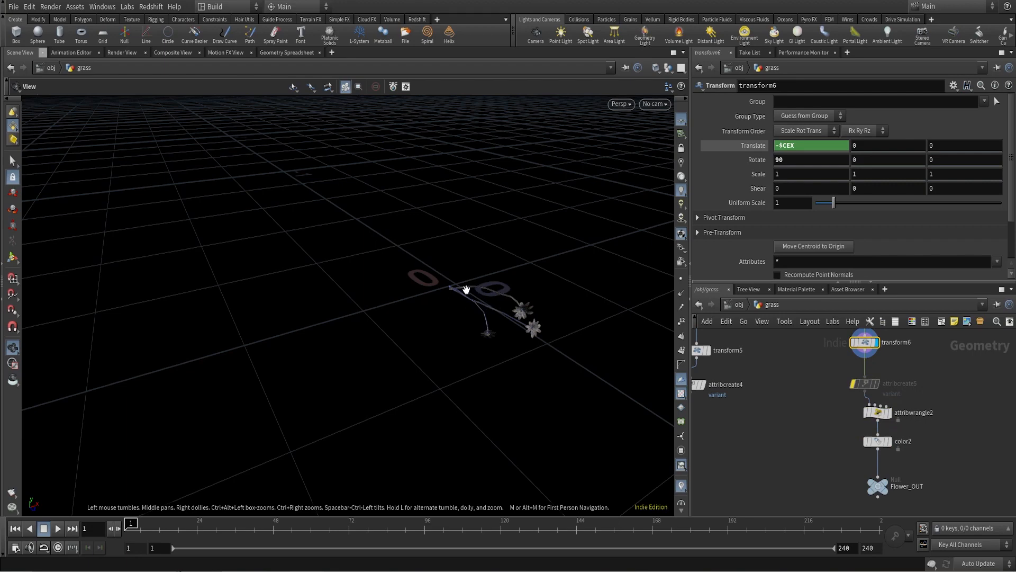
{"action": "left_click", "coordinate": [887, 481]}
{"action": "scroll", "coordinate": [925, 496], "scroll_direction": "up", "scroll_amount": 2}
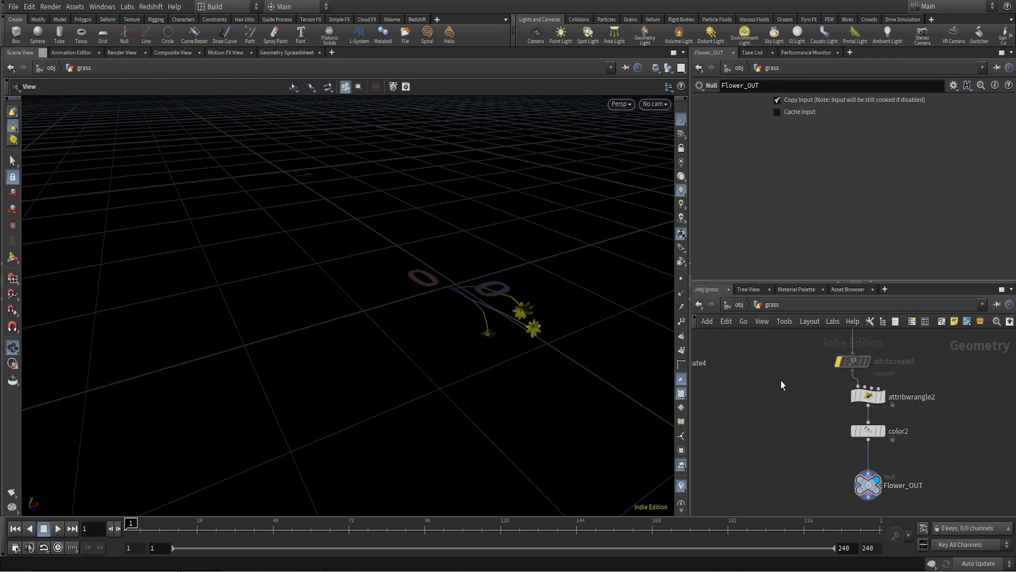
- Return to the object level and turn the display of shoe and grass on and off again to compare them
{"action": "left_click", "coordinate": [737, 309]}
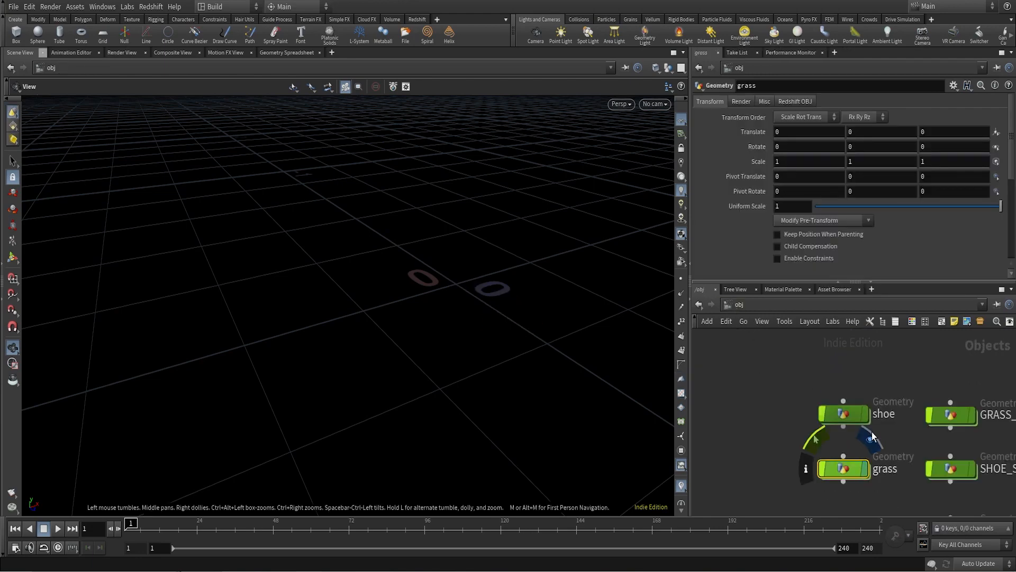
{"action": "left_click", "coordinate": [866, 415]}
{"action": "left_click", "coordinate": [864, 468]}
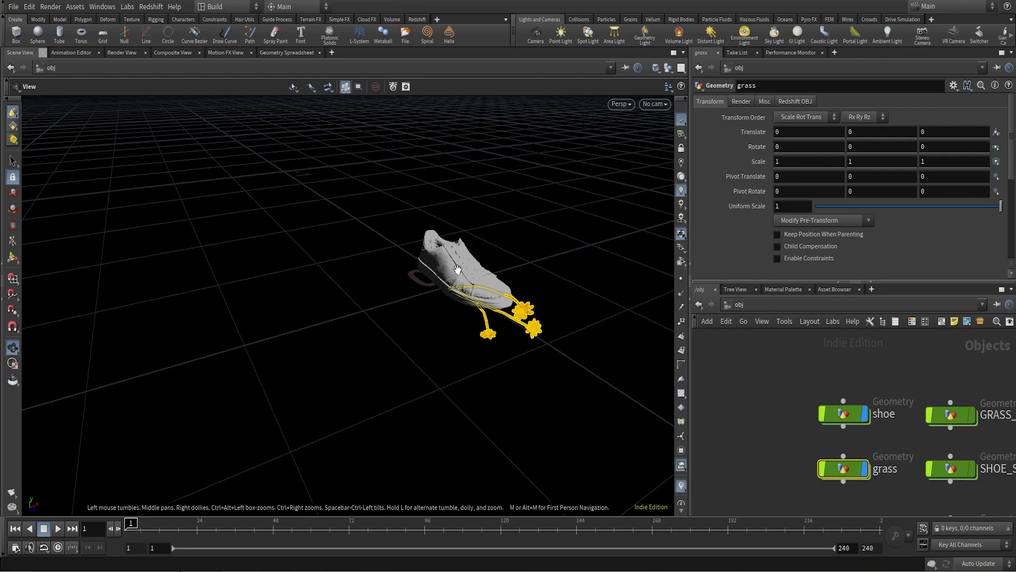
{"action": "left_click", "coordinate": [864, 468]}
{"action": "left_click", "coordinate": [864, 414]}
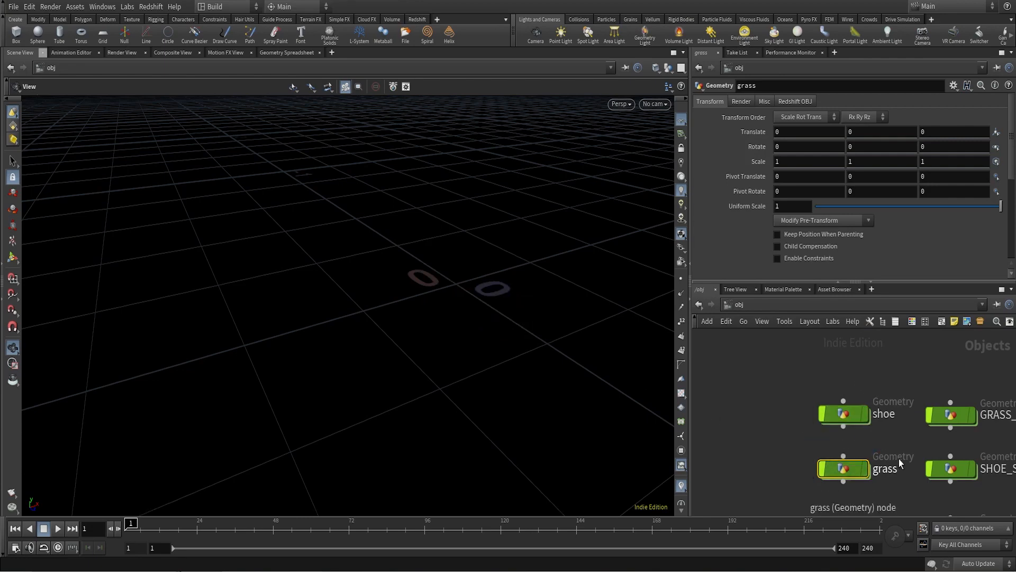
- Display the GRASS_SETUP object and open its node network
{"action": "middle_click_drag", "start_coordinate": [899, 459], "coordinate": [805, 436]}
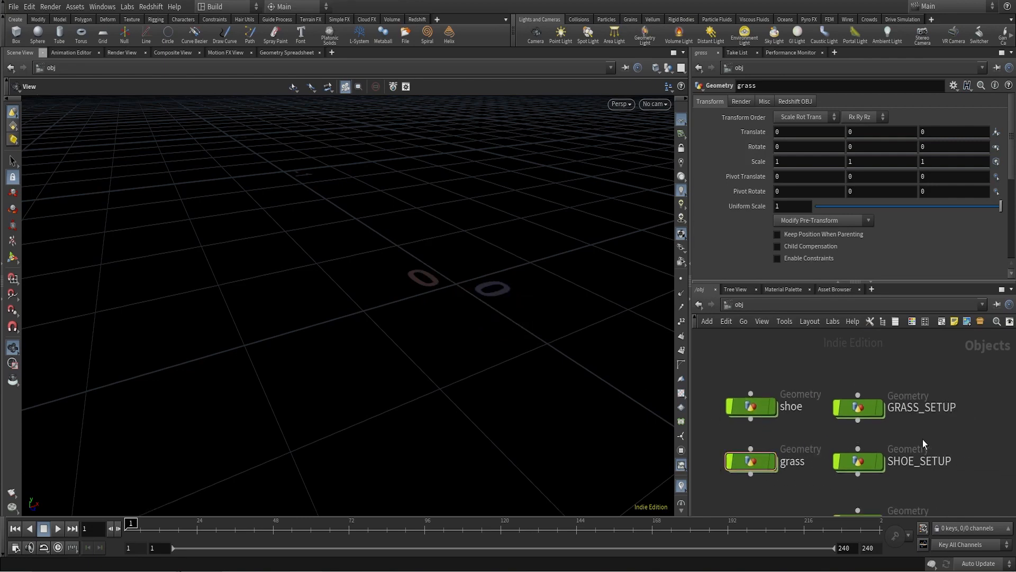
{"action": "mouse_move", "coordinate": [863, 434]}
{"action": "left_click_drag", "start_coordinate": [454, 281], "coordinate": [477, 296]}
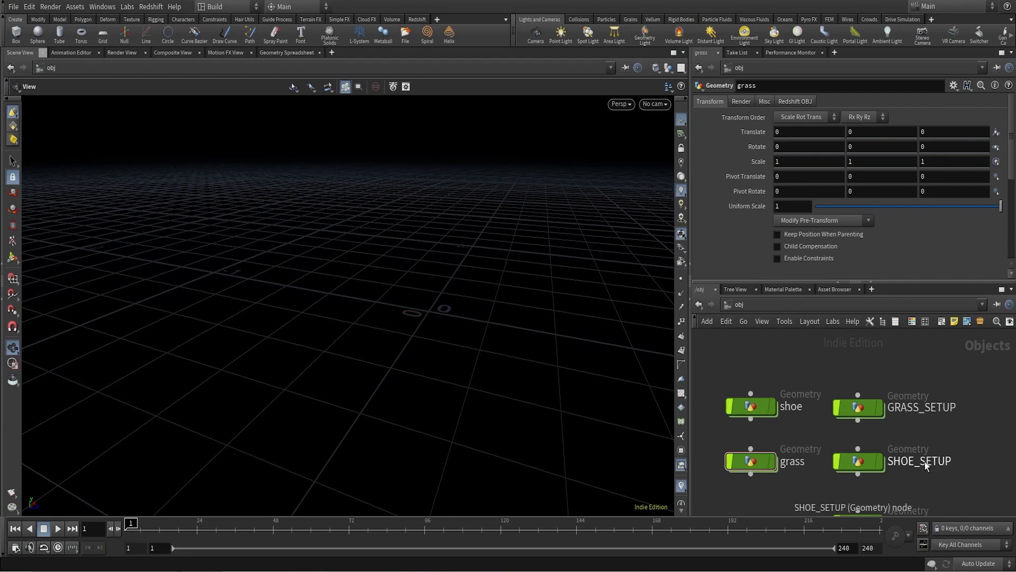
{"action": "left_click", "coordinate": [879, 412]}
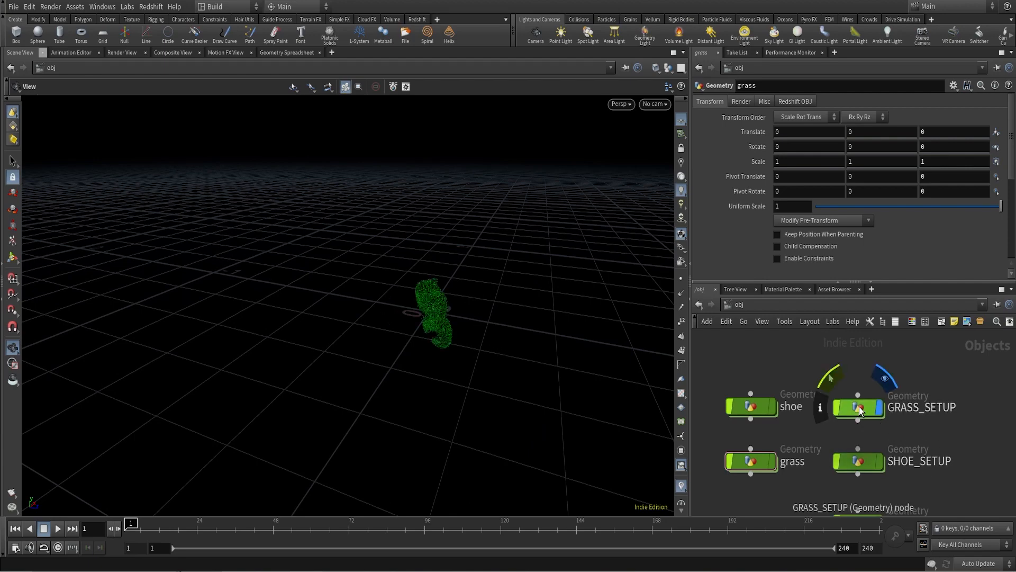
{"action": "double_click", "coordinate": [858, 406]}
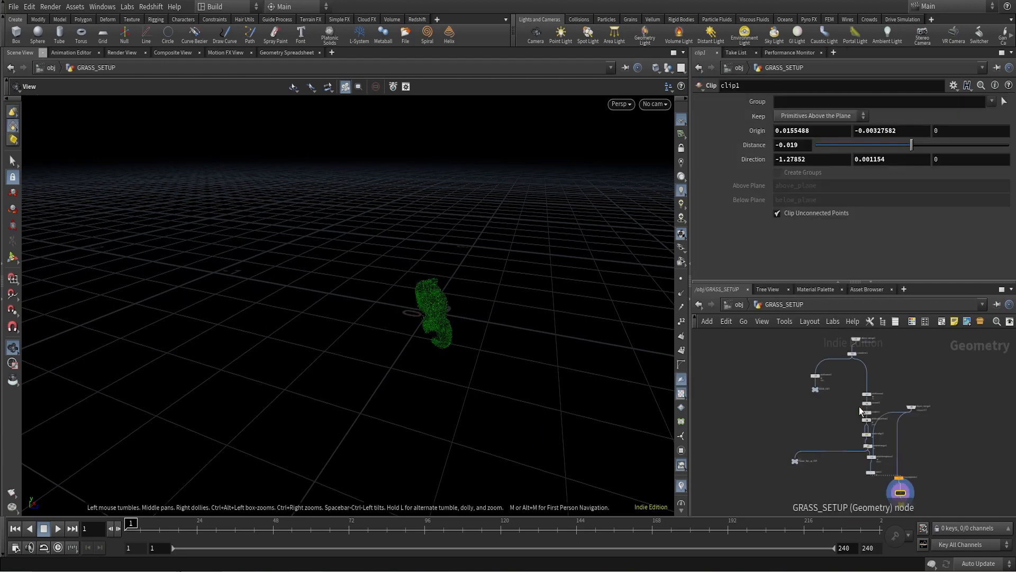
- Look through cam1 at the grass-covered shoe and switch the viewport lighting to a brighter mode
{"action": "left_click", "coordinate": [655, 104]}
{"action": "left_click", "coordinate": [654, 157]}
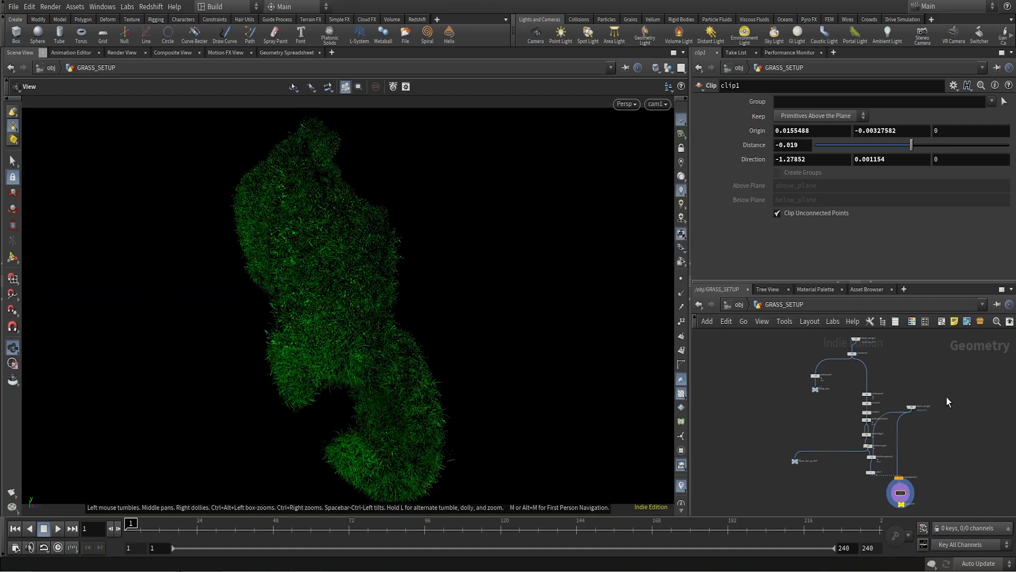
{"action": "left_click", "coordinate": [680, 178]}
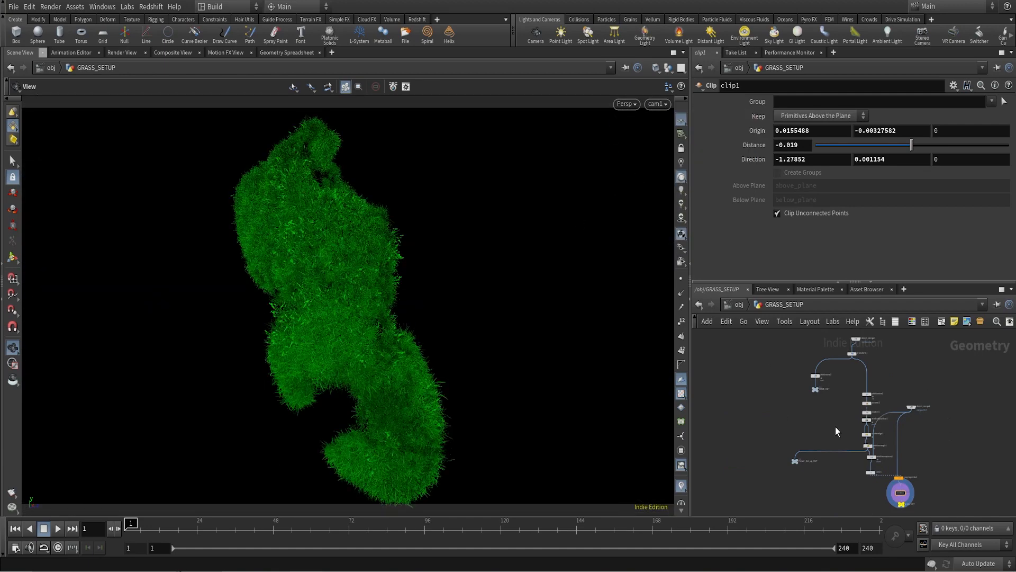
- Display and select object_merge1 to review the shoe_OUT geometry it brings into GRASS_SETUP
{"action": "scroll", "coordinate": [863, 383], "scroll_direction": "up", "scroll_amount": 5}
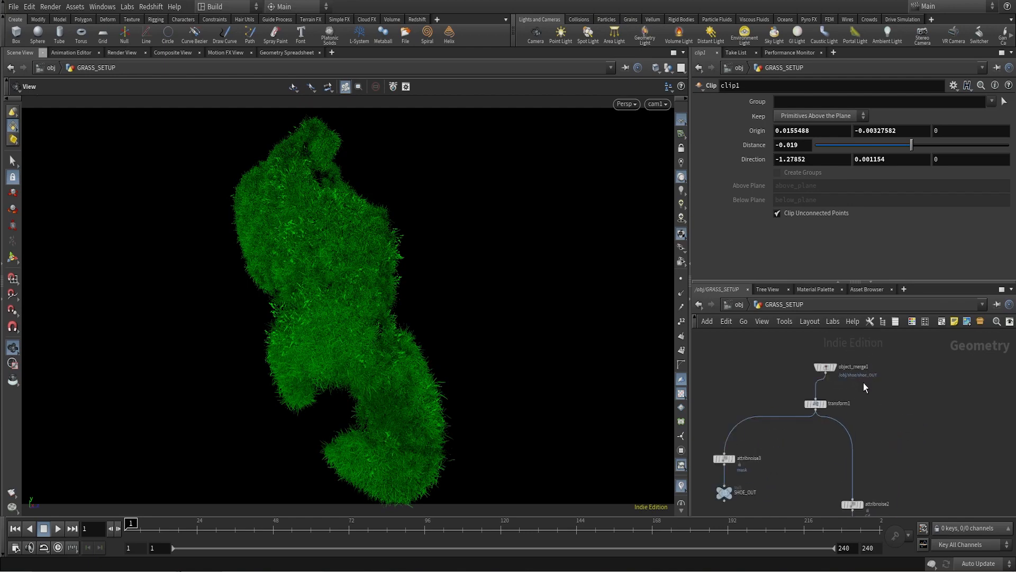
{"action": "scroll", "coordinate": [820, 371], "scroll_direction": "up", "scroll_amount": 3}
{"action": "left_click", "coordinate": [820, 370]}
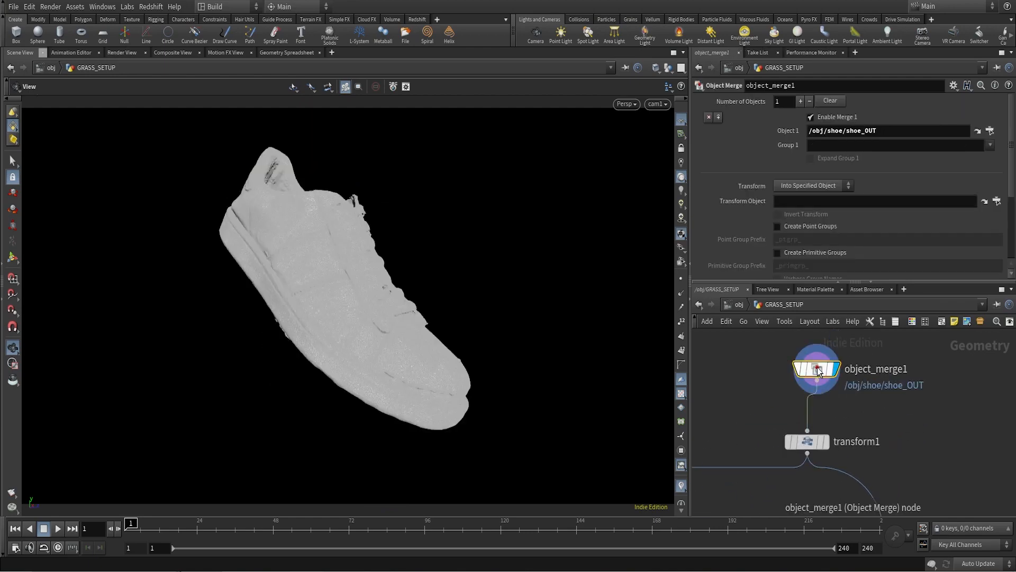
{"action": "mouse_move", "coordinate": [818, 371]}
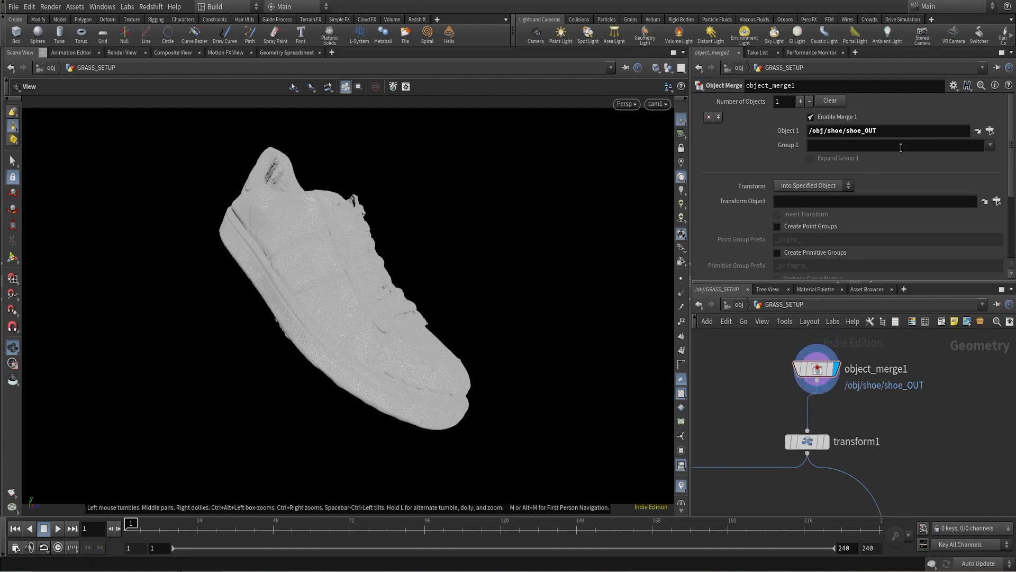
- Open the shoe object to check the source shoe_OUT null, and return to the GRASS_SETUP network
{"action": "left_click", "coordinate": [739, 304]}
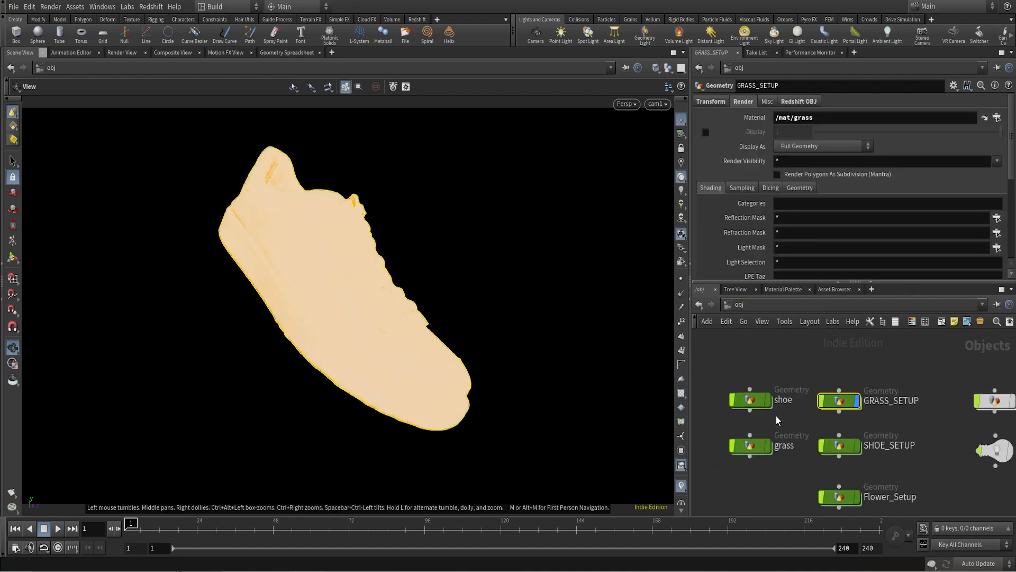
{"action": "double_click", "coordinate": [762, 405]}
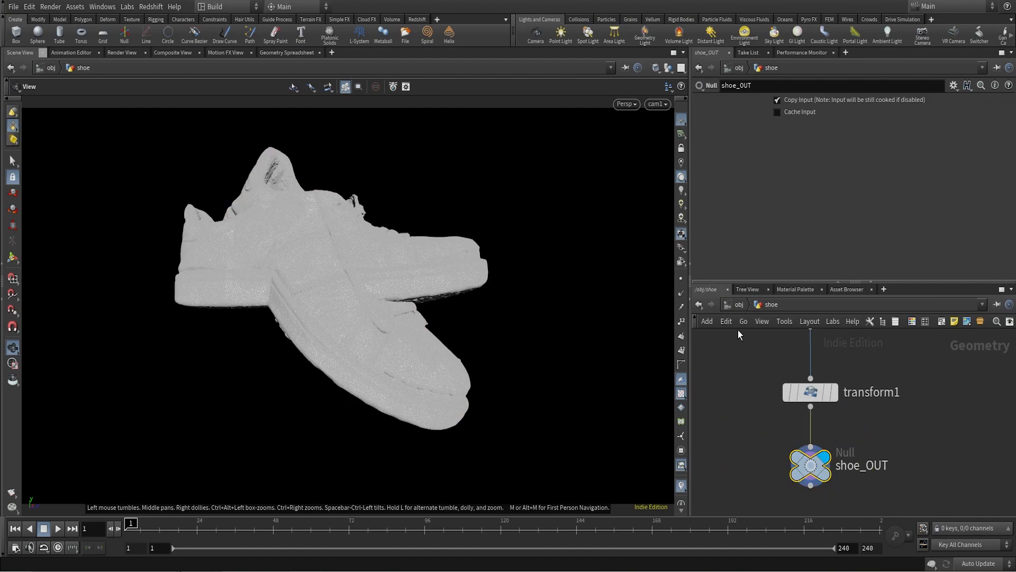
{"action": "left_click", "coordinate": [739, 304]}
{"action": "double_click", "coordinate": [865, 403]}
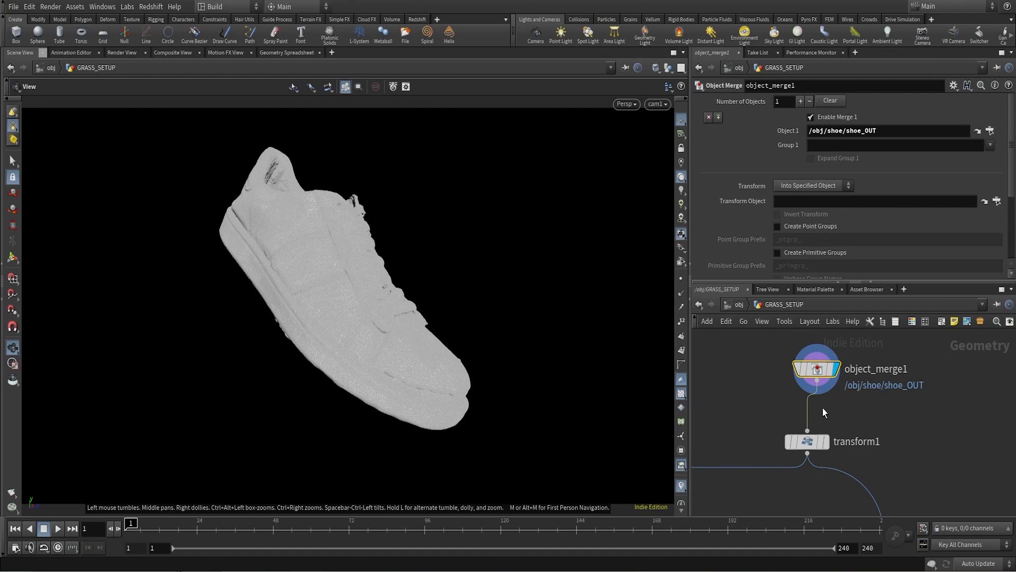
{"action": "key", "text": "u"}
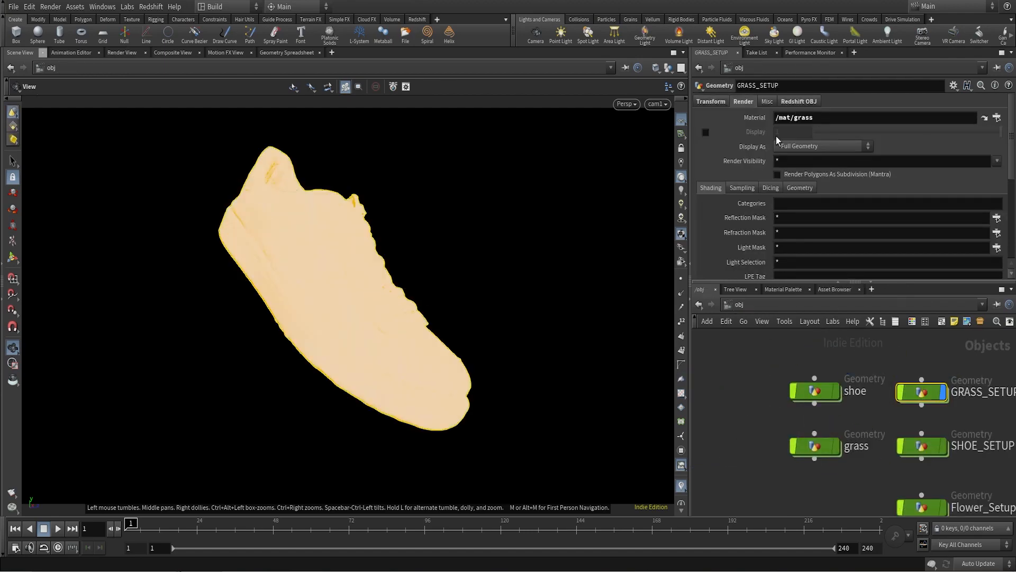
{"action": "key", "text": "i"}
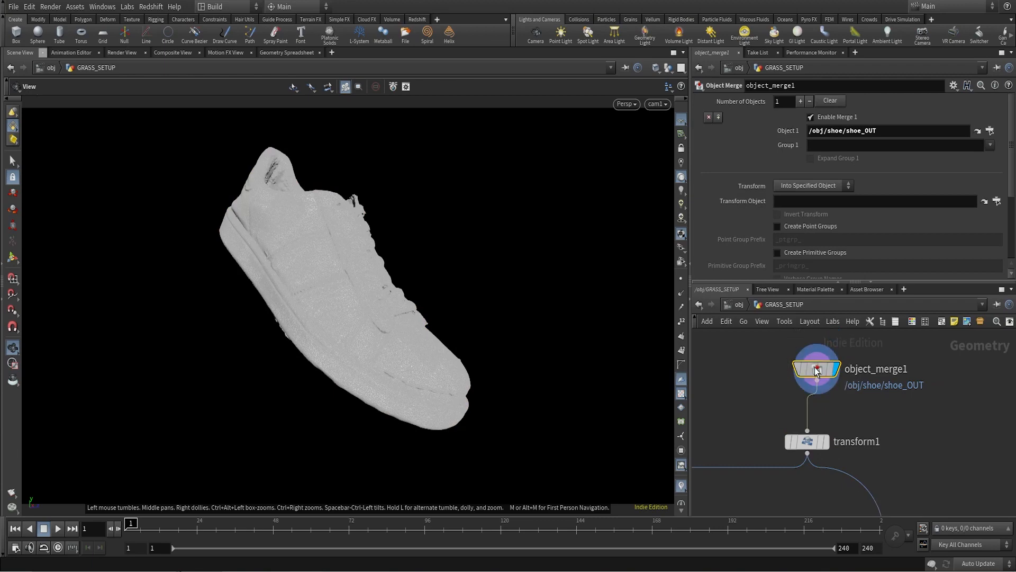
- Align object_merge1 above transform1, and display and select transform1 to review the shoe's rotation
{"action": "middle_click_drag", "start_coordinate": [895, 421], "coordinate": [935, 415]}
{"action": "left_click_drag", "start_coordinate": [858, 363], "coordinate": [848, 367]}
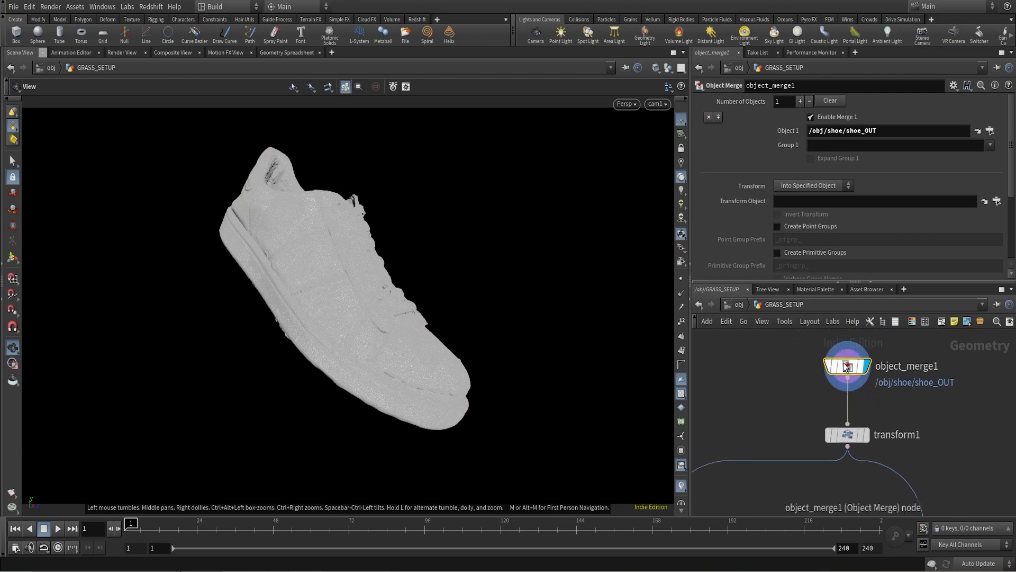
{"action": "left_click", "coordinate": [868, 441]}
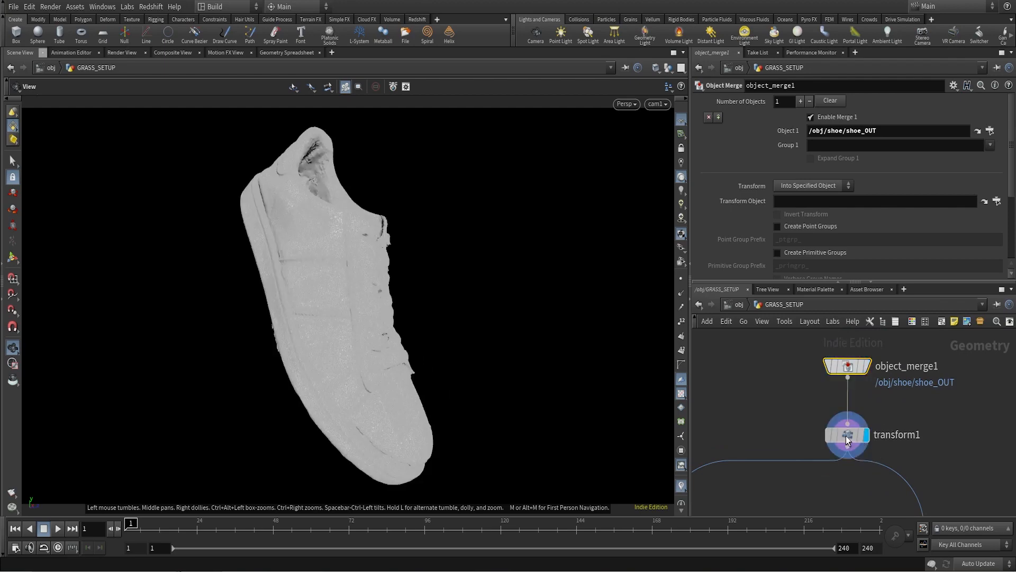
{"action": "left_click", "coordinate": [845, 436]}
- Inspect the rotated shoe from another angle outside the camera, and return the view to cam1
{"action": "mouse_move", "coordinate": [436, 314]}
{"action": "left_mouse_down"}
{"action": "mouse_move", "coordinate": [405, 316]}
{"action": "mouse_move", "coordinate": [499, 336]}
{"action": "mouse_move", "coordinate": [423, 307]}
{"action": "left_mouse_up"}
{"action": "right_click_drag", "start_coordinate": [423, 307], "coordinate": [401, 328]}
{"action": "middle_click_drag", "start_coordinate": [401, 328], "coordinate": [432, 356]}
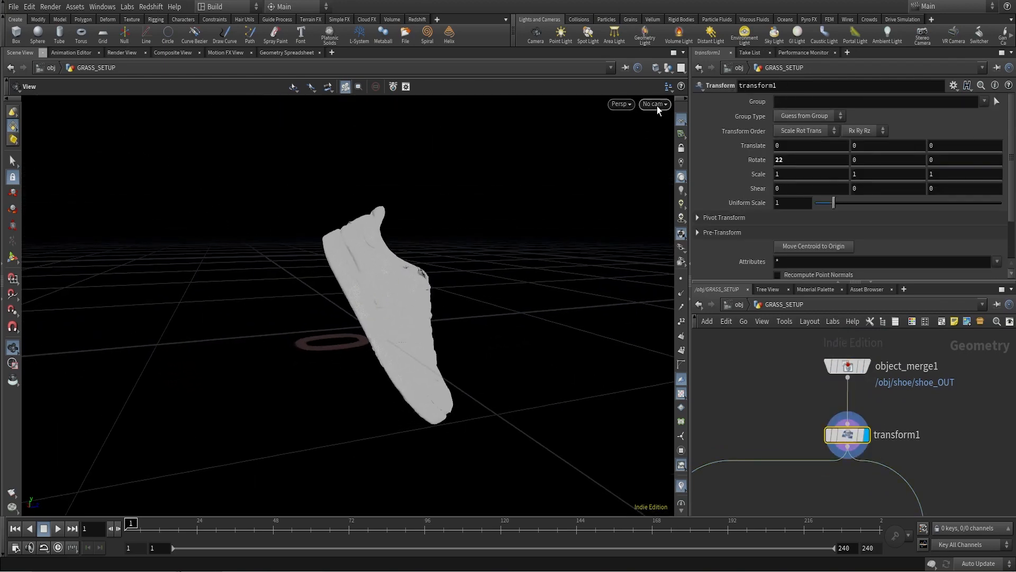
{"action": "left_click", "coordinate": [656, 106]}
{"action": "left_click", "coordinate": [664, 160]}
{"action": "left_click", "coordinate": [663, 106]}
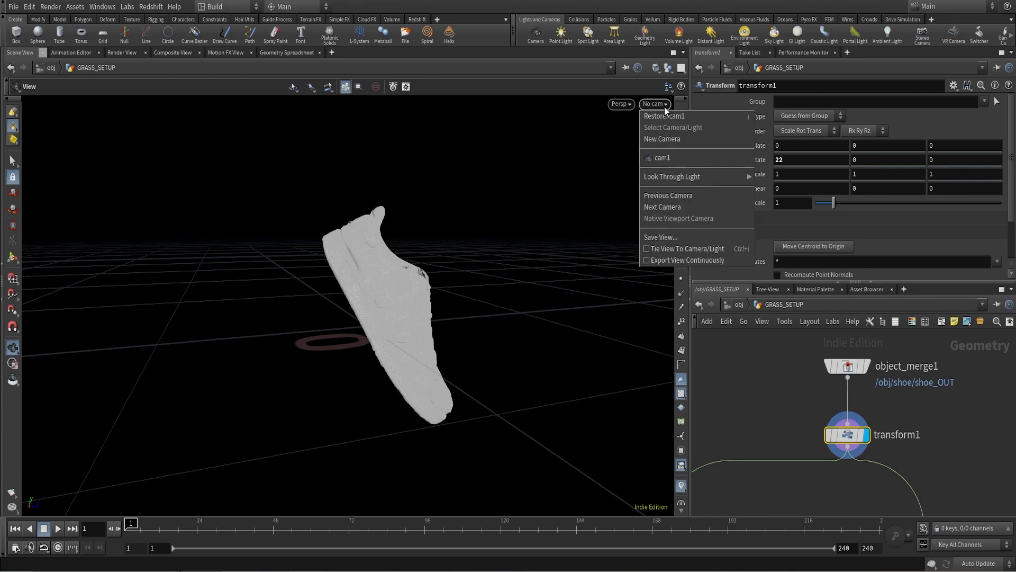
{"action": "left_click", "coordinate": [665, 158]}
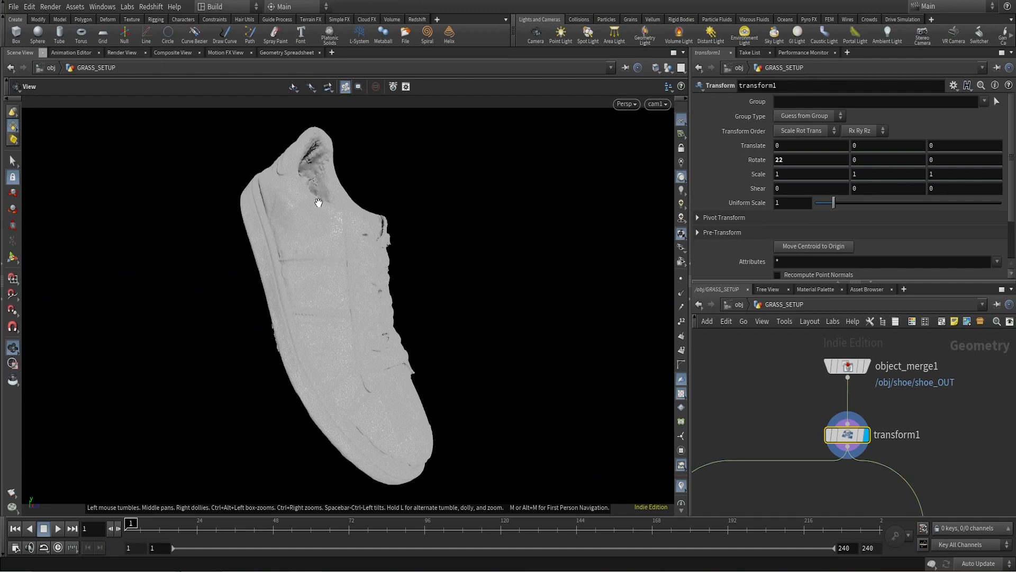
- Display and select attribnoise2 below transform1 to review its Cd noise pattern on the shoe
{"action": "scroll", "coordinate": [920, 446], "scroll_direction": "down", "scroll_amount": 3}
{"action": "middle_click_drag", "start_coordinate": [944, 462], "coordinate": [928, 366]}
{"action": "scroll", "coordinate": [936, 480], "scroll_direction": "up", "scroll_amount": 1}
{"action": "left_click", "coordinate": [917, 486]}
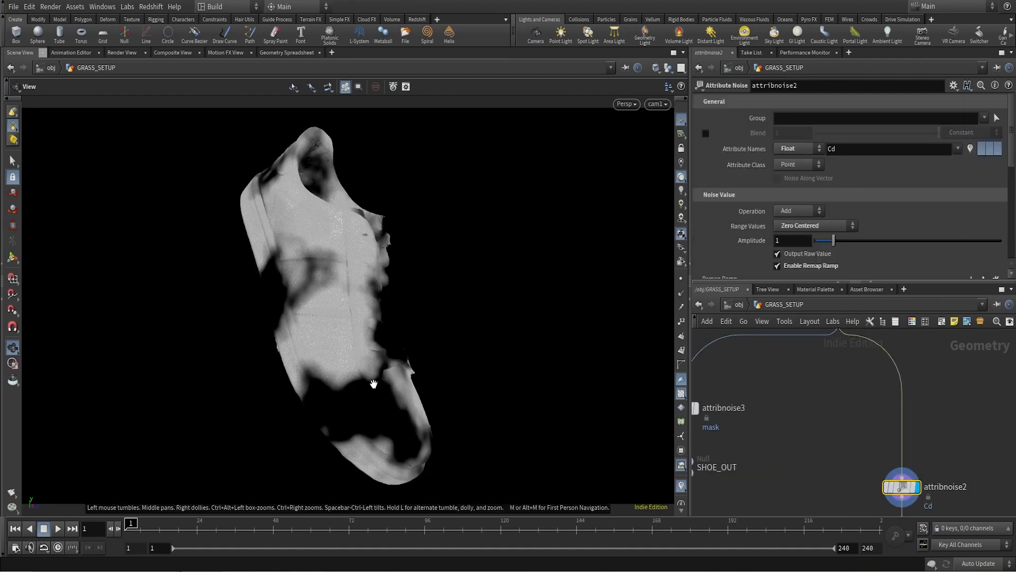
- Tumble the noise-coloured shoe outside the camera view, then display and select normal1 to review how it adds normals to points
{"action": "mouse_move", "coordinate": [757, 229]}
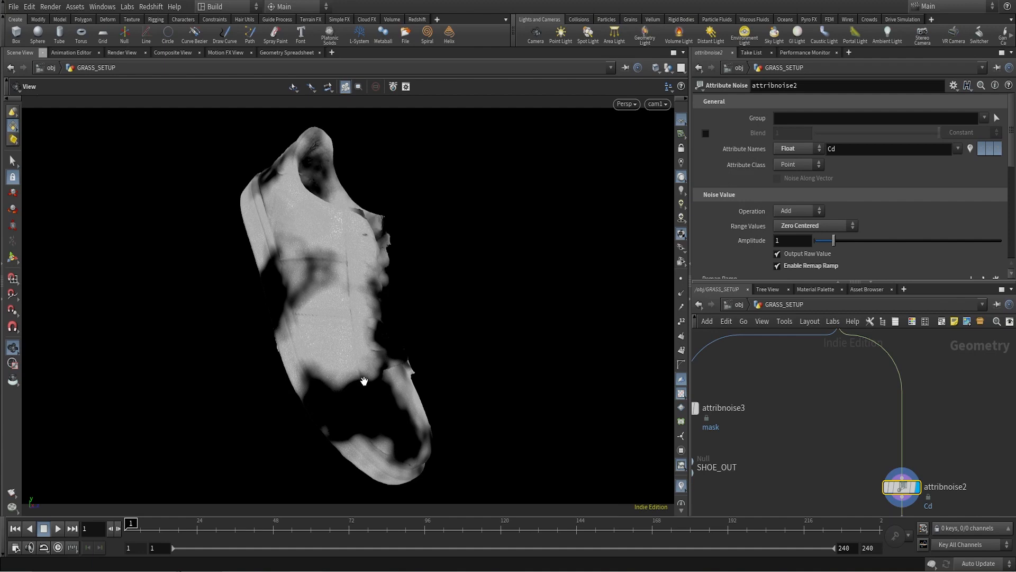
{"action": "mouse_move", "coordinate": [353, 354]}
{"action": "left_mouse_down"}
{"action": "mouse_move", "coordinate": [378, 366]}
{"action": "mouse_move", "coordinate": [358, 364]}
{"action": "left_mouse_up"}
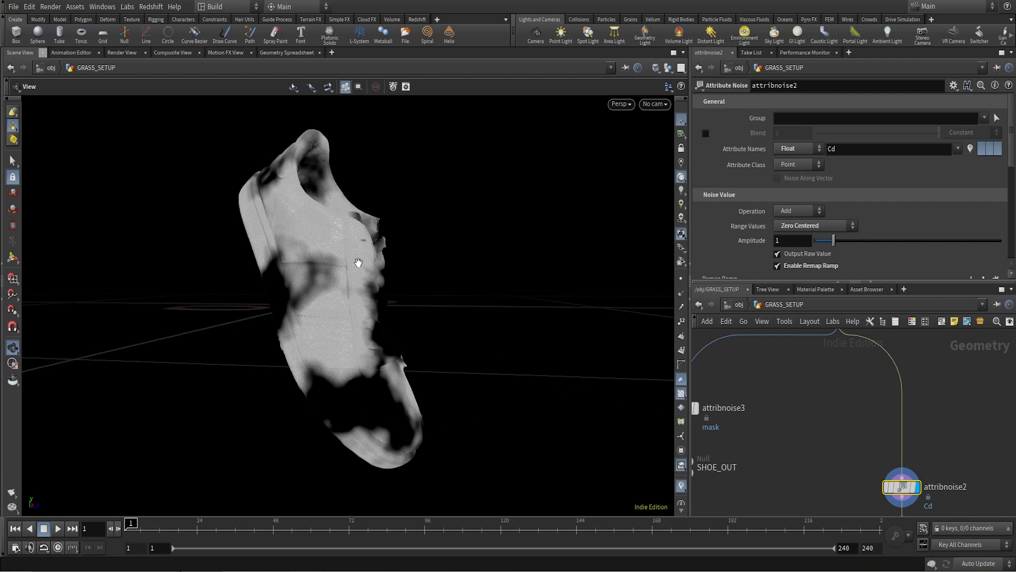
{"action": "scroll", "coordinate": [749, 469], "scroll_direction": "down", "scroll_amount": 3}
{"action": "middle_click_drag", "start_coordinate": [830, 483], "coordinate": [805, 374]}
{"action": "scroll", "coordinate": [887, 422], "scroll_direction": "up", "scroll_amount": 3}
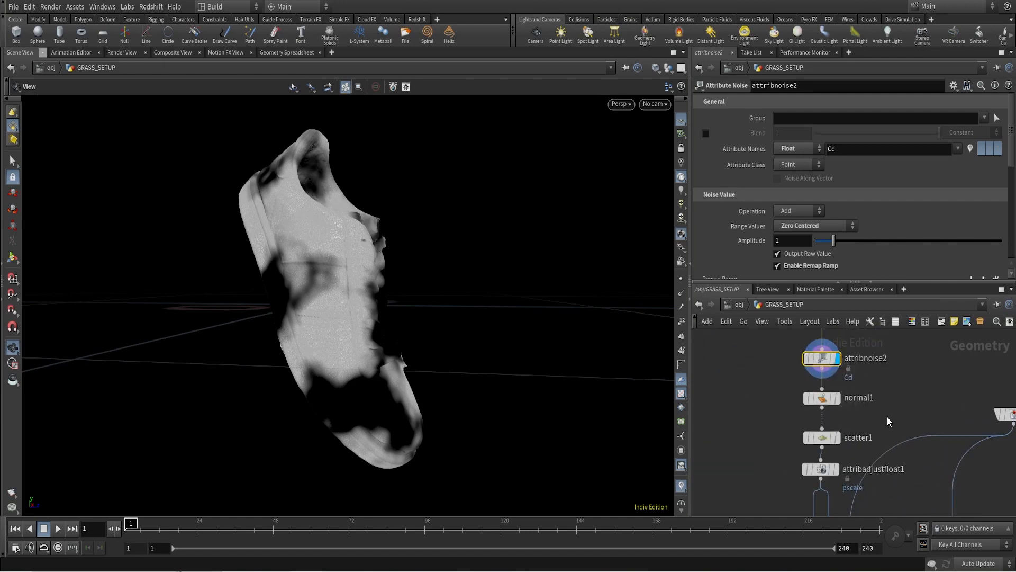
{"action": "left_click", "coordinate": [837, 398]}
{"action": "left_click", "coordinate": [826, 400]}
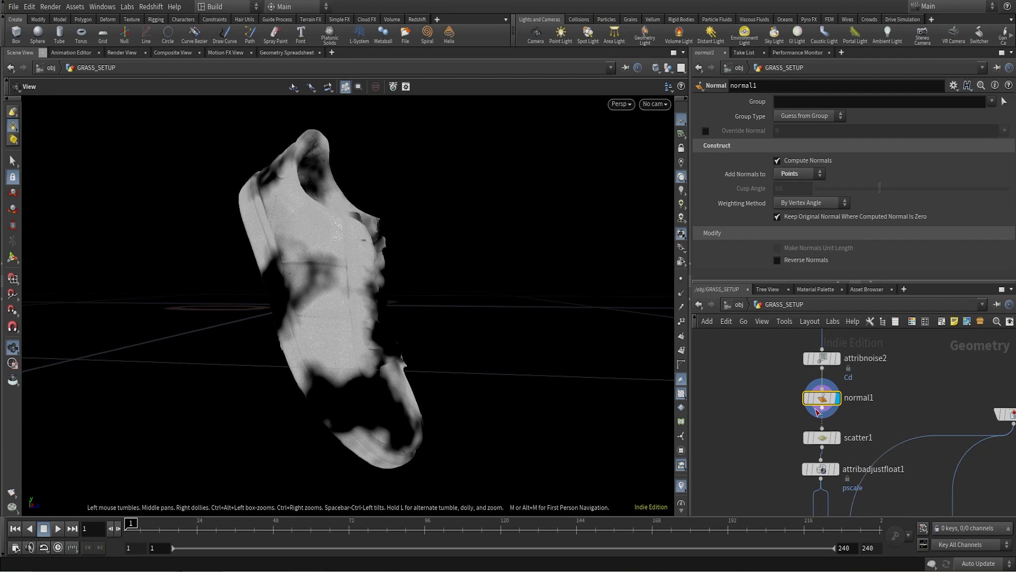
{"action": "mouse_move", "coordinate": [823, 407]}
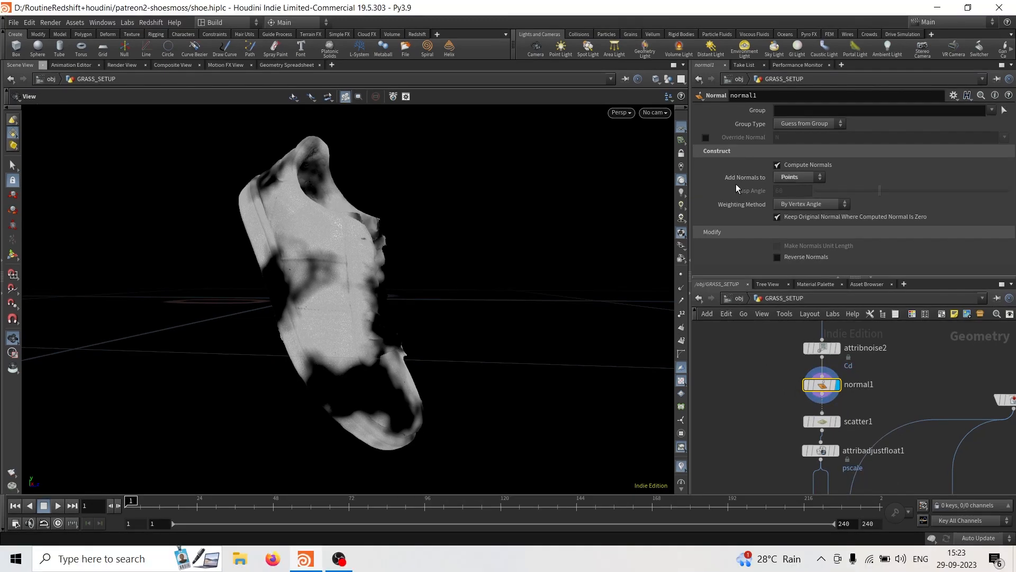
- Display scatter1 and compare its points with the attribnoise2 pattern, reviewing the scatter's total count and density attribute
{"action": "left_click", "coordinate": [825, 426]}
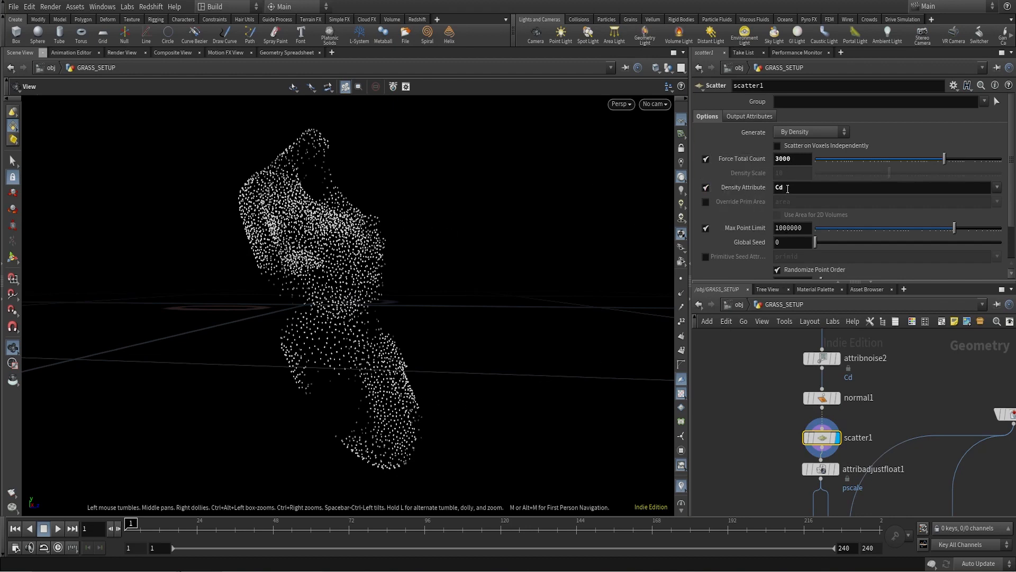
{"action": "left_click", "coordinate": [836, 358]}
{"action": "left_click", "coordinate": [818, 365]}
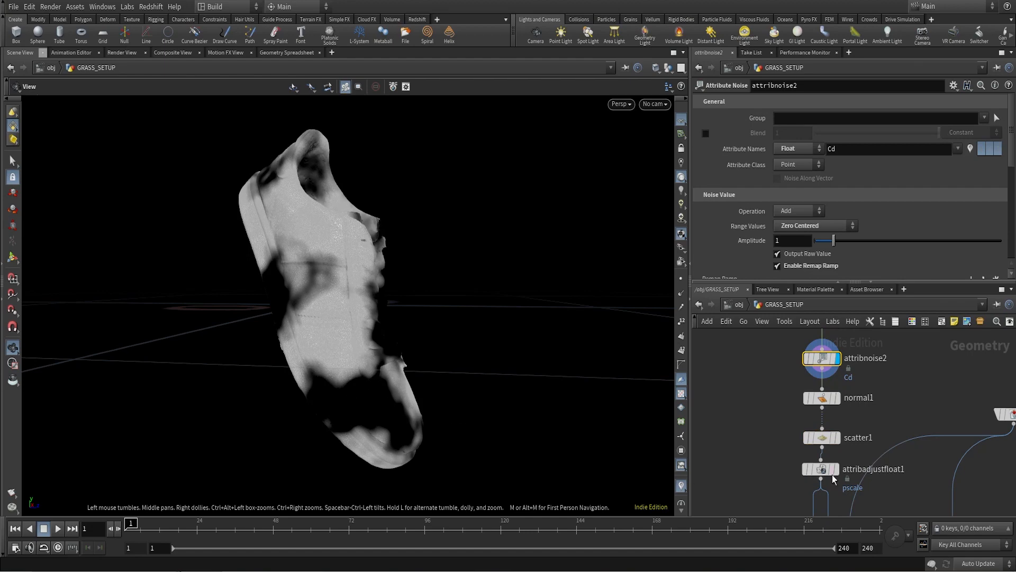
{"action": "left_click", "coordinate": [835, 438]}
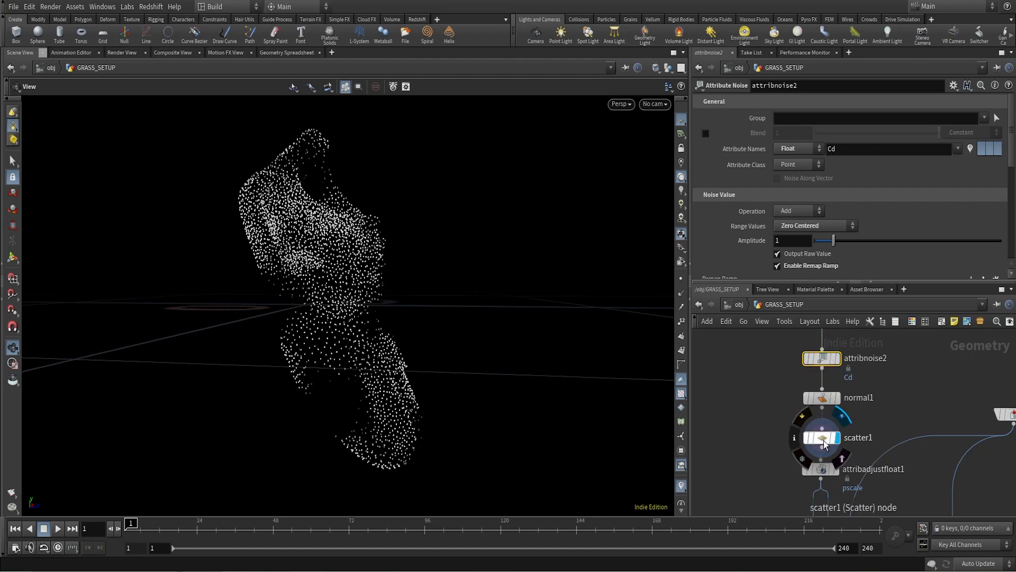
{"action": "left_click", "coordinate": [823, 440]}
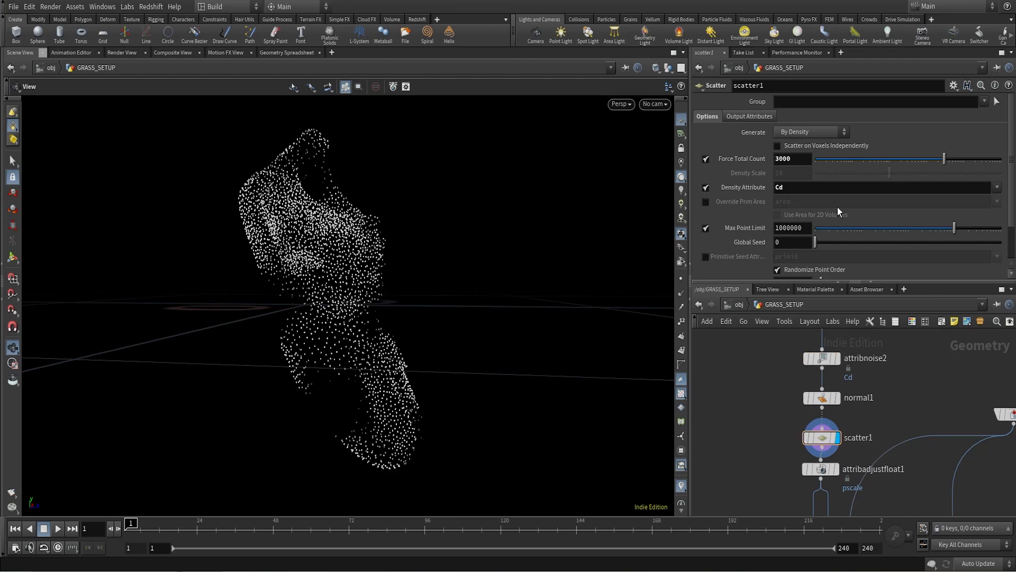
- Display and select attribadjustfloat1 below scatter1, and review its pscale noise adjustment, value range and remap ramp
{"action": "scroll", "coordinate": [875, 379], "scroll_direction": "down", "scroll_amount": 1}
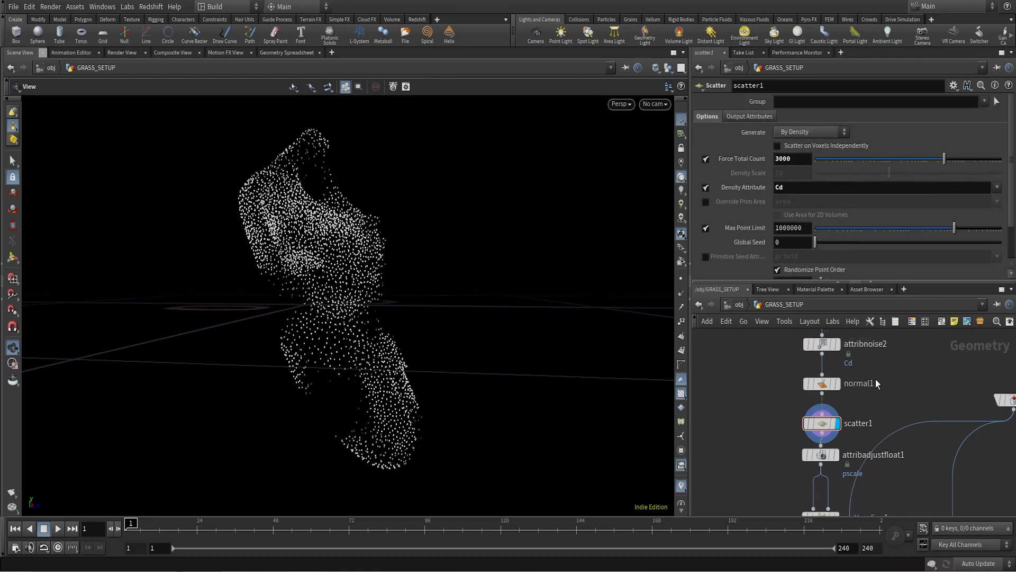
{"action": "scroll", "coordinate": [875, 379], "scroll_direction": "down", "scroll_amount": 2}
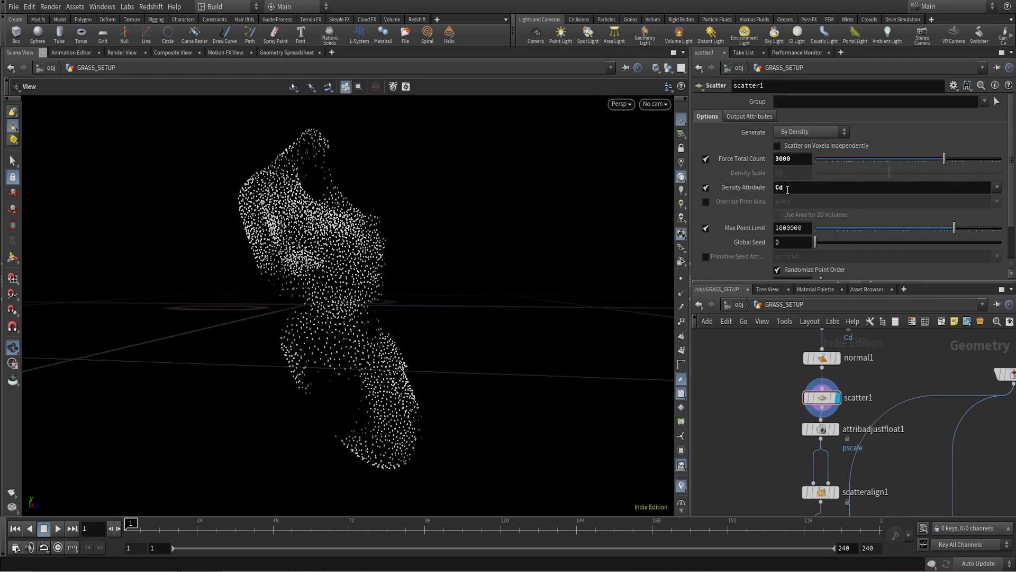
{"action": "scroll", "coordinate": [849, 445], "scroll_direction": "up", "scroll_amount": 1}
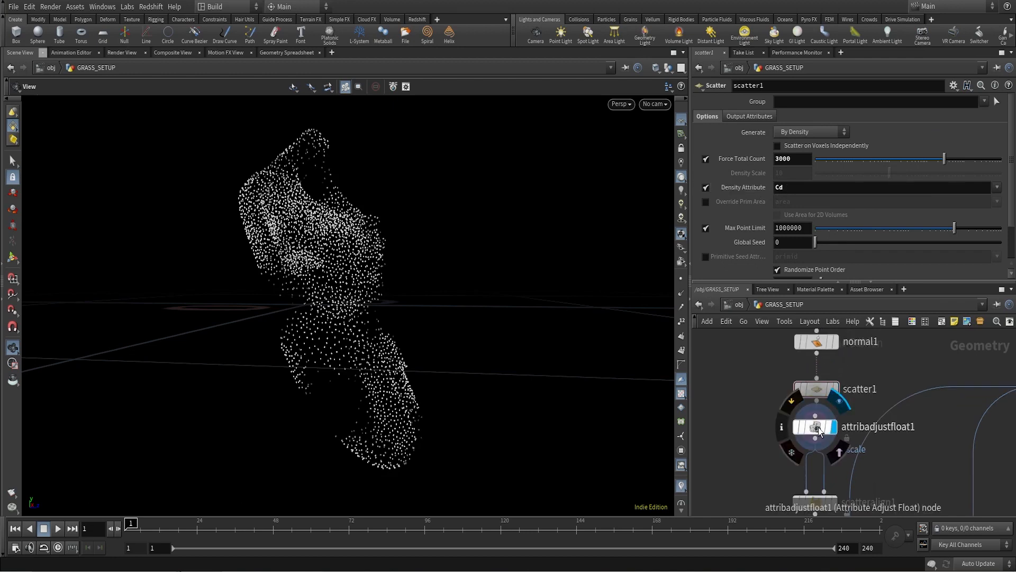
{"action": "left_click", "coordinate": [819, 429]}
{"action": "left_click_drag", "start_coordinate": [325, 236], "coordinate": [329, 266]}
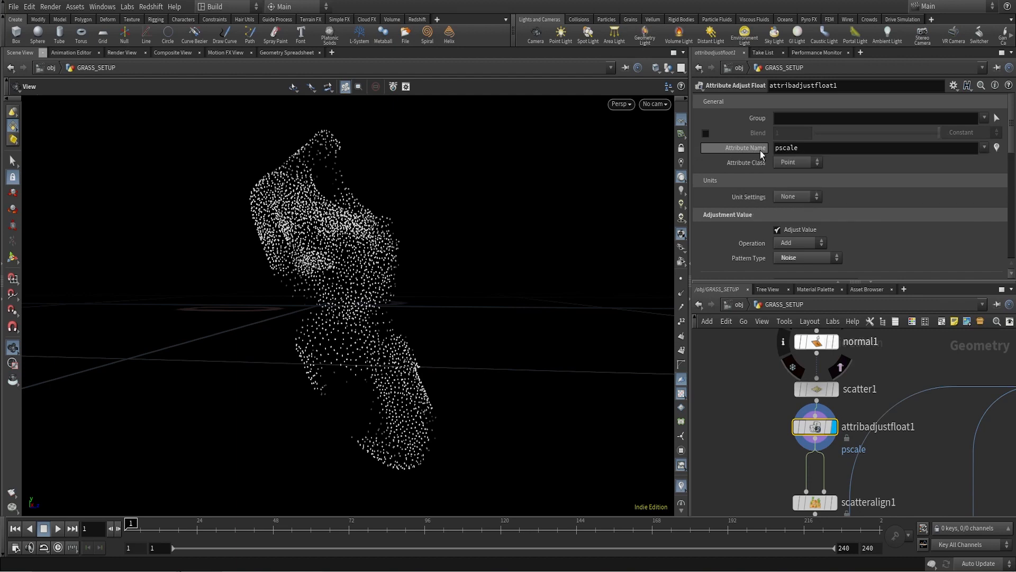
{"action": "scroll", "coordinate": [819, 150], "scroll_direction": "down", "scroll_amount": 5}
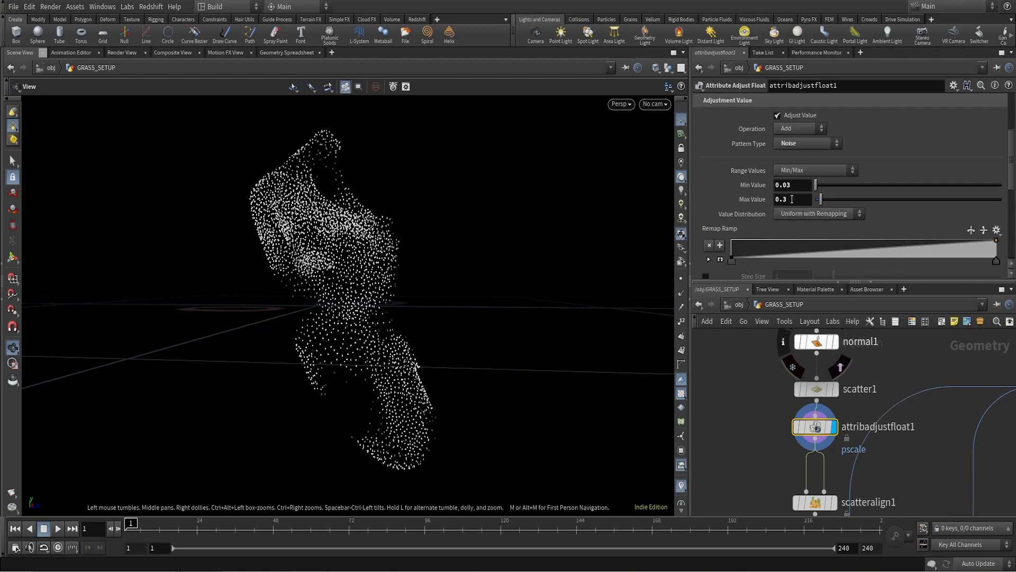
{"action": "scroll", "coordinate": [764, 219], "scroll_direction": "down", "scroll_amount": 6}
{"action": "scroll", "coordinate": [764, 219], "scroll_direction": "up", "scroll_amount": 3}
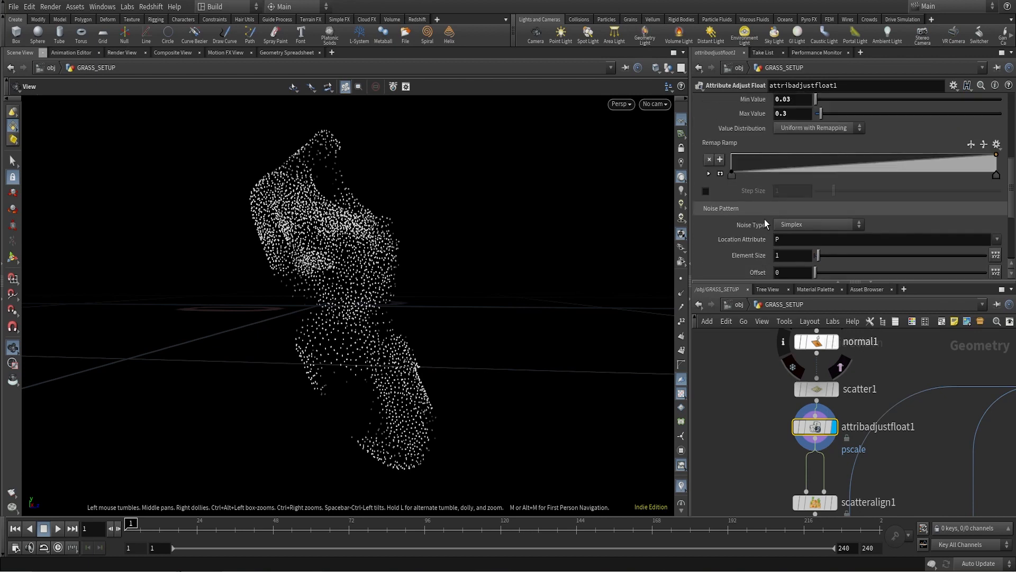
{"action": "scroll", "coordinate": [765, 220], "scroll_direction": "up", "scroll_amount": 3}
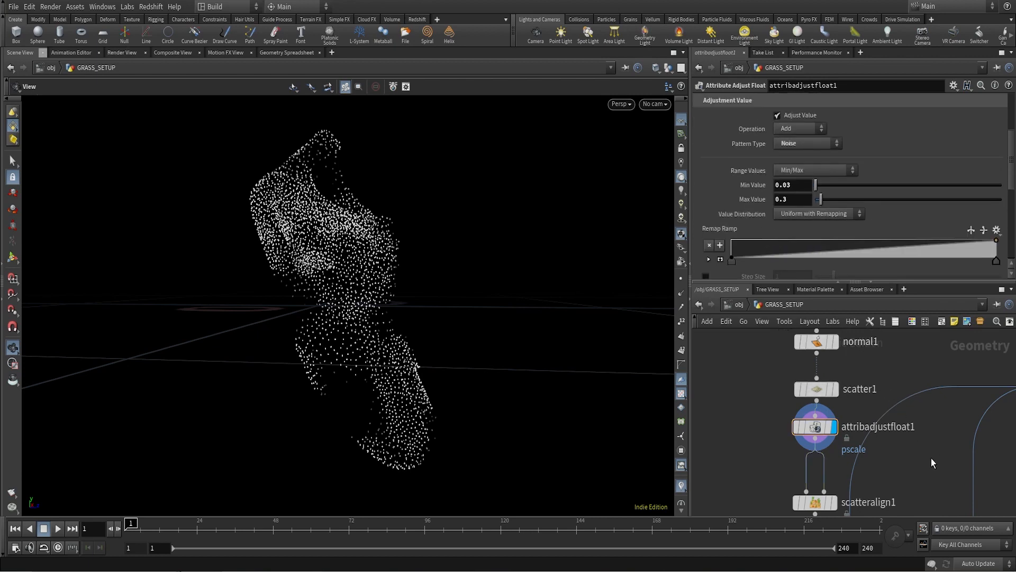
- Display and select scatteralign1, and review its radius scale, alignment and rotation settings
{"action": "middle_click_drag", "start_coordinate": [931, 459], "coordinate": [916, 398]}
{"action": "scroll", "coordinate": [773, 417], "scroll_direction": "up", "scroll_amount": 2}
{"action": "left_click", "coordinate": [824, 440]}
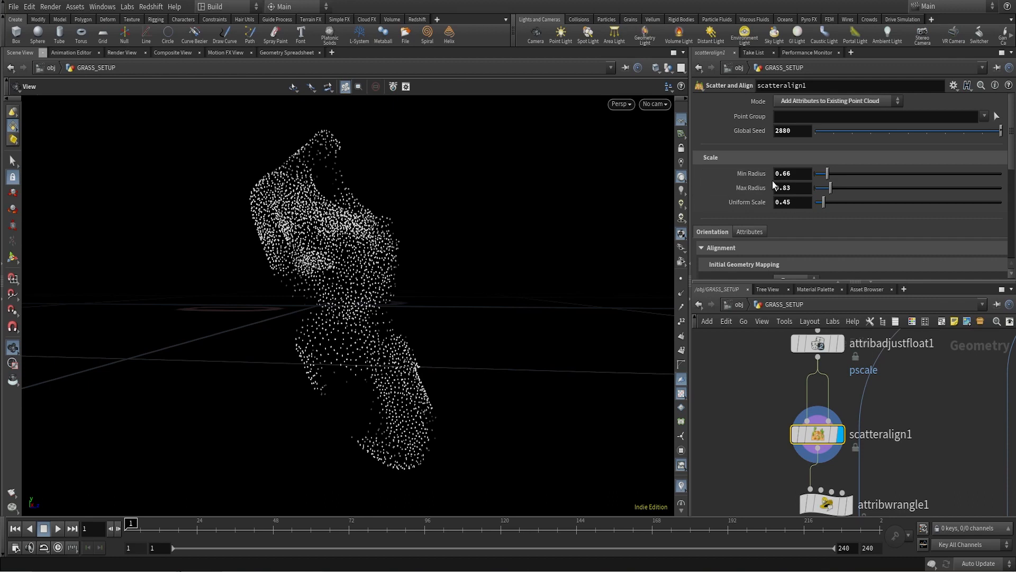
{"action": "scroll", "coordinate": [761, 190], "scroll_direction": "down", "scroll_amount": 5}
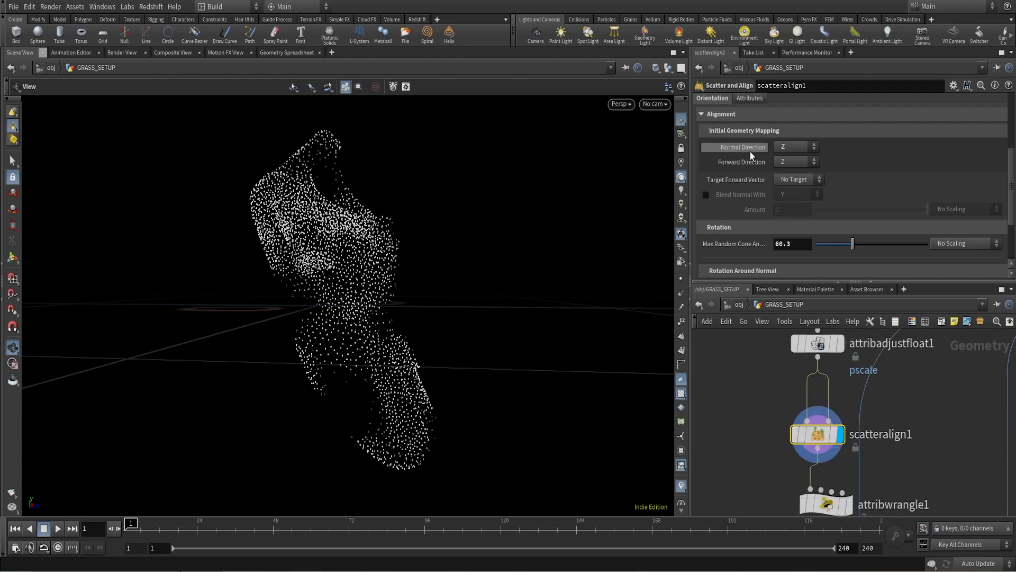
{"action": "scroll", "coordinate": [755, 208], "scroll_direction": "down", "scroll_amount": 3}
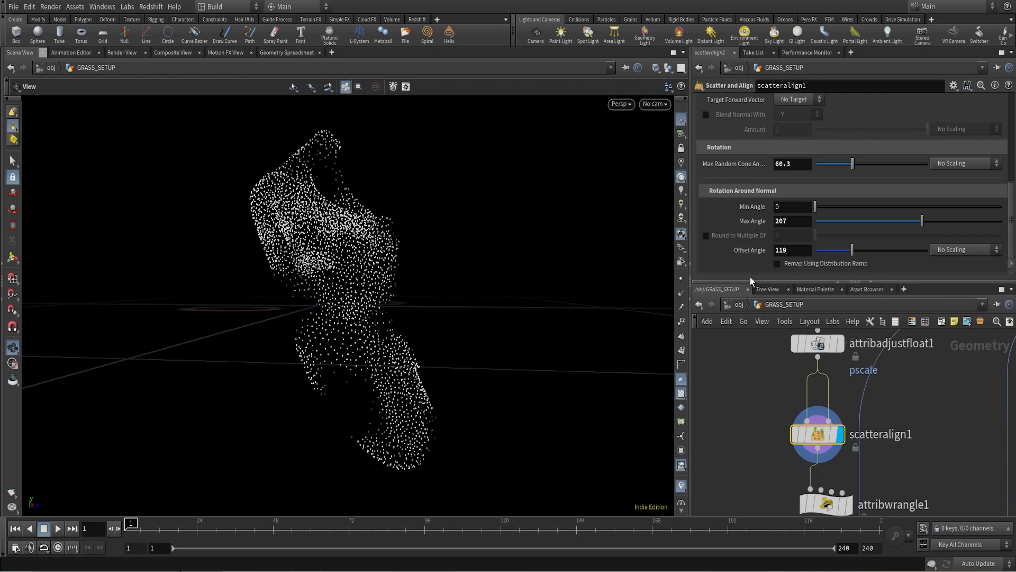
{"action": "scroll", "coordinate": [927, 440], "scroll_direction": "down", "scroll_amount": 3}
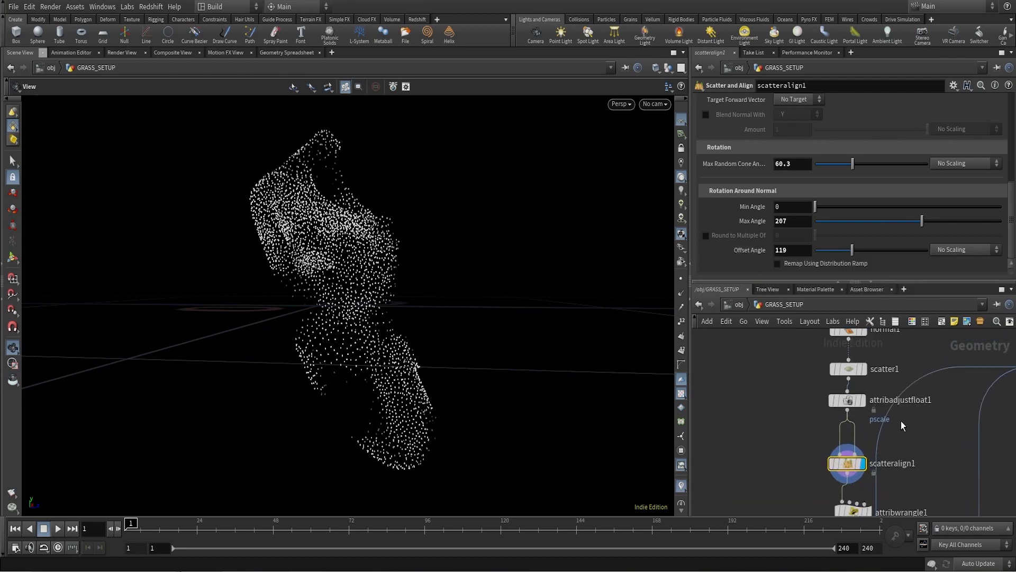
- Compare the pscale settings of attribadjustfloat1 with the scale settings of scatteralign1
{"action": "scroll", "coordinate": [800, 402], "scroll_direction": "up", "scroll_amount": 2}
{"action": "left_click", "coordinate": [863, 379]}
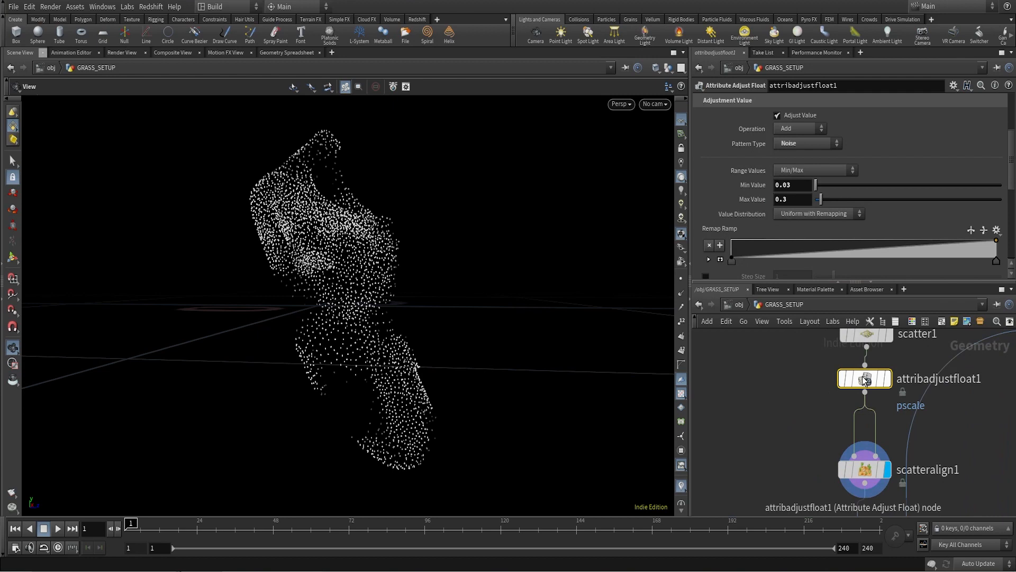
{"action": "scroll", "coordinate": [881, 235], "scroll_direction": "up", "scroll_amount": 5}
{"action": "left_click", "coordinate": [872, 476]}
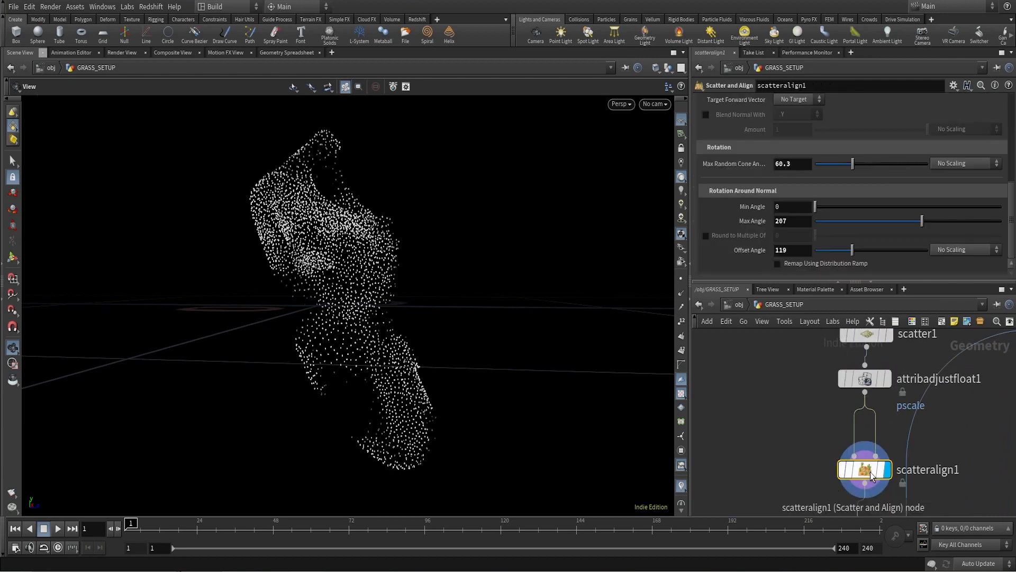
{"action": "scroll", "coordinate": [774, 187], "scroll_direction": "up", "scroll_amount": 6}
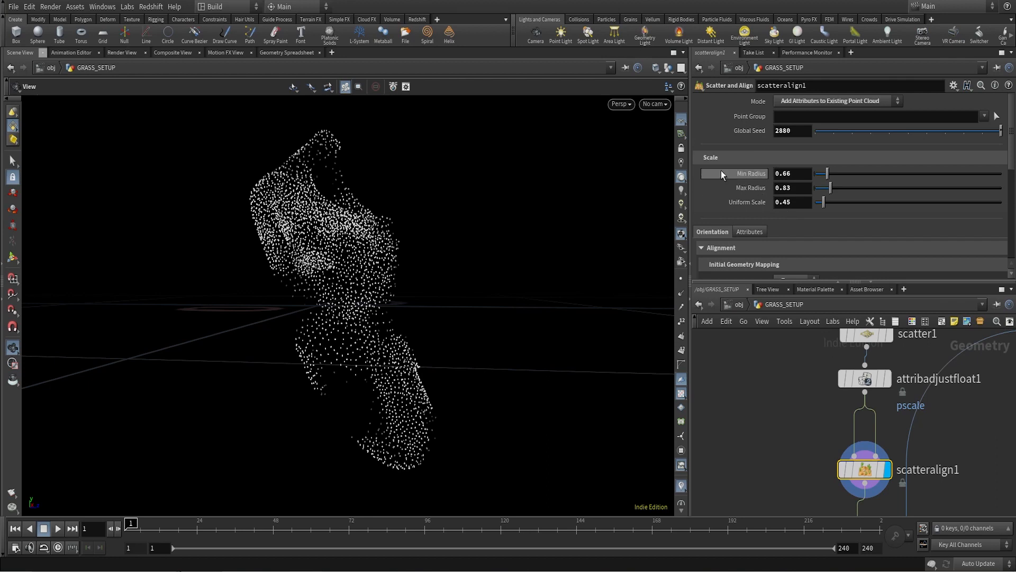
{"action": "left_click_drag", "start_coordinate": [774, 357], "coordinate": [888, 387]}
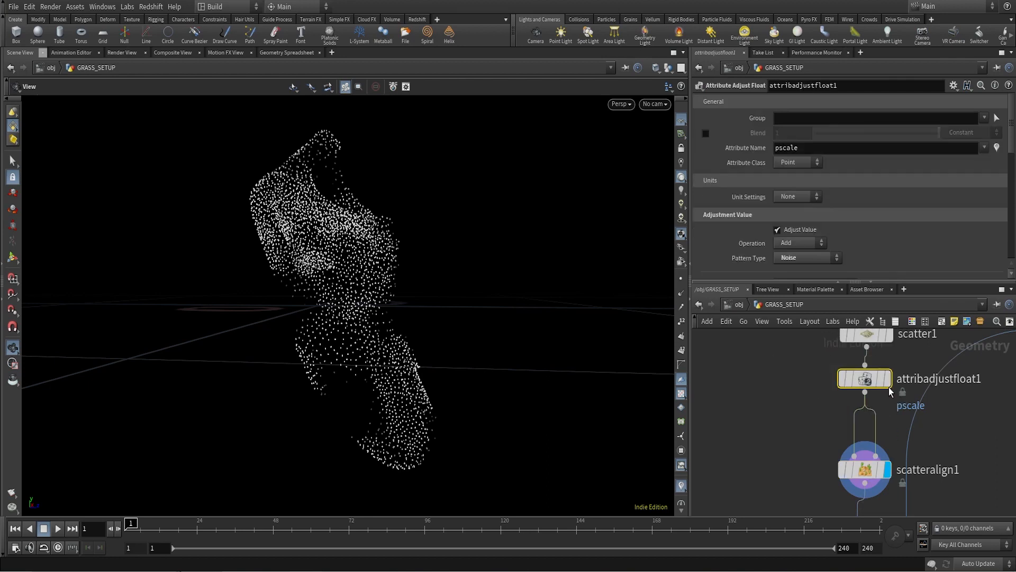
{"action": "left_click", "coordinate": [873, 471]}
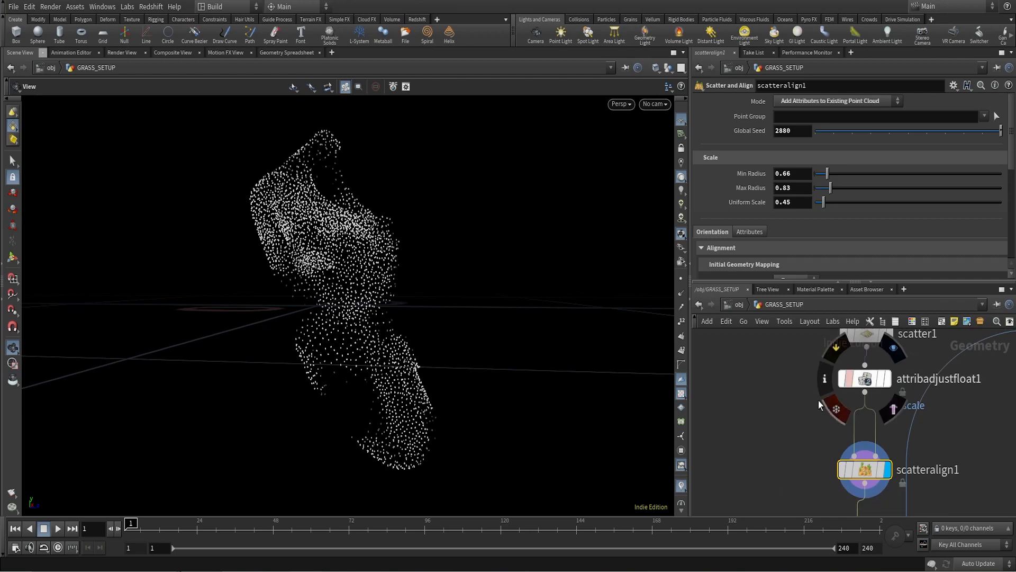
{"action": "left_click", "coordinate": [796, 411]}
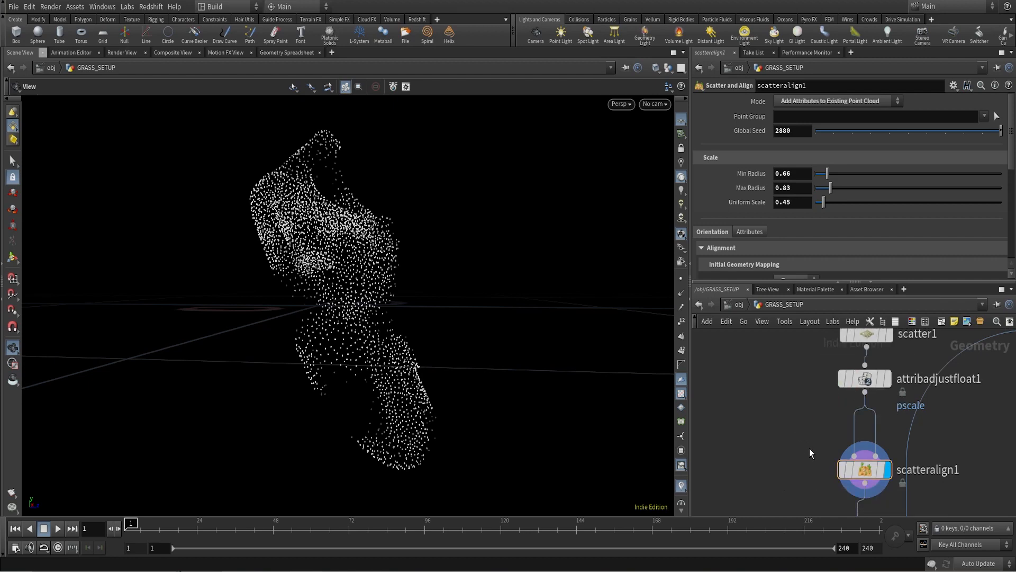
- Display and select attribwrangle1 below scatteralign1 to review the VEX expression that multiplies pscale by Cd
{"action": "scroll", "coordinate": [809, 449], "scroll_direction": "down", "scroll_amount": 2}
{"action": "middle_click_drag", "start_coordinate": [809, 449], "coordinate": [774, 337]}
{"action": "left_click", "coordinate": [821, 406]}
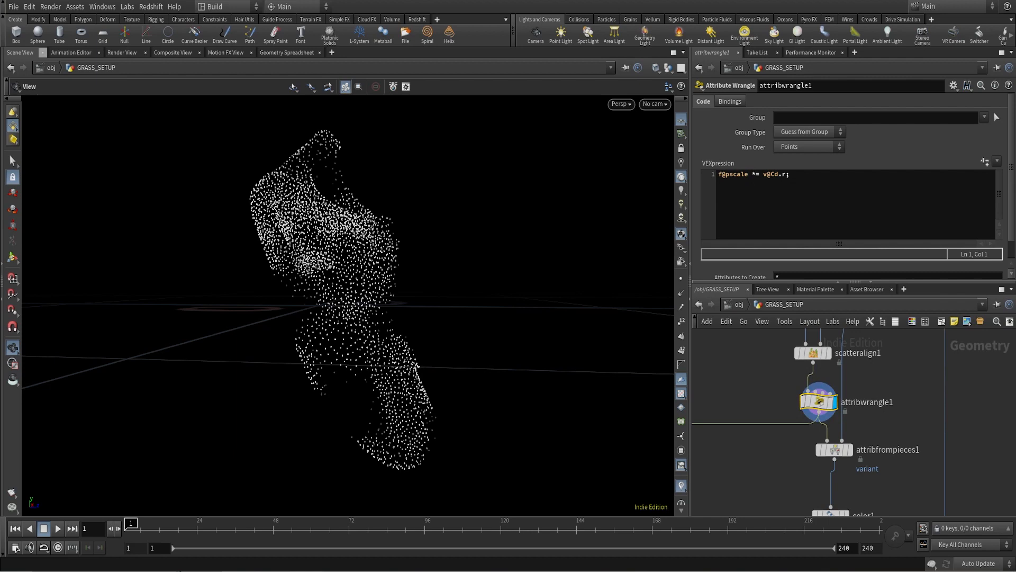
{"action": "scroll", "coordinate": [880, 392], "scroll_direction": "down", "scroll_amount": 3}
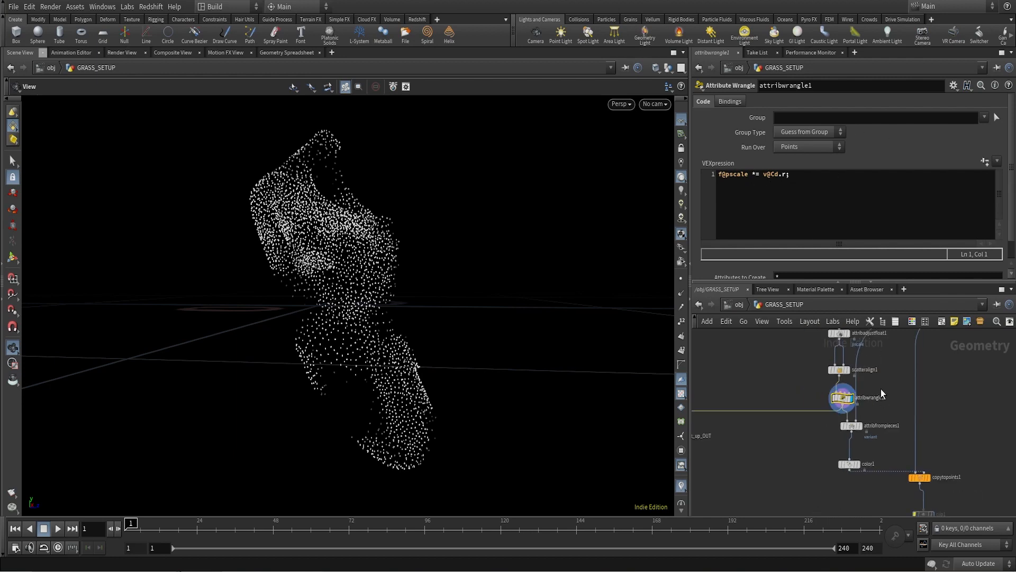
- Return to attribnoise2, display and select it, and inspect the dark noise area near the shoe's toe up close
{"action": "middle_click_drag", "start_coordinate": [880, 389], "coordinate": [893, 480]}
{"action": "scroll", "coordinate": [865, 386], "scroll_direction": "up", "scroll_amount": 3}
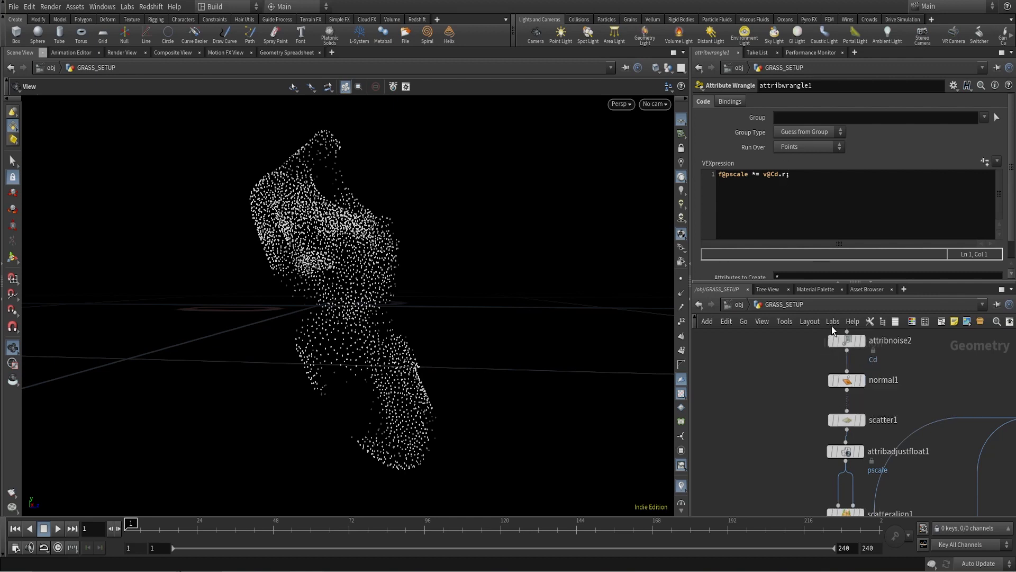
{"action": "left_click", "coordinate": [861, 341]}
{"action": "left_click", "coordinate": [850, 343]}
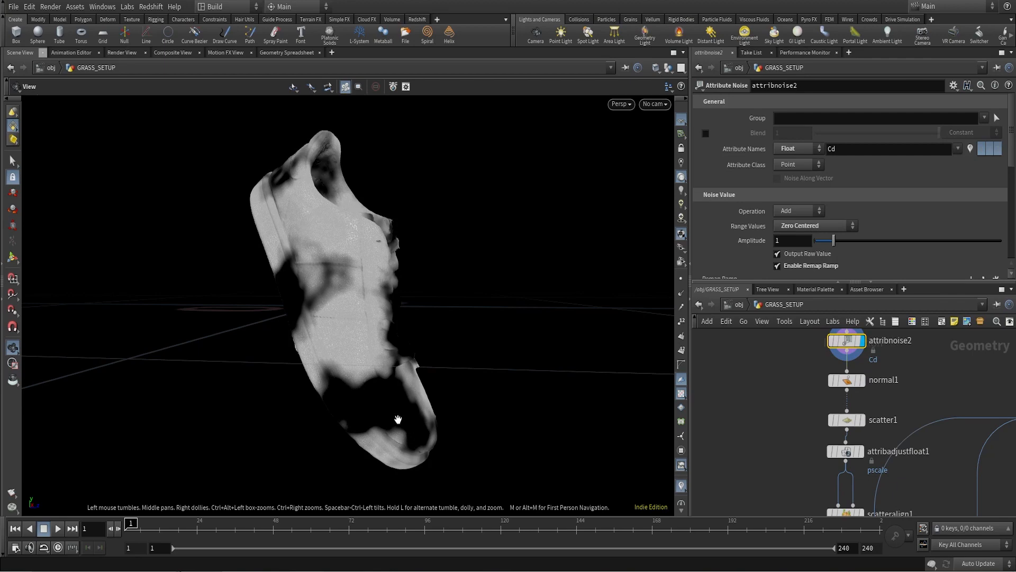
{"action": "mouse_move", "coordinate": [399, 422]}
{"action": "right_mouse_down"}
{"action": "mouse_move", "coordinate": [430, 330]}
{"action": "mouse_move", "coordinate": [424, 347]}
{"action": "right_mouse_up"}
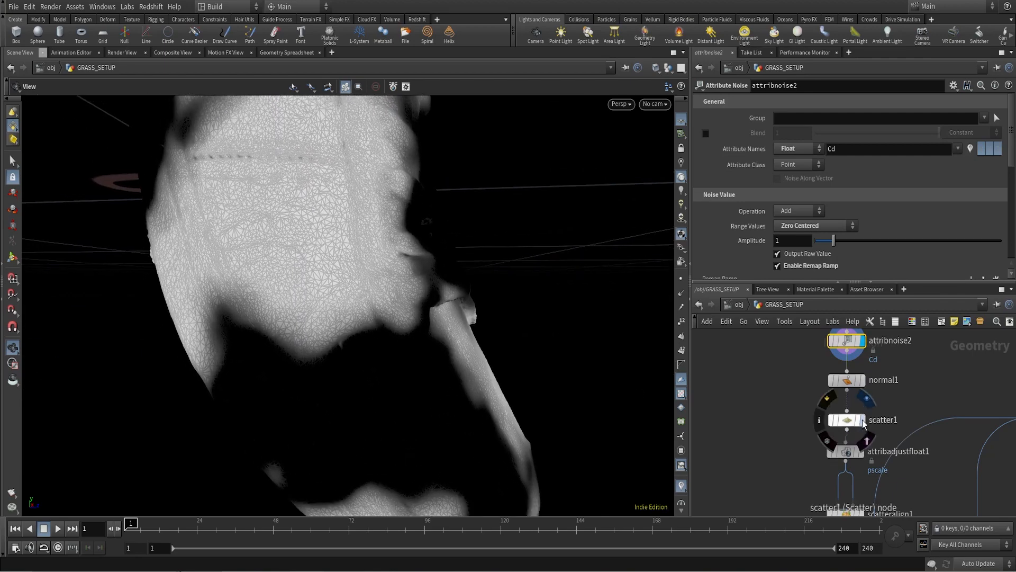
- Display scatter1 to check its point density around the toe, and switch back to attribnoise2 to compare the noise there
{"action": "left_click", "coordinate": [846, 420]}
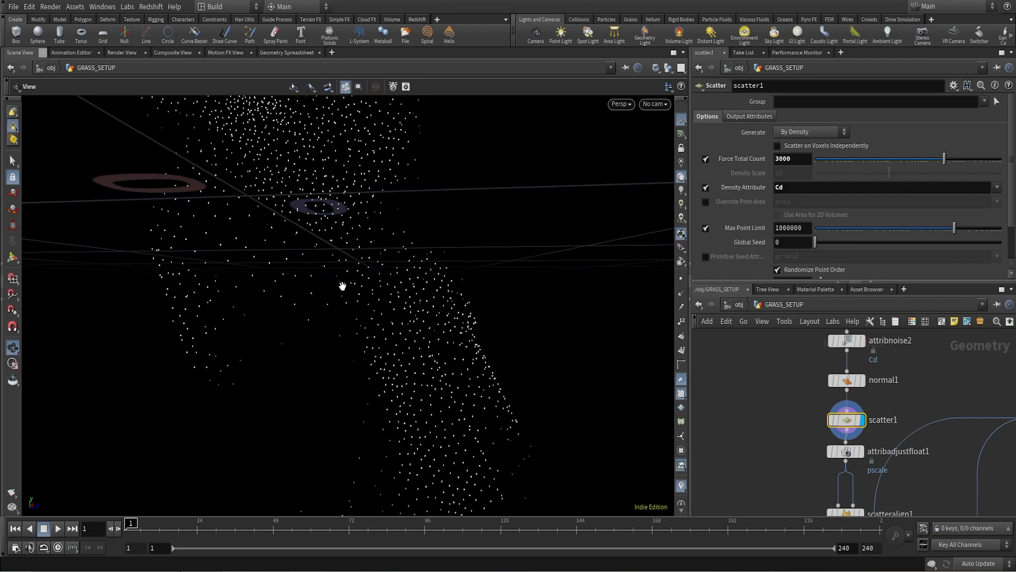
{"action": "scroll", "coordinate": [286, 143], "scroll_direction": "down", "scroll_amount": 3}
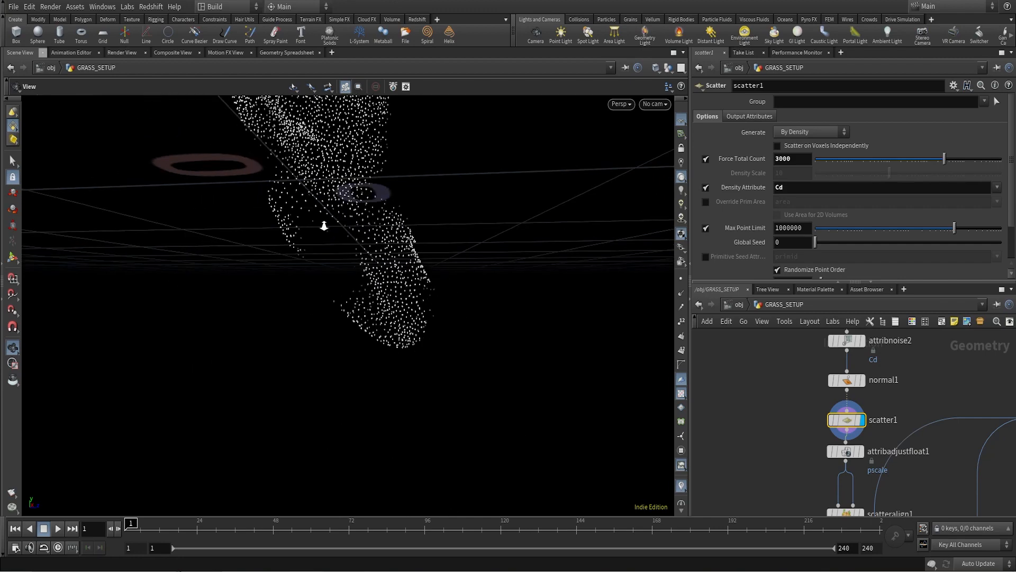
{"action": "middle_click_drag", "start_coordinate": [897, 377], "coordinate": [921, 401]}
{"action": "scroll", "coordinate": [877, 375], "scroll_direction": "up", "scroll_amount": 1}
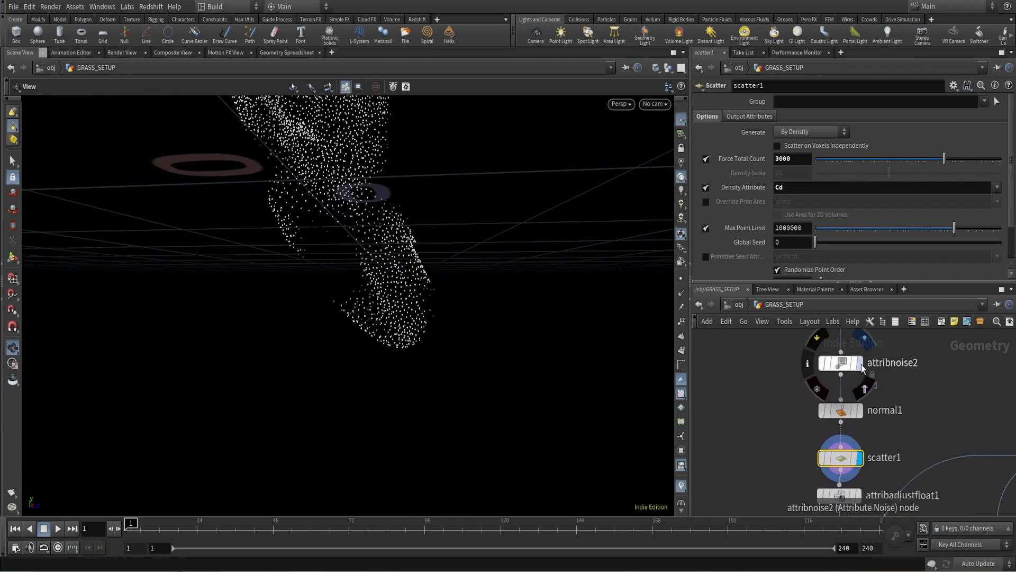
{"action": "left_click", "coordinate": [858, 363]}
{"action": "left_click", "coordinate": [840, 363]}
{"action": "right_click_drag", "start_coordinate": [384, 219], "coordinate": [386, 249]}
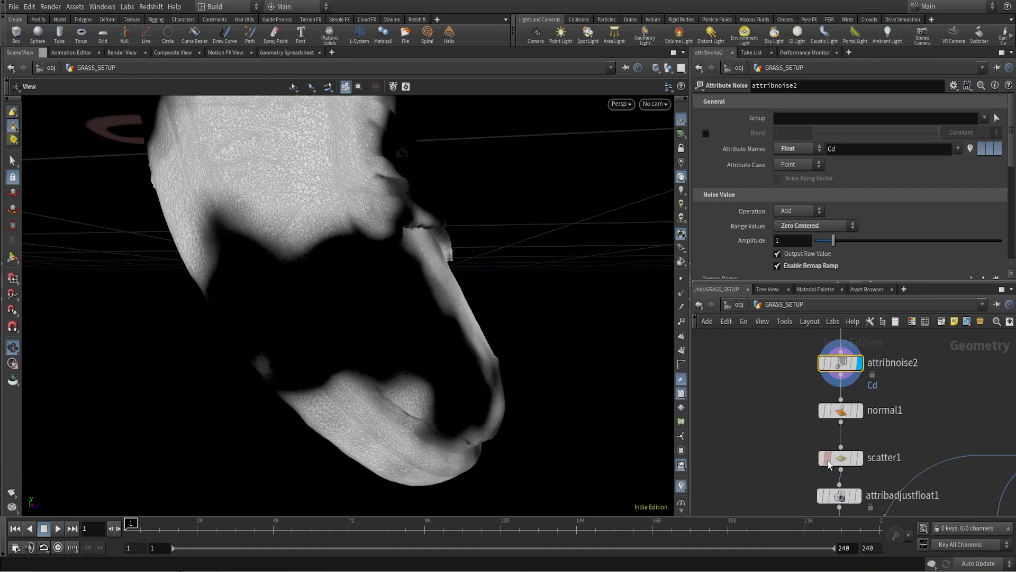
- Display and select attribwrangle1 below scatteralign1 to review the points whose pscale is multiplied by Cd
{"action": "scroll", "coordinate": [899, 454], "scroll_direction": "down", "scroll_amount": 1}
{"action": "middle_click_drag", "start_coordinate": [898, 451], "coordinate": [901, 372]}
{"action": "scroll", "coordinate": [900, 374], "scroll_direction": "up", "scroll_amount": 1}
{"action": "middle_click_drag", "start_coordinate": [902, 480], "coordinate": [904, 369]}
{"action": "scroll", "coordinate": [875, 412], "scroll_direction": "up", "scroll_amount": 1}
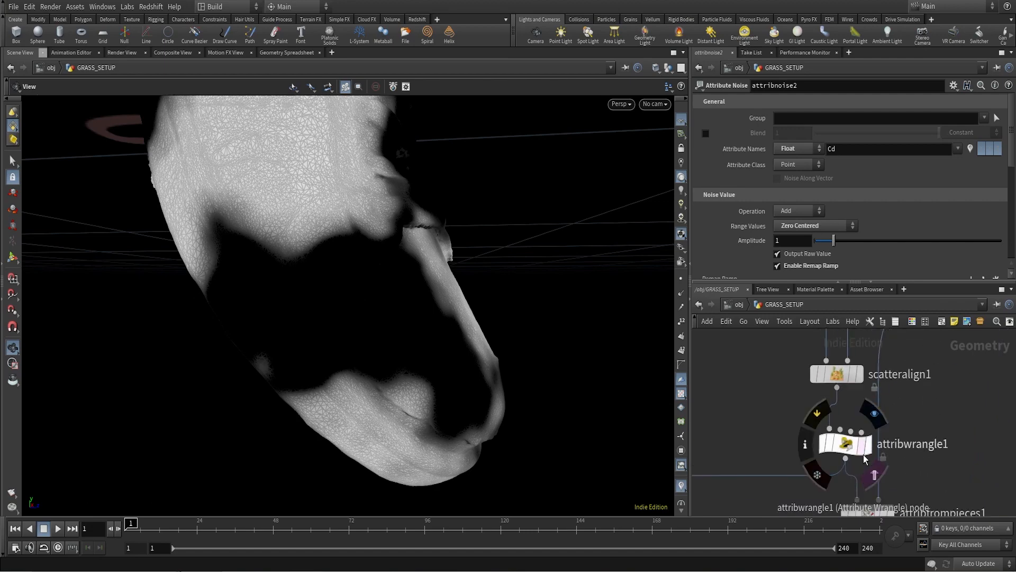
{"action": "left_click", "coordinate": [868, 444]}
{"action": "left_click", "coordinate": [848, 445]}
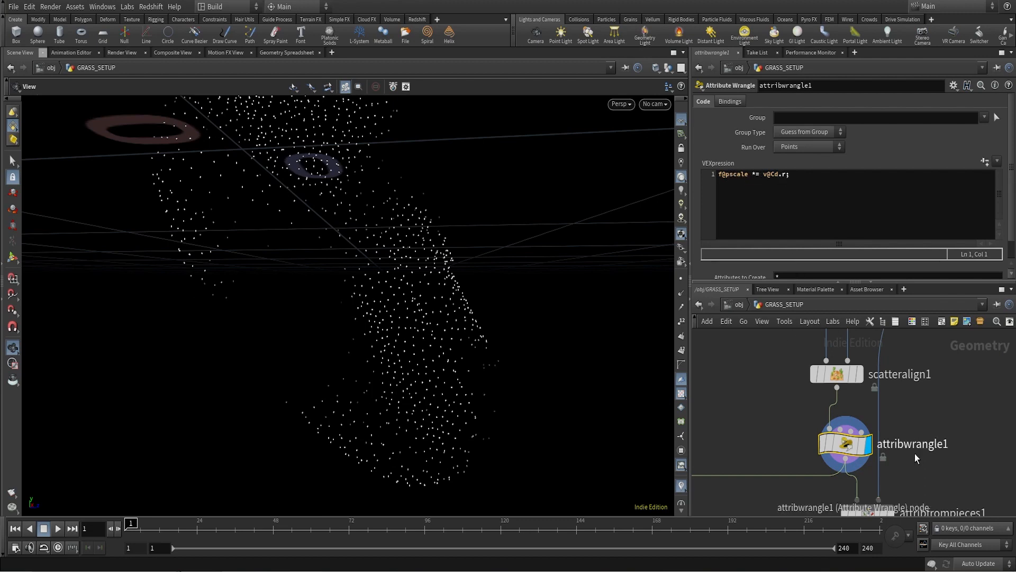
- Bypass the attribfrompieces1 node below attribwrangle1
{"action": "scroll", "coordinate": [939, 463], "scroll_direction": "down", "scroll_amount": 3}
{"action": "middle_click_drag", "start_coordinate": [947, 445], "coordinate": [944, 401]}
{"action": "scroll", "coordinate": [911, 455], "scroll_direction": "up", "scroll_amount": 2}
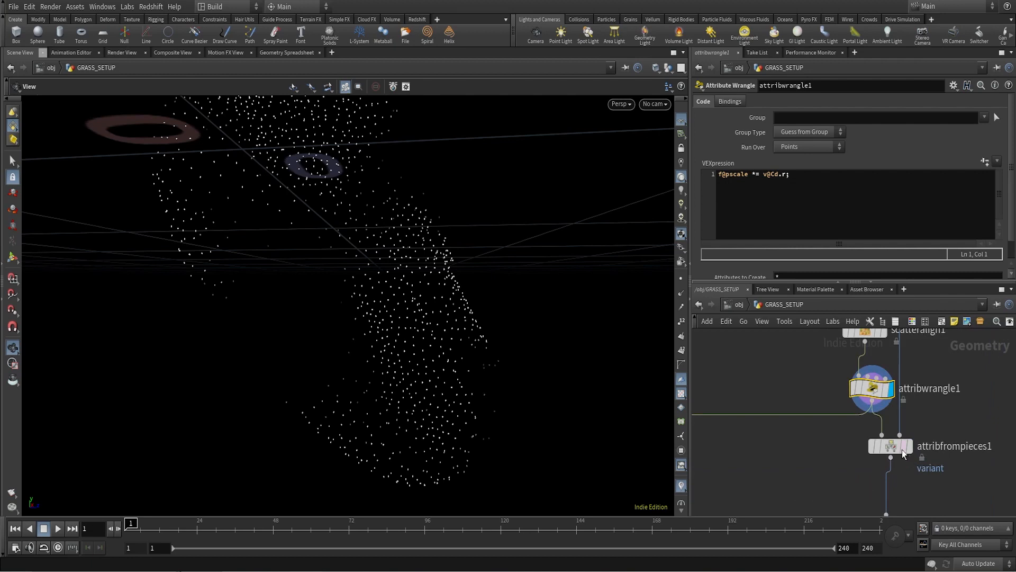
{"action": "mouse_move", "coordinate": [887, 440]}
{"action": "left_click", "coordinate": [869, 421]}
{"action": "scroll", "coordinate": [942, 476], "scroll_direction": "down", "scroll_amount": 3}
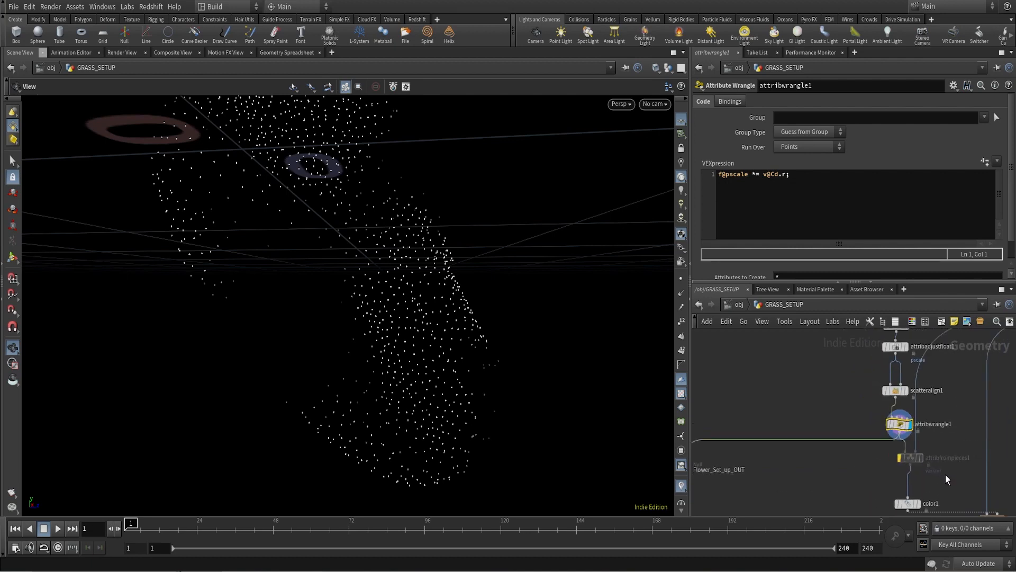
- Bypass the color1 node and display copytopoints1 with its parameters to show the grass copied onto the shoe
{"action": "middle_click_drag", "start_coordinate": [946, 478], "coordinate": [871, 395]}
{"action": "scroll", "coordinate": [871, 403], "scroll_direction": "up", "scroll_amount": 1}
{"action": "mouse_move", "coordinate": [857, 413]}
{"action": "left_click", "coordinate": [839, 398]}
{"action": "scroll", "coordinate": [925, 426], "scroll_direction": "up", "scroll_amount": 2}
{"action": "left_click", "coordinate": [930, 445]}
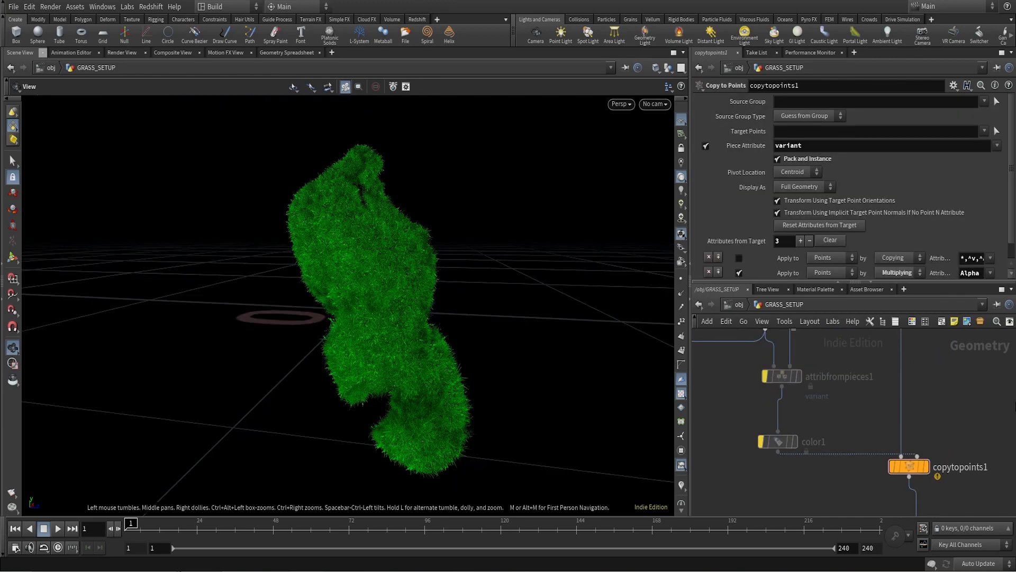
- Select object_merge2 to review the /obj/grass/OUT path that supplies the grass geometry
{"action": "scroll", "coordinate": [978, 410], "scroll_direction": "down", "scroll_amount": 5}
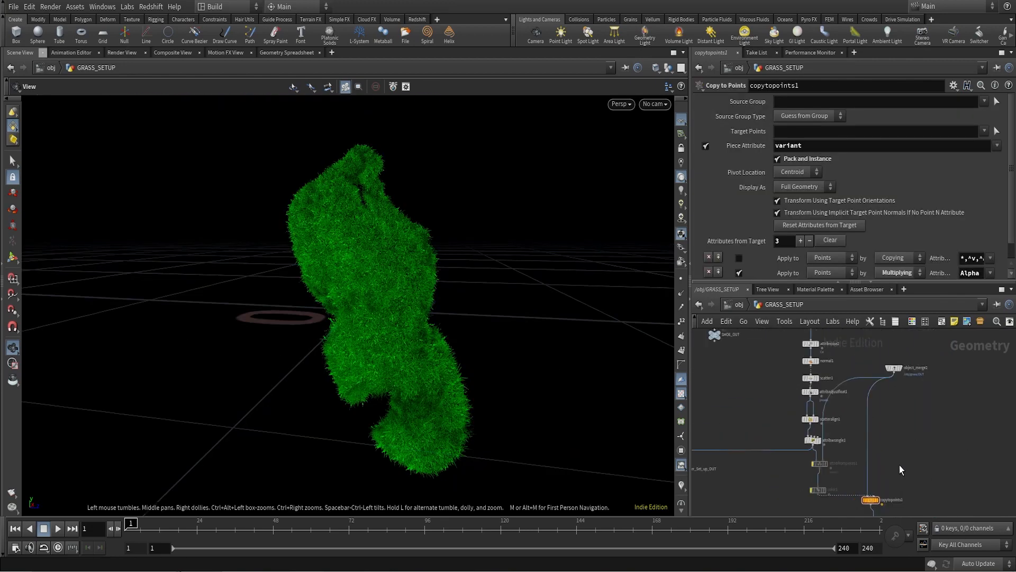
{"action": "scroll", "coordinate": [886, 389], "scroll_direction": "up", "scroll_amount": 3}
{"action": "left_click", "coordinate": [889, 359]}
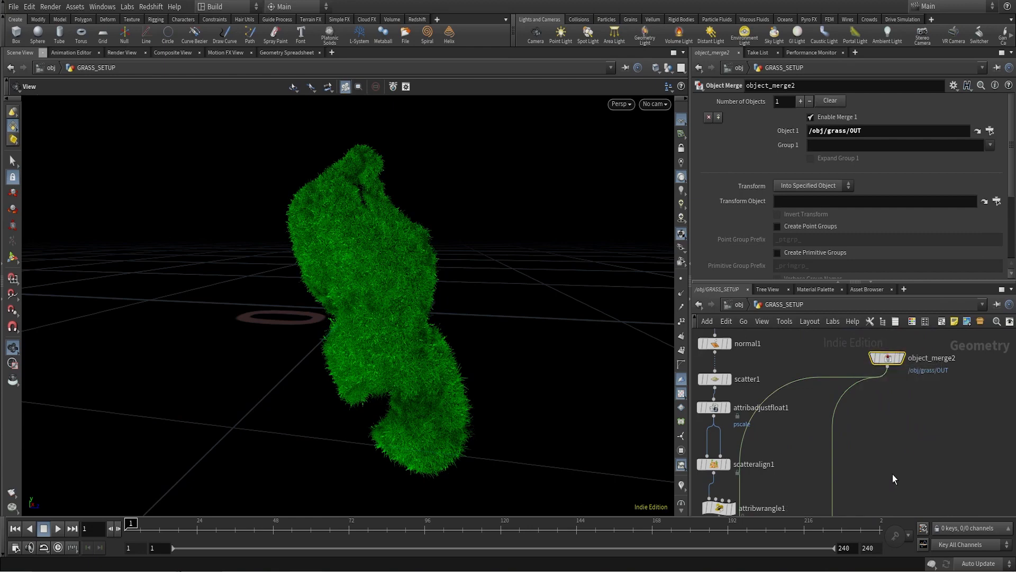
- Compare the target points of attribwrangle1 with the copied grass of copytopoints1 by displaying each node
{"action": "middle_click_drag", "start_coordinate": [892, 474], "coordinate": [954, 354]}
{"action": "scroll", "coordinate": [839, 415], "scroll_direction": "up", "scroll_amount": 1}
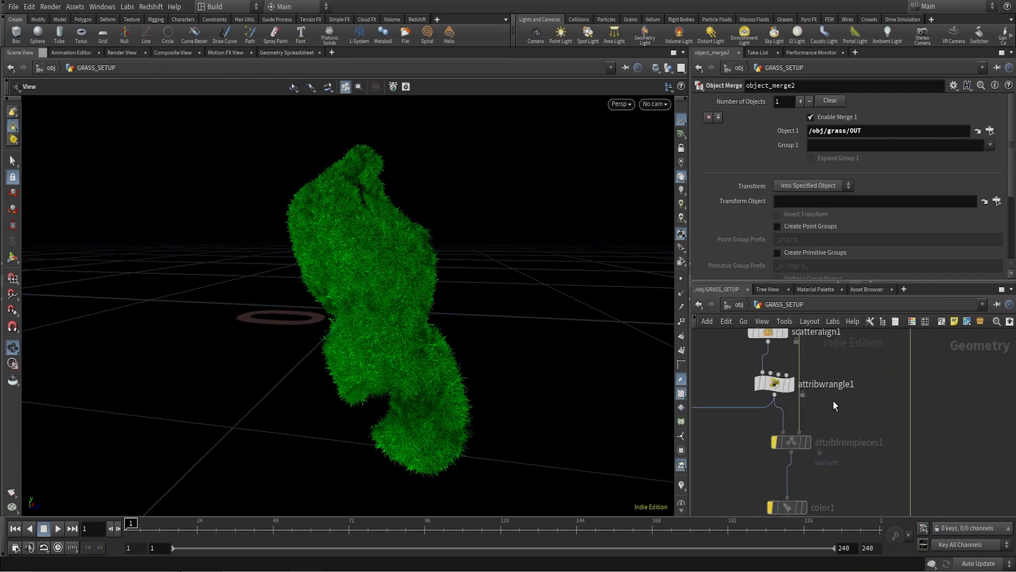
{"action": "left_click", "coordinate": [776, 391]}
{"action": "scroll", "coordinate": [853, 423], "scroll_direction": "down", "scroll_amount": 3}
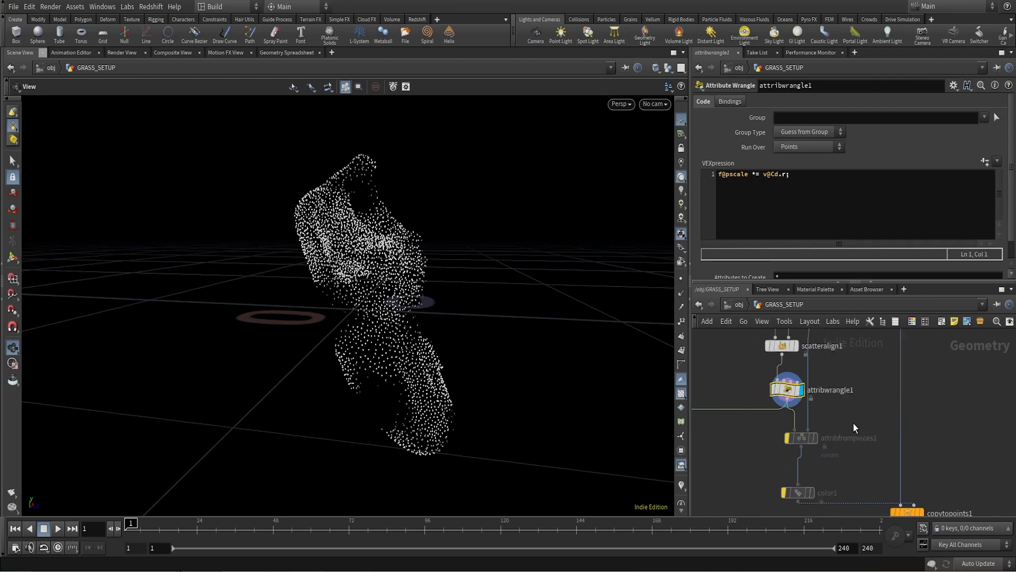
{"action": "middle_click_drag", "start_coordinate": [874, 461], "coordinate": [853, 361]}
{"action": "scroll", "coordinate": [867, 375], "scroll_direction": "up", "scroll_amount": 4}
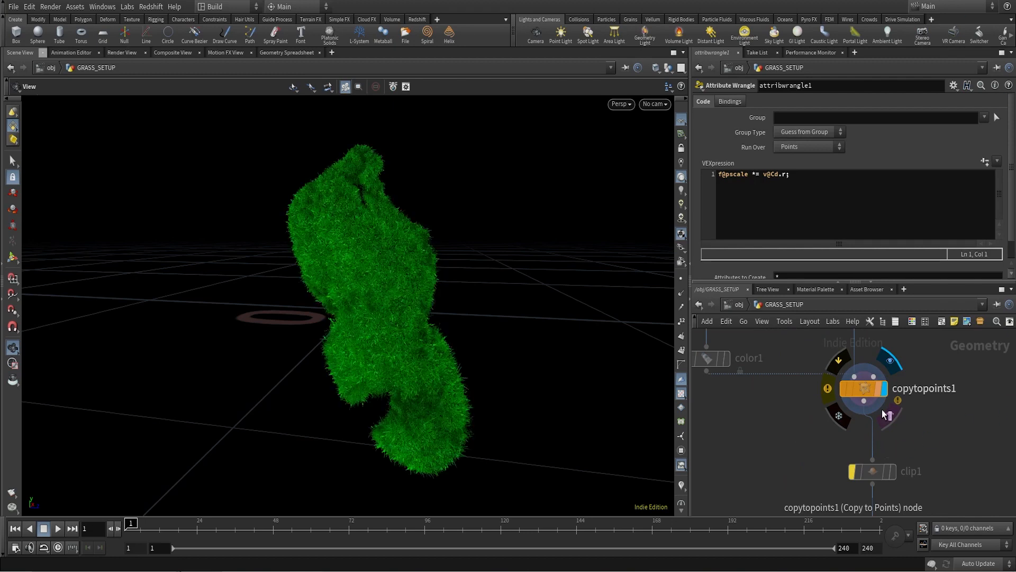
{"action": "left_click", "coordinate": [866, 390]}
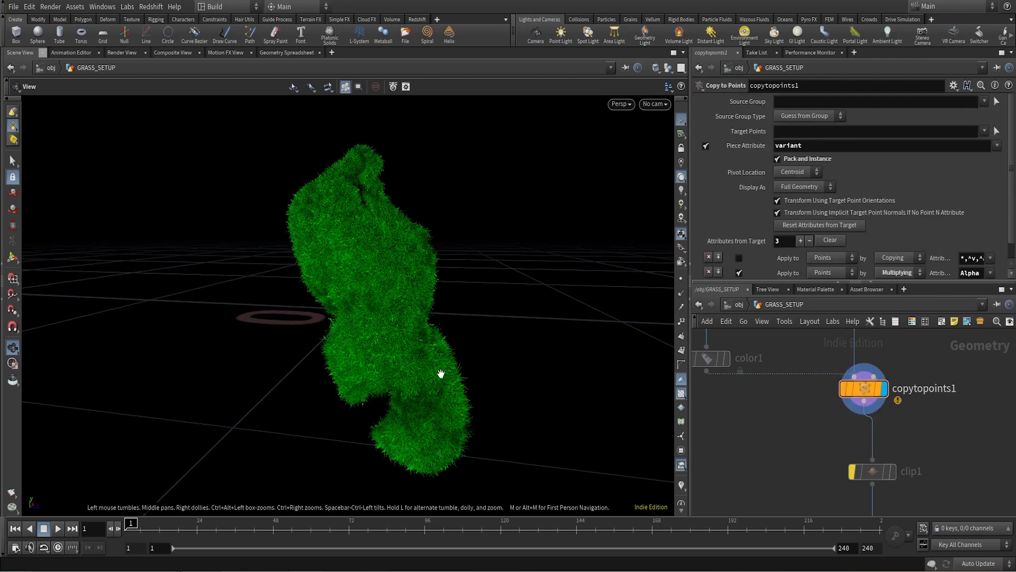
- Display and select object_merge2 and inspect the source grass clumps from several angles
{"action": "scroll", "coordinate": [878, 401], "scroll_direction": "down", "scroll_amount": 4}
{"action": "middle_click_drag", "start_coordinate": [928, 369], "coordinate": [880, 497]}
{"action": "middle_click_drag", "start_coordinate": [842, 339], "coordinate": [814, 439]}
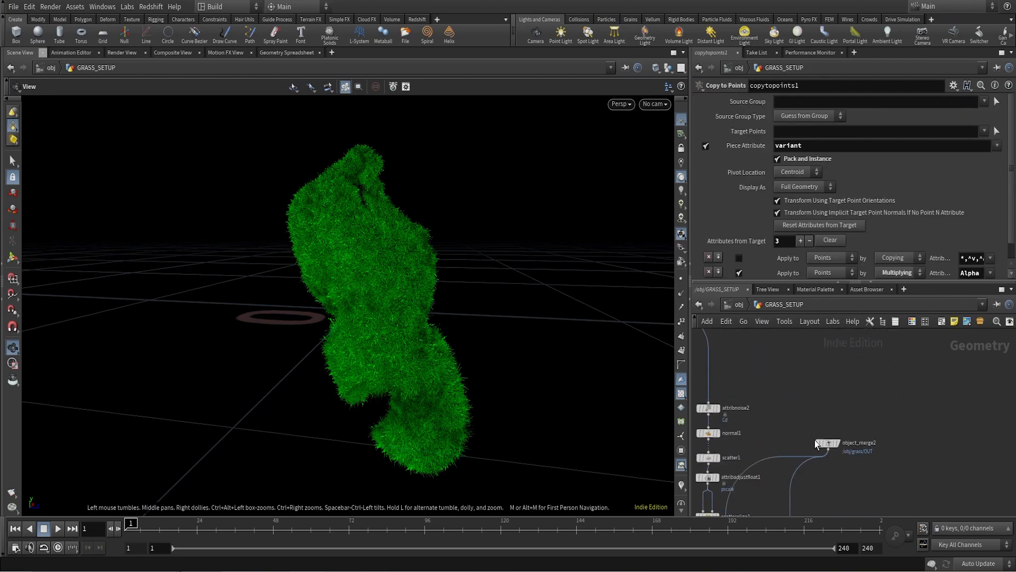
{"action": "scroll", "coordinate": [814, 440], "scroll_direction": "up", "scroll_amount": 5}
{"action": "left_click", "coordinate": [886, 462]}
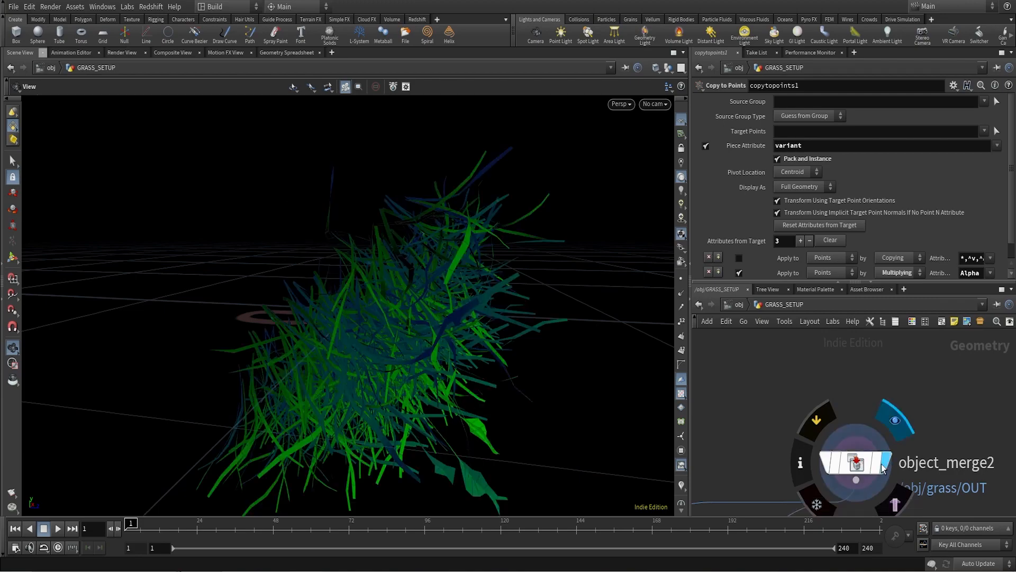
{"action": "left_click", "coordinate": [857, 463]}
{"action": "right_click_drag", "start_coordinate": [459, 322], "coordinate": [424, 335]}
{"action": "left_click_drag", "start_coordinate": [423, 336], "coordinate": [486, 290]}
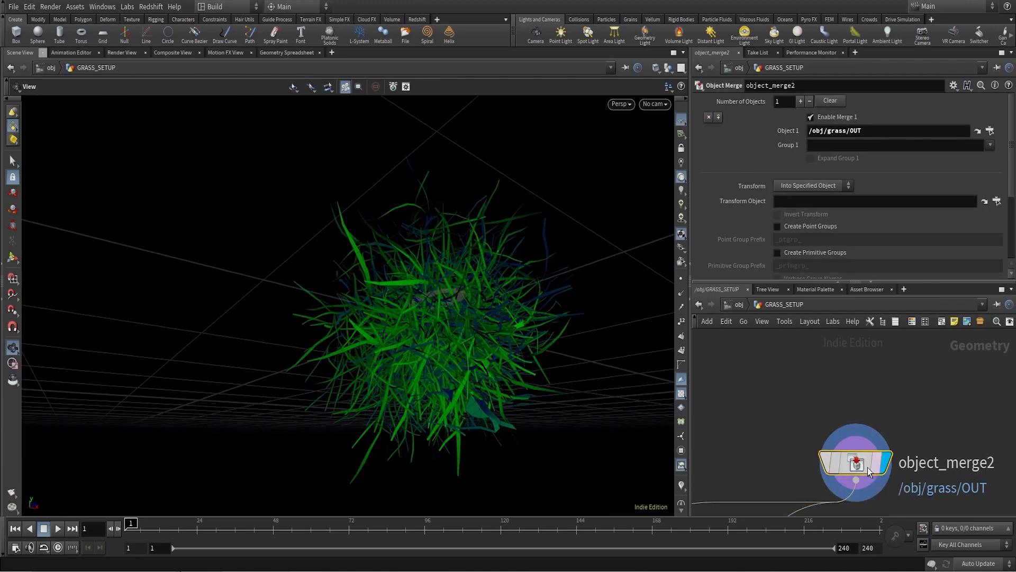
{"action": "left_click_drag", "start_coordinate": [463, 357], "coordinate": [486, 344]}
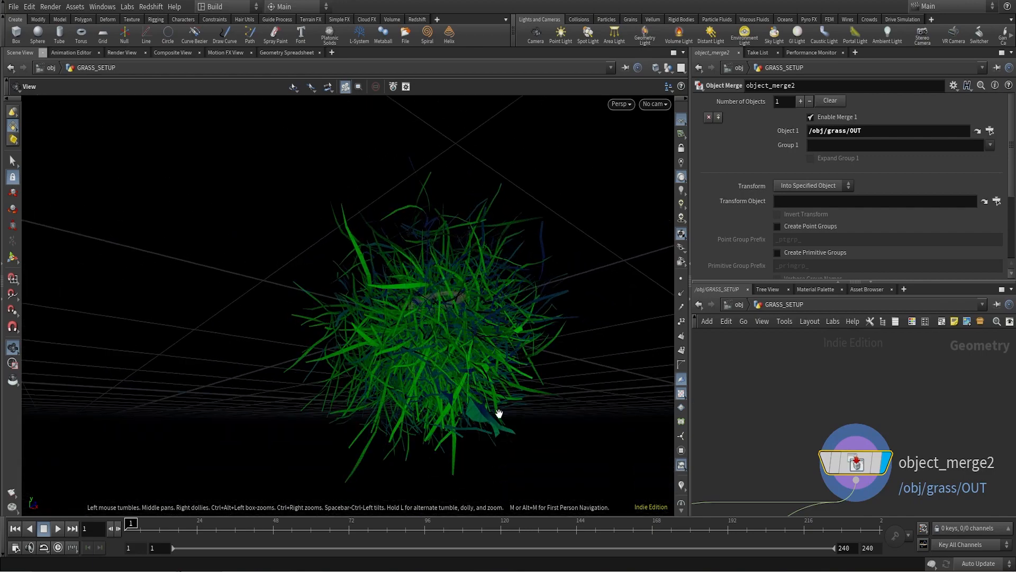
{"action": "left_click_drag", "start_coordinate": [499, 413], "coordinate": [489, 365]}
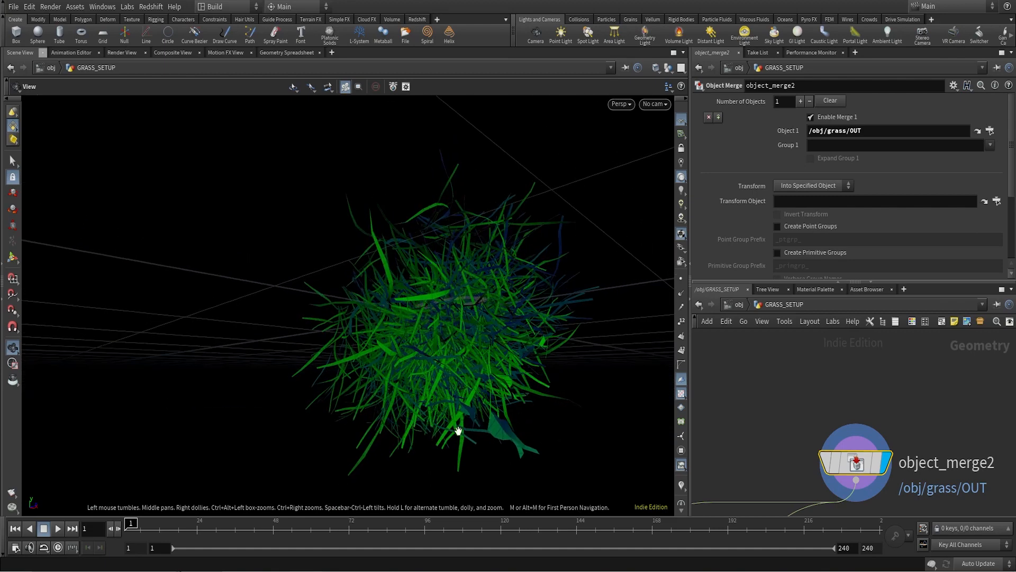
{"action": "left_click_drag", "start_coordinate": [460, 329], "coordinate": [499, 317]}
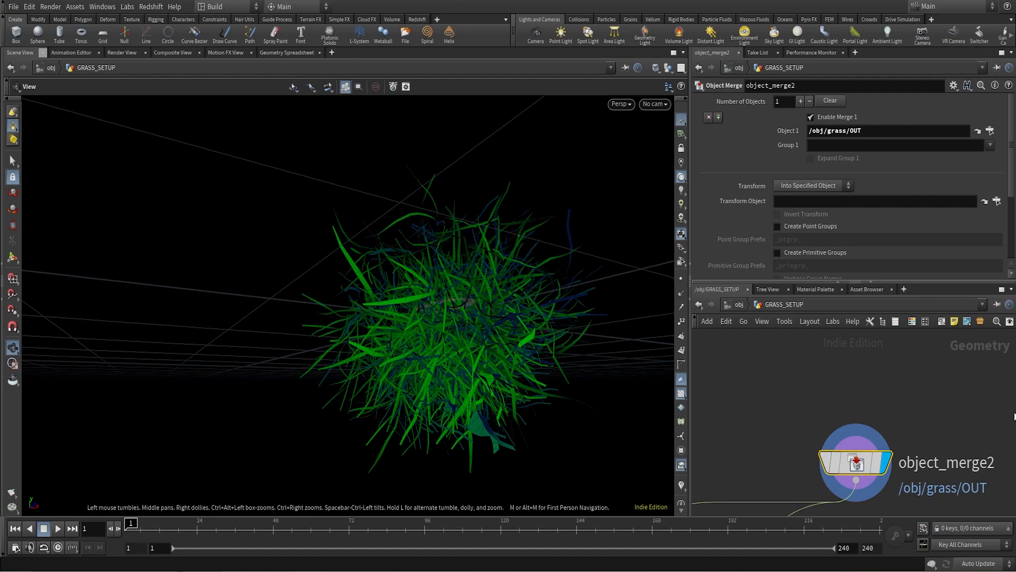
- Return to copytopoints1, display and select it, and inspect the grass on the shoe up close
{"action": "scroll", "coordinate": [984, 423], "scroll_direction": "down", "scroll_amount": 3}
{"action": "middle_click_drag", "start_coordinate": [975, 479], "coordinate": [991, 348]}
{"action": "middle_click_drag", "start_coordinate": [903, 486], "coordinate": [955, 365]}
{"action": "scroll", "coordinate": [955, 364], "scroll_direction": "up", "scroll_amount": 3}
{"action": "left_click", "coordinate": [949, 433]}
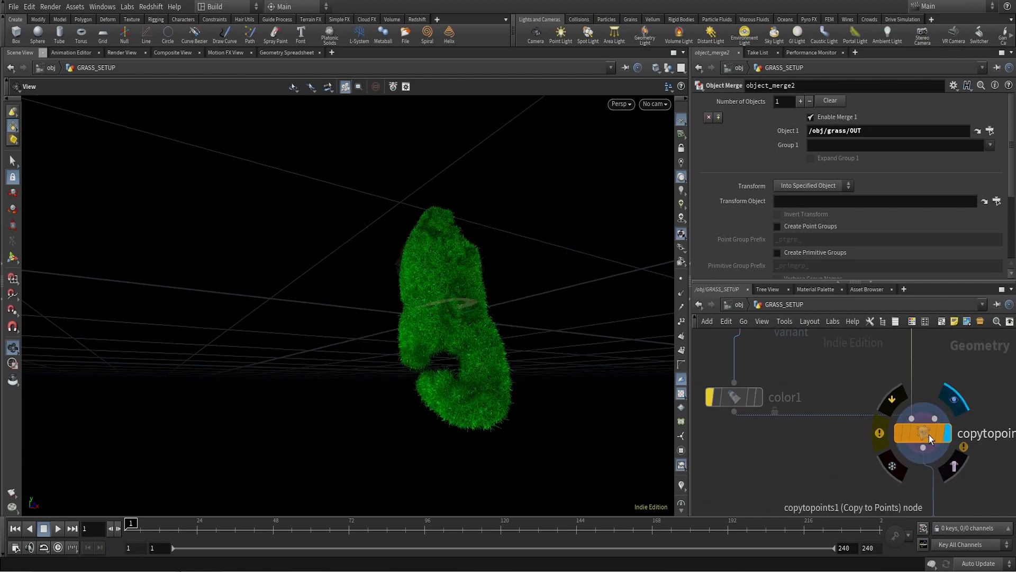
{"action": "left_click", "coordinate": [929, 434]}
{"action": "scroll", "coordinate": [549, 318], "scroll_direction": "up", "scroll_amount": 3}
{"action": "left_click_drag", "start_coordinate": [466, 303], "coordinate": [390, 307]}
{"action": "scroll", "coordinate": [442, 283], "scroll_direction": "up", "scroll_amount": 5}
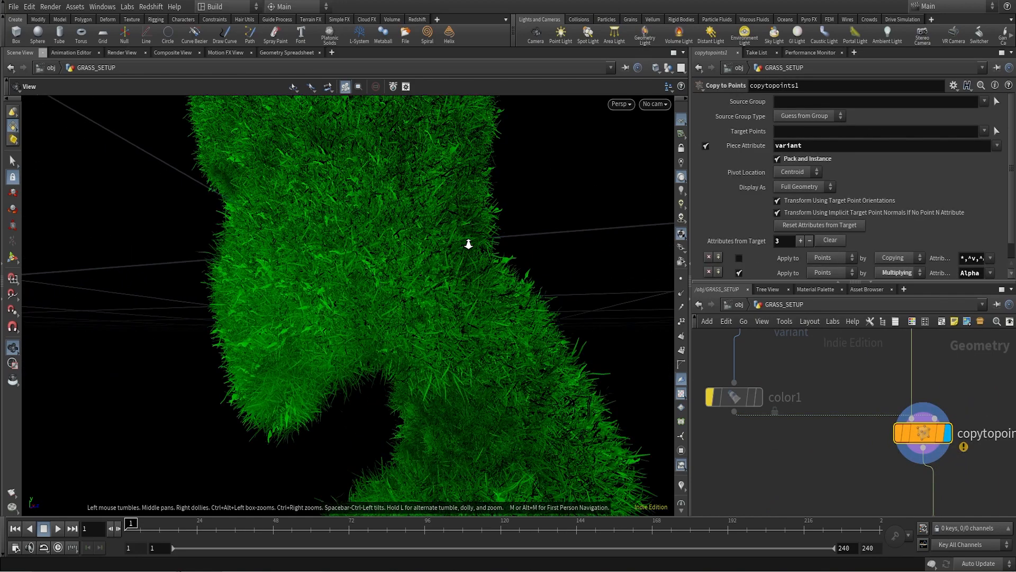
- Examine the overall grass coverage of the whole shoe while attribfrompieces1 is bypassed
{"action": "scroll", "coordinate": [794, 424], "scroll_direction": "down", "scroll_amount": 3}
{"action": "middle_click_drag", "start_coordinate": [798, 433], "coordinate": [801, 478]}
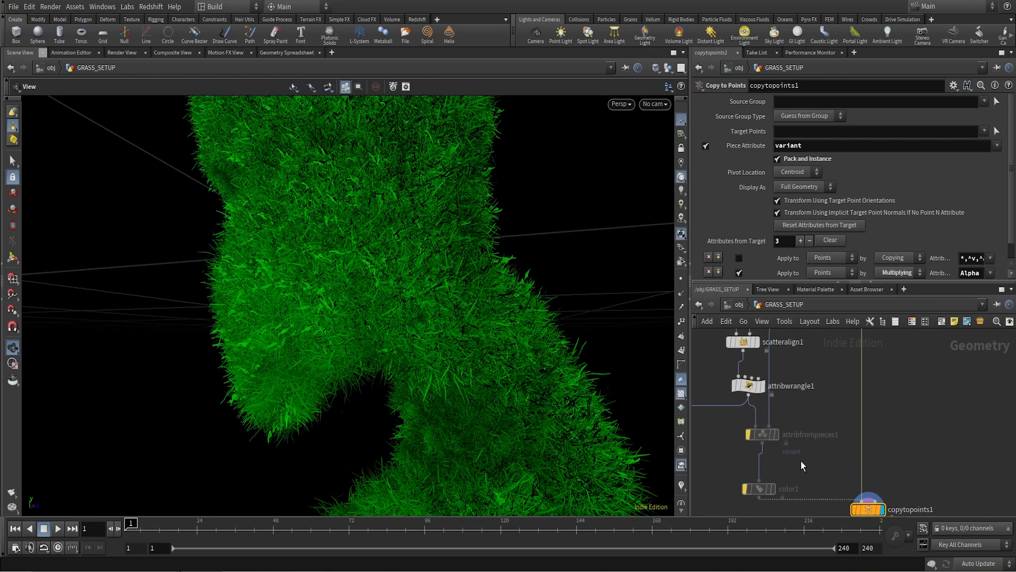
{"action": "right_click_drag", "start_coordinate": [481, 233], "coordinate": [454, 263]}
{"action": "middle_click_drag", "start_coordinate": [453, 263], "coordinate": [412, 370]}
{"action": "left_click_drag", "start_coordinate": [414, 331], "coordinate": [420, 339]}
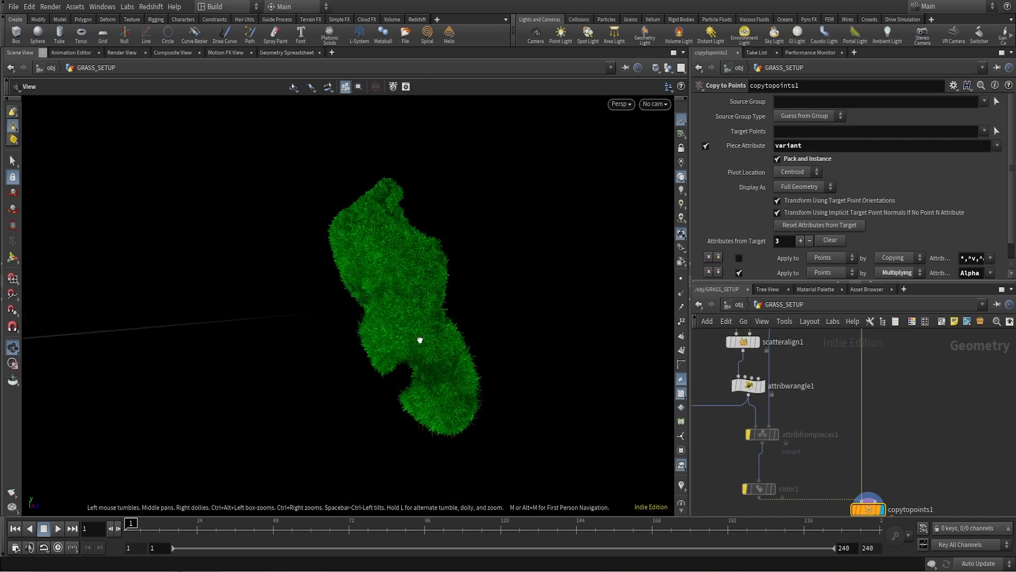
{"action": "right_click_drag", "start_coordinate": [420, 334], "coordinate": [426, 300]}
{"action": "middle_click_drag", "start_coordinate": [426, 300], "coordinate": [432, 304]}
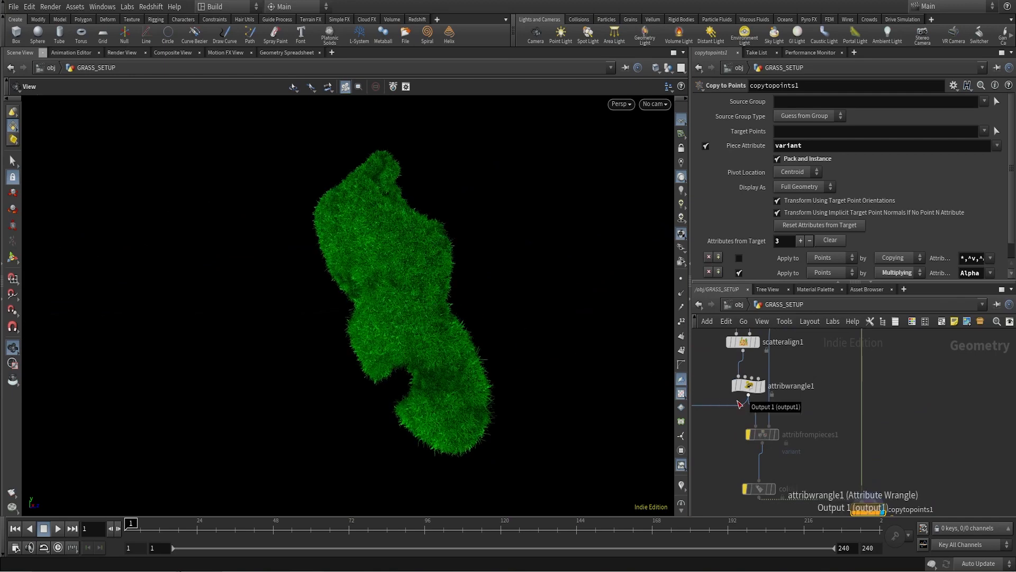
- Enable attribfrompieces1 briefly and bypass it again to compare the grass with and without variants
{"action": "scroll", "coordinate": [760, 431], "scroll_direction": "up", "scroll_amount": 3}
{"action": "mouse_move", "coordinate": [761, 432]}
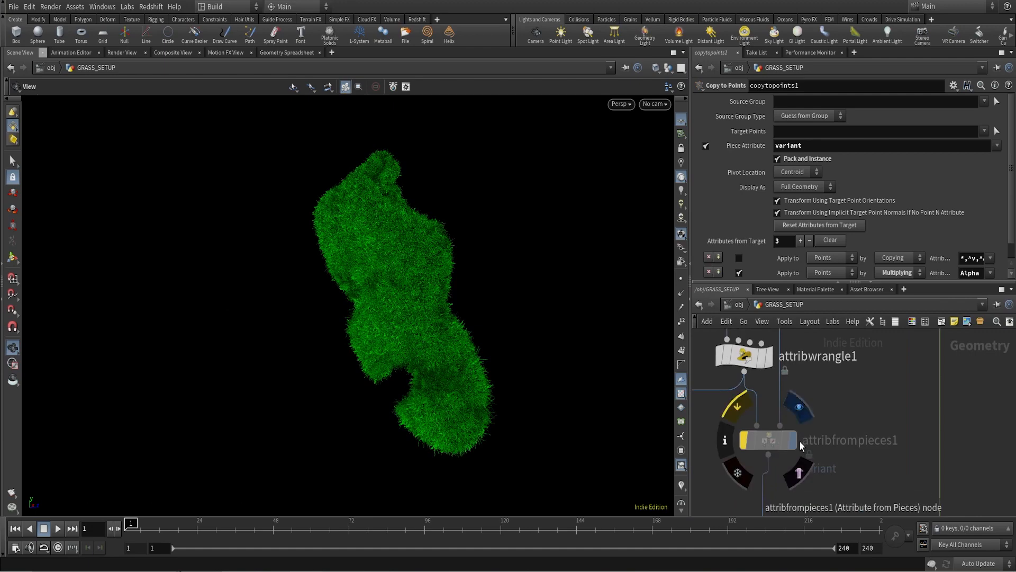
{"action": "left_click", "coordinate": [738, 407]}
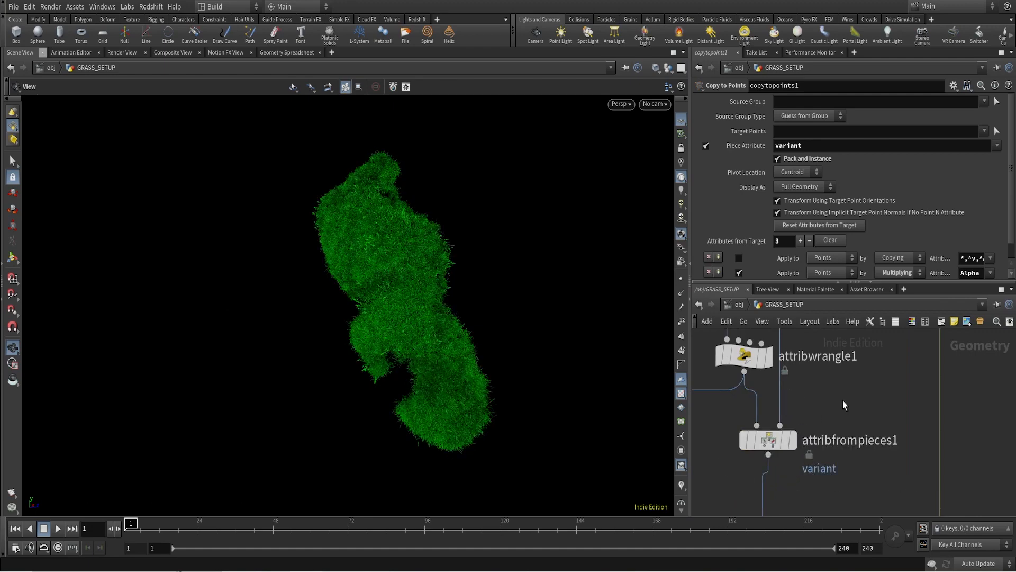
{"action": "mouse_move", "coordinate": [789, 441]}
{"action": "left_click", "coordinate": [740, 408]}
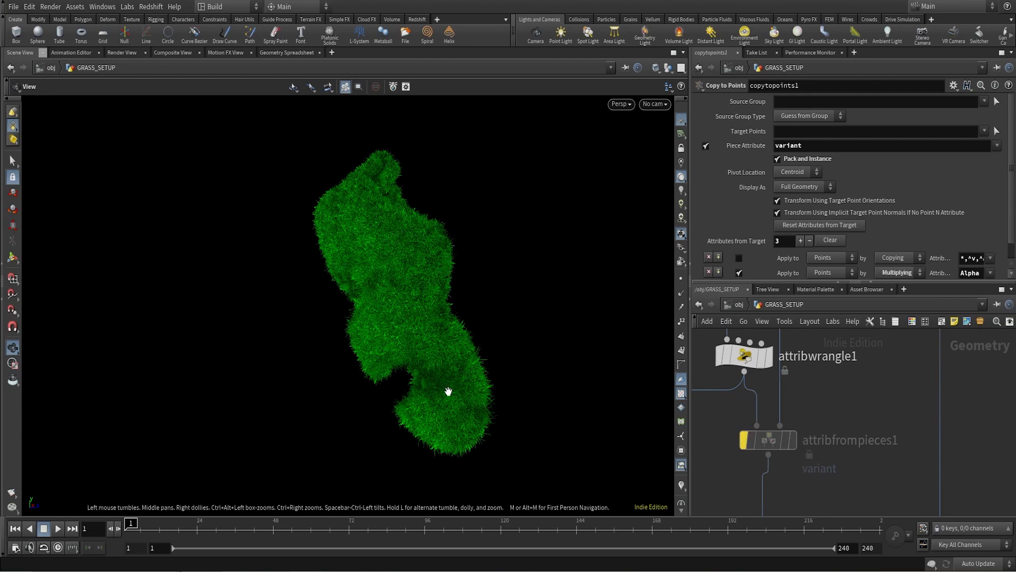
- Re-enable attribfrompieces1 and inspect the varied grass across the shoe
{"action": "mouse_move", "coordinate": [759, 439]}
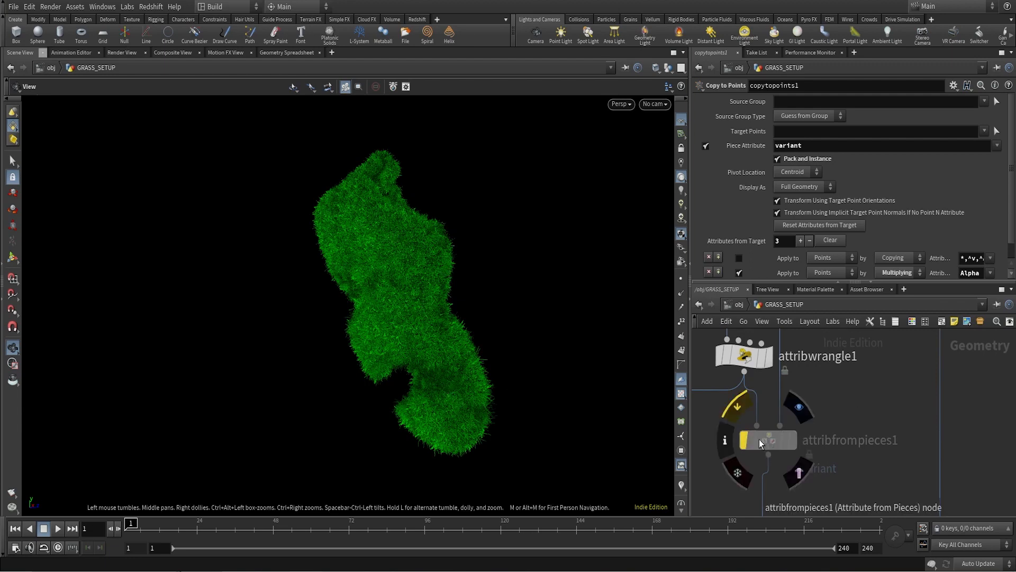
{"action": "left_click", "coordinate": [740, 407]}
{"action": "mouse_move", "coordinate": [439, 299]}
{"action": "right_mouse_down"}
{"action": "mouse_move", "coordinate": [481, 222]}
{"action": "mouse_move", "coordinate": [488, 235]}
{"action": "mouse_move", "coordinate": [411, 374]}
{"action": "mouse_move", "coordinate": [450, 312]}
{"action": "right_mouse_up"}
{"action": "left_click_drag", "start_coordinate": [450, 312], "coordinate": [466, 317]}
{"action": "middle_click_drag", "start_coordinate": [466, 317], "coordinate": [434, 302]}
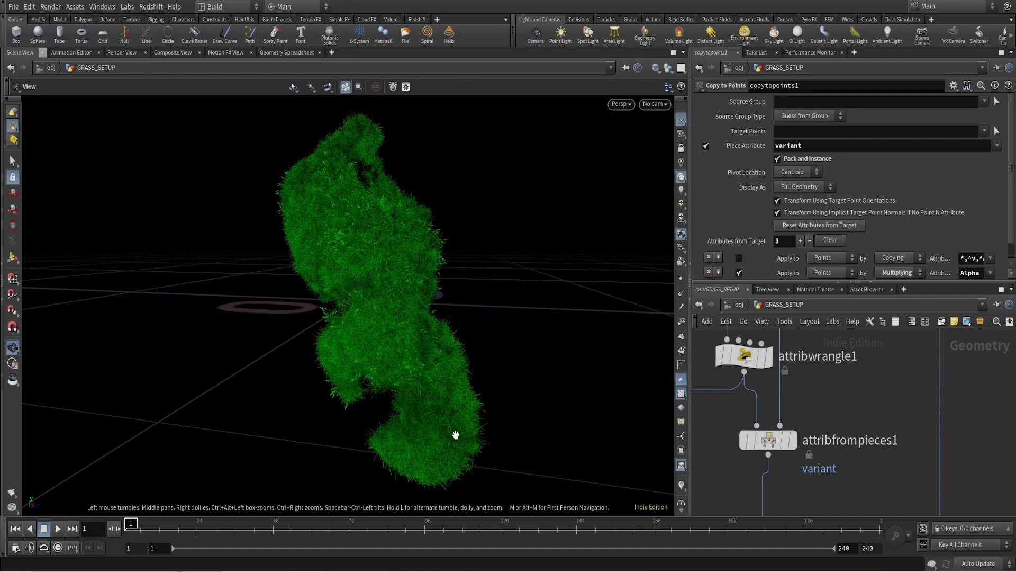
- Re-enable color1, then display and select it to show the points coloured by the variant attribute
{"action": "middle_click_drag", "start_coordinate": [837, 475], "coordinate": [845, 354]}
{"action": "scroll", "coordinate": [793, 425], "scroll_direction": "up", "scroll_amount": 2}
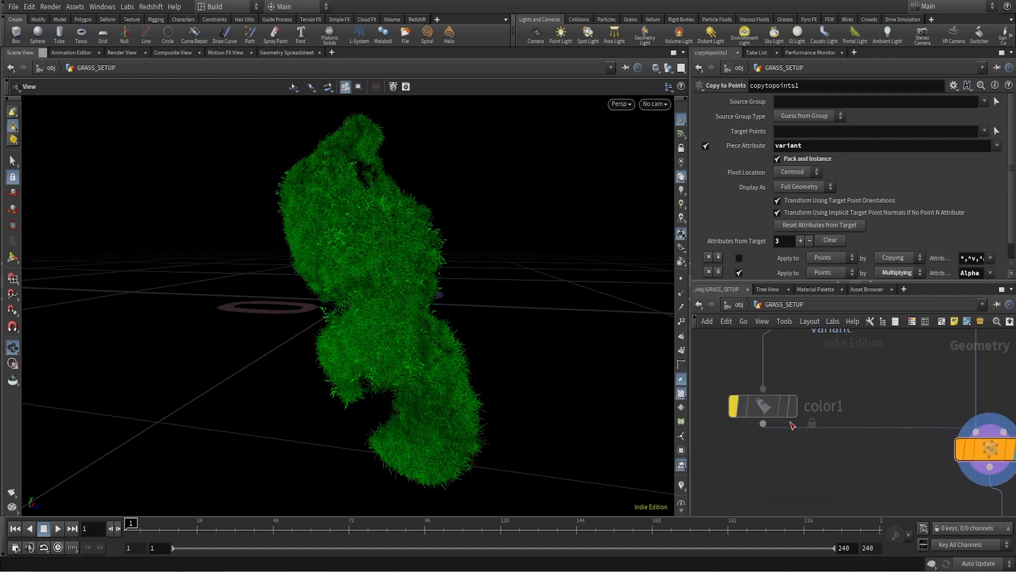
{"action": "mouse_move", "coordinate": [763, 406]}
{"action": "left_click", "coordinate": [728, 373]}
{"action": "left_click", "coordinate": [798, 367]}
{"action": "left_click", "coordinate": [767, 405]}
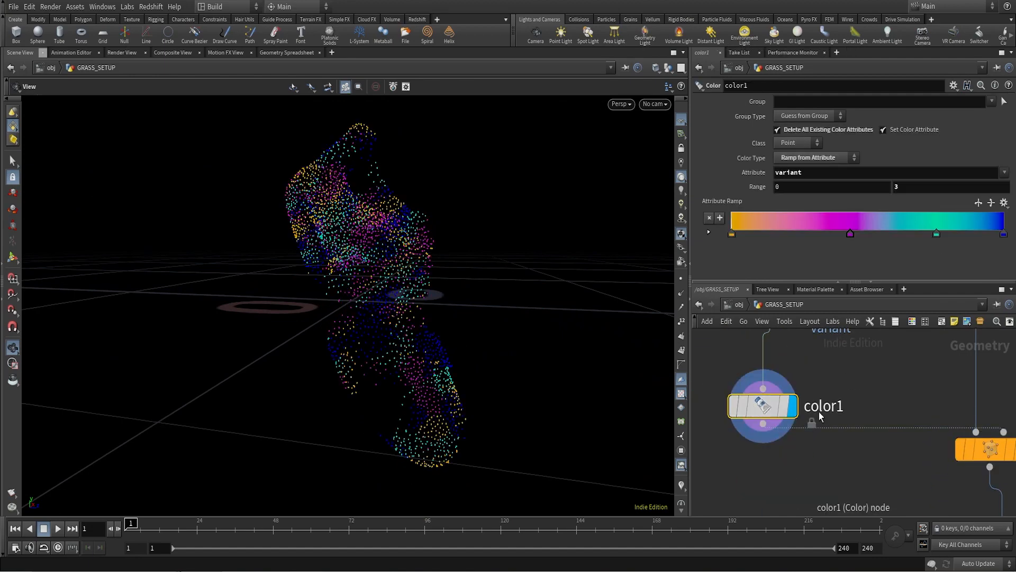
{"action": "scroll", "coordinate": [820, 414], "scroll_direction": "down", "scroll_amount": 3}
{"action": "middle_click_drag", "start_coordinate": [844, 391], "coordinate": [868, 465]}
{"action": "scroll", "coordinate": [818, 422], "scroll_direction": "up", "scroll_amount": 1}
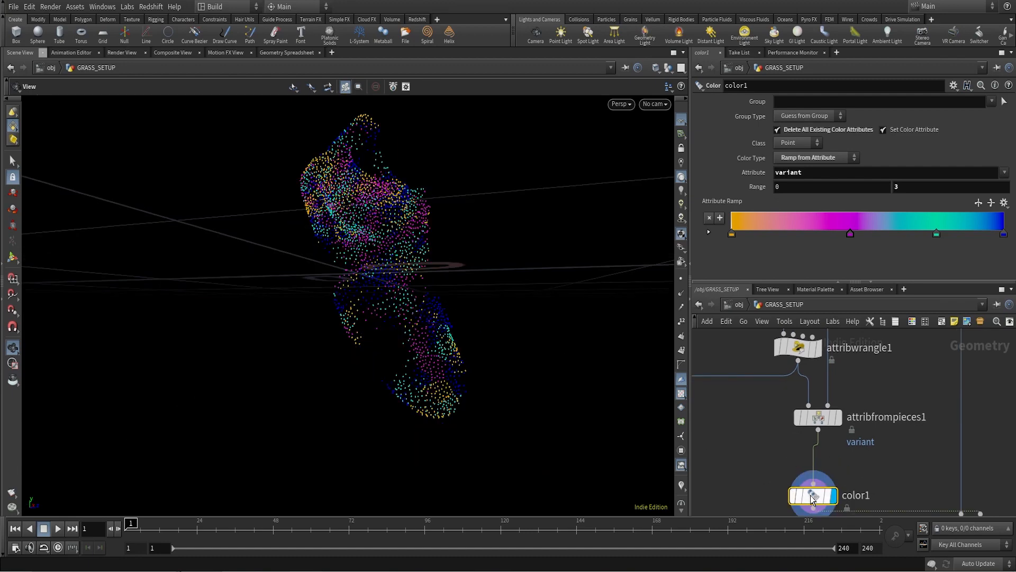
- Turn on the variant visualizer to show each scattered point's variant number in the viewport
{"action": "left_click_drag", "start_coordinate": [479, 354], "coordinate": [467, 306]}
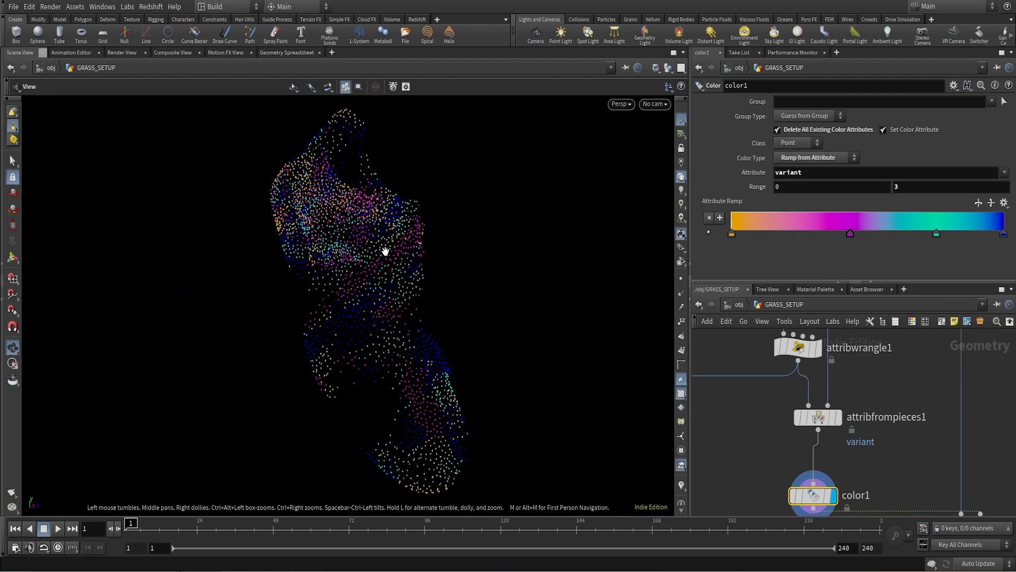
{"action": "left_click_drag", "start_coordinate": [331, 227], "coordinate": [352, 239]}
{"action": "middle_click_drag", "start_coordinate": [753, 455], "coordinate": [748, 406]}
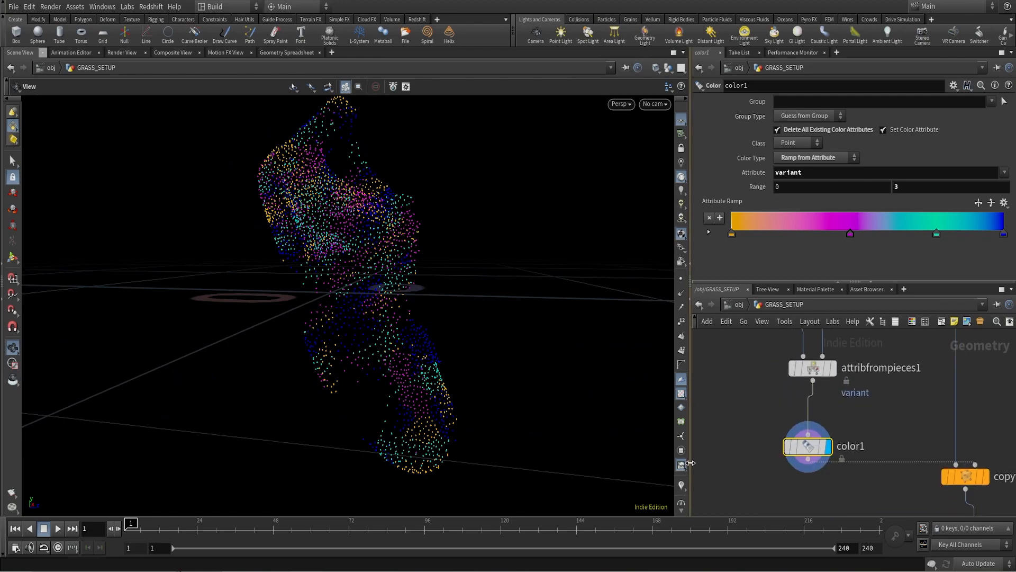
{"action": "left_click", "coordinate": [682, 485]}
{"action": "right_click", "coordinate": [684, 483]}
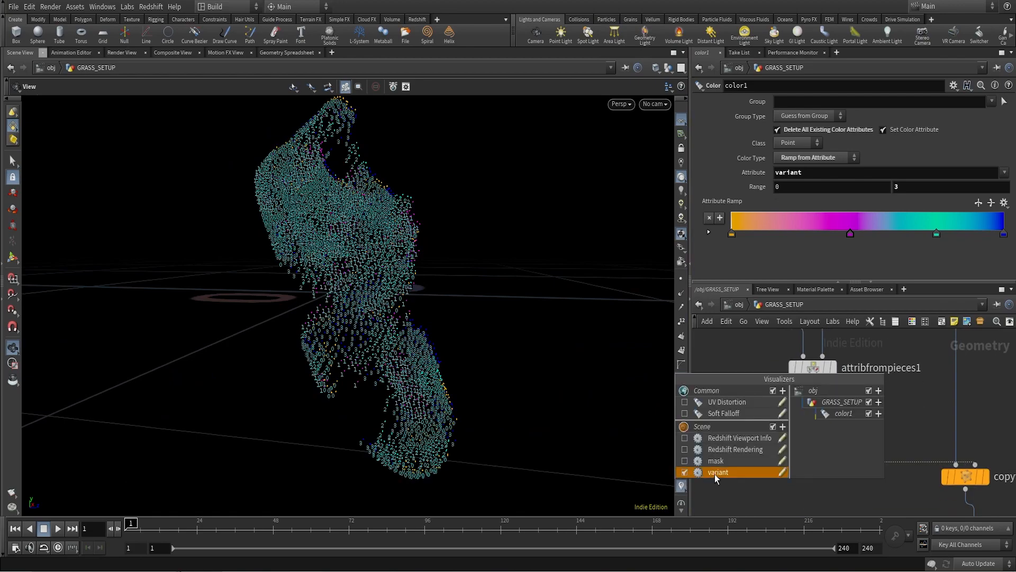
- Examine the variant numbers on the scattered points up close, and hide the visualizer markers again
{"action": "right_click_drag", "start_coordinate": [449, 411], "coordinate": [525, 318]}
{"action": "left_click_drag", "start_coordinate": [535, 276], "coordinate": [340, 367]}
{"action": "right_click_drag", "start_coordinate": [341, 367], "coordinate": [295, 327]}
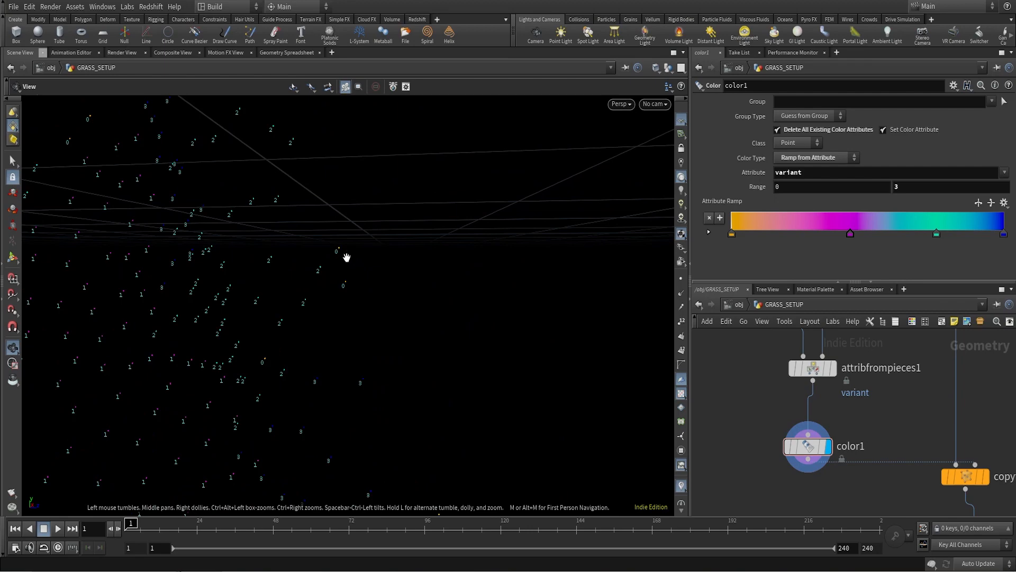
{"action": "right_click_drag", "start_coordinate": [347, 258], "coordinate": [318, 314]}
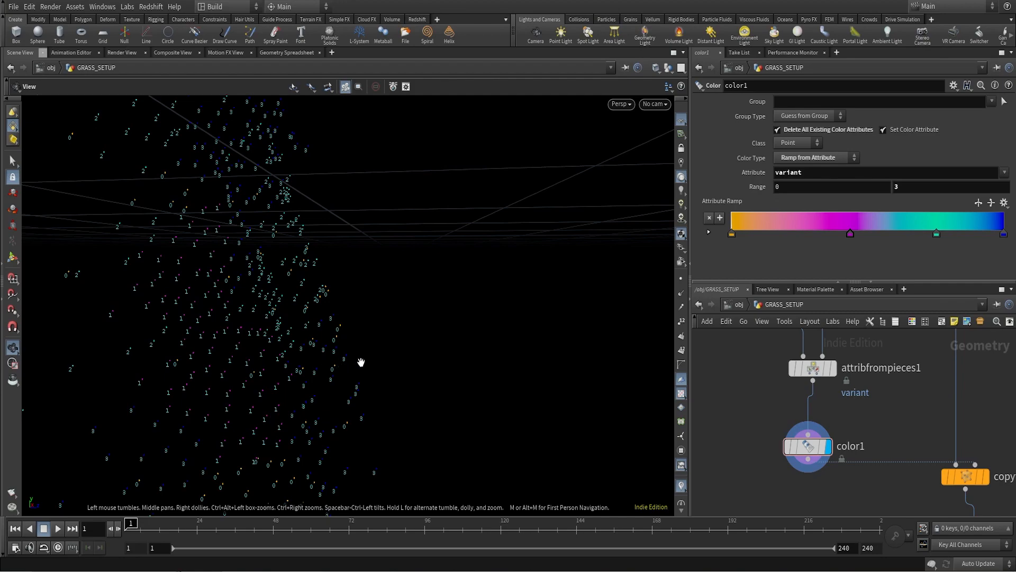
{"action": "left_click_drag", "start_coordinate": [272, 240], "coordinate": [195, 230]}
{"action": "right_click_drag", "start_coordinate": [328, 250], "coordinate": [300, 320]}
{"action": "left_click_drag", "start_coordinate": [300, 320], "coordinate": [339, 323]}
{"action": "left_click", "coordinate": [681, 485]}
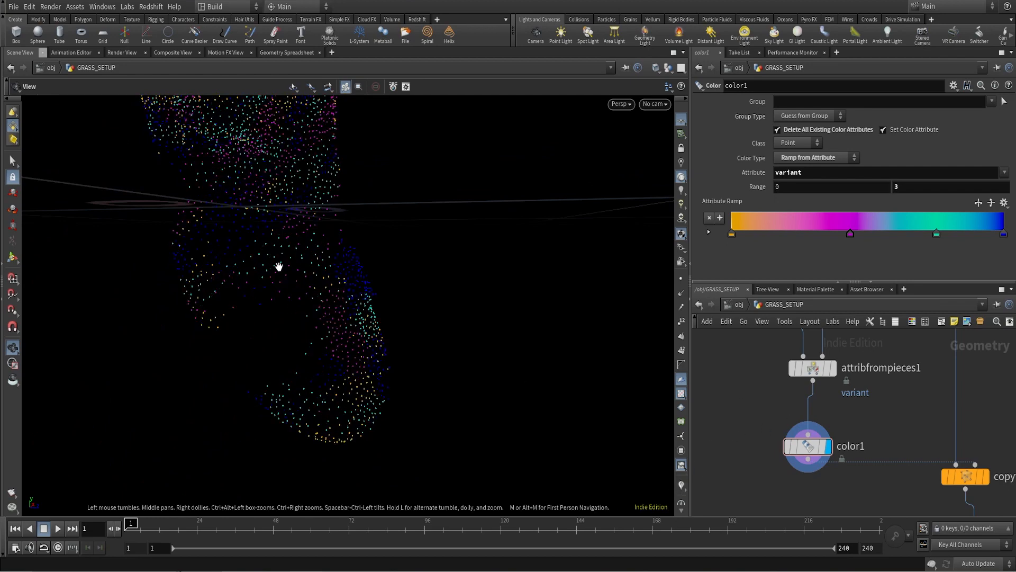
{"action": "left_click_drag", "start_coordinate": [279, 265], "coordinate": [335, 316]}
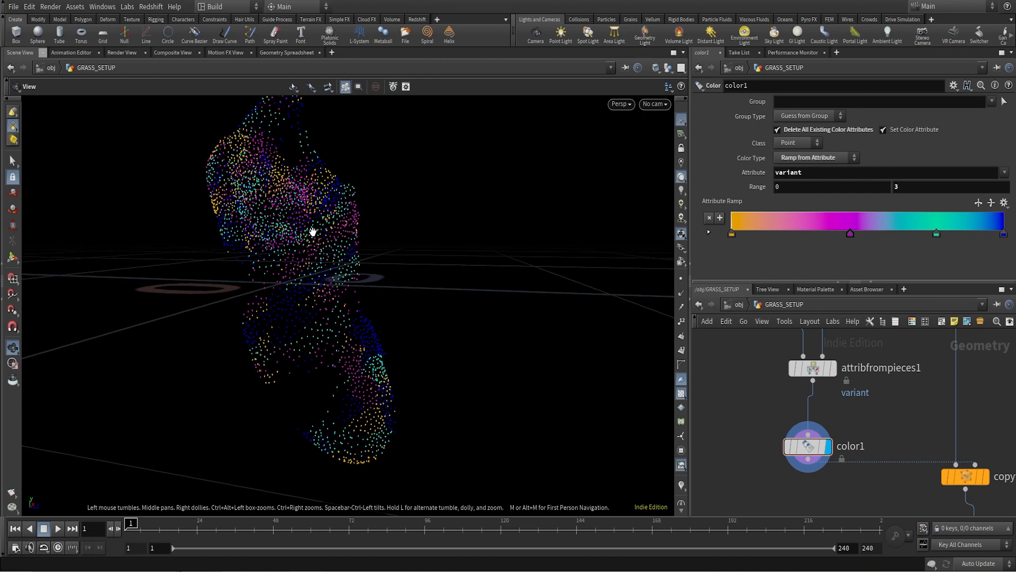
- Select attribfrompieces1 and trace its inputs back to attribwrangle1 and object_merge2 in the network
{"action": "middle_click_drag", "start_coordinate": [955, 403], "coordinate": [971, 449]}
{"action": "scroll", "coordinate": [971, 449], "scroll_direction": "up", "scroll_amount": 1}
{"action": "left_click", "coordinate": [807, 406]}
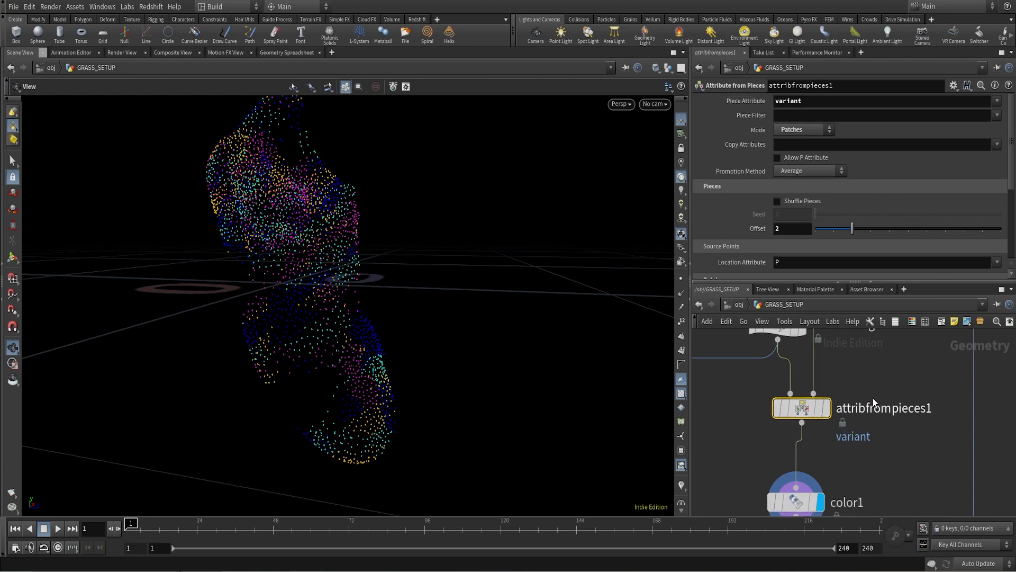
{"action": "scroll", "coordinate": [872, 398], "scroll_direction": "down", "scroll_amount": 3}
{"action": "scroll", "coordinate": [818, 465], "scroll_direction": "up", "scroll_amount": 1}
{"action": "scroll", "coordinate": [936, 401], "scroll_direction": "down", "scroll_amount": 4}
{"action": "middle_click_drag", "start_coordinate": [936, 401], "coordinate": [906, 472]}
{"action": "scroll", "coordinate": [934, 387], "scroll_direction": "up", "scroll_amount": 4}
{"action": "scroll", "coordinate": [953, 374], "scroll_direction": "down", "scroll_amount": 3}
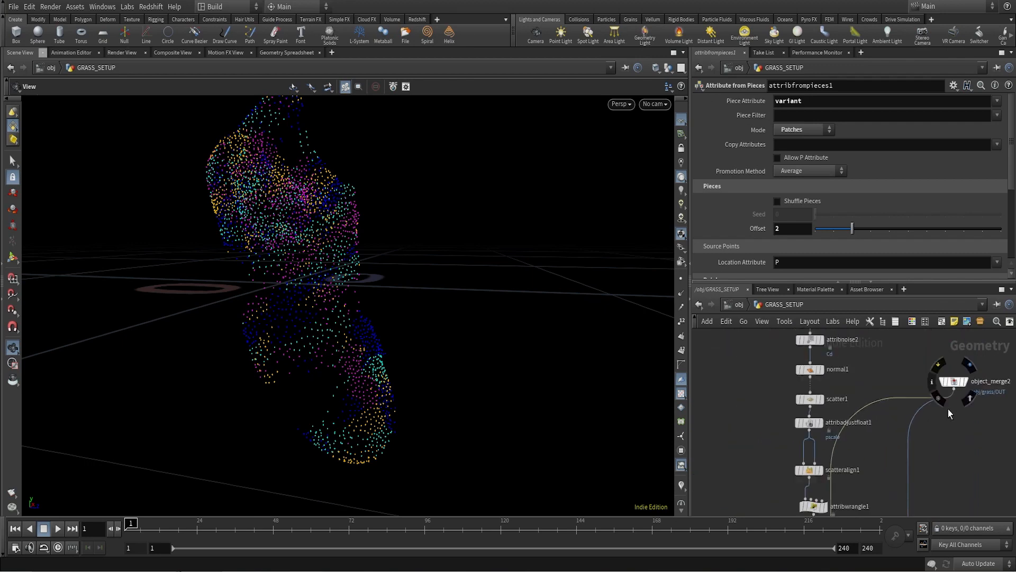
{"action": "scroll", "coordinate": [847, 445], "scroll_direction": "up", "scroll_amount": 2}
{"action": "scroll", "coordinate": [847, 434], "scroll_direction": "up", "scroll_amount": 3}
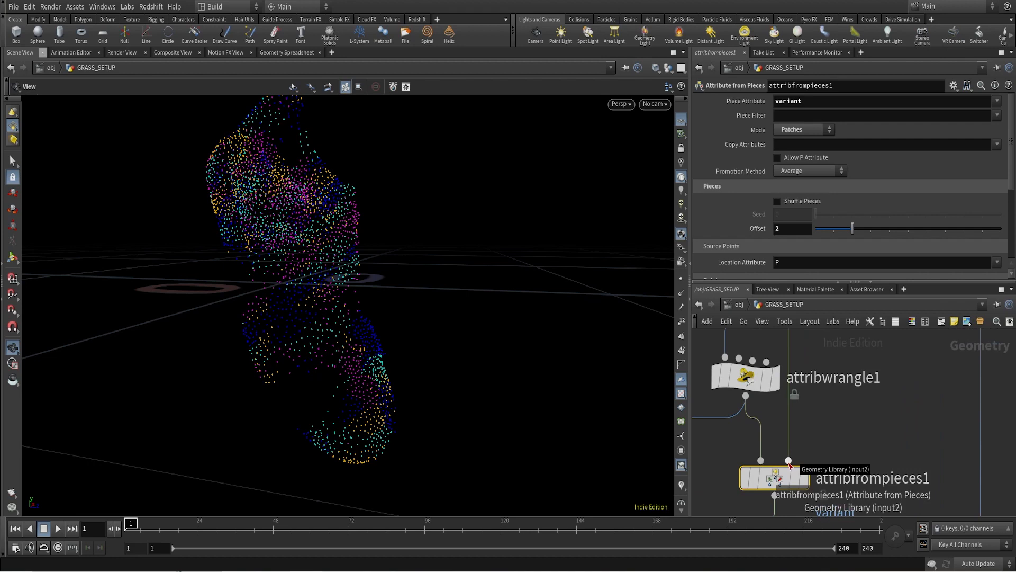
{"action": "scroll", "coordinate": [868, 394], "scroll_direction": "down", "scroll_amount": 3}
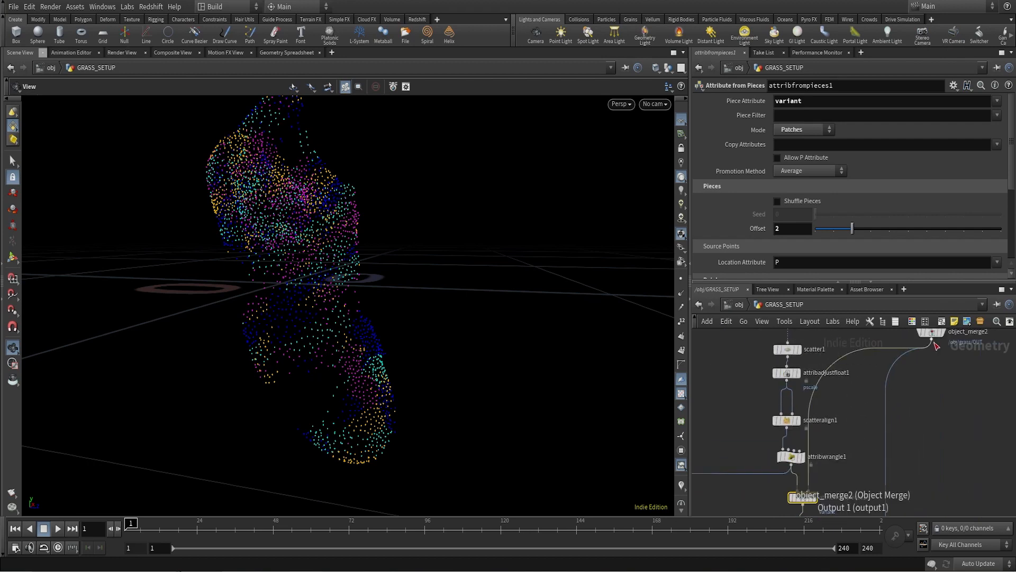
{"action": "scroll", "coordinate": [847, 408], "scroll_direction": "up", "scroll_amount": 5}
{"action": "scroll", "coordinate": [756, 414], "scroll_direction": "down", "scroll_amount": 2}
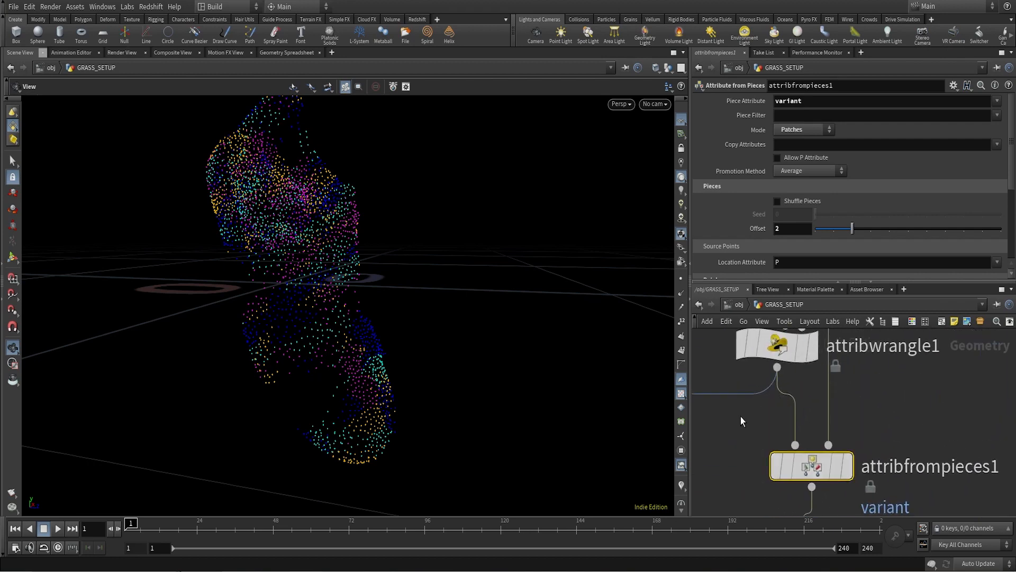
- Display the output of attribfrompieces1 and review its Mode options and Patches settings
{"action": "left_click", "coordinate": [846, 470]}
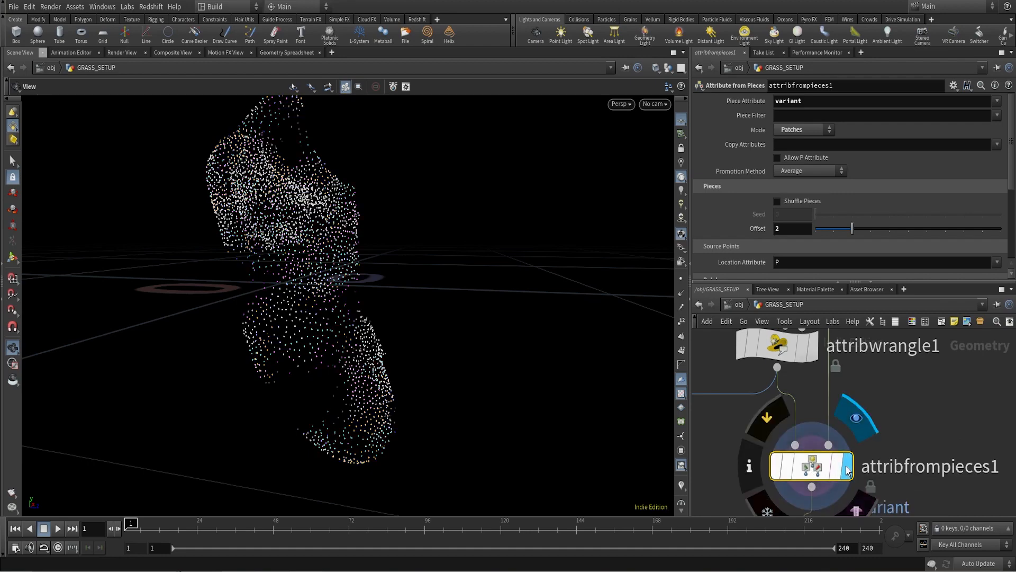
{"action": "left_click", "coordinate": [932, 411]}
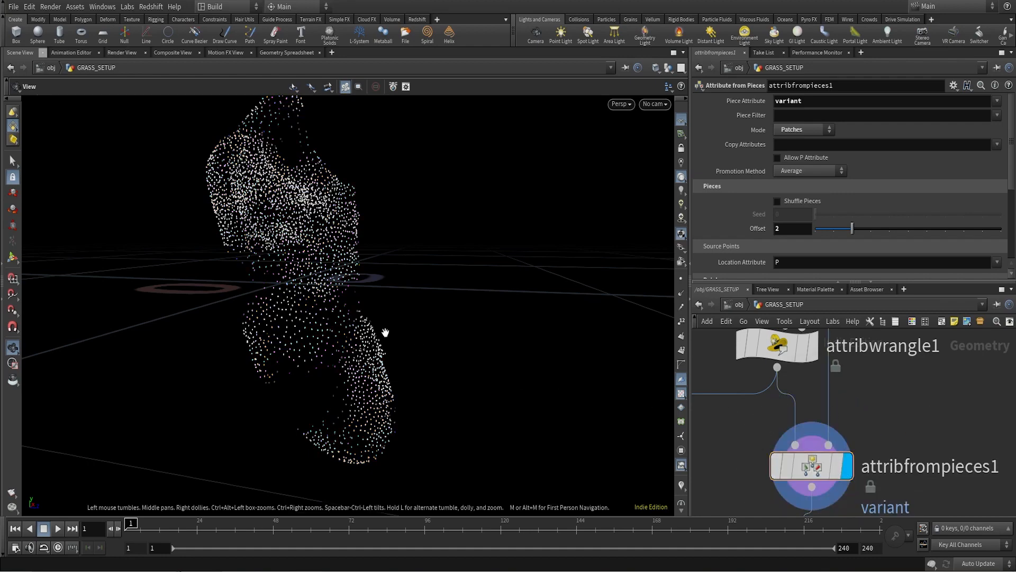
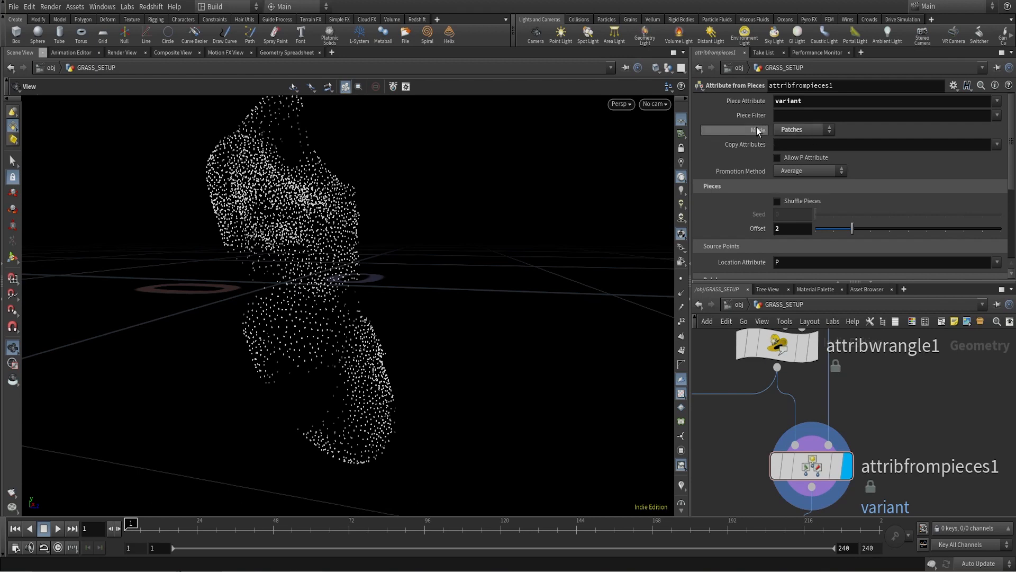
{"action": "left_click", "coordinate": [790, 129]}
{"action": "left_click", "coordinate": [785, 130]}
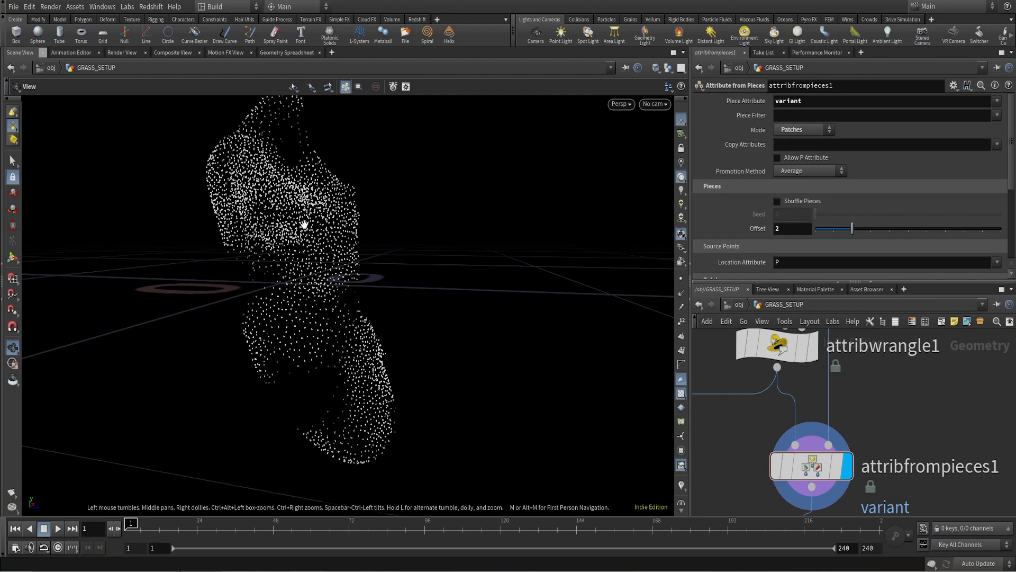
{"action": "left_click", "coordinate": [800, 130]}
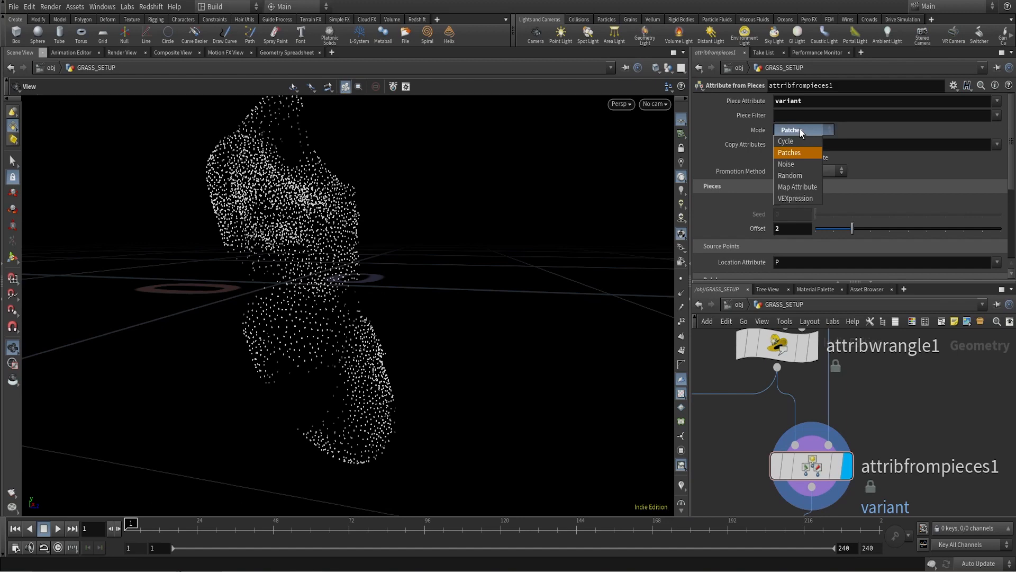
{"action": "left_click", "coordinate": [799, 128]}
{"action": "scroll", "coordinate": [748, 222], "scroll_direction": "down", "scroll_amount": 5}
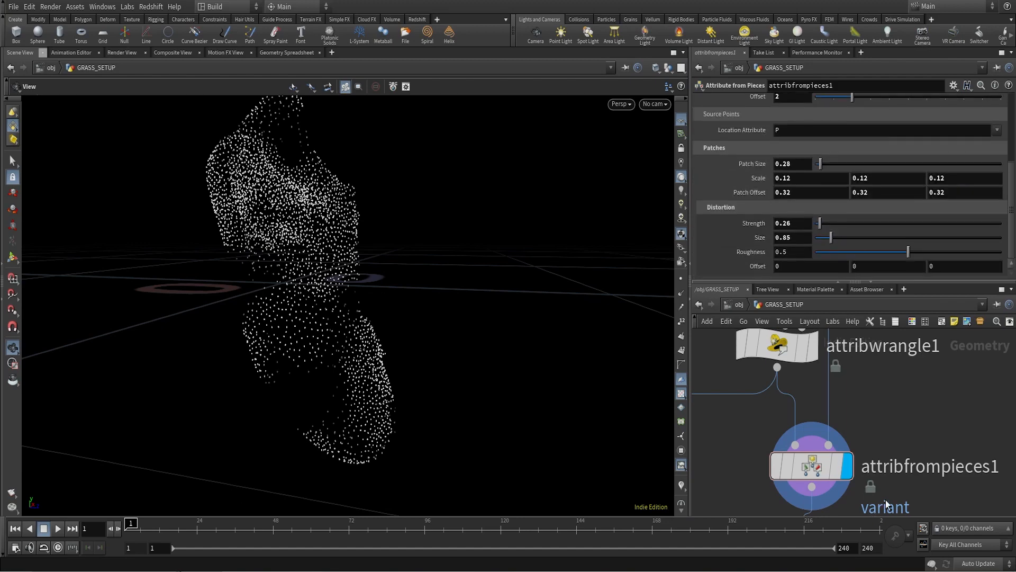
- Select the color1 node and display its output in the viewport
{"action": "scroll", "coordinate": [886, 484], "scroll_direction": "down", "scroll_amount": 4}
{"action": "middle_click_drag", "start_coordinate": [888, 481], "coordinate": [893, 402]}
{"action": "scroll", "coordinate": [879, 454], "scroll_direction": "up", "scroll_amount": 4}
{"action": "left_click", "coordinate": [849, 474]}
{"action": "left_click", "coordinate": [810, 471]}
{"action": "scroll", "coordinate": [882, 456], "scroll_direction": "down", "scroll_amount": 3}
{"action": "middle_click_drag", "start_coordinate": [882, 457], "coordinate": [882, 469]}
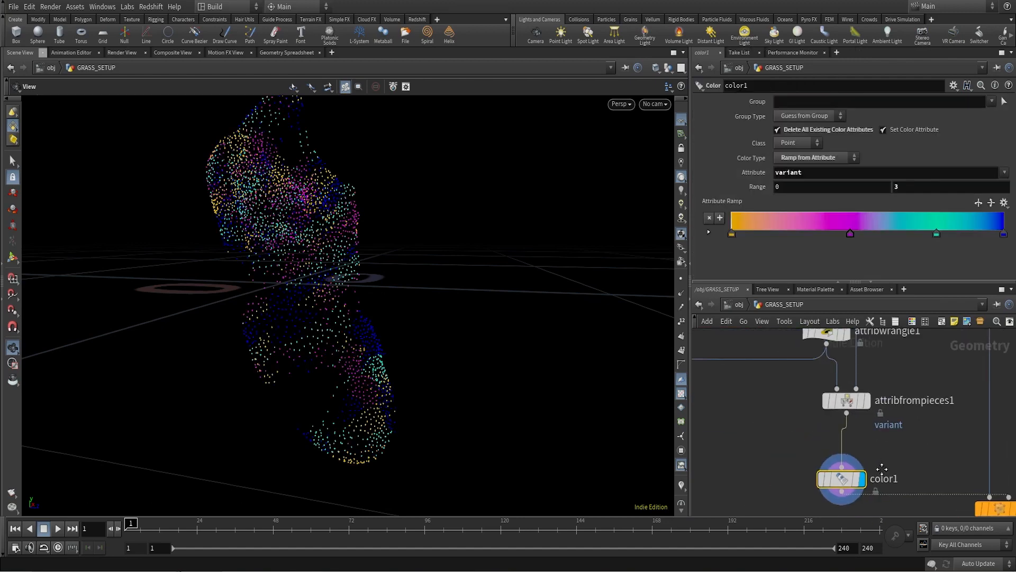
{"action": "scroll", "coordinate": [881, 468], "scroll_direction": "up", "scroll_amount": 2}
- On attribfrompieces1, set Patch Size to 0.51, distortion Size to 0.71 and distortion Strength to 0.31
{"action": "left_click", "coordinate": [842, 426]}
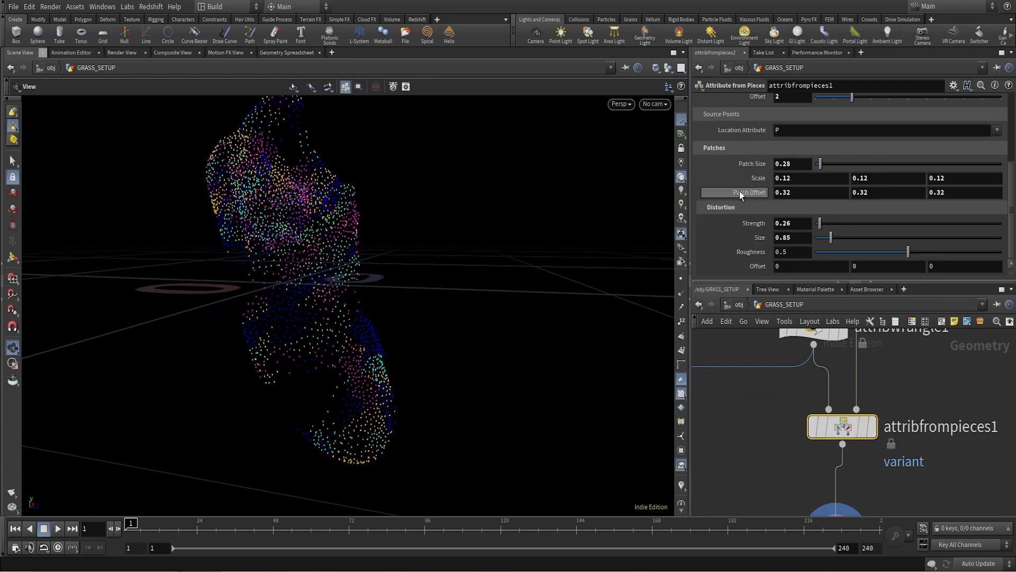
{"action": "scroll", "coordinate": [741, 192], "scroll_direction": "up", "scroll_amount": 4}
{"action": "scroll", "coordinate": [754, 109], "scroll_direction": "up", "scroll_amount": 1}
{"action": "scroll", "coordinate": [760, 215], "scroll_direction": "down", "scroll_amount": 5}
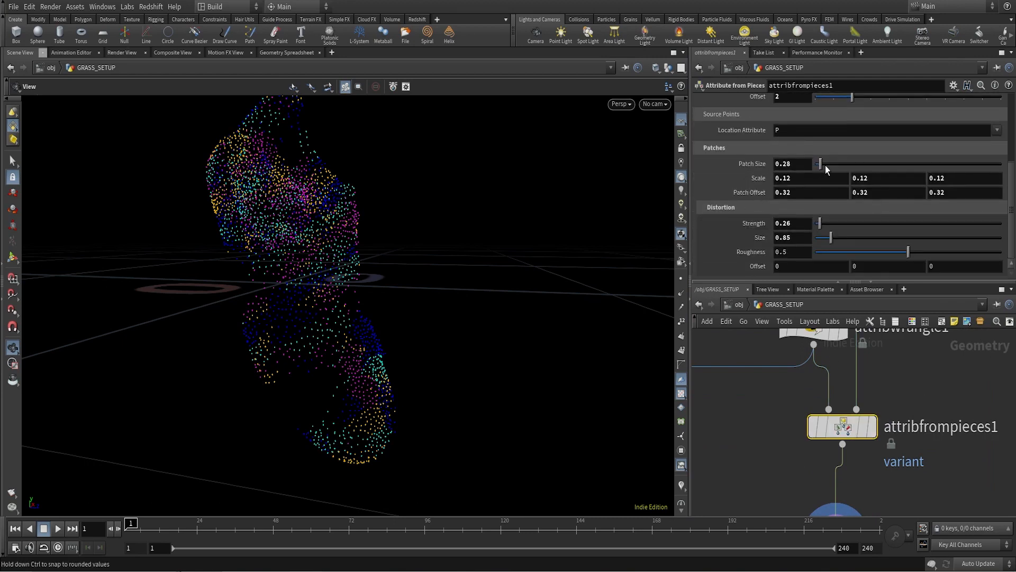
{"action": "mouse_move", "coordinate": [827, 168]}
{"action": "left_mouse_down"}
{"action": "mouse_move", "coordinate": [886, 170]}
{"action": "mouse_move", "coordinate": [852, 179]}
{"action": "mouse_move", "coordinate": [825, 171]}
{"action": "left_mouse_up"}
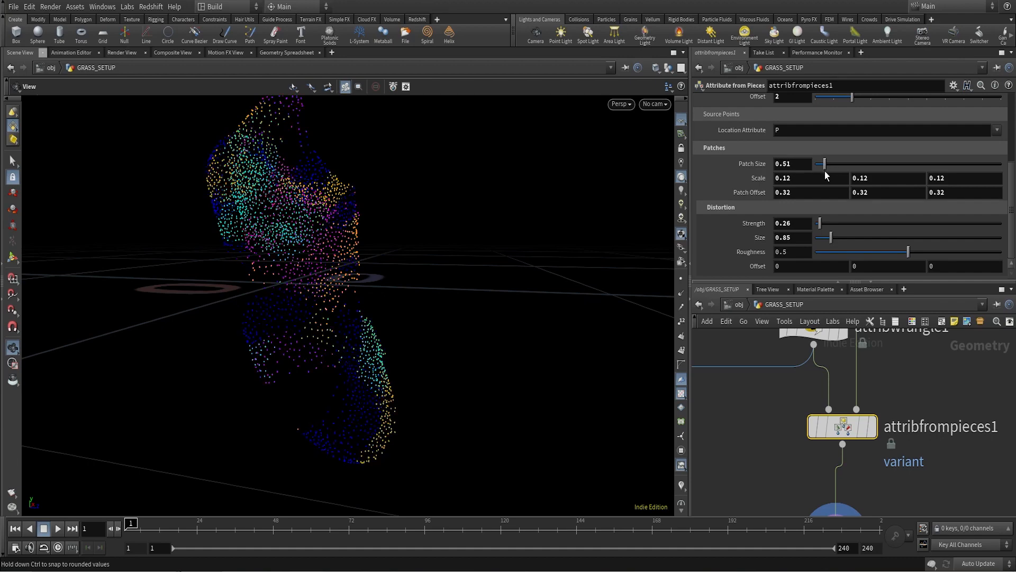
{"action": "mouse_move", "coordinate": [830, 239]}
{"action": "left_mouse_down"}
{"action": "mouse_move", "coordinate": [899, 227]}
{"action": "mouse_move", "coordinate": [827, 236]}
{"action": "mouse_move", "coordinate": [830, 219]}
{"action": "mouse_move", "coordinate": [841, 218]}
{"action": "mouse_move", "coordinate": [821, 221]}
{"action": "left_mouse_up"}
- Examine the colored variant patches across the scattered points from several angles
{"action": "mouse_move", "coordinate": [442, 272]}
{"action": "left_mouse_down"}
{"action": "mouse_move", "coordinate": [336, 263]}
{"action": "mouse_move", "coordinate": [458, 294]}
{"action": "mouse_move", "coordinate": [436, 284]}
{"action": "left_mouse_up"}
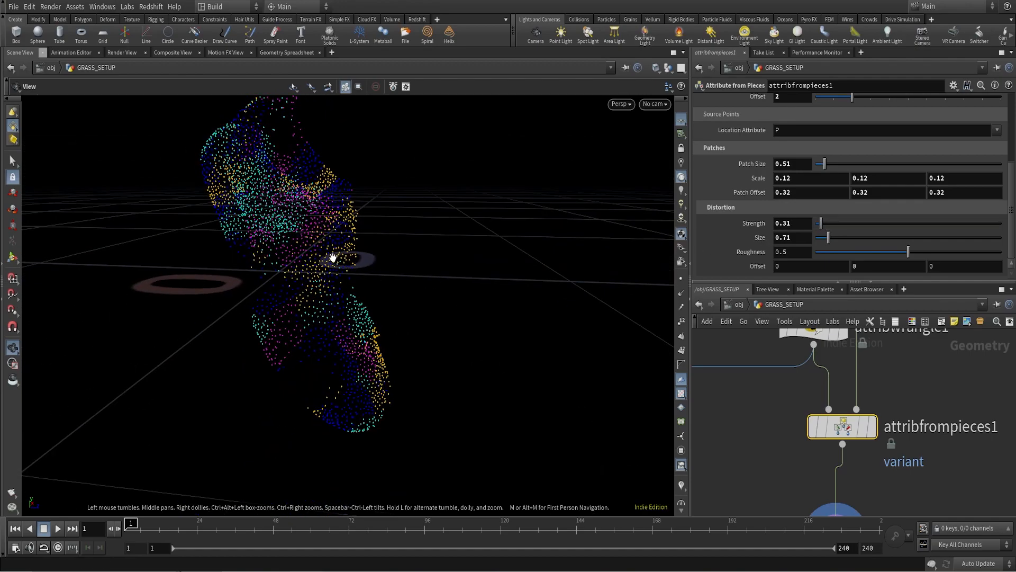
{"action": "left_click_drag", "start_coordinate": [331, 256], "coordinate": [454, 325]}
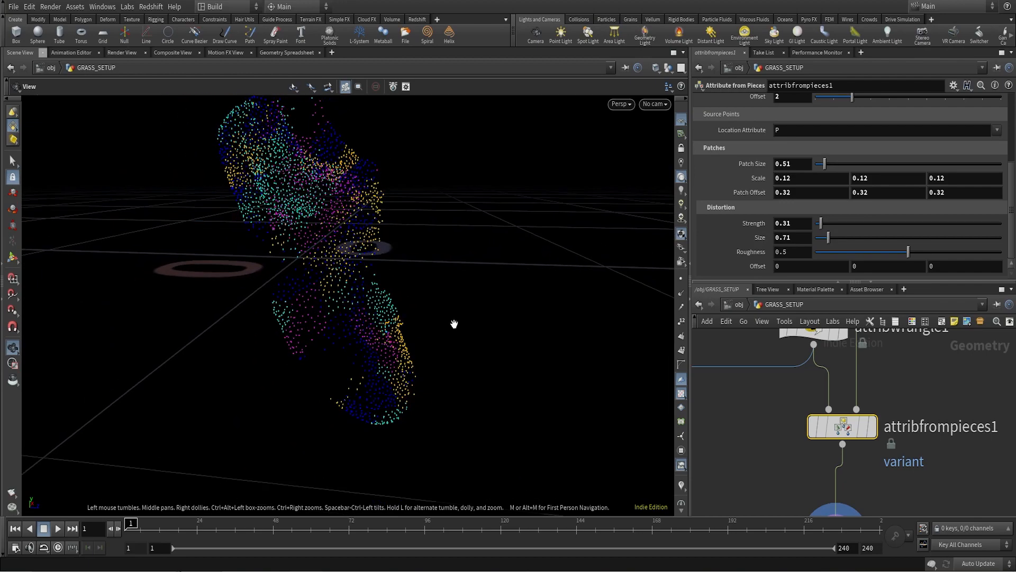
{"action": "scroll", "coordinate": [954, 398], "scroll_direction": "down", "scroll_amount": 4}
{"action": "middle_click_drag", "start_coordinate": [954, 398], "coordinate": [871, 498]}
{"action": "middle_click_drag", "start_coordinate": [910, 415], "coordinate": [936, 326]}
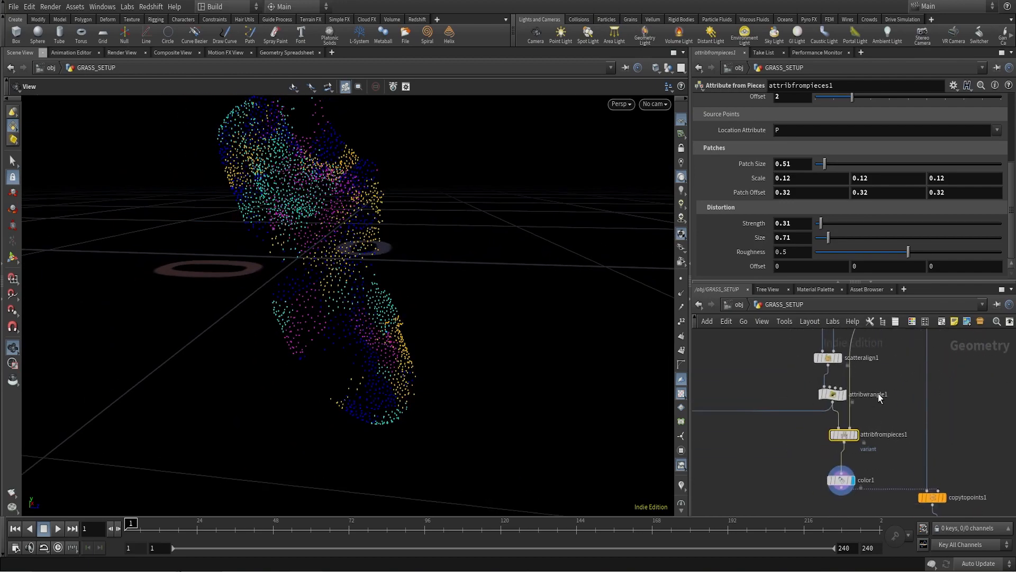
{"action": "scroll", "coordinate": [851, 430], "scroll_direction": "up", "scroll_amount": 5}
{"action": "middle_click_drag", "start_coordinate": [371, 218], "coordinate": [399, 272]}
{"action": "mouse_move", "coordinate": [380, 284]}
{"action": "left_mouse_down"}
{"action": "mouse_move", "coordinate": [367, 278]}
{"action": "mouse_move", "coordinate": [379, 293]}
{"action": "left_mouse_up"}
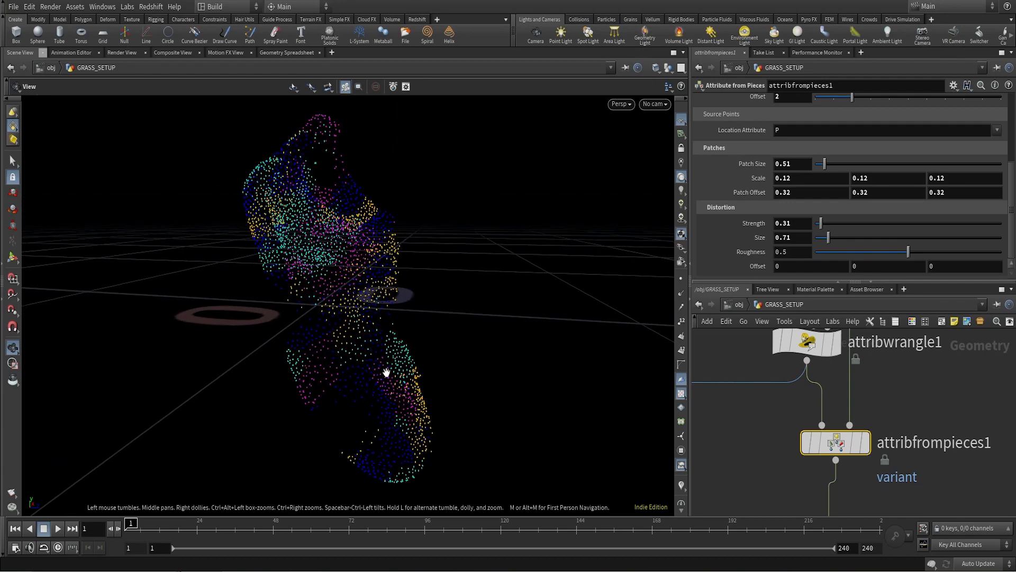
{"action": "left_click_drag", "start_coordinate": [386, 372], "coordinate": [400, 370]}
{"action": "left_click_drag", "start_coordinate": [389, 335], "coordinate": [392, 365]}
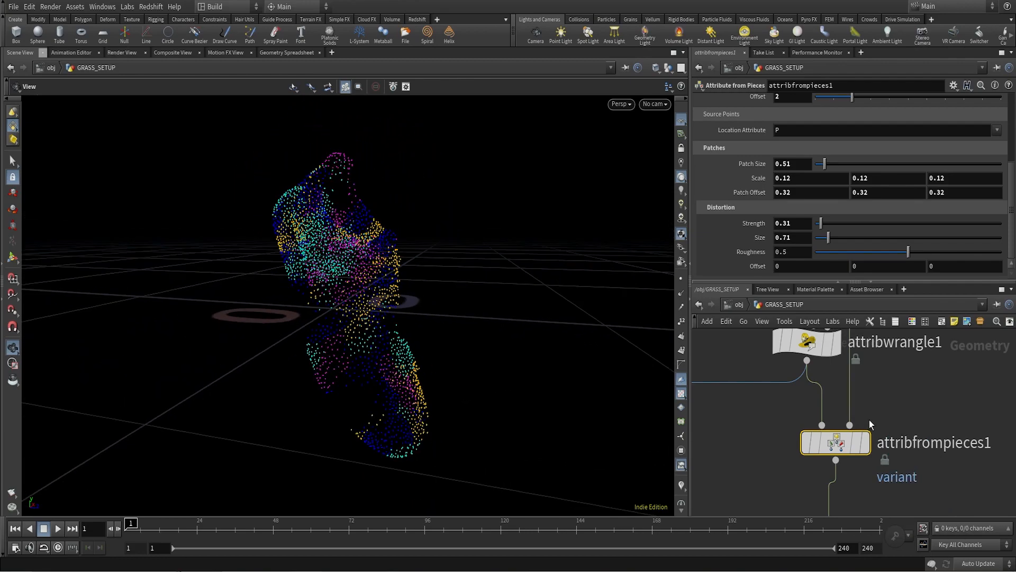
- Display the final grass result from the grass_OUT null
{"action": "scroll", "coordinate": [869, 423], "scroll_direction": "down", "scroll_amount": 4}
{"action": "middle_click_drag", "start_coordinate": [899, 445], "coordinate": [866, 337]}
{"action": "middle_click_drag", "start_coordinate": [988, 454], "coordinate": [915, 392]}
{"action": "scroll", "coordinate": [885, 418], "scroll_direction": "up", "scroll_amount": 3}
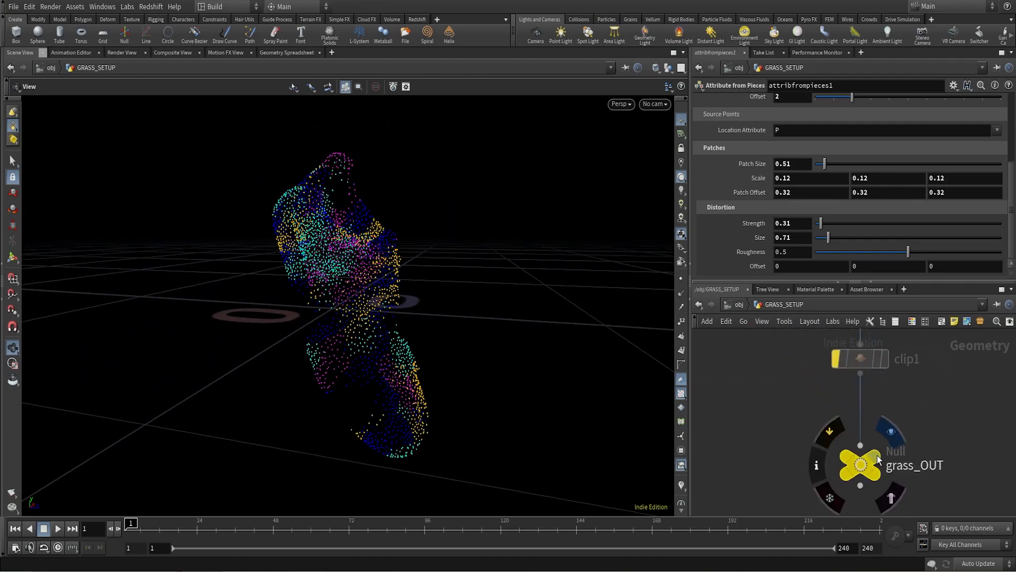
{"action": "left_click", "coordinate": [878, 455]}
- Select attribfrompieces1 and review its parameters from Piece Attribute through the Patches and Distortion settings
{"action": "scroll", "coordinate": [764, 393], "scroll_direction": "down", "scroll_amount": 3}
{"action": "middle_click_drag", "start_coordinate": [778, 387], "coordinate": [887, 490]}
{"action": "scroll", "coordinate": [853, 460], "scroll_direction": "up", "scroll_amount": 3}
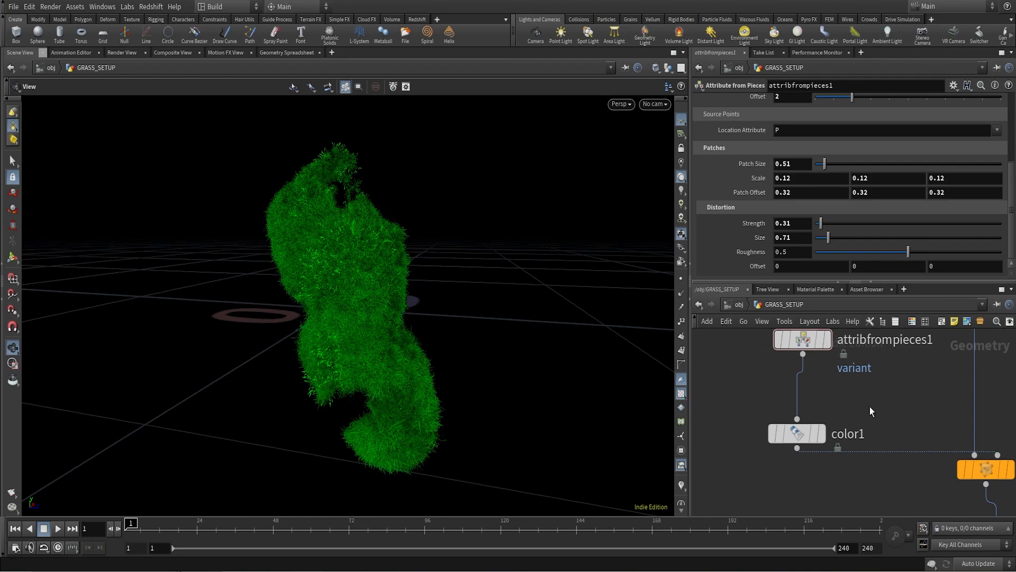
{"action": "scroll", "coordinate": [869, 400], "scroll_direction": "down", "scroll_amount": 3}
{"action": "middle_click_drag", "start_coordinate": [869, 399], "coordinate": [872, 445]}
{"action": "scroll", "coordinate": [819, 409], "scroll_direction": "up", "scroll_amount": 3}
{"action": "left_click", "coordinate": [841, 418]}
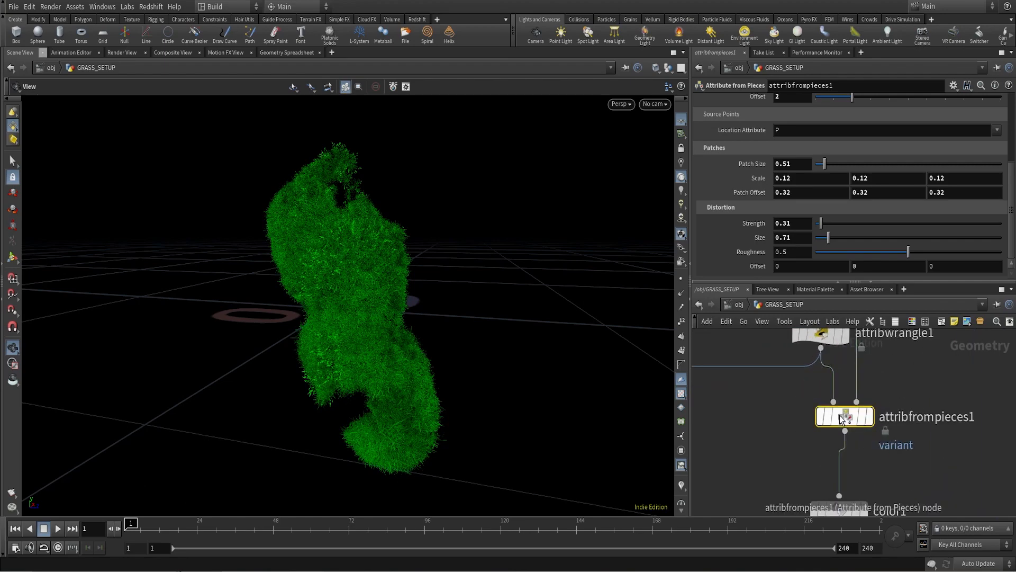
{"action": "scroll", "coordinate": [780, 155], "scroll_direction": "up", "scroll_amount": 5}
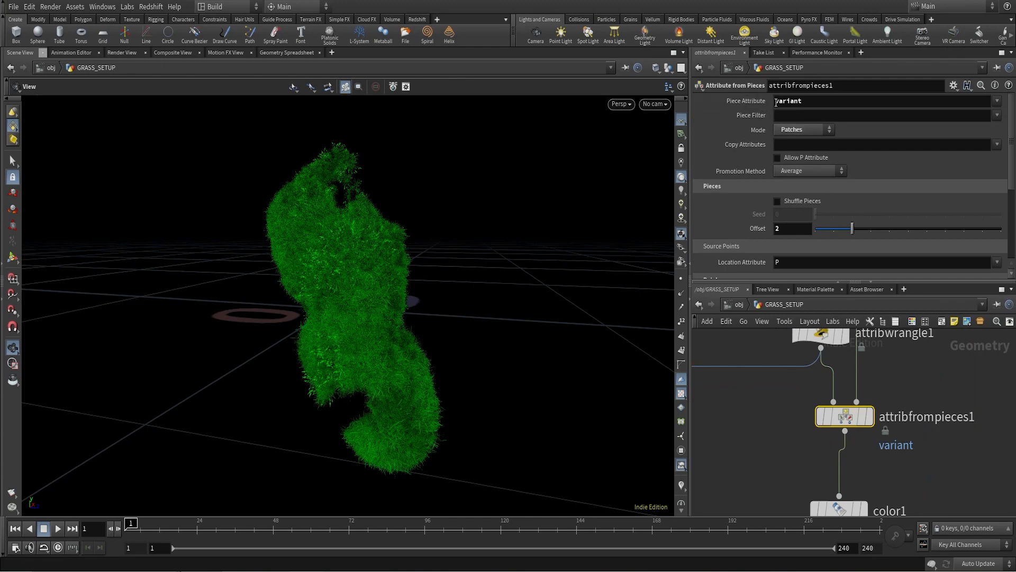
{"action": "scroll", "coordinate": [789, 186], "scroll_direction": "down", "scroll_amount": 5}
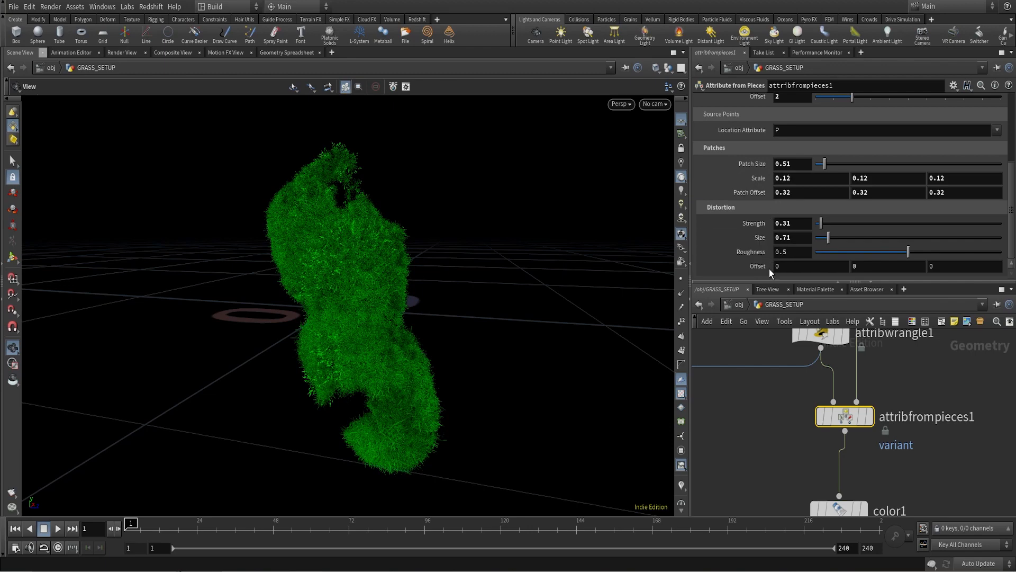
{"action": "scroll", "coordinate": [782, 405], "scroll_direction": "down", "scroll_amount": 2}
{"action": "scroll", "coordinate": [781, 405], "scroll_direction": "up", "scroll_amount": 2}
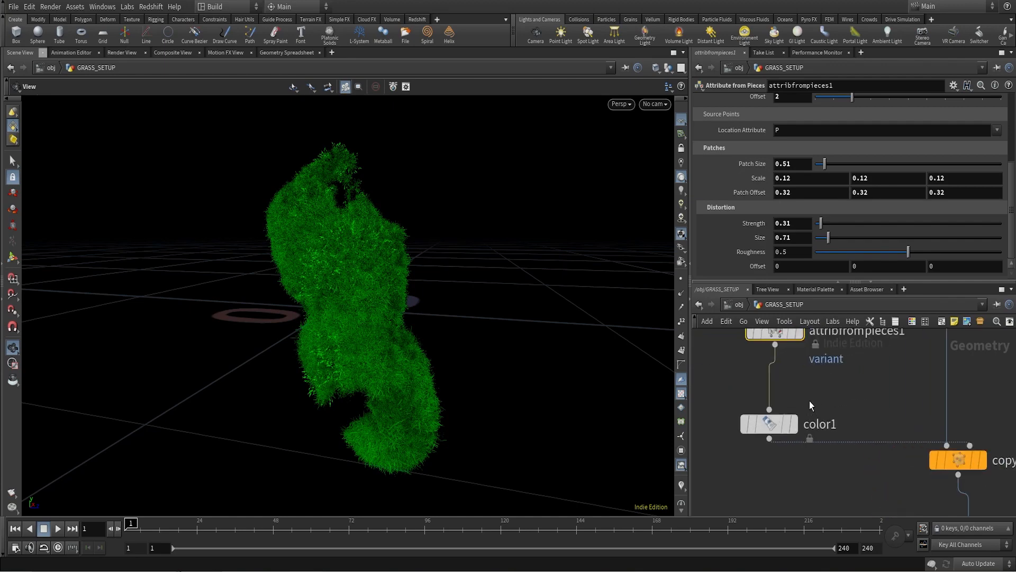
- Bypass the color1 node between attribfrompieces1 and copytopoints1
{"action": "left_click", "coordinate": [767, 423]}
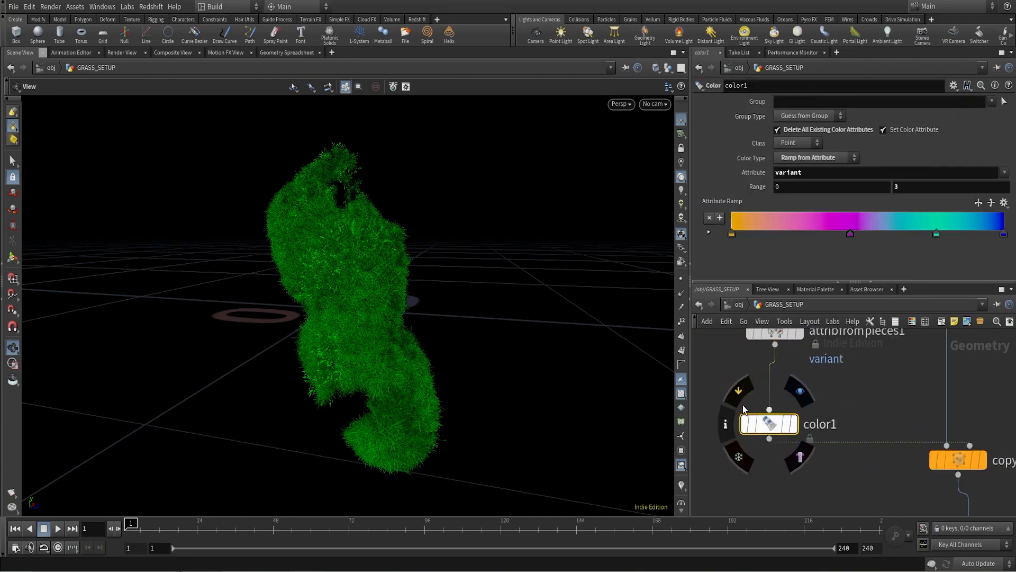
{"action": "left_click", "coordinate": [736, 390]}
{"action": "scroll", "coordinate": [856, 397], "scroll_direction": "down", "scroll_amount": 3}
{"action": "middle_click_drag", "start_coordinate": [857, 396], "coordinate": [816, 392]}
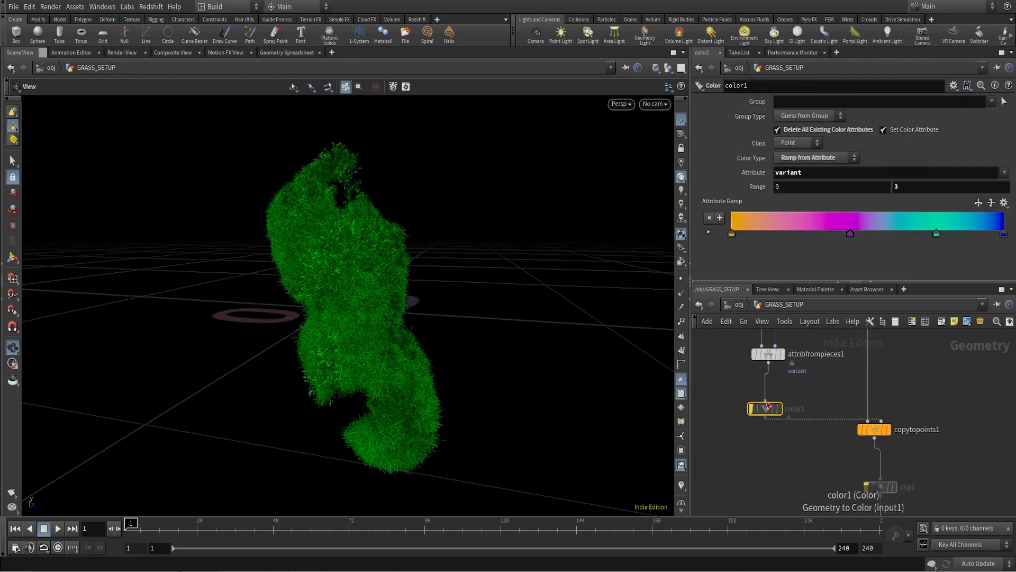
- Display and select copytopoints1 to review its Copy to Points settings
{"action": "scroll", "coordinate": [766, 401], "scroll_direction": "up", "scroll_amount": 2}
{"action": "middle_click_drag", "start_coordinate": [827, 454], "coordinate": [753, 450]}
{"action": "scroll", "coordinate": [854, 444], "scroll_direction": "up", "scroll_amount": 2}
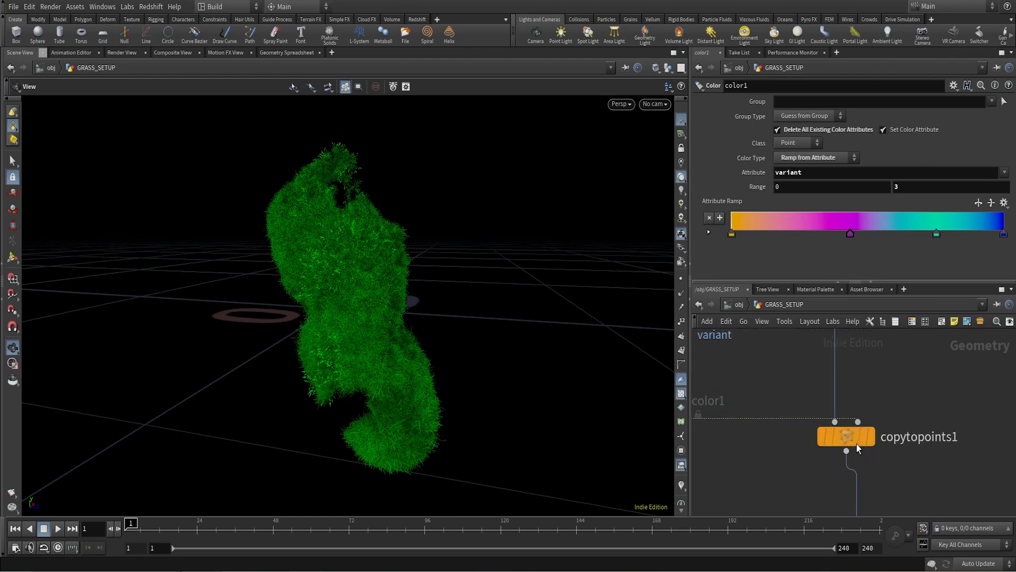
{"action": "left_click", "coordinate": [856, 443]}
{"action": "left_click", "coordinate": [872, 439]}
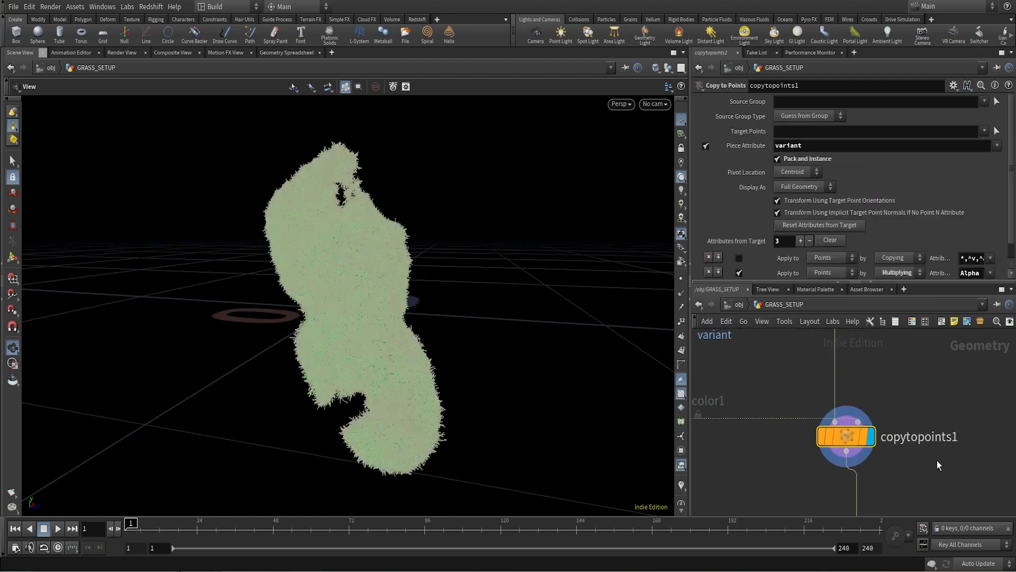
- Display the final grass from the grass_OUT null and select that null
{"action": "scroll", "coordinate": [926, 429], "scroll_direction": "down", "scroll_amount": 3}
{"action": "middle_click_drag", "start_coordinate": [920, 477], "coordinate": [899, 402]}
{"action": "scroll", "coordinate": [888, 461], "scroll_direction": "up", "scroll_amount": 2}
{"action": "left_click", "coordinate": [870, 486]}
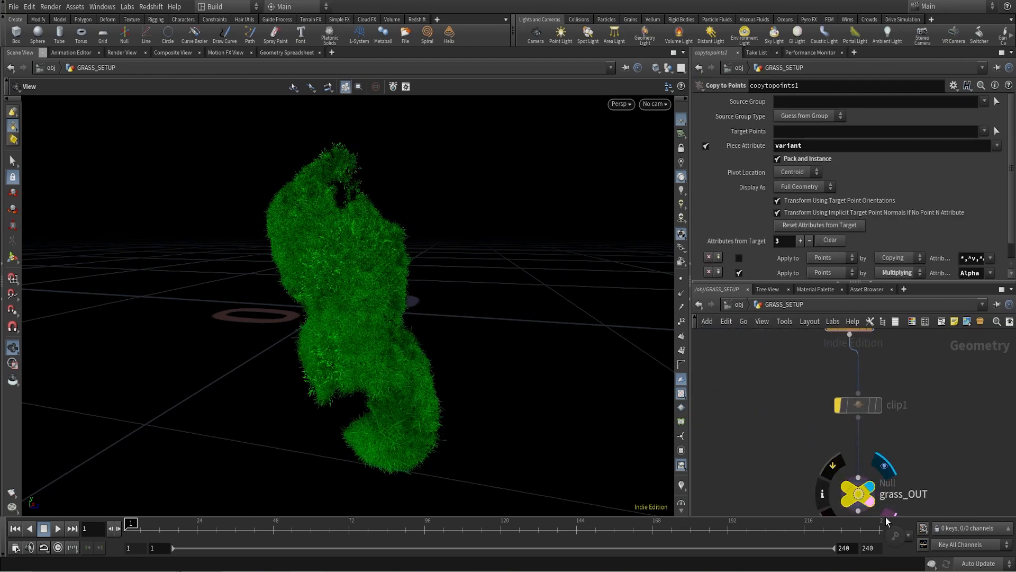
{"action": "middle_click_drag", "start_coordinate": [887, 486], "coordinate": [885, 429]}
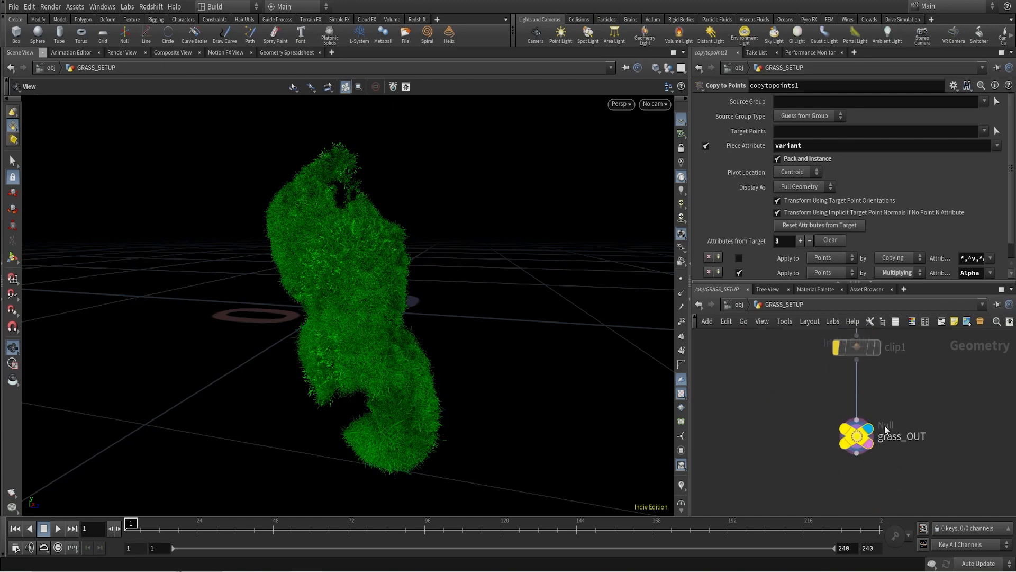
{"action": "left_click", "coordinate": [857, 437]}
{"action": "scroll", "coordinate": [922, 401], "scroll_direction": "down", "scroll_amount": 2}
{"action": "scroll", "coordinate": [923, 401], "scroll_direction": "up", "scroll_amount": 2}
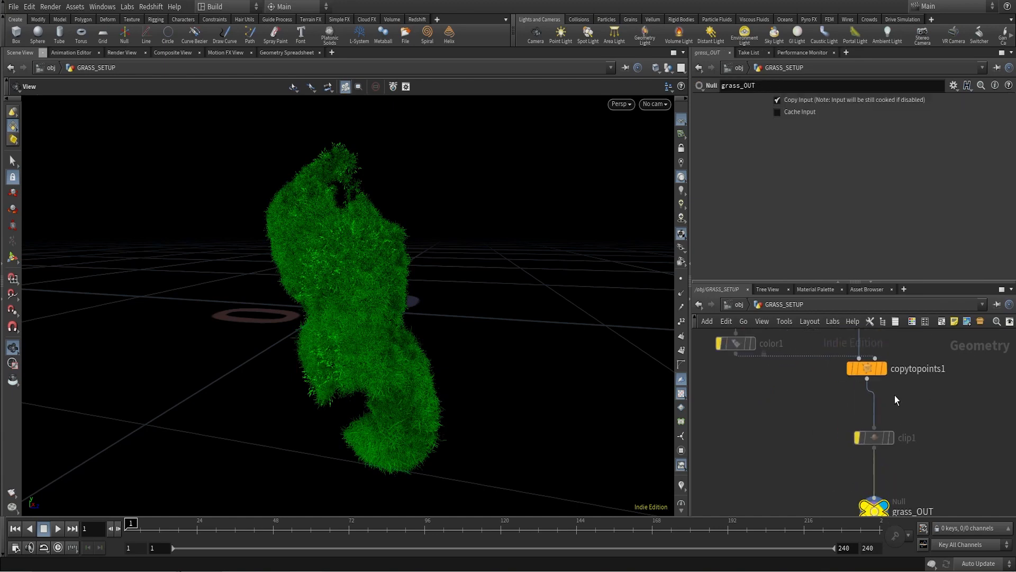
- Select copytopoints1 again and view the whole grass-covered shoe from farther away
{"action": "left_click", "coordinate": [871, 368]}
{"action": "scroll", "coordinate": [913, 431], "scroll_direction": "up", "scroll_amount": 2}
{"action": "middle_click_drag", "start_coordinate": [939, 463], "coordinate": [916, 472]}
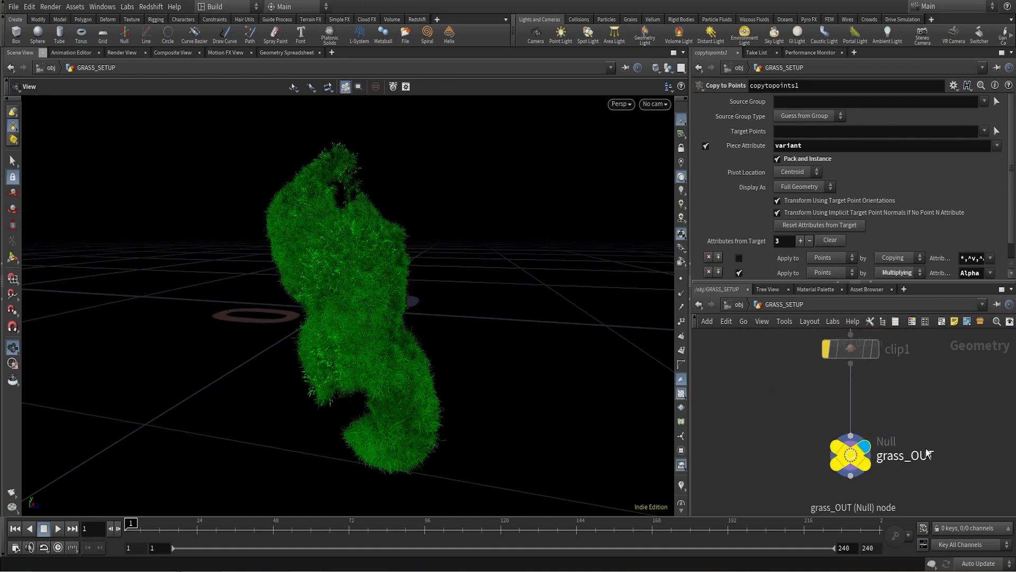
{"action": "left_click_drag", "start_coordinate": [356, 340], "coordinate": [309, 316]}
{"action": "right_click_drag", "start_coordinate": [310, 316], "coordinate": [270, 362]}
{"action": "middle_click_drag", "start_coordinate": [409, 301], "coordinate": [442, 413]}
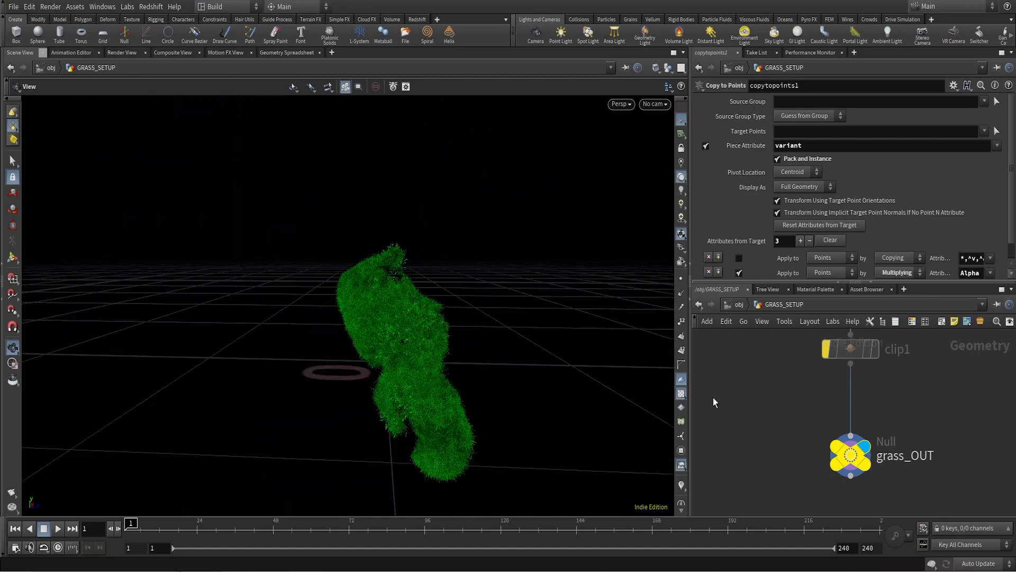
- Return to the object level, hide GRASS_SETUP, display SHOE_SETUP and go inside it
{"action": "scroll", "coordinate": [713, 398], "scroll_direction": "down", "scroll_amount": 4}
{"action": "middle_click_drag", "start_coordinate": [752, 409], "coordinate": [916, 487]}
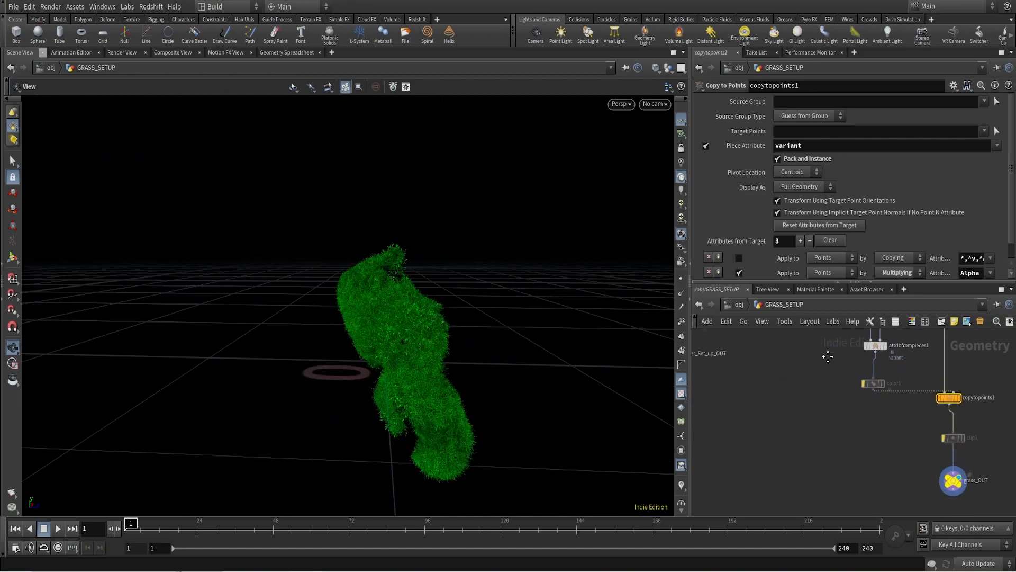
{"action": "left_click", "coordinate": [737, 305]}
{"action": "left_click", "coordinate": [868, 487]}
{"action": "middle_click_drag", "start_coordinate": [868, 487], "coordinate": [782, 463]}
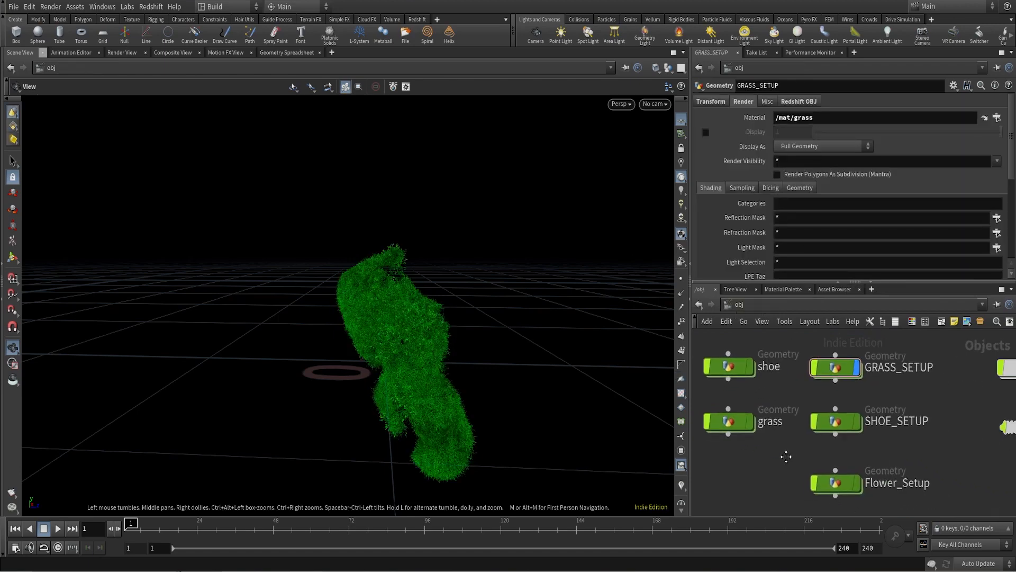
{"action": "left_click", "coordinate": [857, 372]}
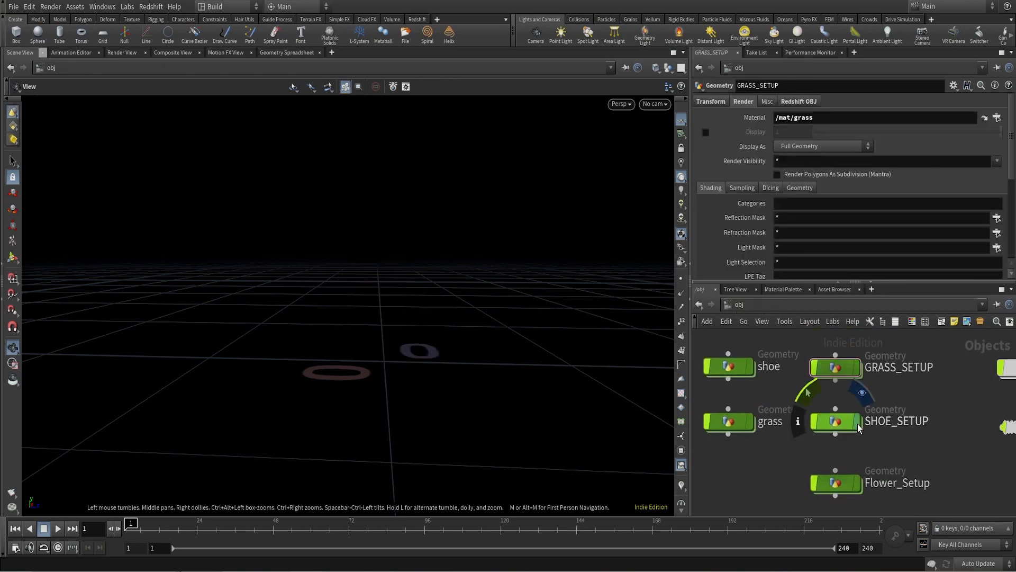
{"action": "left_click", "coordinate": [858, 427]}
{"action": "double_click", "coordinate": [842, 421]}
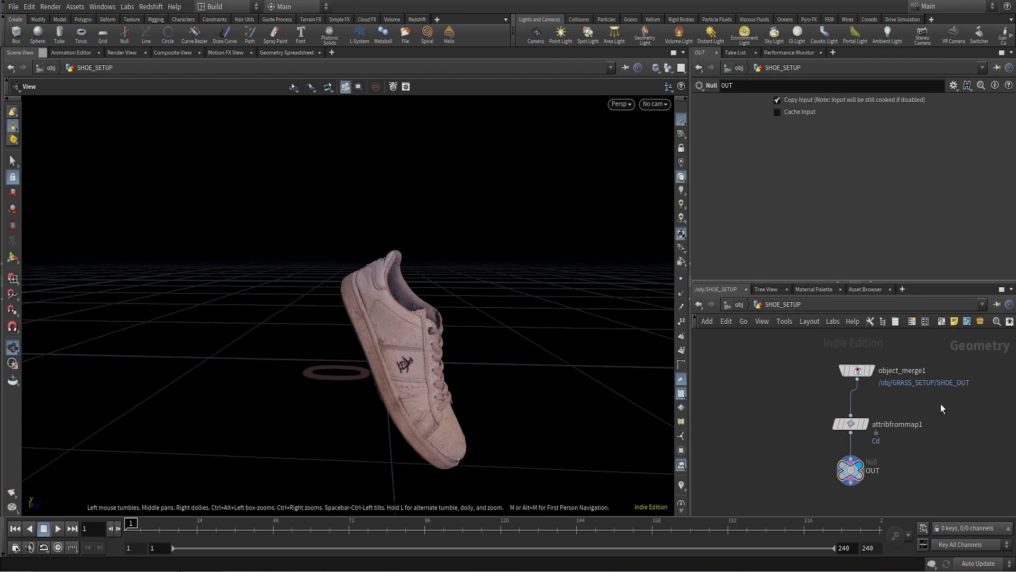
- Select object_merge1 and review the SHOE_OUT reference that brings in the shoe
{"action": "left_click", "coordinate": [855, 380]}
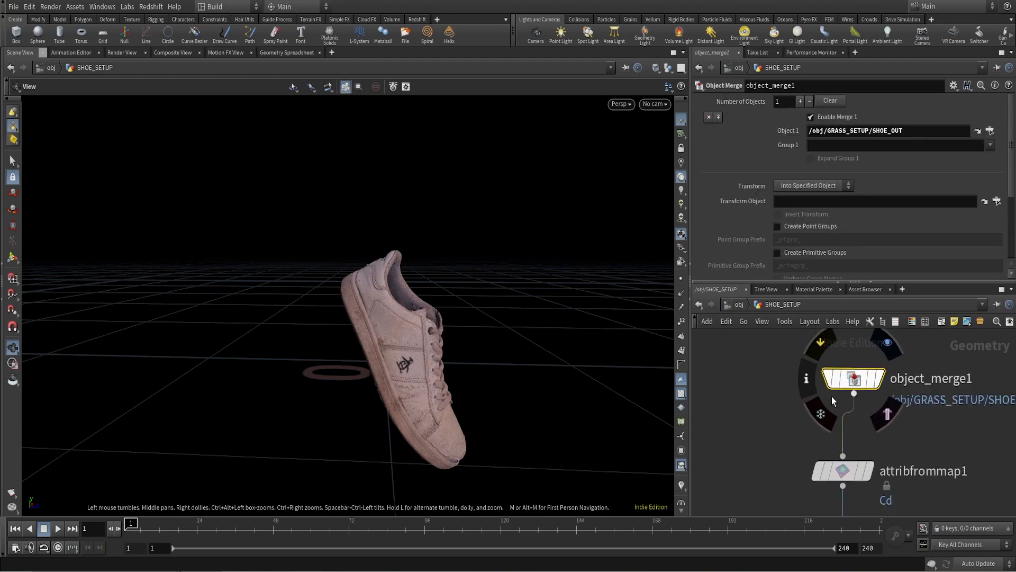
{"action": "mouse_move", "coordinate": [383, 373]}
{"action": "left_mouse_down"}
{"action": "mouse_move", "coordinate": [308, 356]}
{"action": "mouse_move", "coordinate": [385, 357]}
{"action": "left_mouse_up"}
{"action": "middle_click_drag", "start_coordinate": [909, 426], "coordinate": [906, 363]}
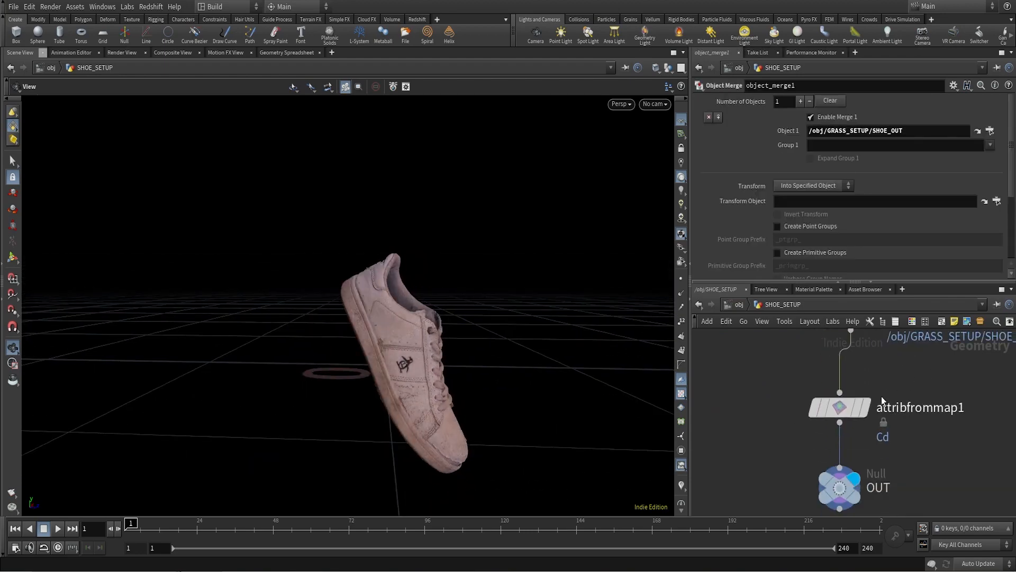
{"action": "scroll", "coordinate": [873, 403], "scroll_direction": "up", "scroll_amount": 2}
- Select attribfrommap1 and examine the texture color on the shoe from several angles
{"action": "left_click", "coordinate": [827, 406]}
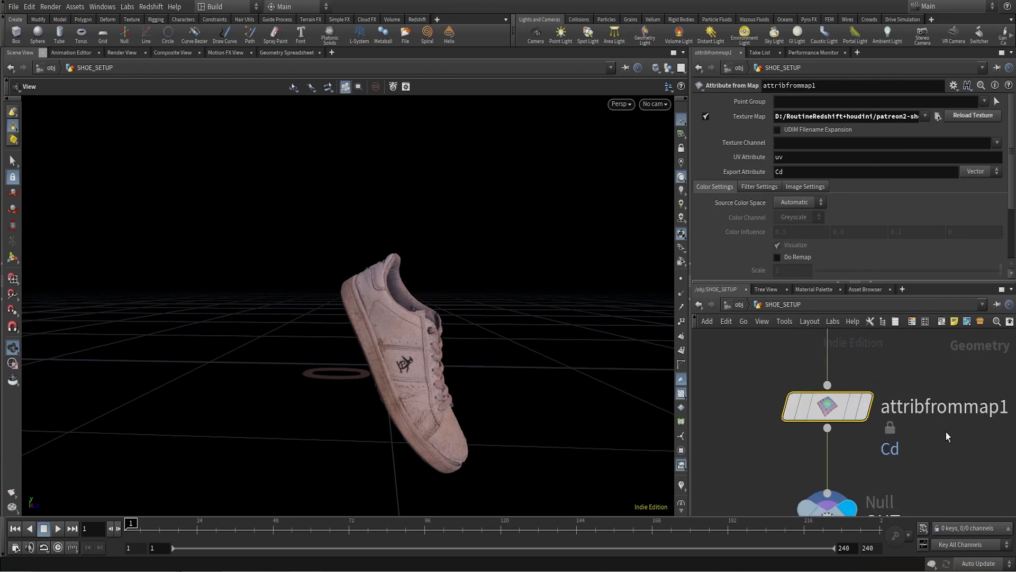
{"action": "left_click_drag", "start_coordinate": [477, 354], "coordinate": [354, 370]}
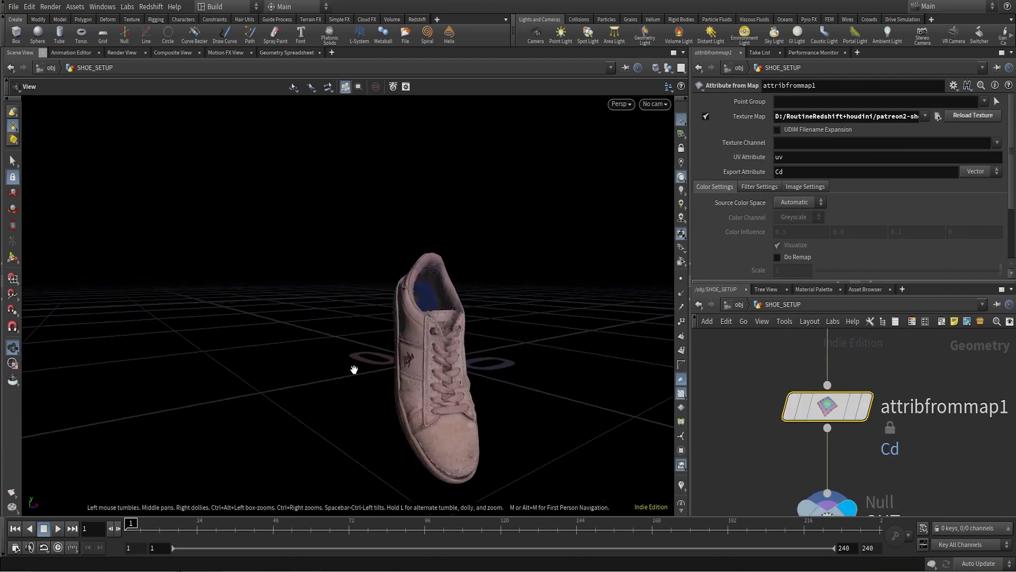
{"action": "right_click_drag", "start_coordinate": [491, 357], "coordinate": [506, 293]}
{"action": "left_click_drag", "start_coordinate": [506, 293], "coordinate": [433, 319]}
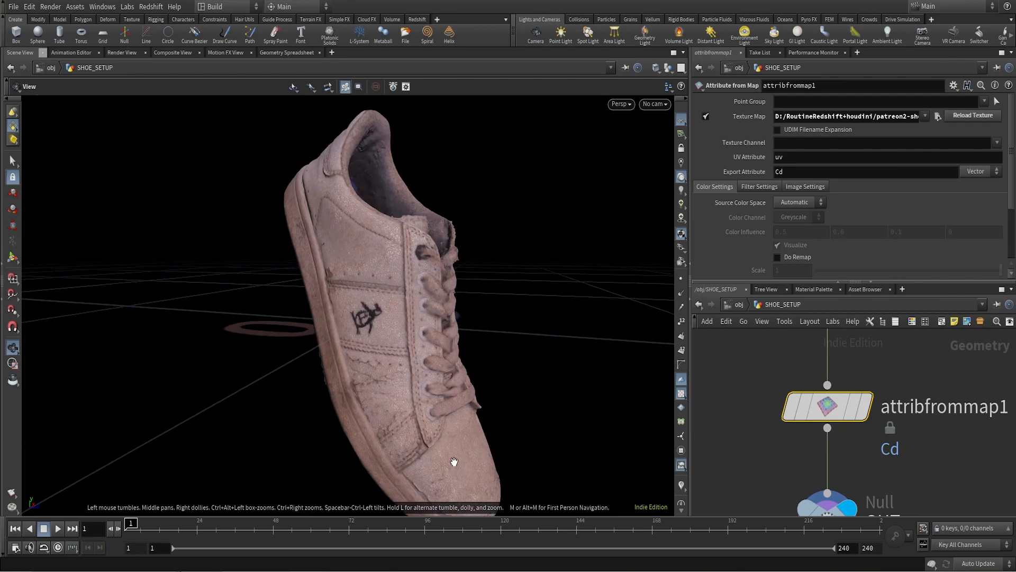
{"action": "mouse_move", "coordinate": [462, 372]}
{"action": "left_mouse_down"}
{"action": "mouse_move", "coordinate": [424, 363]}
{"action": "mouse_move", "coordinate": [476, 365]}
{"action": "left_mouse_up"}
{"action": "left_click_drag", "start_coordinate": [366, 295], "coordinate": [405, 334]}
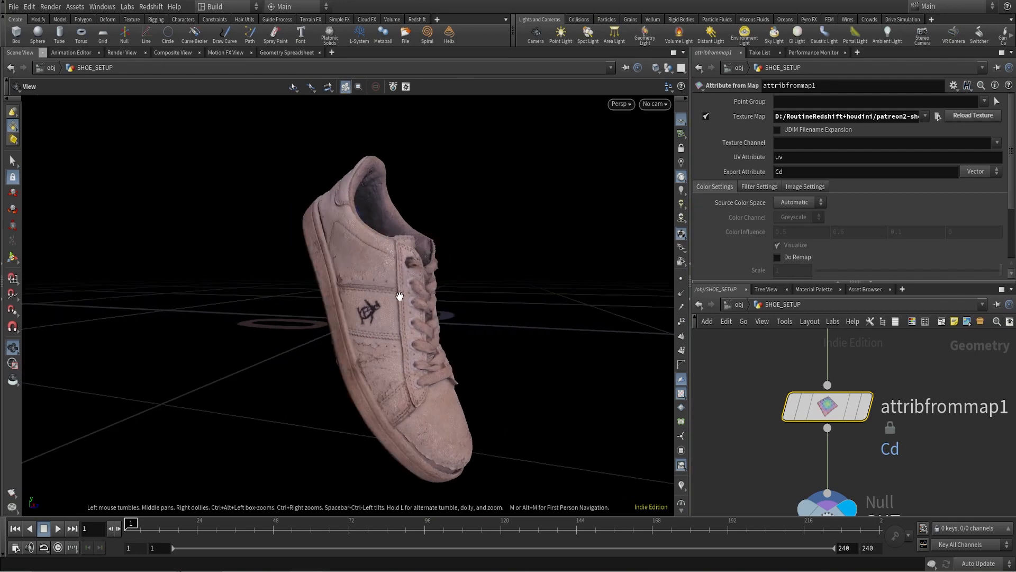
- Check the full file path in attribfrommap1's Texture Map parameter and compare it with the shoe's surface
{"action": "mouse_move", "coordinate": [839, 411]}
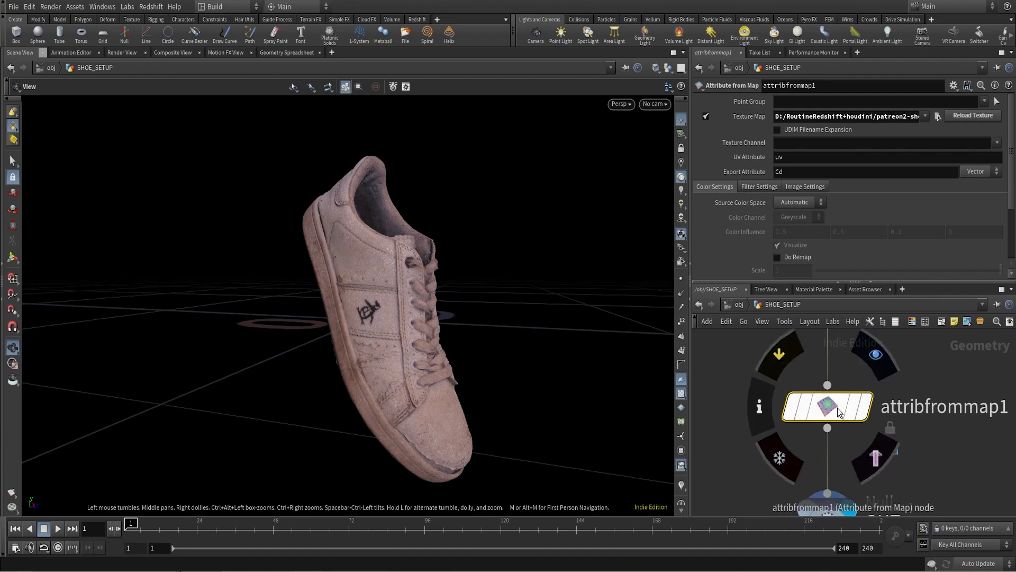
{"action": "left_click", "coordinate": [892, 116]}
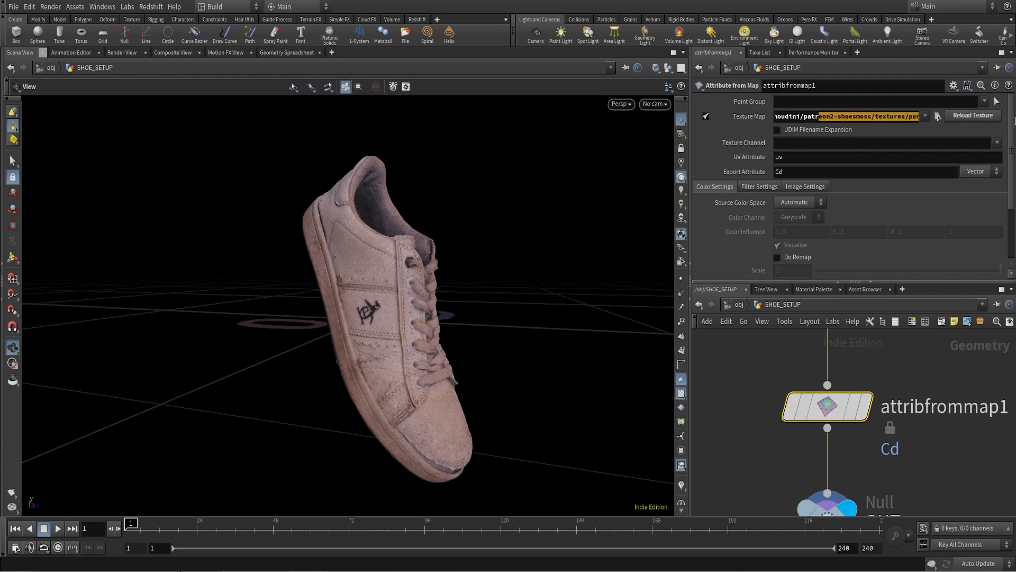
{"action": "left_click", "coordinate": [889, 120]}
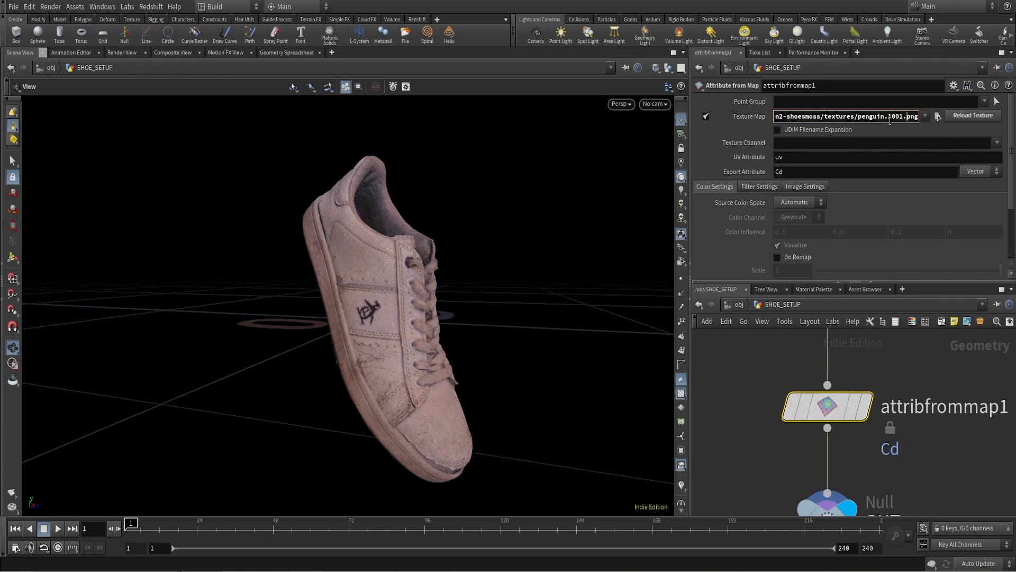
{"action": "left_click_drag", "start_coordinate": [397, 317], "coordinate": [422, 320]}
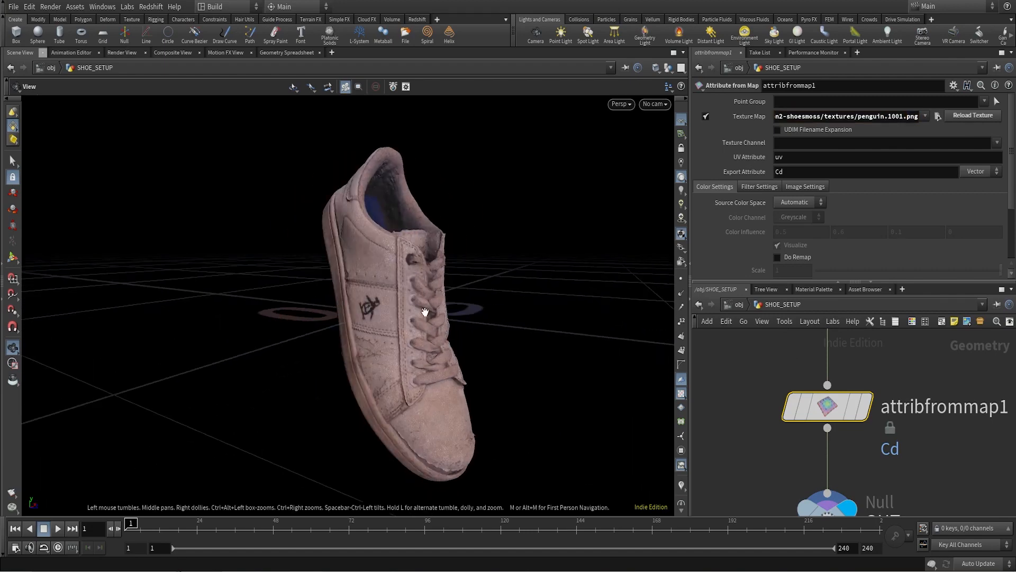
- Select the OUT null below attribfrommap1
{"action": "scroll", "coordinate": [944, 469], "scroll_direction": "down", "scroll_amount": 2}
{"action": "middle_click_drag", "start_coordinate": [944, 469], "coordinate": [946, 431]}
{"action": "scroll", "coordinate": [931, 458], "scroll_direction": "up", "scroll_amount": 2}
{"action": "left_click", "coordinate": [836, 471]}
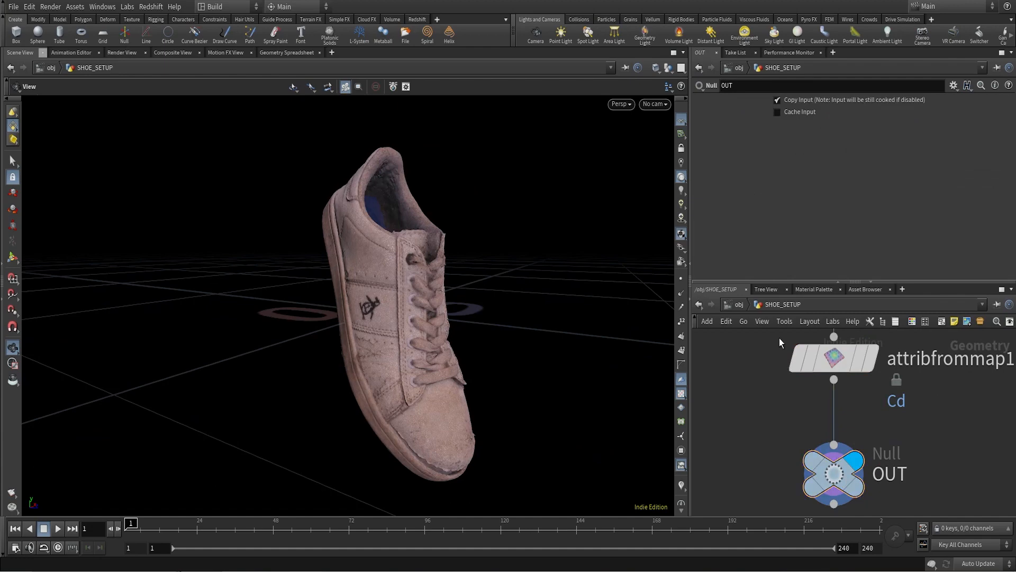
- Return to the object level, hide SHOE_SETUP, display Flower_Setup and look over its node network
{"action": "left_click", "coordinate": [744, 306]}
{"action": "left_click", "coordinate": [858, 423]}
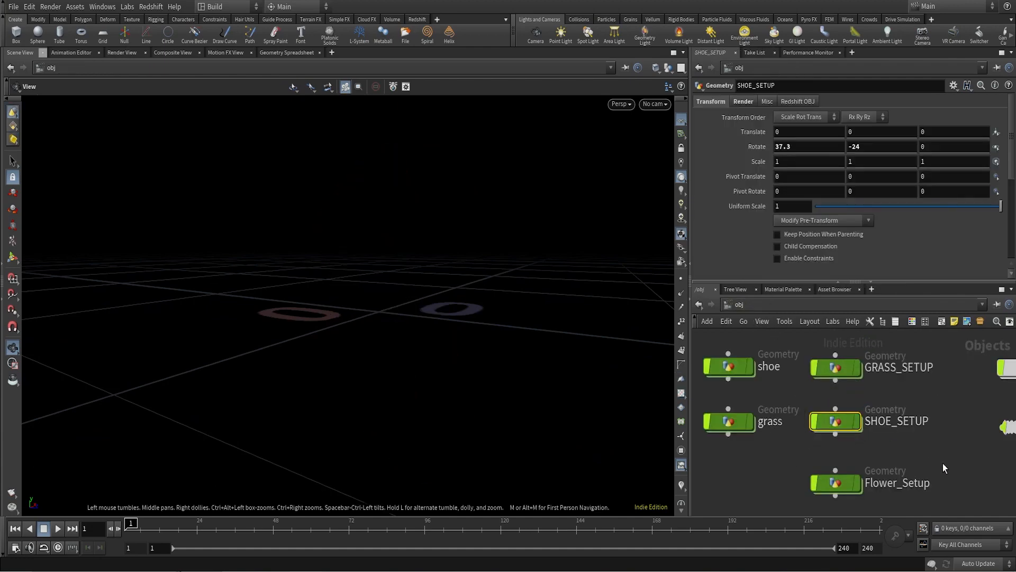
{"action": "left_click", "coordinate": [858, 484]}
{"action": "double_click", "coordinate": [837, 484]}
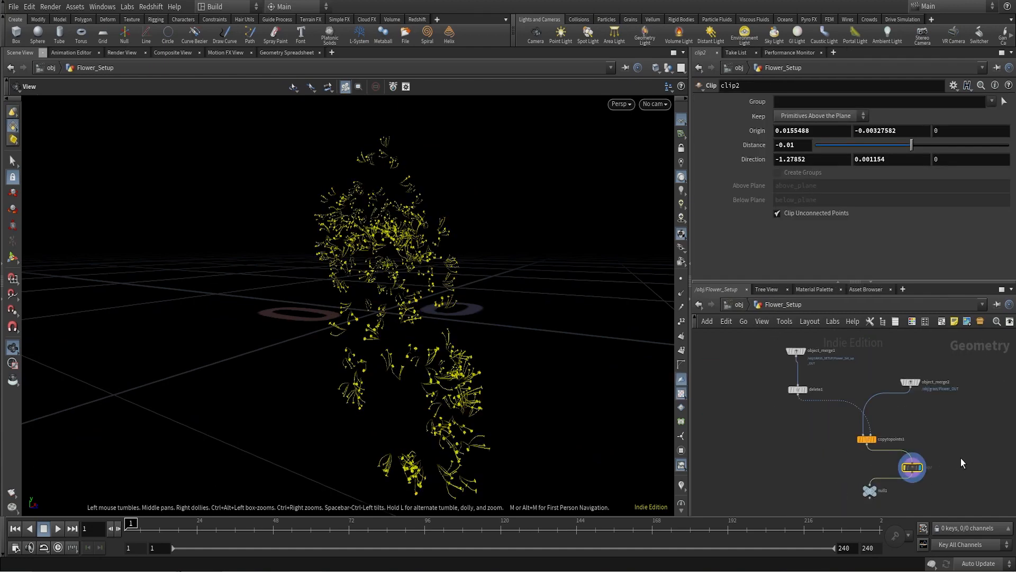
{"action": "scroll", "coordinate": [800, 350], "scroll_direction": "up", "scroll_amount": 6}
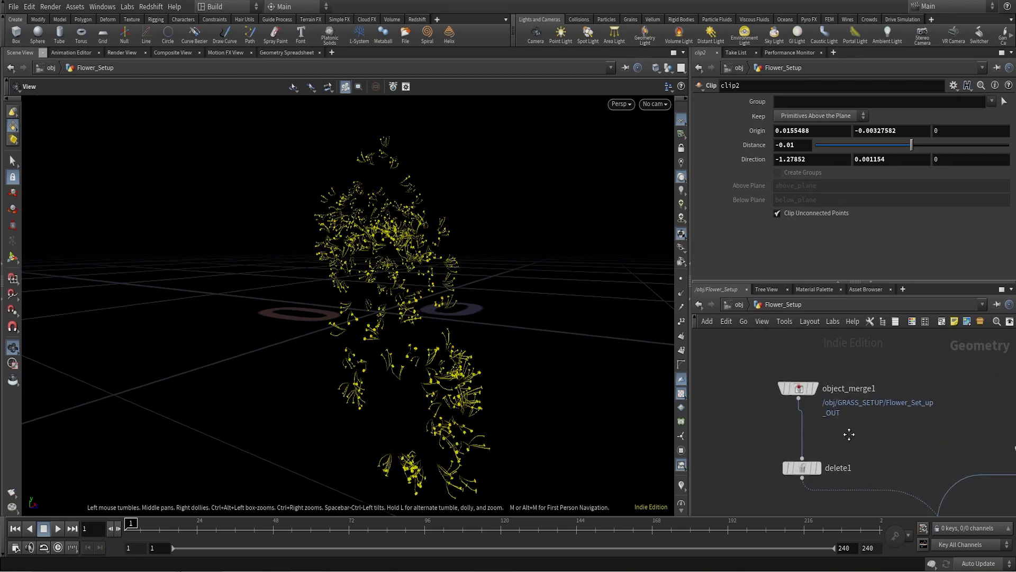
- Return to the object level, hide Flower_Setup, display GRASS_SETUP and go inside it
{"action": "left_click", "coordinate": [739, 304]}
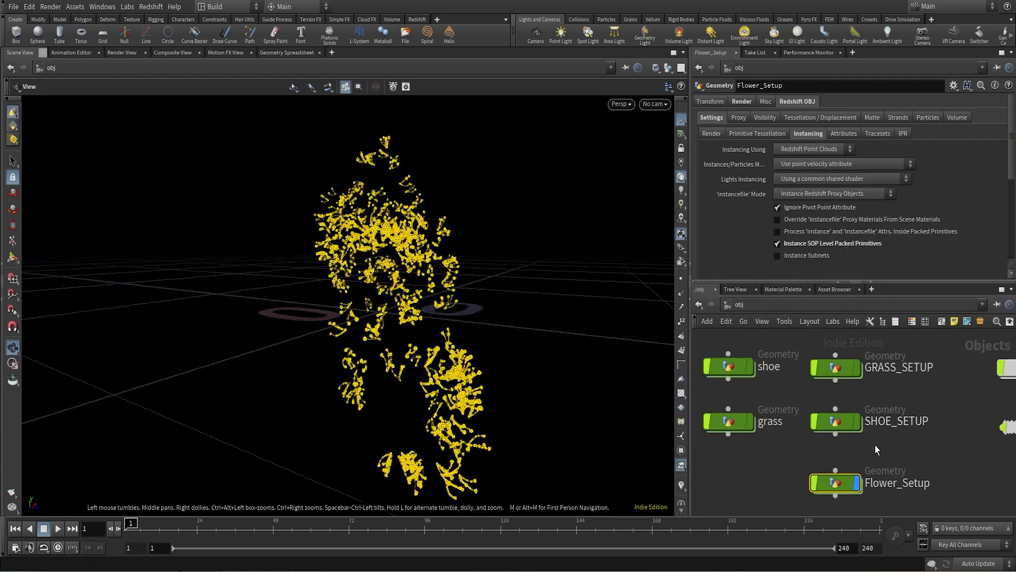
{"action": "left_click", "coordinate": [856, 482]}
{"action": "middle_click_drag", "start_coordinate": [884, 463], "coordinate": [907, 508]}
{"action": "left_click", "coordinate": [878, 412]}
{"action": "double_click", "coordinate": [858, 413]}
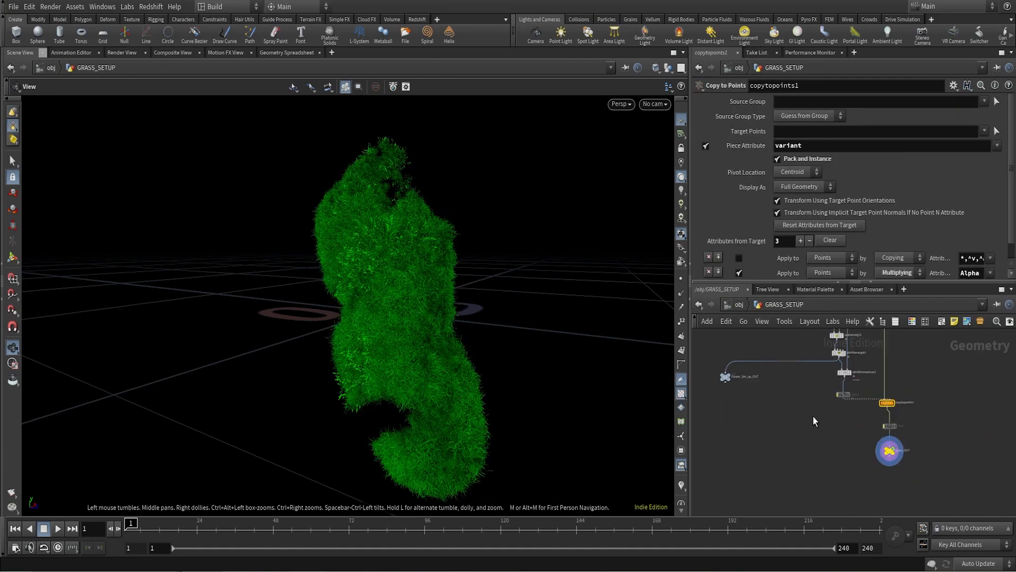
- Display attribwrangle1 in the grass network and review its pscale expression
{"action": "scroll", "coordinate": [894, 416], "scroll_direction": "up", "scroll_amount": 3}
{"action": "scroll", "coordinate": [894, 416], "scroll_direction": "up", "scroll_amount": 2}
{"action": "left_click", "coordinate": [891, 418]}
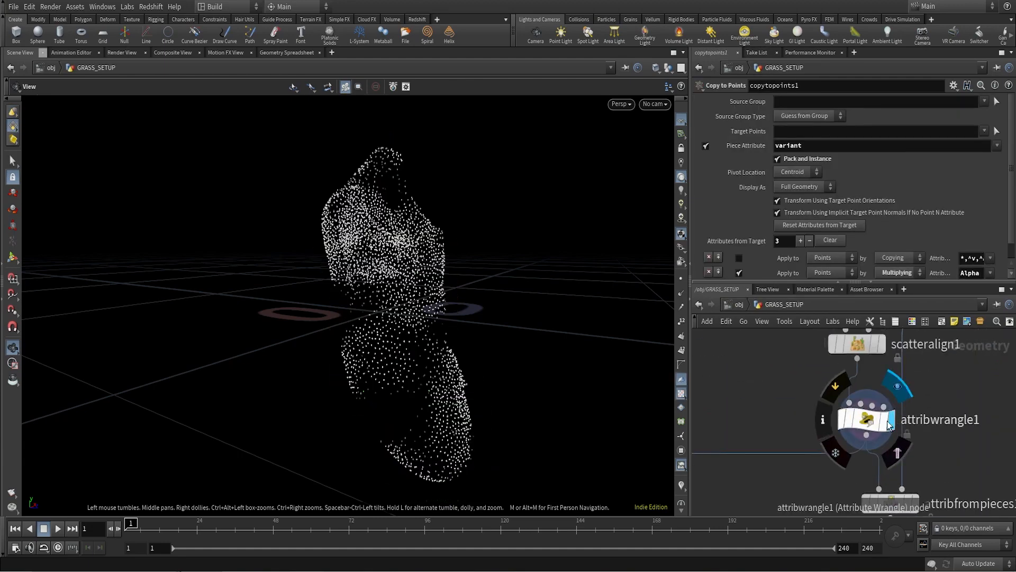
{"action": "left_click", "coordinate": [866, 419]}
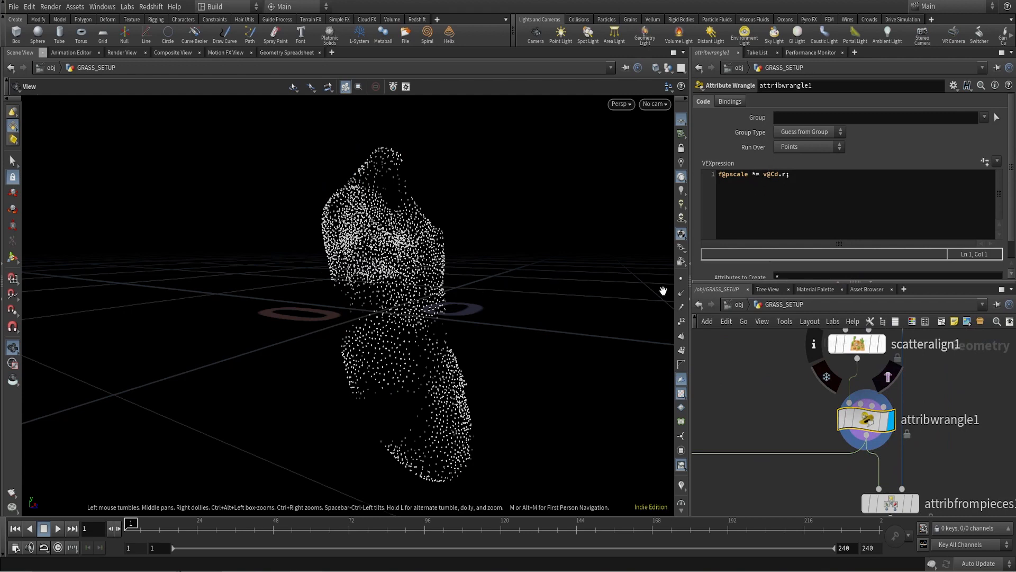
- Select scatteralign1 and review its Scale, Alignment and Rotation settings
{"action": "scroll", "coordinate": [787, 400], "scroll_direction": "down", "scroll_amount": 1}
{"action": "middle_click_drag", "start_coordinate": [787, 400], "coordinate": [782, 420]}
{"action": "scroll", "coordinate": [842, 386], "scroll_direction": "up", "scroll_amount": 1}
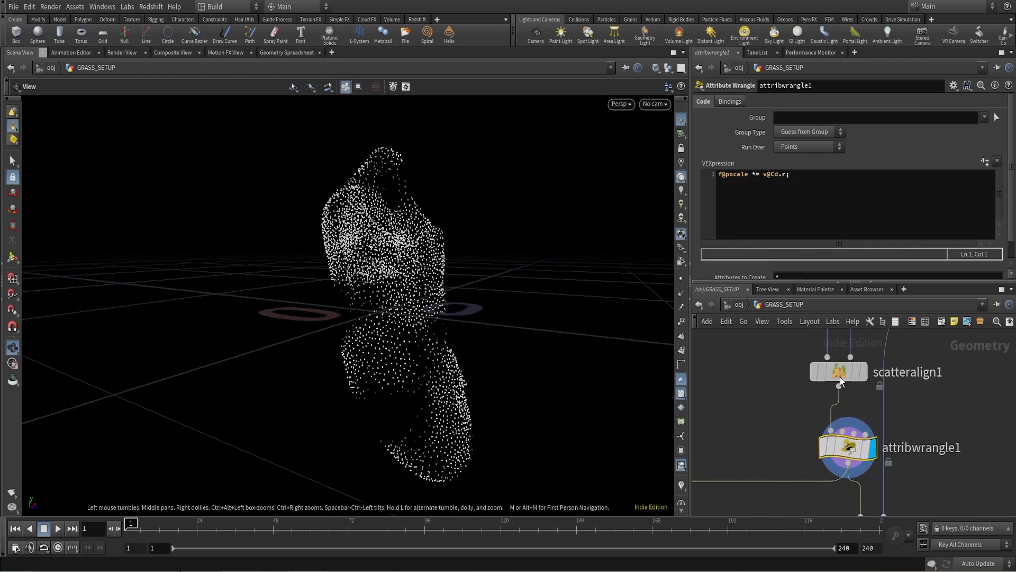
{"action": "left_click", "coordinate": [840, 377]}
{"action": "scroll", "coordinate": [796, 225], "scroll_direction": "down", "scroll_amount": 3}
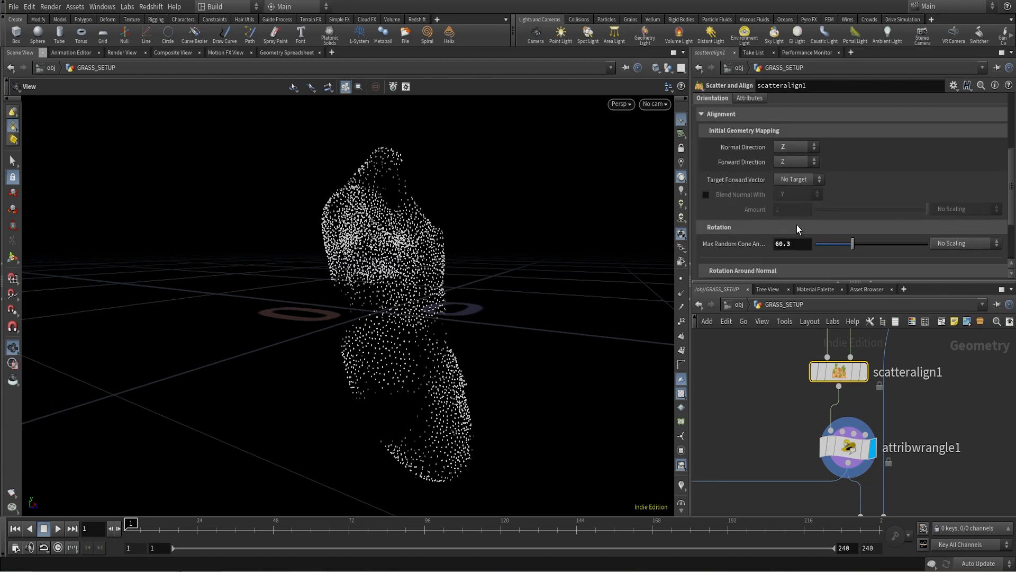
{"action": "scroll", "coordinate": [796, 225], "scroll_direction": "up", "scroll_amount": 3}
{"action": "scroll", "coordinate": [782, 455], "scroll_direction": "down", "scroll_amount": 3}
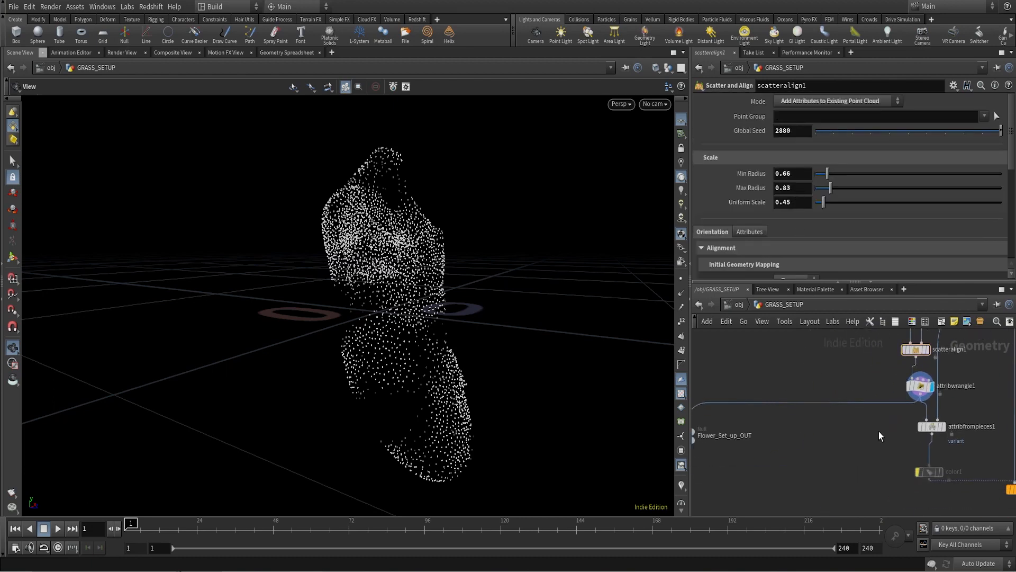
- Select attribwrangle1 and trace its output branch to the Flower_Set_up_OUT null
{"action": "left_click", "coordinate": [922, 392]}
{"action": "middle_click_drag", "start_coordinate": [723, 430], "coordinate": [818, 422]}
{"action": "scroll", "coordinate": [810, 421], "scroll_direction": "up", "scroll_amount": 3}
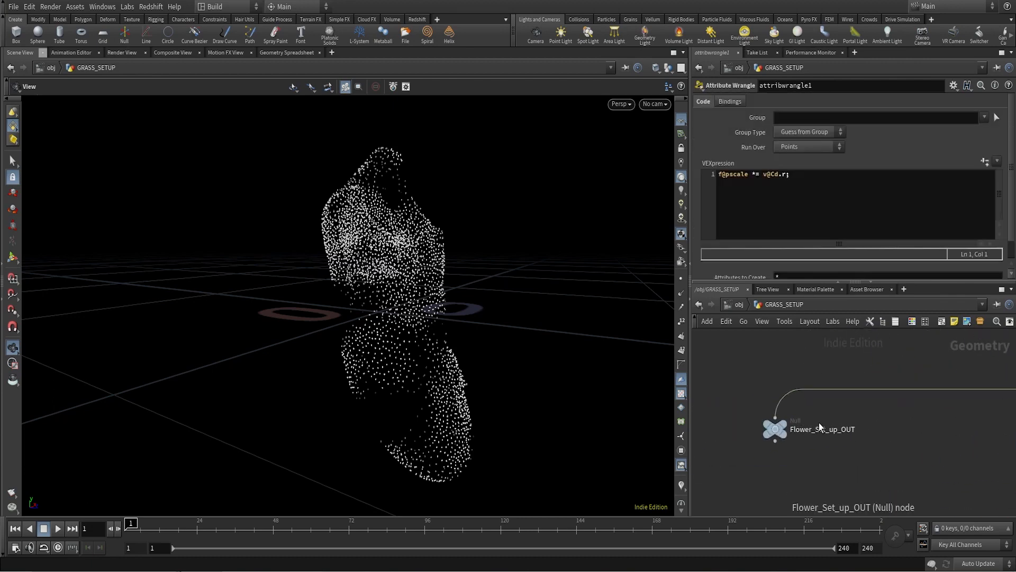
{"action": "scroll", "coordinate": [754, 430], "scroll_direction": "down", "scroll_amount": 2}
{"action": "middle_click_drag", "start_coordinate": [979, 402], "coordinate": [902, 396]}
{"action": "scroll", "coordinate": [910, 395], "scroll_direction": "up", "scroll_amount": 2}
{"action": "scroll", "coordinate": [942, 393], "scroll_direction": "down", "scroll_amount": 2}
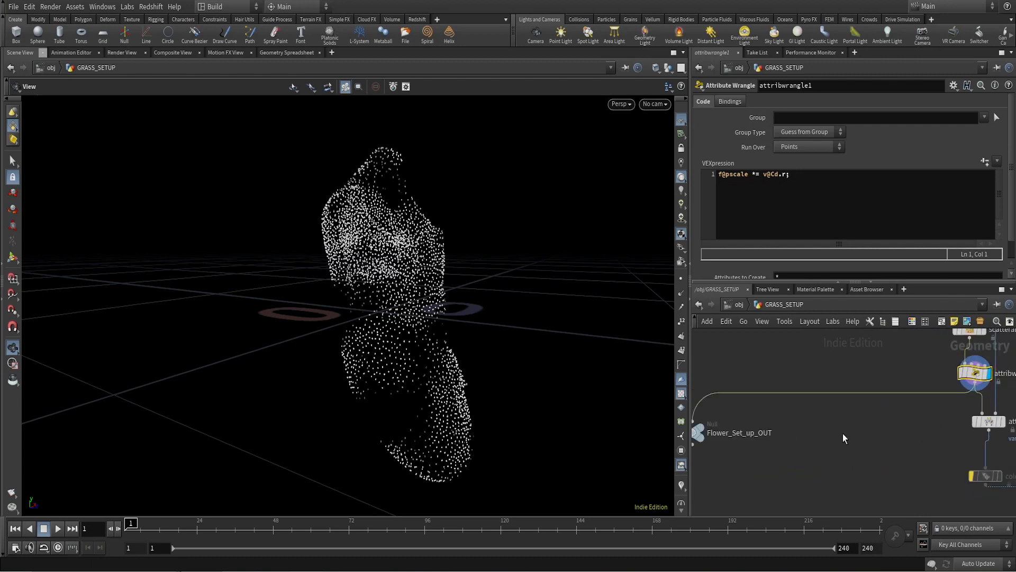
- Display and select the Flower_Set_up_OUT null
{"action": "middle_click_drag", "start_coordinate": [733, 428], "coordinate": [824, 414]}
{"action": "scroll", "coordinate": [824, 414], "scroll_direction": "up", "scroll_amount": 4}
{"action": "left_click", "coordinate": [786, 409]}
{"action": "left_click", "coordinate": [775, 429]}
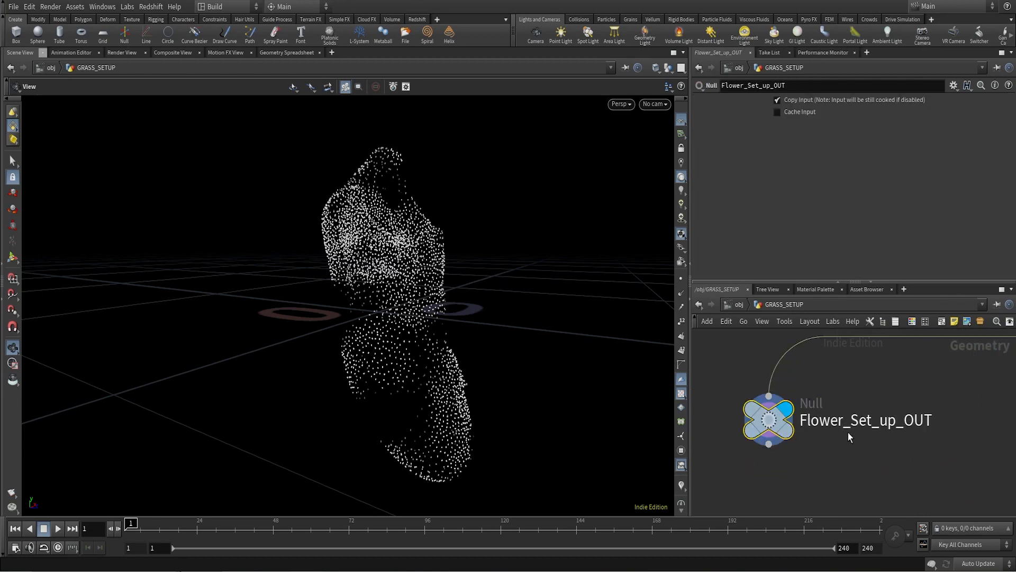
- Return to the object level and hide GRASS_SETUP
{"action": "scroll", "coordinate": [919, 431], "scroll_direction": "down", "scroll_amount": 3}
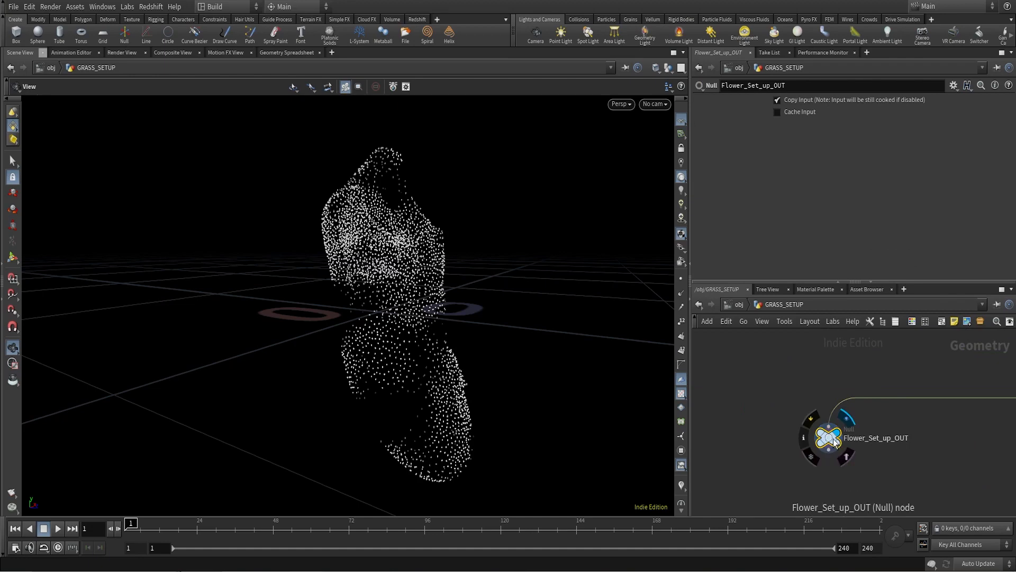
{"action": "left_click", "coordinate": [741, 305]}
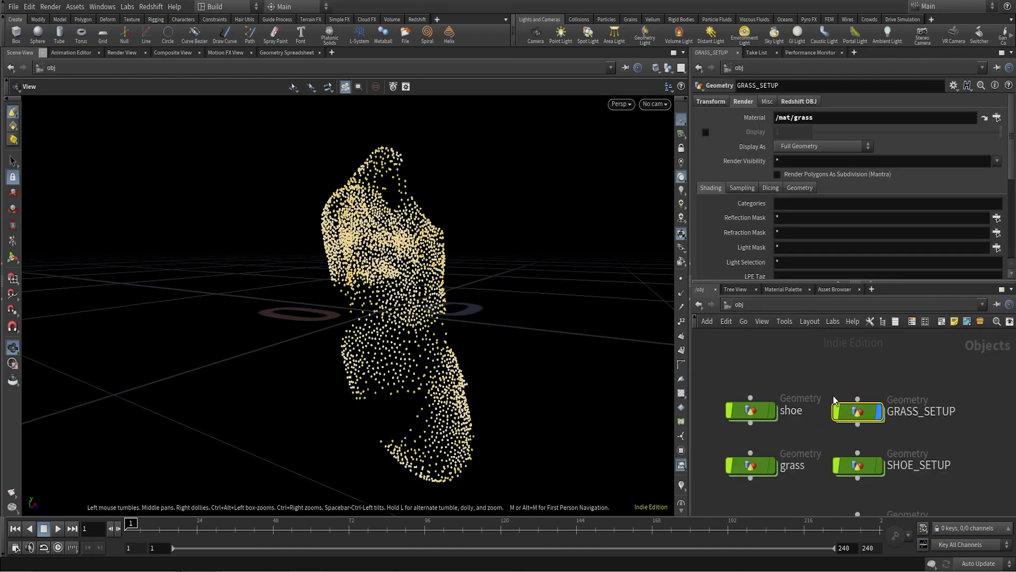
{"action": "double_click", "coordinate": [929, 456]}
{"action": "left_click", "coordinate": [884, 383]}
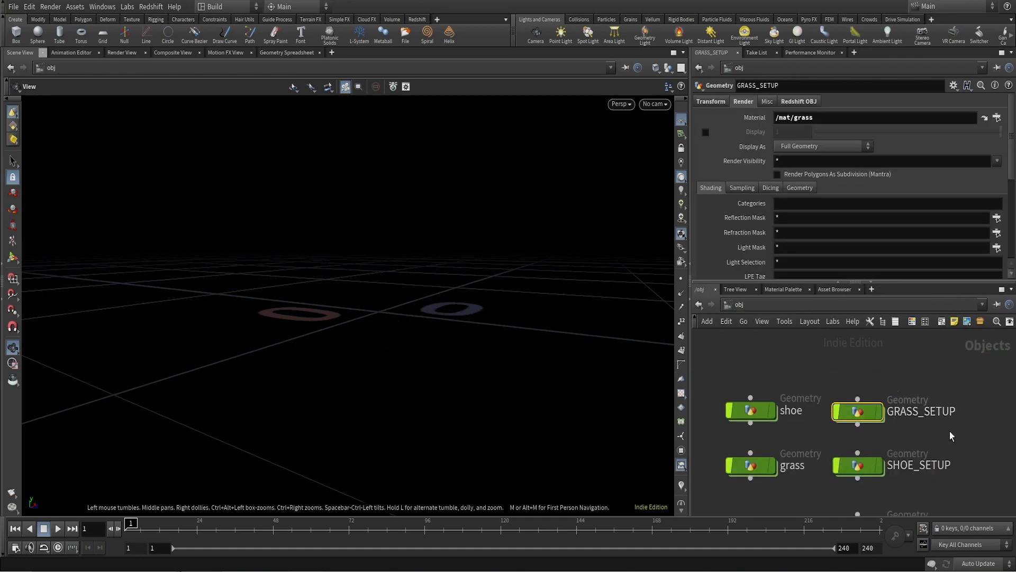
- Open the Flower_Setup network and review the source object path of object_merge1
{"action": "middle_click_drag", "start_coordinate": [950, 434], "coordinate": [939, 364]}
{"action": "double_click", "coordinate": [847, 454]}
{"action": "scroll", "coordinate": [835, 429], "scroll_direction": "up", "scroll_amount": 2}
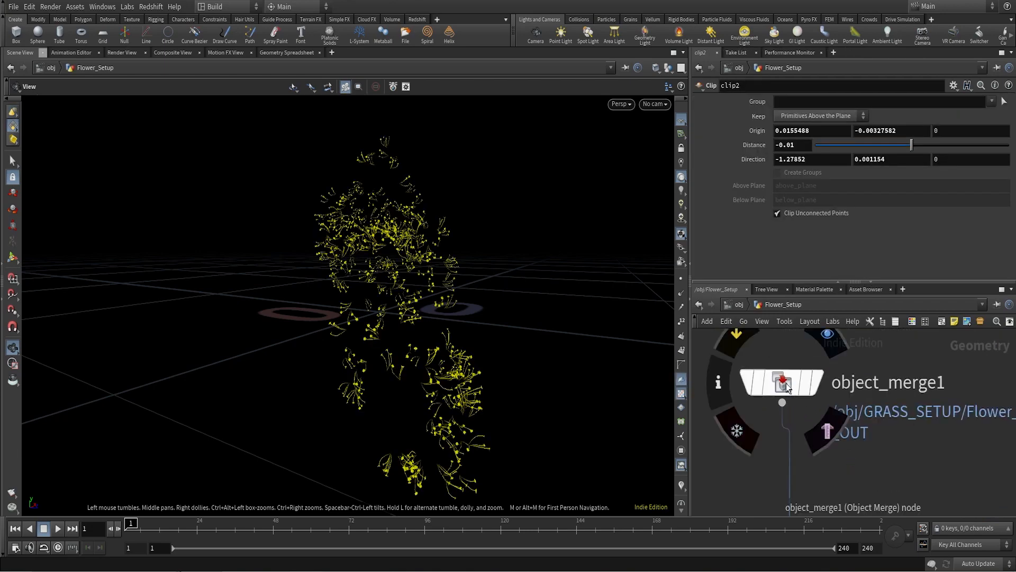
{"action": "left_click", "coordinate": [788, 390]}
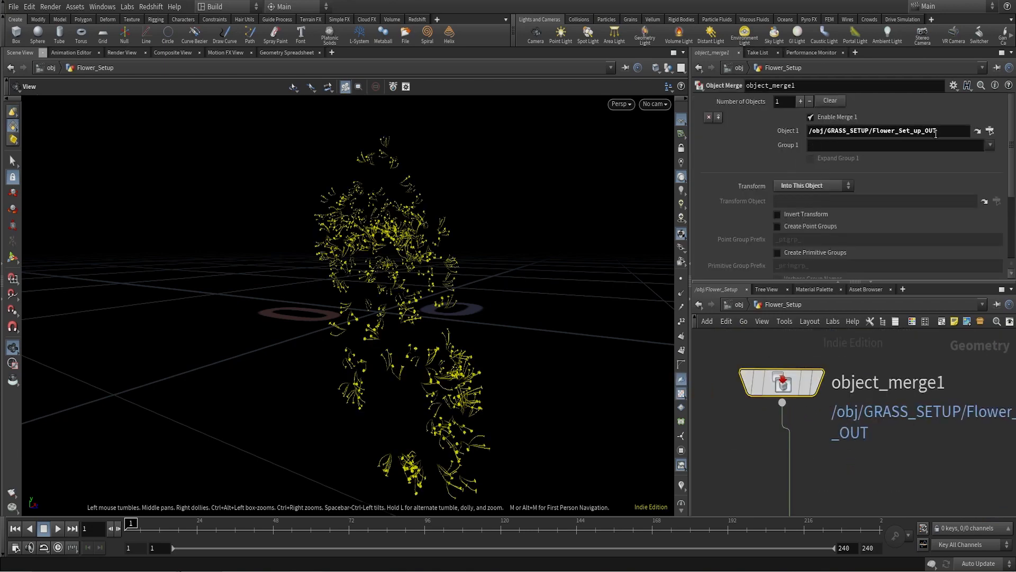
{"action": "left_click", "coordinate": [909, 466]}
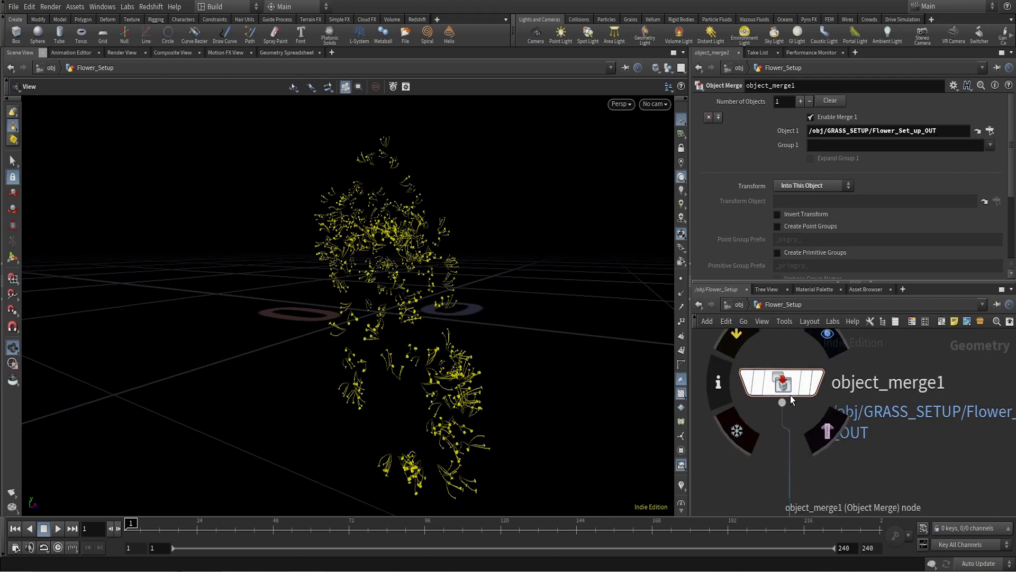
- Display delete1 and compare its thinned points with the full scatter from object_merge1
{"action": "scroll", "coordinate": [822, 418], "scroll_direction": "down", "scroll_amount": 3}
{"action": "middle_click_drag", "start_coordinate": [824, 482], "coordinate": [825, 436]}
{"action": "scroll", "coordinate": [824, 435], "scroll_direction": "up", "scroll_amount": 3}
{"action": "left_click", "coordinate": [819, 459]}
{"action": "left_click", "coordinate": [794, 461]}
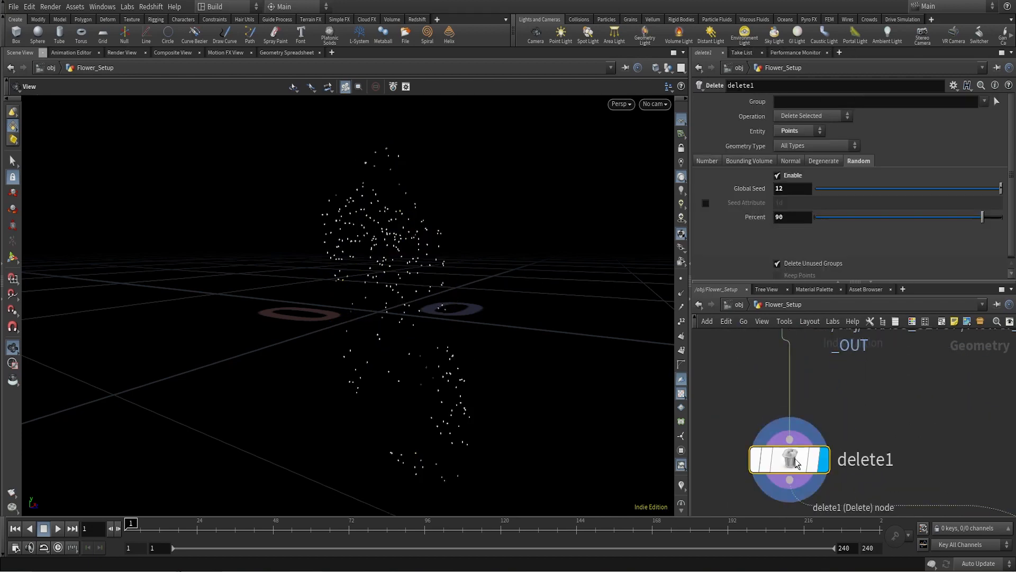
{"action": "middle_click_drag", "start_coordinate": [825, 361], "coordinate": [826, 431]}
{"action": "left_click", "coordinate": [821, 366]}
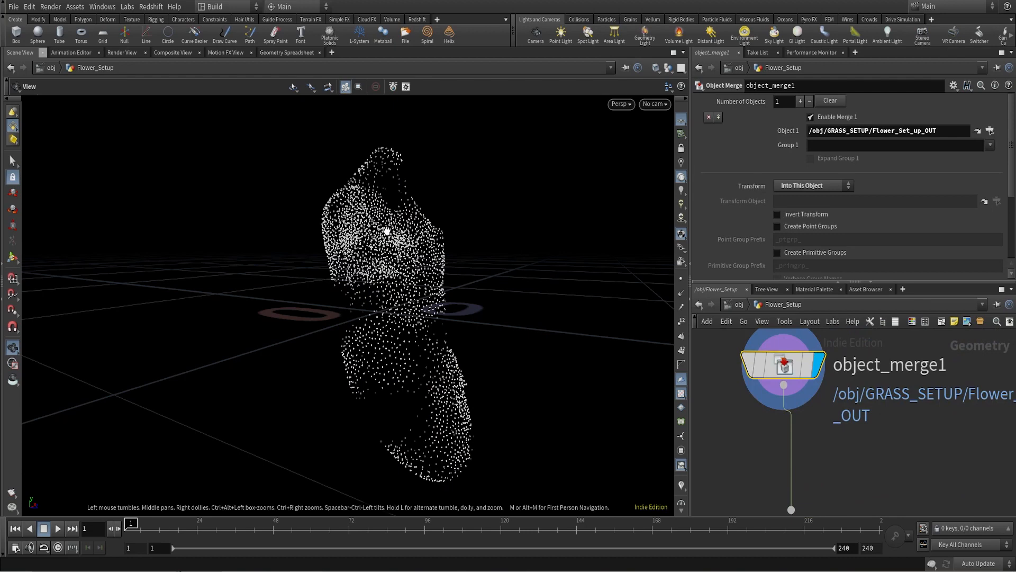
- Display delete1 again and review its Number pattern and Random deletion settings
{"action": "middle_click_drag", "start_coordinate": [850, 446], "coordinate": [838, 363]}
{"action": "scroll", "coordinate": [854, 425], "scroll_direction": "down", "scroll_amount": 3}
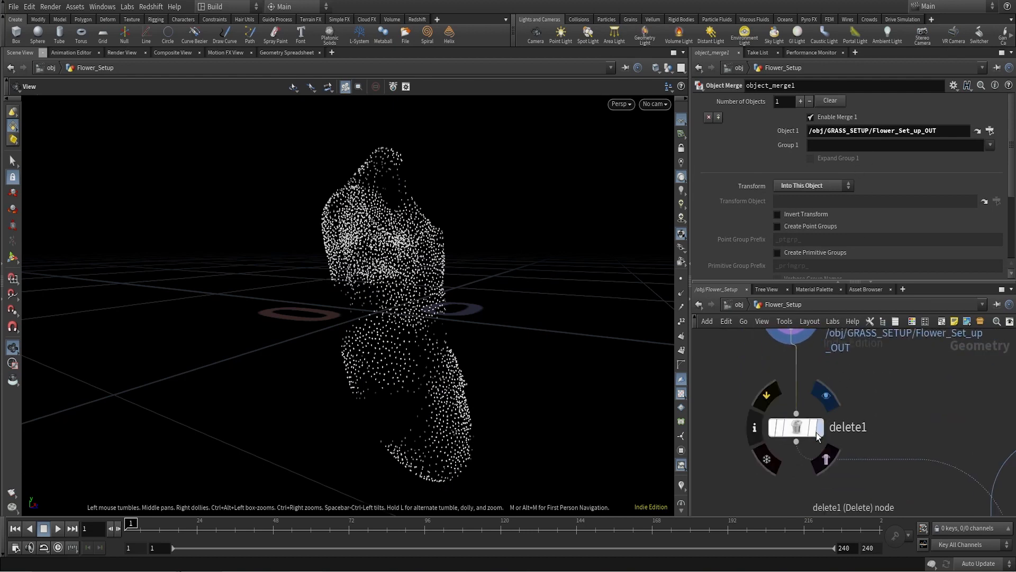
{"action": "left_click", "coordinate": [819, 427]}
{"action": "left_click", "coordinate": [798, 427]}
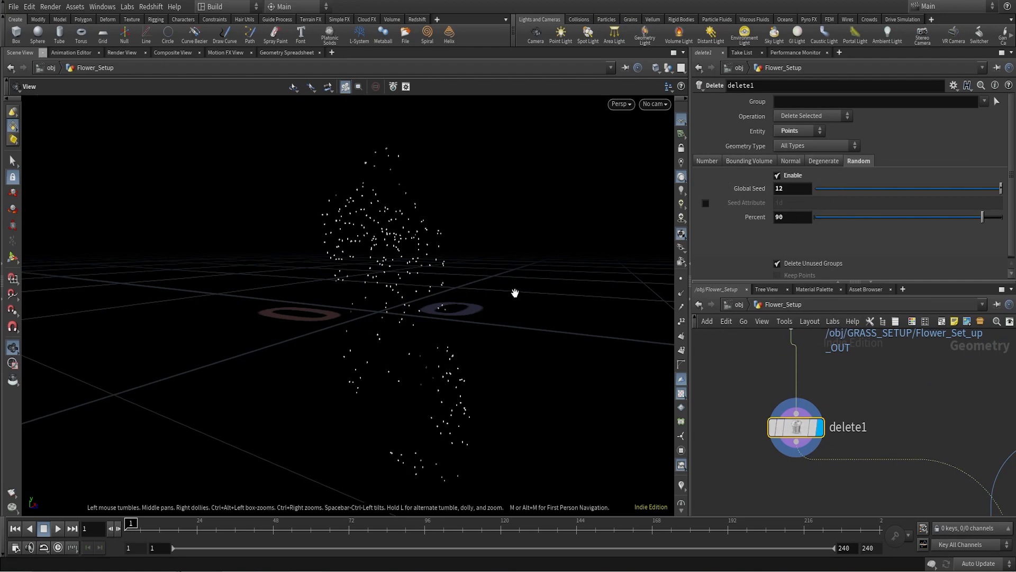
{"action": "mouse_move", "coordinate": [364, 294]}
{"action": "left_mouse_down", "text": "alt"}
{"action": "mouse_move", "coordinate": [392, 295]}
{"action": "mouse_move", "coordinate": [376, 294]}
{"action": "left_mouse_up", "text": "alt"}
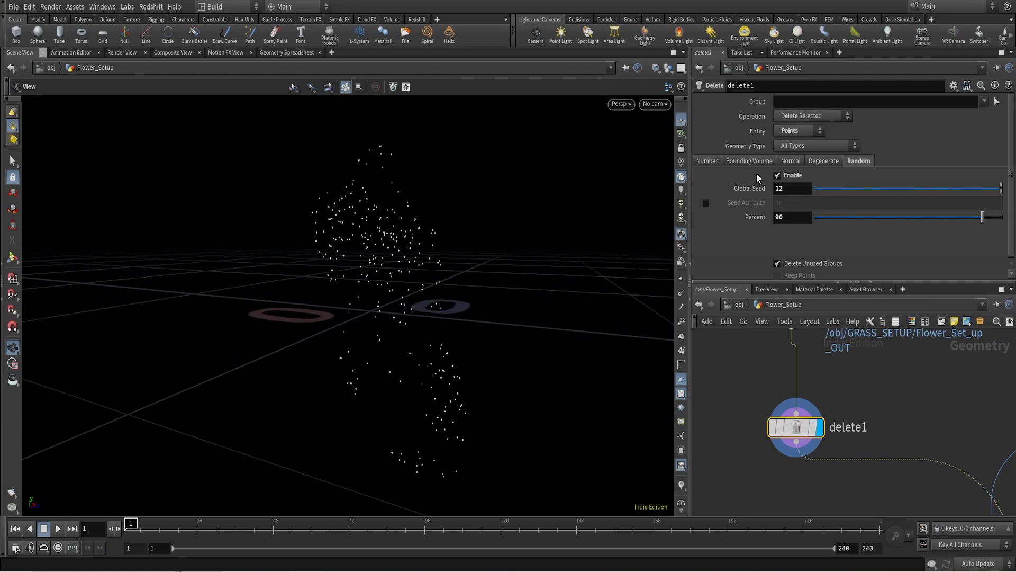
{"action": "left_click", "coordinate": [707, 161]}
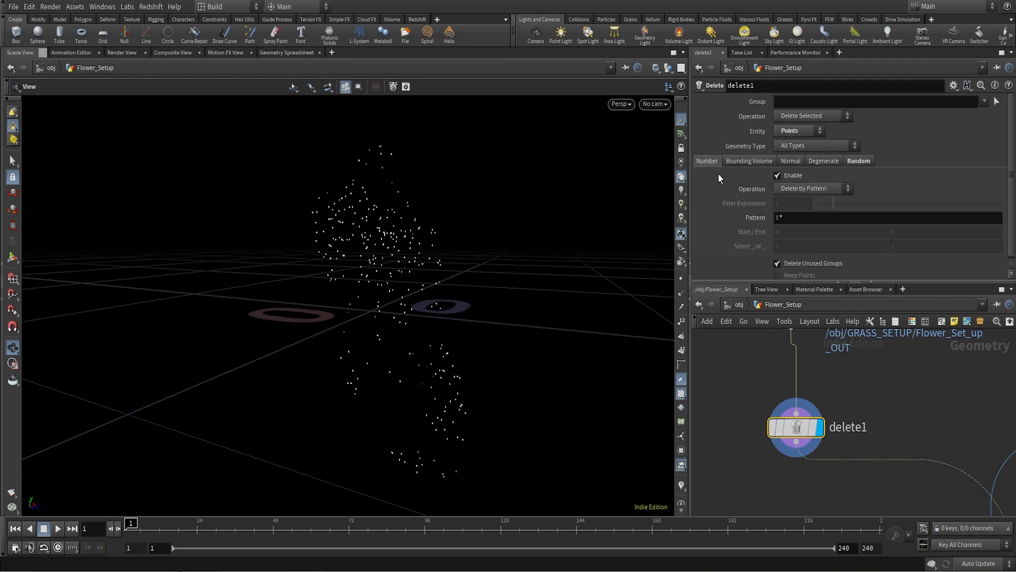
{"action": "left_click", "coordinate": [855, 161]}
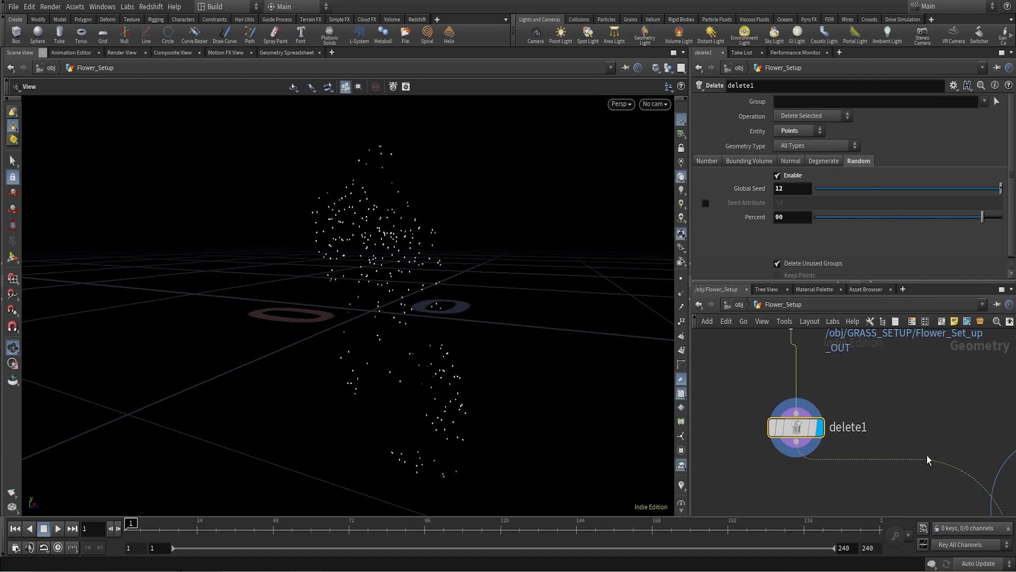
- Trace the inputs of copytopoints1 and display object_merge2 to inspect the imported flower models
{"action": "scroll", "coordinate": [927, 460], "scroll_direction": "down", "scroll_amount": 3}
{"action": "middle_click_drag", "start_coordinate": [925, 423], "coordinate": [845, 476]}
{"action": "left_click", "coordinate": [826, 480]}
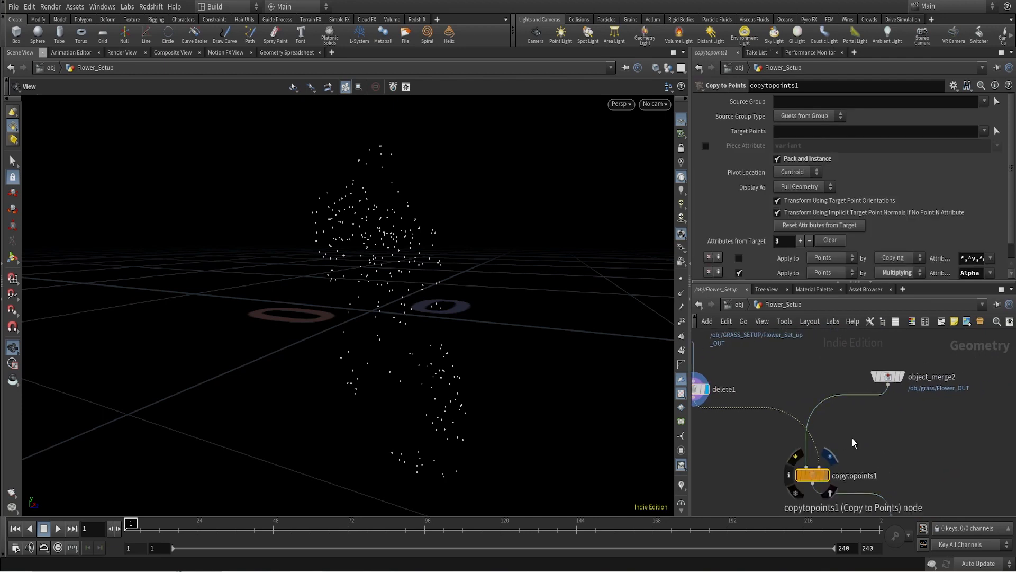
{"action": "left_click", "coordinate": [901, 376]}
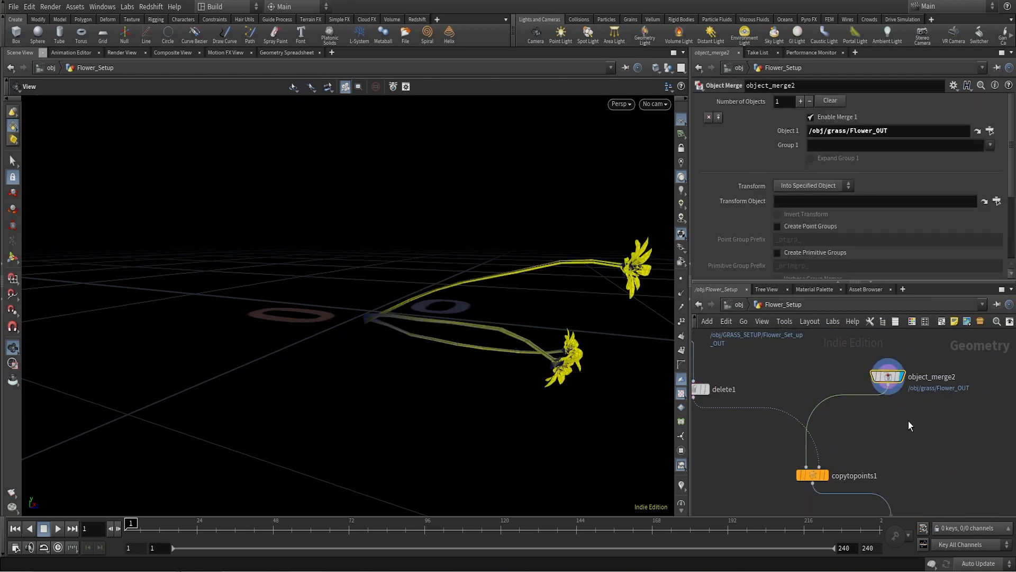
{"action": "left_click_drag", "start_coordinate": [607, 347], "coordinate": [508, 344]}
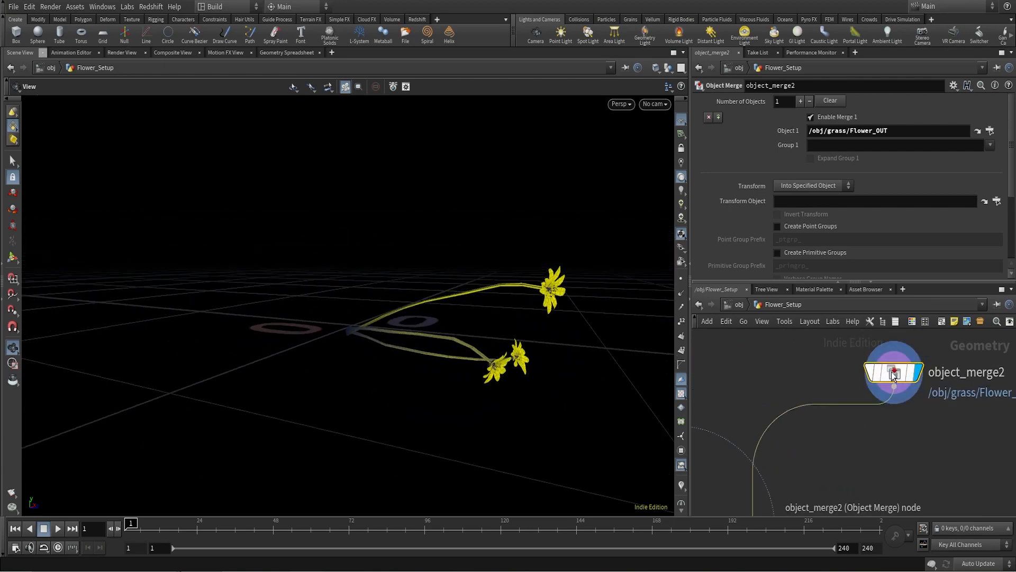
- Display copytopoints1 to view the flowers on the points and examine its two input branches
{"action": "scroll", "coordinate": [823, 479], "scroll_direction": "up", "scroll_amount": 3}
{"action": "left_click", "coordinate": [830, 467]}
{"action": "left_click", "coordinate": [800, 469]}
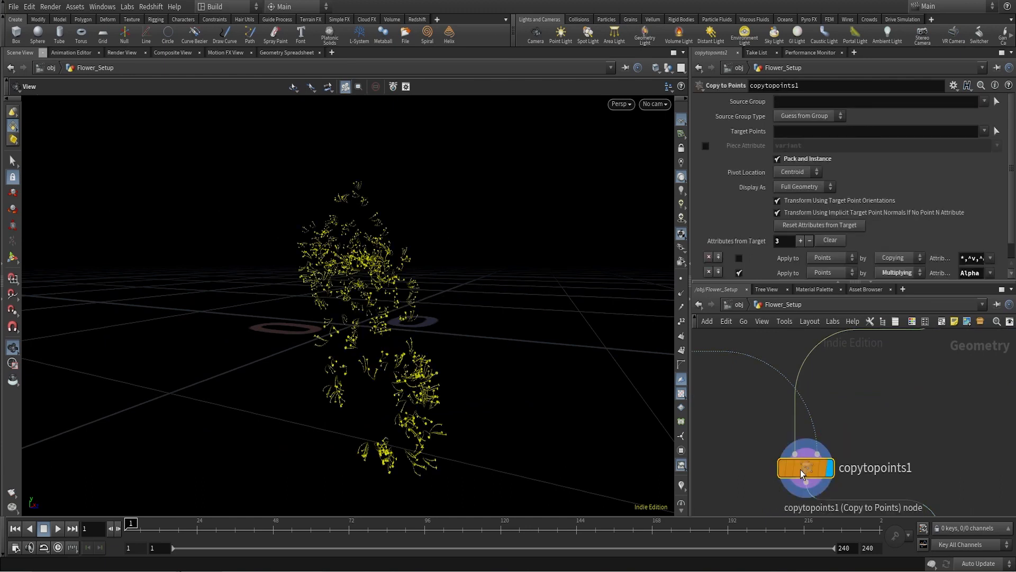
{"action": "scroll", "coordinate": [798, 433], "scroll_direction": "down", "scroll_amount": 3}
{"action": "scroll", "coordinate": [809, 381], "scroll_direction": "up", "scroll_amount": 2}
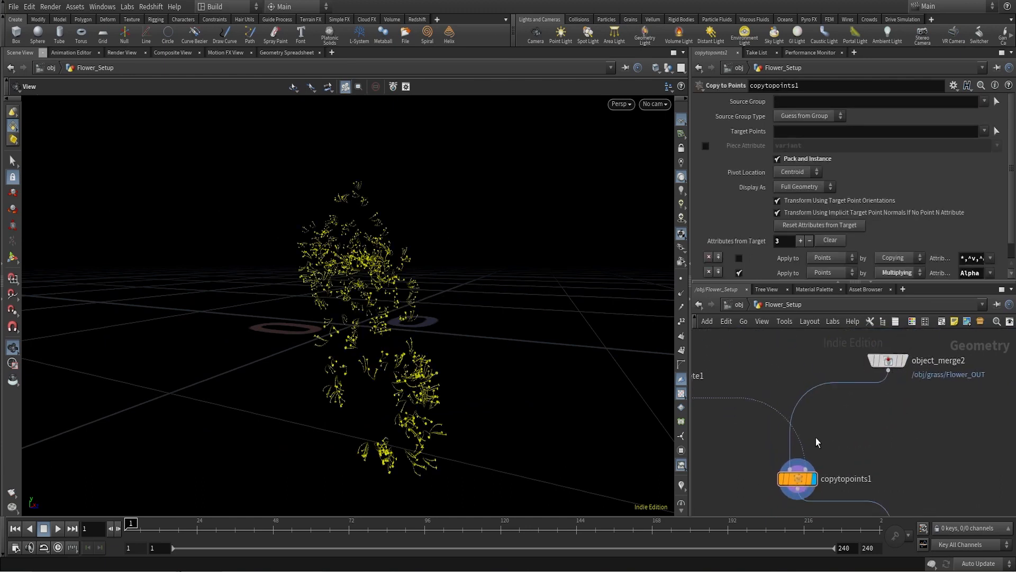
{"action": "middle_click_drag", "start_coordinate": [789, 464], "coordinate": [874, 467]}
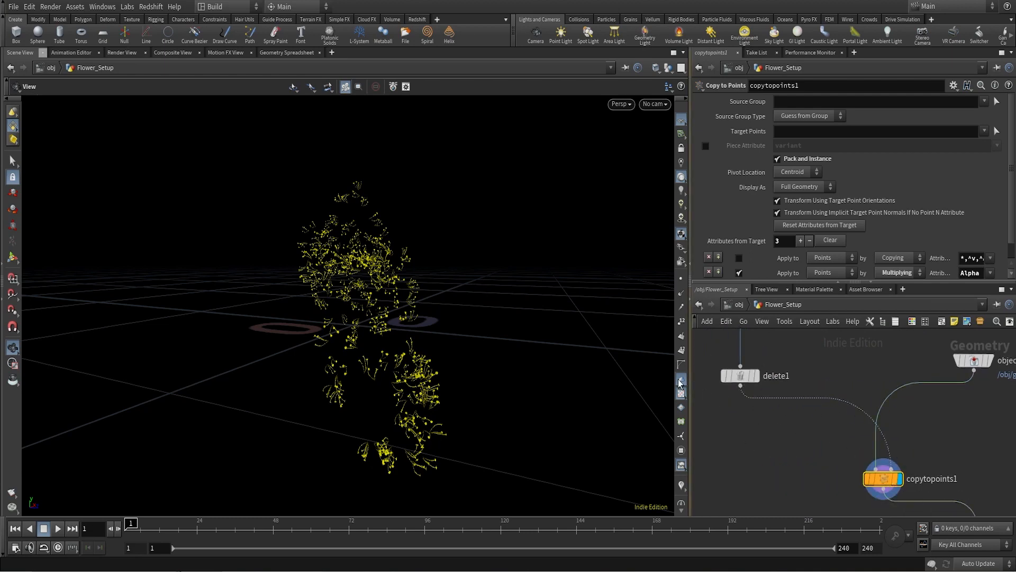
- Display the delete1 points once more, then return to copytopoints1 and review its Pack and Instance settings
{"action": "left_click", "coordinate": [755, 379]}
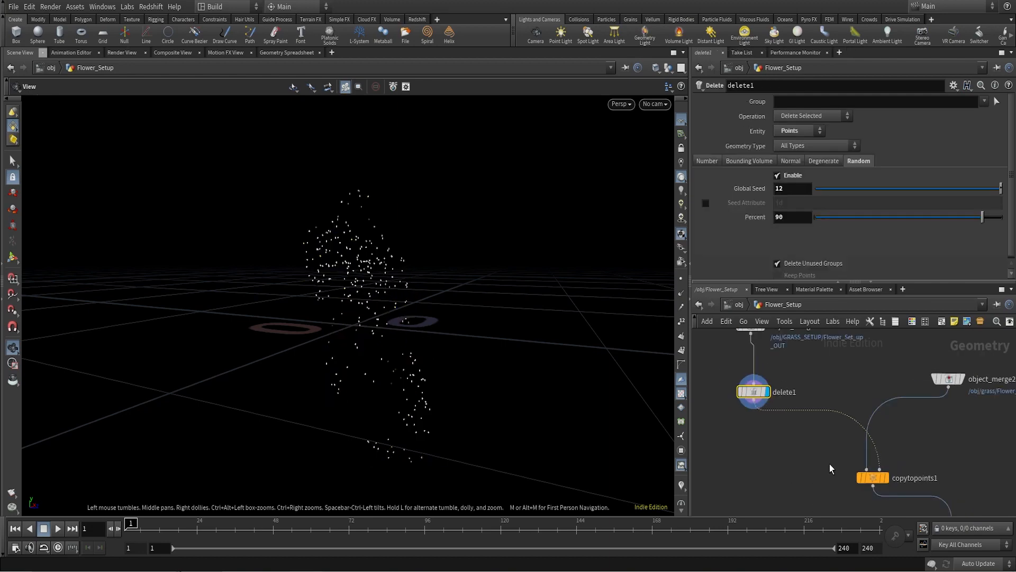
{"action": "middle_click_drag", "start_coordinate": [878, 465], "coordinate": [821, 406]}
{"action": "left_click", "coordinate": [845, 418]}
{"action": "left_click", "coordinate": [831, 419]}
{"action": "scroll", "coordinate": [915, 429], "scroll_direction": "down", "scroll_amount": 3}
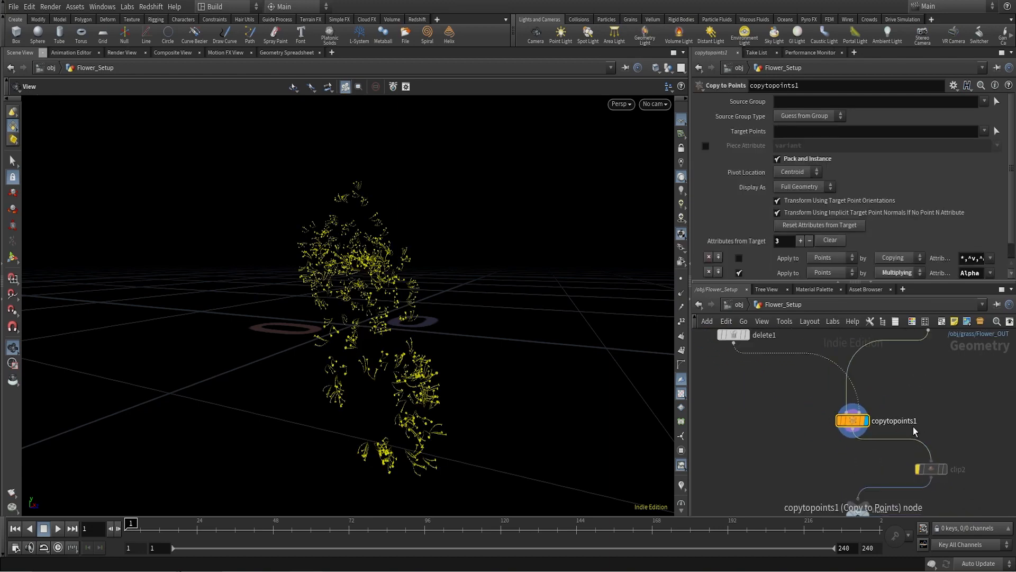
{"action": "middle_click_drag", "start_coordinate": [917, 423], "coordinate": [870, 426]}
{"action": "scroll", "coordinate": [851, 392], "scroll_direction": "up", "scroll_amount": 2}
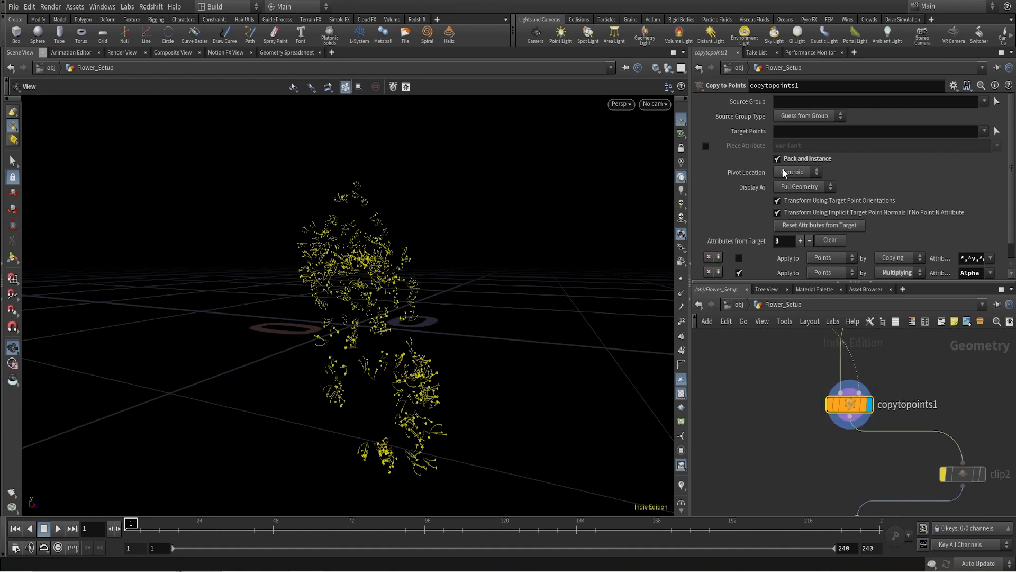
{"action": "scroll", "coordinate": [783, 398], "scroll_direction": "down", "scroll_amount": 2}
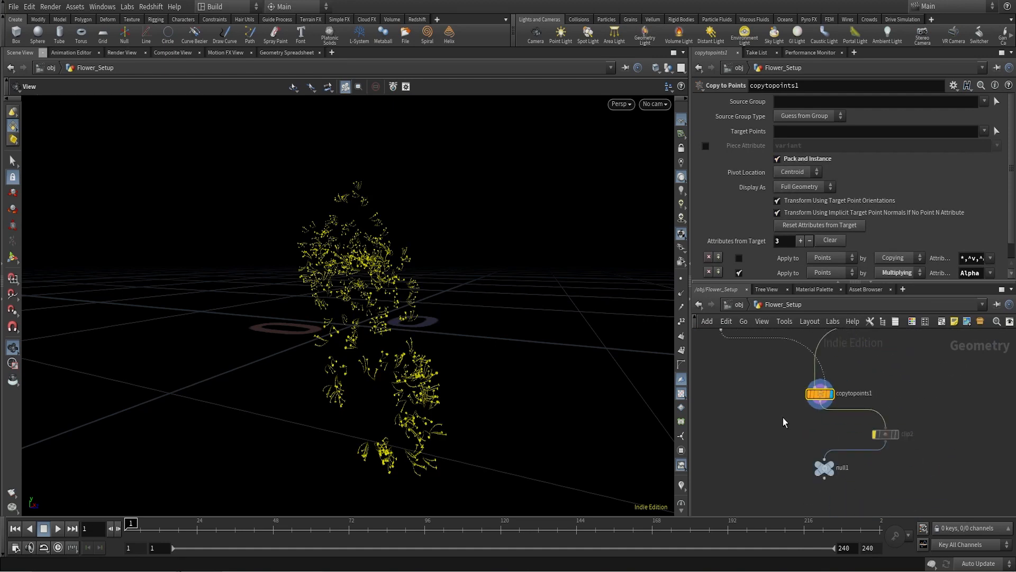
- Display and select null1 at the end of the flower network
{"action": "middle_click_drag", "start_coordinate": [822, 469], "coordinate": [826, 406]}
{"action": "scroll", "coordinate": [829, 407], "scroll_direction": "up", "scroll_amount": 3}
{"action": "left_click", "coordinate": [853, 370]}
{"action": "left_click", "coordinate": [826, 405]}
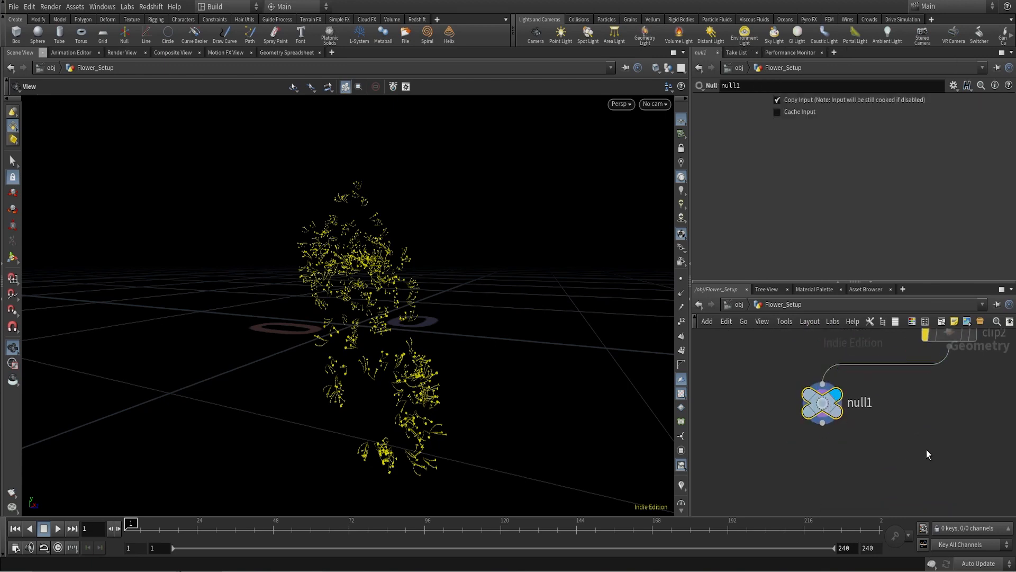
{"action": "double_click", "coordinate": [873, 403]}
{"action": "left_click", "coordinate": [874, 431]}
- Return to the object level and show GRASS_SETUP and SHOE_SETUP together with Flower_Setup
{"action": "left_click", "coordinate": [739, 304]}
{"action": "middle_click_drag", "start_coordinate": [973, 429], "coordinate": [905, 420]}
{"action": "scroll", "coordinate": [841, 390], "scroll_direction": "up", "scroll_amount": 3}
{"action": "left_click", "coordinate": [818, 390]}
{"action": "left_click", "coordinate": [818, 442]}
{"action": "left_click", "coordinate": [827, 457]}
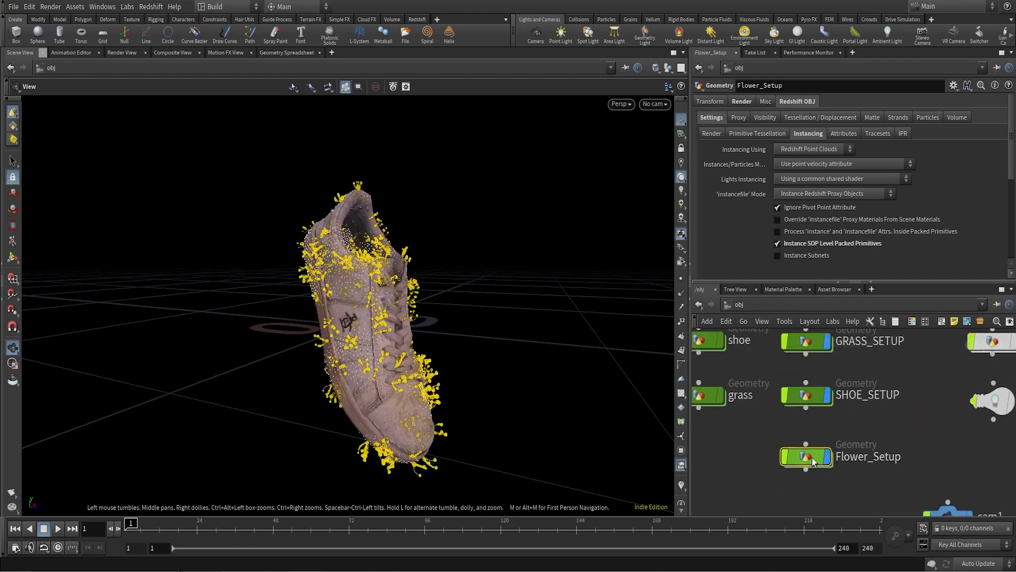
{"action": "left_click", "coordinate": [905, 433]}
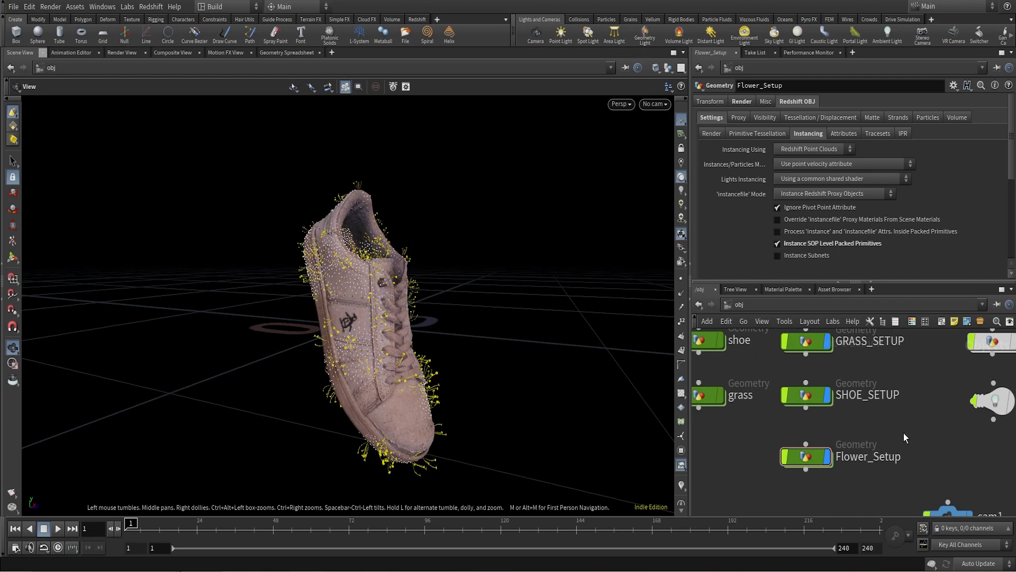
- Display the grass_OUT null inside GRASS_SETUP and return to the object level
{"action": "double_click", "coordinate": [812, 344]}
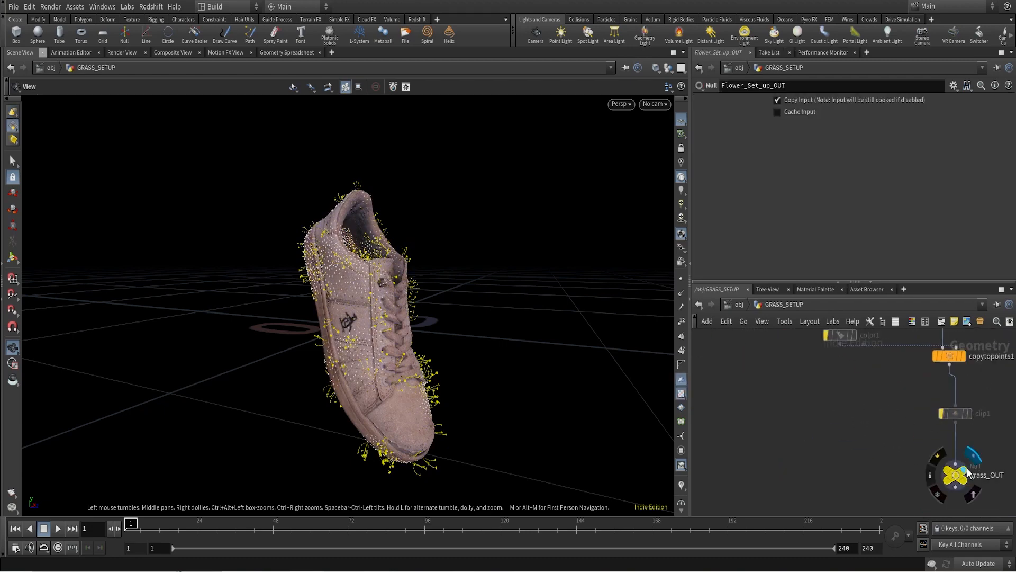
{"action": "left_click", "coordinate": [968, 473]}
{"action": "middle_click_drag", "start_coordinate": [894, 463], "coordinate": [812, 423]}
{"action": "scroll", "coordinate": [870, 438], "scroll_direction": "up", "scroll_amount": 3}
{"action": "left_click", "coordinate": [869, 439]}
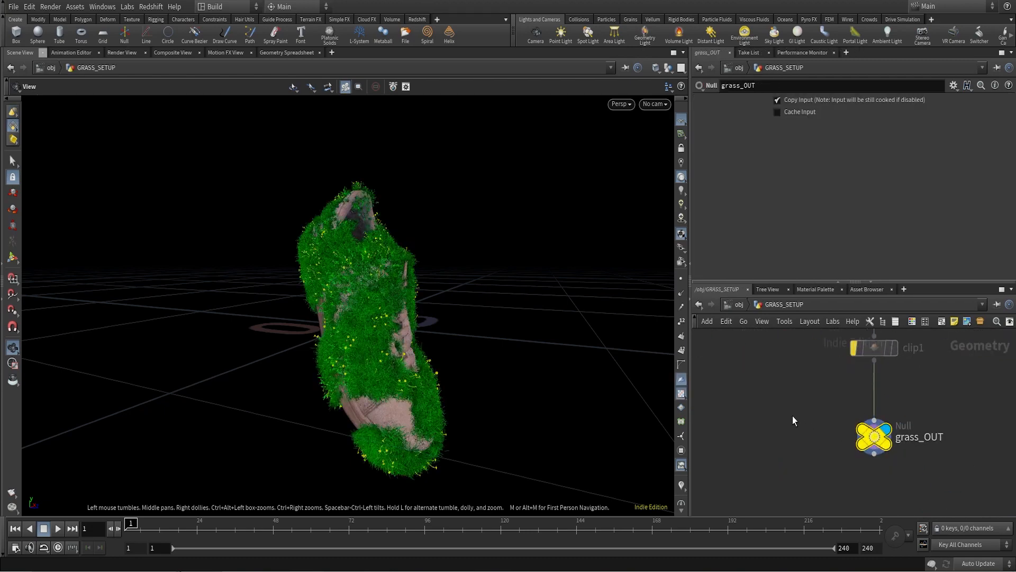
{"action": "left_click", "coordinate": [744, 303]}
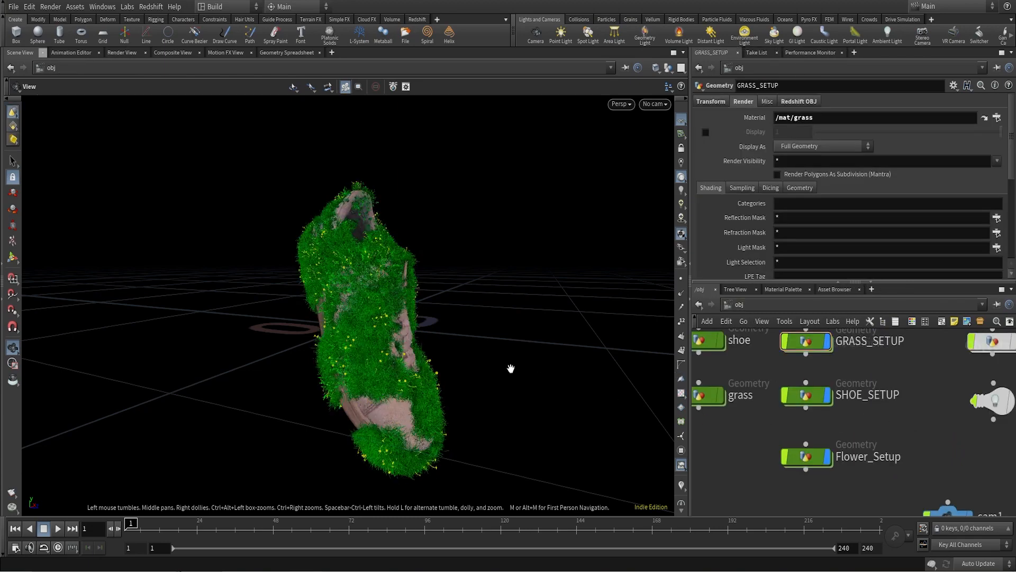
- Look through cam1 and display the grid1 backdrop behind the shoe
{"action": "left_click", "coordinate": [654, 114]}
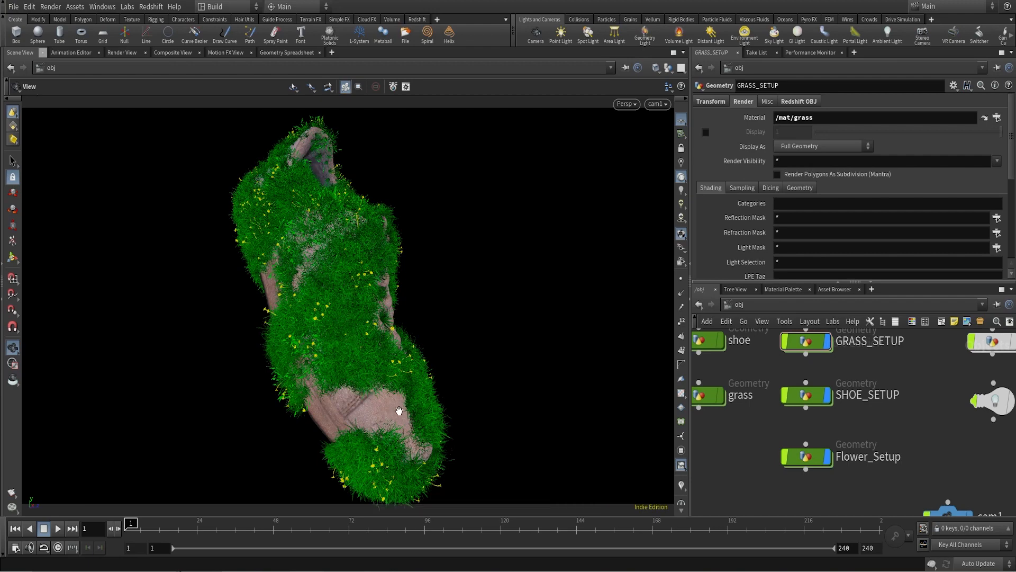
{"action": "scroll", "coordinate": [922, 433], "scroll_direction": "down", "scroll_amount": 3}
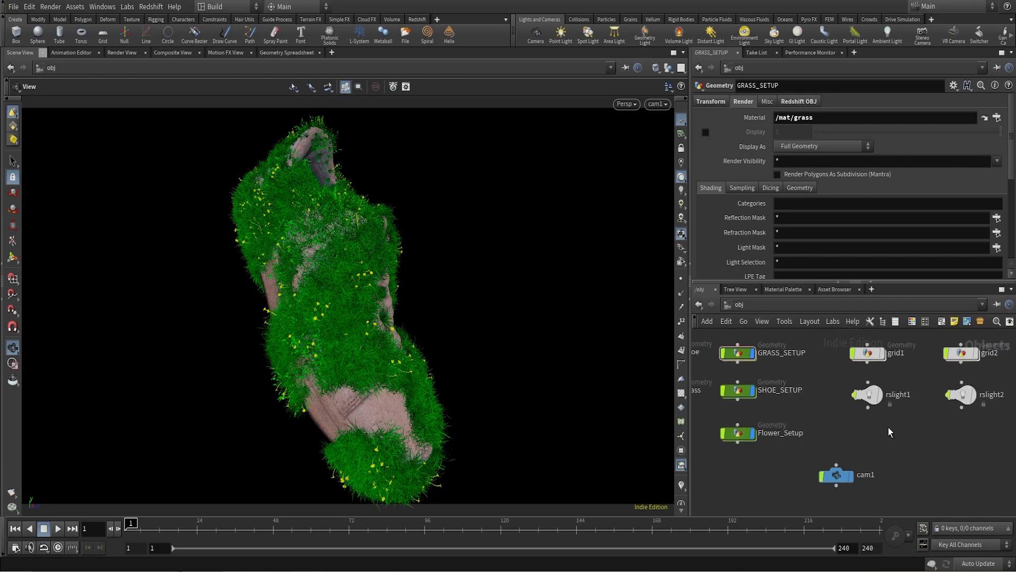
{"action": "scroll", "coordinate": [900, 419], "scroll_direction": "up", "scroll_amount": 6}
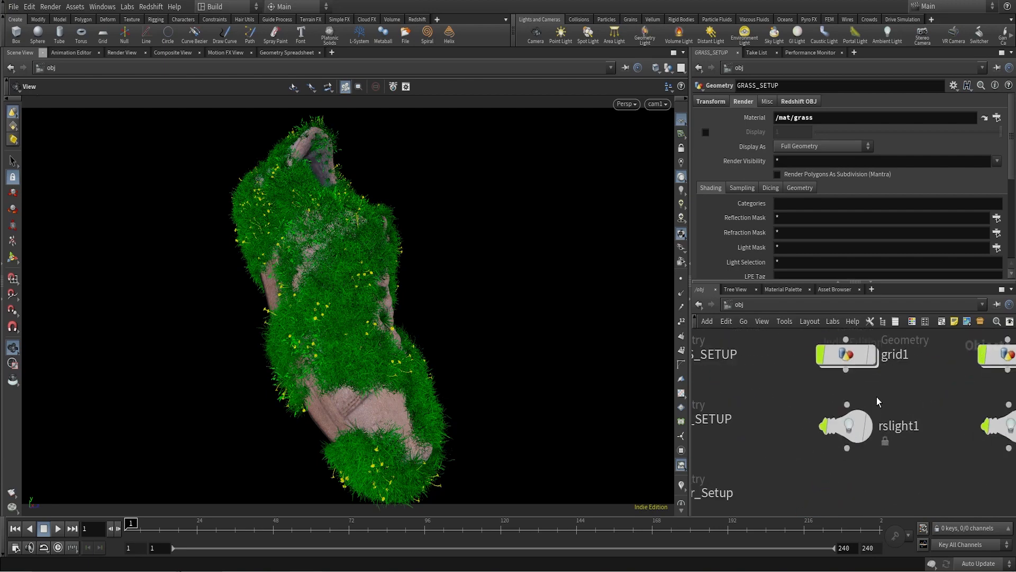
{"action": "left_click", "coordinate": [868, 357]}
{"action": "left_click", "coordinate": [871, 357]}
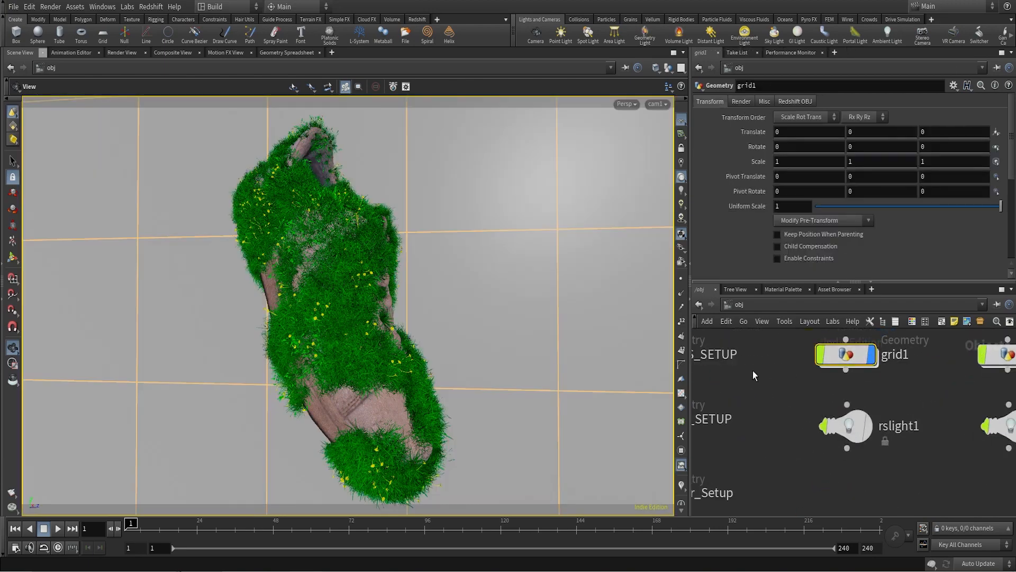
{"action": "left_click", "coordinate": [983, 468]}
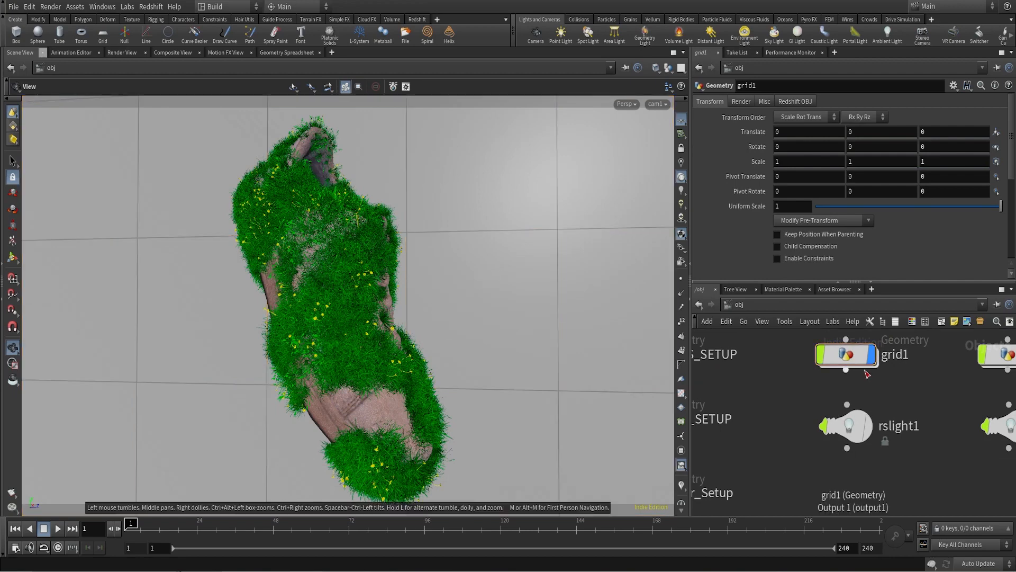
- Select rslight1 and show its Light settings
{"action": "scroll", "coordinate": [915, 445], "scroll_direction": "down", "scroll_amount": 2}
{"action": "middle_click_drag", "start_coordinate": [941, 463], "coordinate": [866, 440]}
{"action": "scroll", "coordinate": [936, 408], "scroll_direction": "up", "scroll_amount": 1}
{"action": "left_click", "coordinate": [808, 407]}
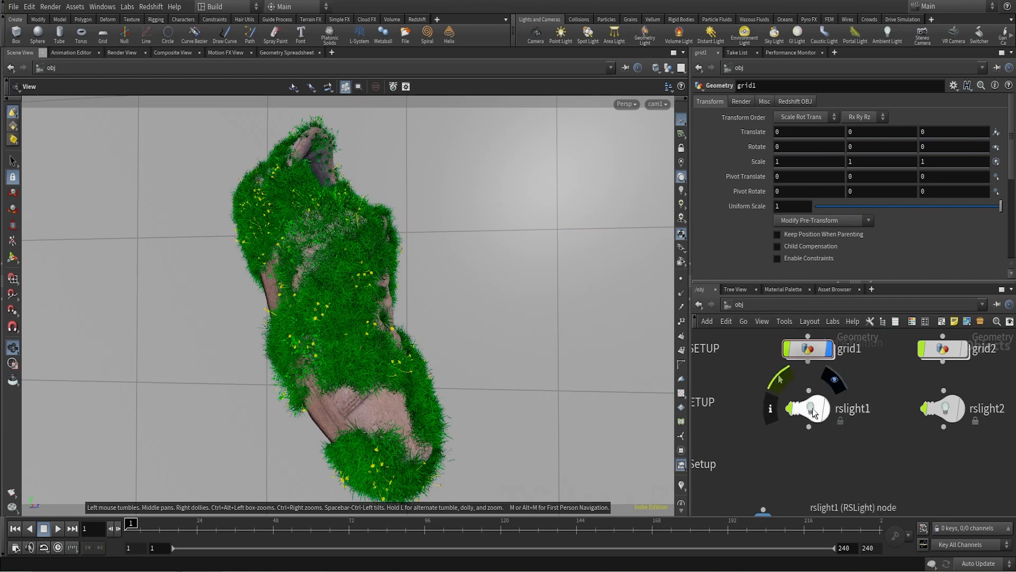
{"action": "left_click", "coordinate": [740, 102]}
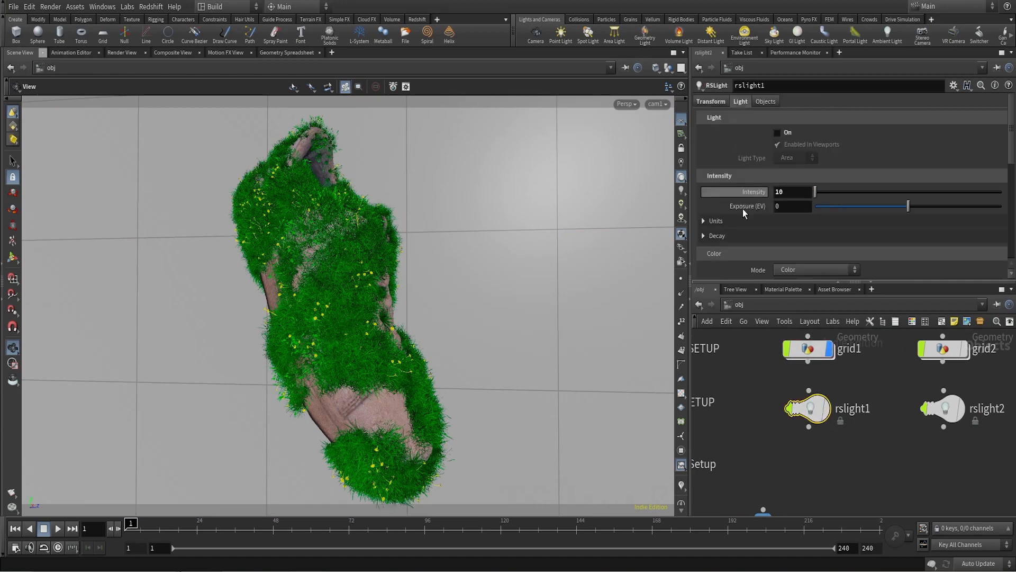
{"action": "scroll", "coordinate": [839, 447], "scroll_direction": "up", "scroll_amount": 3}
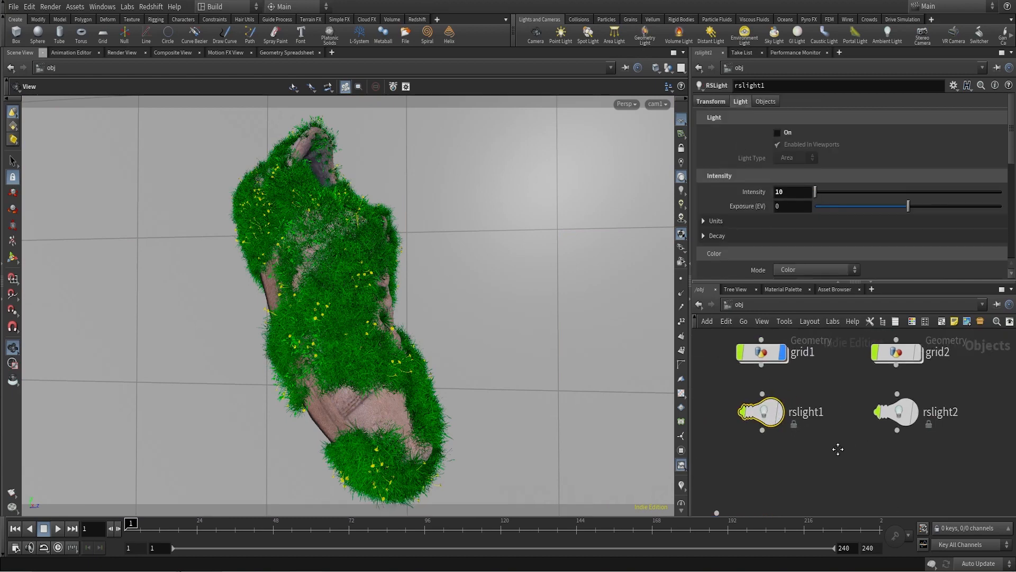
- Display rslight2, show its Light settings and view the area light beside the grid1 backdrop and shoe
{"action": "left_click", "coordinate": [931, 415]}
{"action": "scroll", "coordinate": [910, 418], "scroll_direction": "down", "scroll_amount": 2}
{"action": "scroll", "coordinate": [888, 410], "scroll_direction": "up", "scroll_amount": 2}
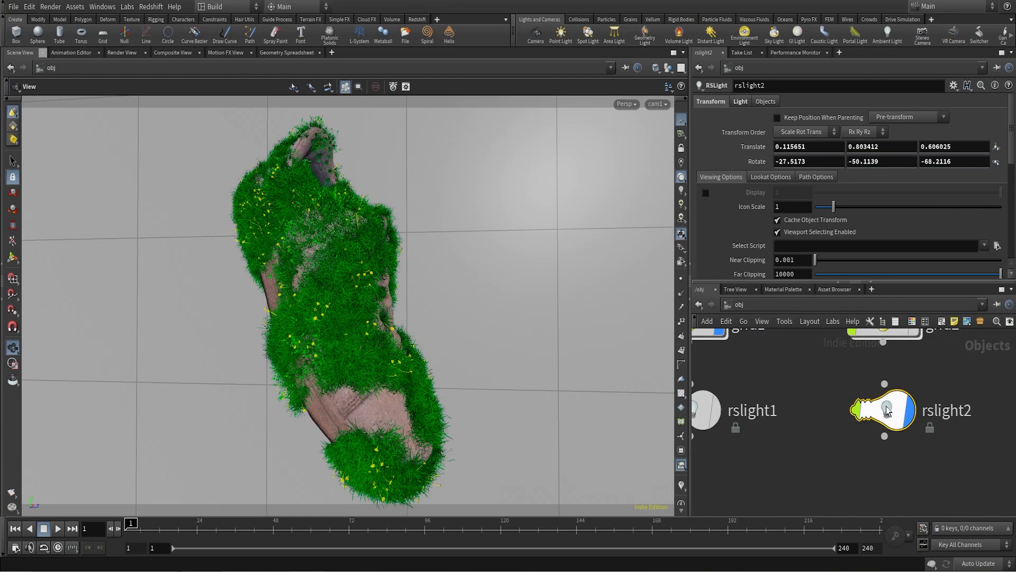
{"action": "left_click", "coordinate": [740, 102]}
{"action": "right_click_drag", "start_coordinate": [445, 253], "coordinate": [295, 399]}
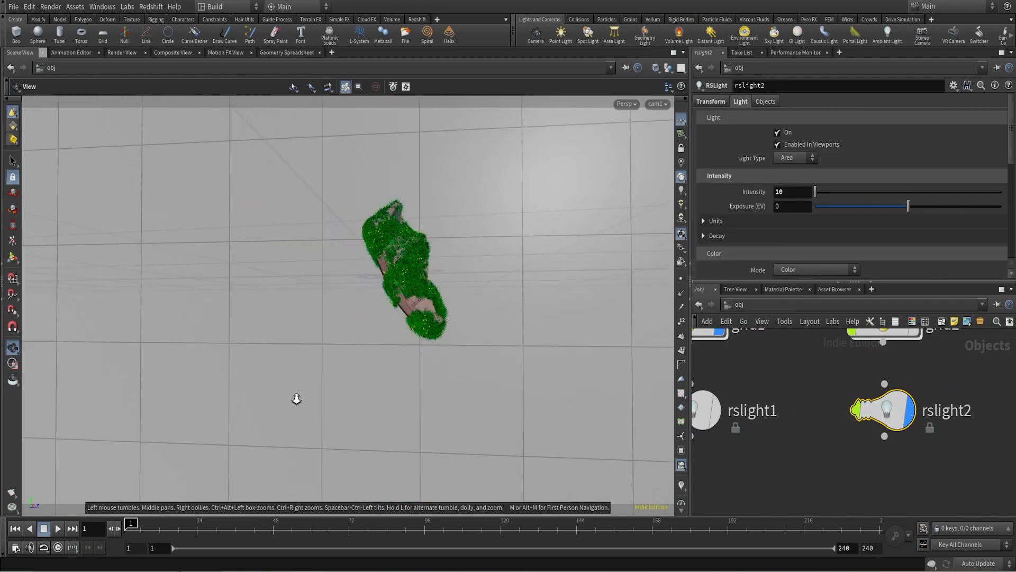
{"action": "middle_click_drag", "start_coordinate": [355, 340], "coordinate": [243, 399]}
{"action": "right_click_drag", "start_coordinate": [243, 399], "coordinate": [243, 433]}
{"action": "left_click_drag", "start_coordinate": [243, 434], "coordinate": [424, 323]}
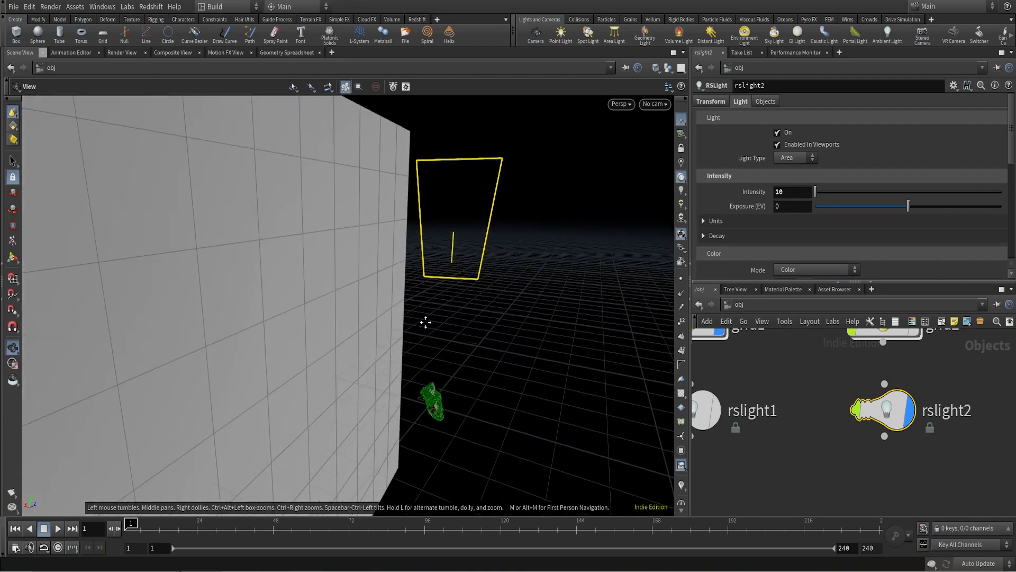
- Review rslight2's intensity, color and shape settings, and examine its placement relative to the shoe and backdrop from several angles
{"action": "scroll", "coordinate": [783, 230], "scroll_direction": "down", "scroll_amount": 2}
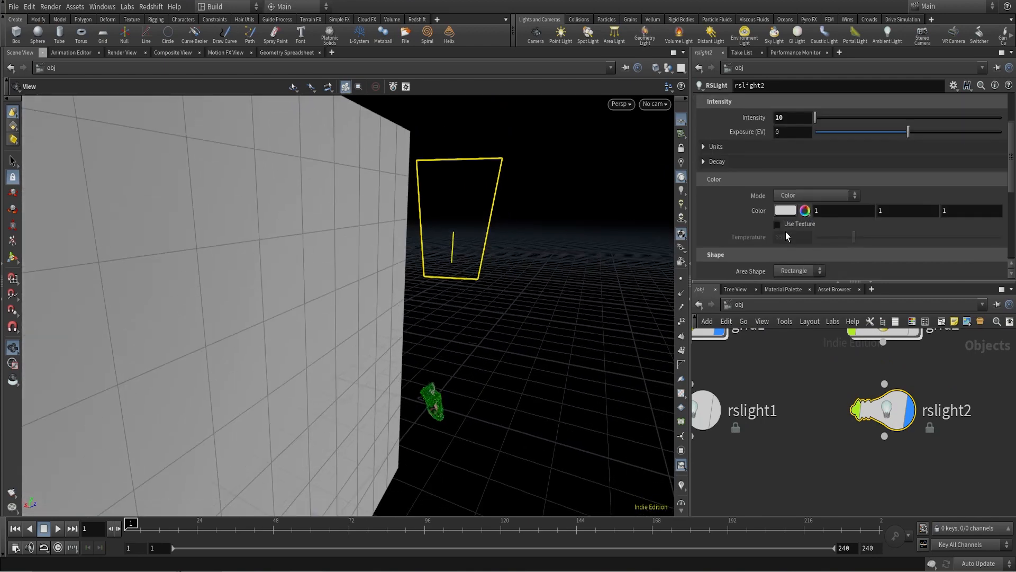
{"action": "scroll", "coordinate": [785, 232], "scroll_direction": "down", "scroll_amount": 3}
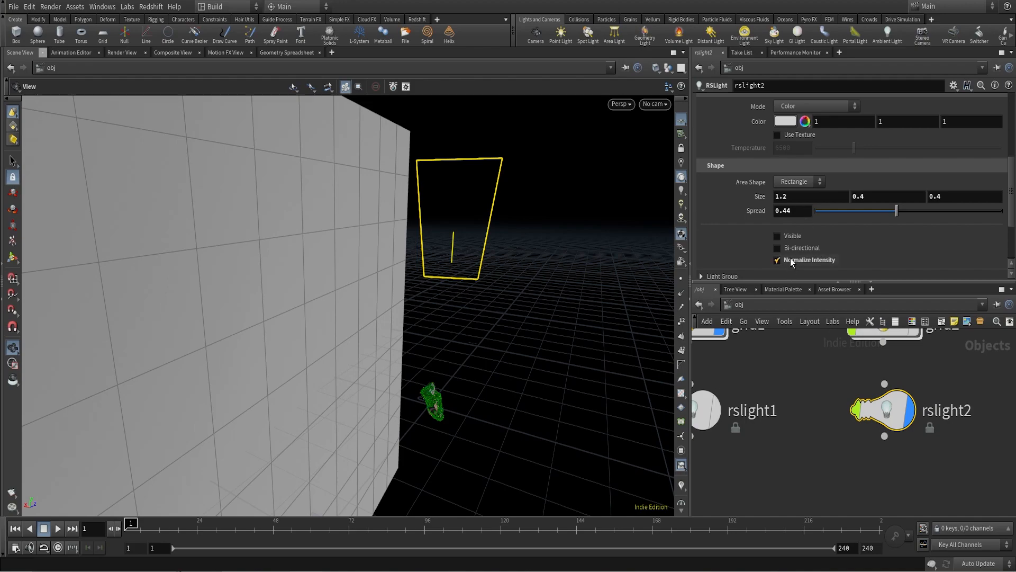
{"action": "scroll", "coordinate": [805, 218], "scroll_direction": "up", "scroll_amount": 5}
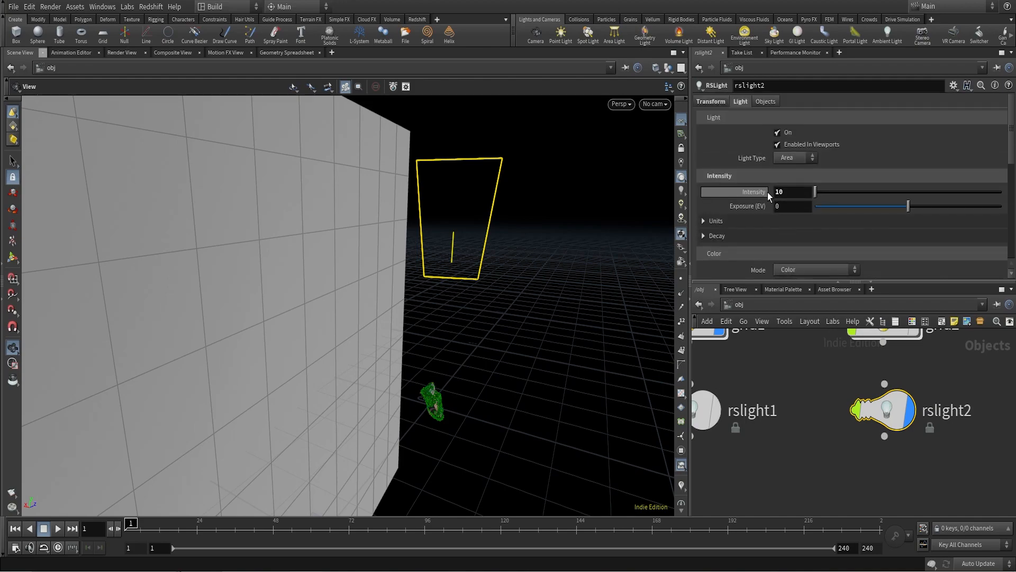
{"action": "left_click_drag", "start_coordinate": [476, 357], "coordinate": [430, 221]}
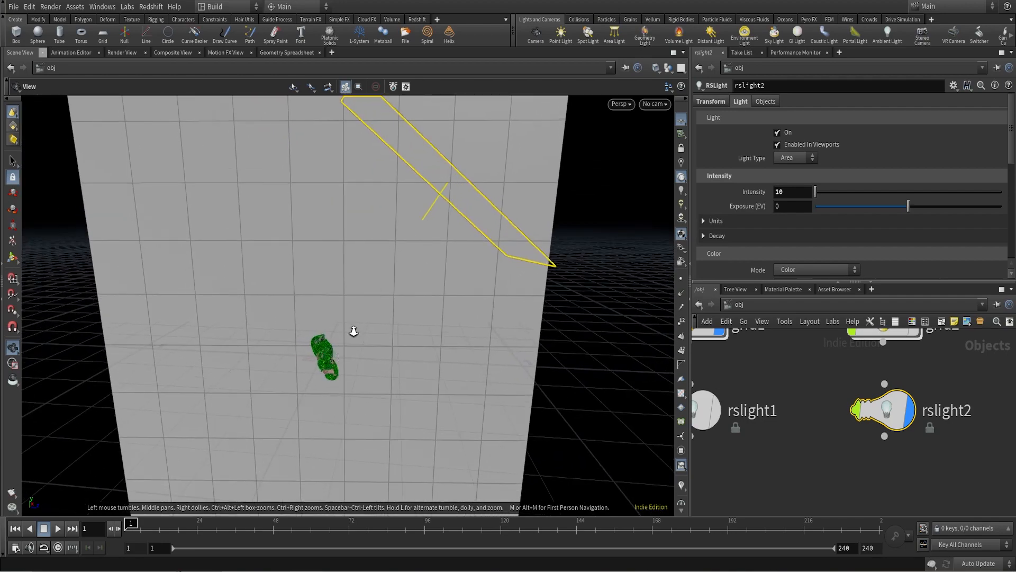
{"action": "right_click_drag", "start_coordinate": [354, 331], "coordinate": [476, 201]}
{"action": "right_click_drag", "start_coordinate": [563, 194], "coordinate": [349, 391]}
{"action": "middle_click_drag", "start_coordinate": [516, 275], "coordinate": [496, 336]}
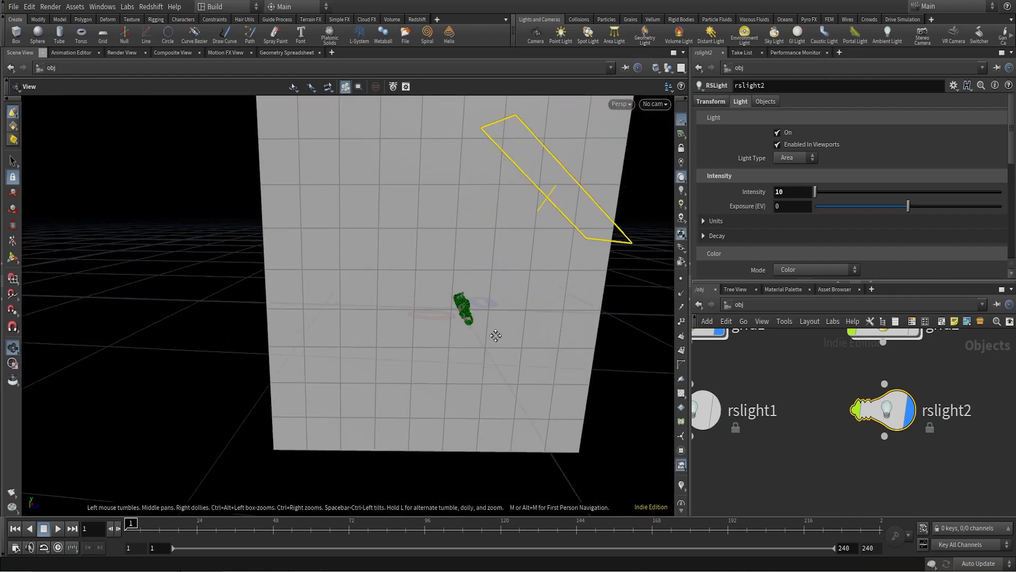
{"action": "left_click_drag", "start_coordinate": [496, 336], "coordinate": [433, 312]}
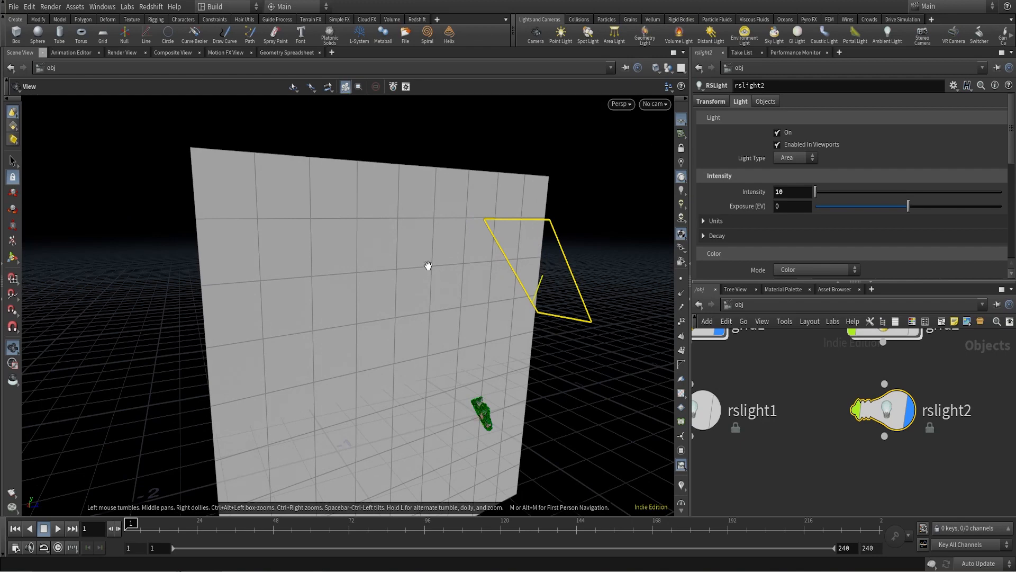
{"action": "right_click_drag", "start_coordinate": [482, 440], "coordinate": [555, 285]}
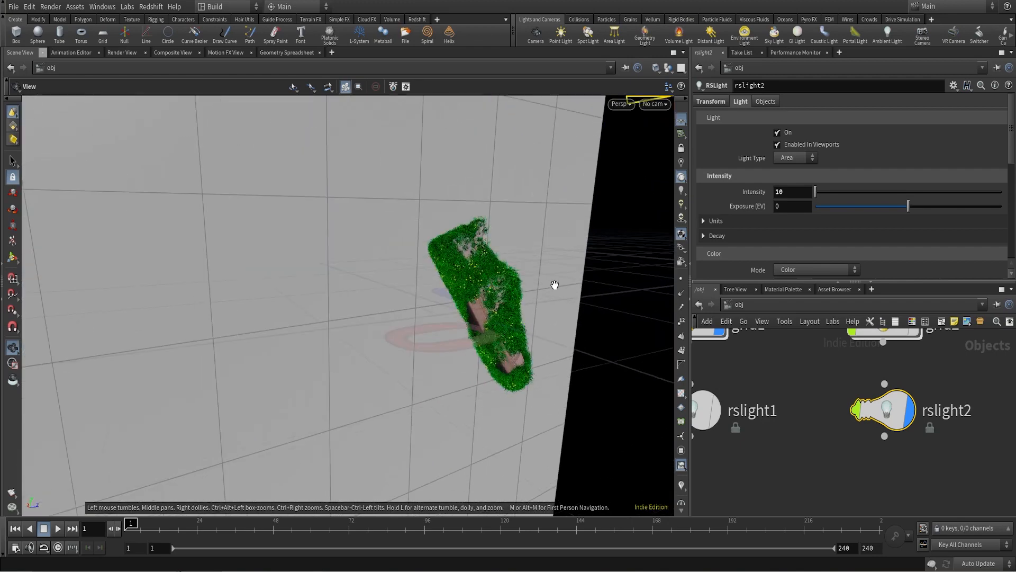
{"action": "left_click_drag", "start_coordinate": [508, 310], "coordinate": [444, 318]}
- Select and display grid2, and view the tilted plane beside the shoe and backdrop
{"action": "scroll", "coordinate": [801, 441], "scroll_direction": "down", "scroll_amount": 3}
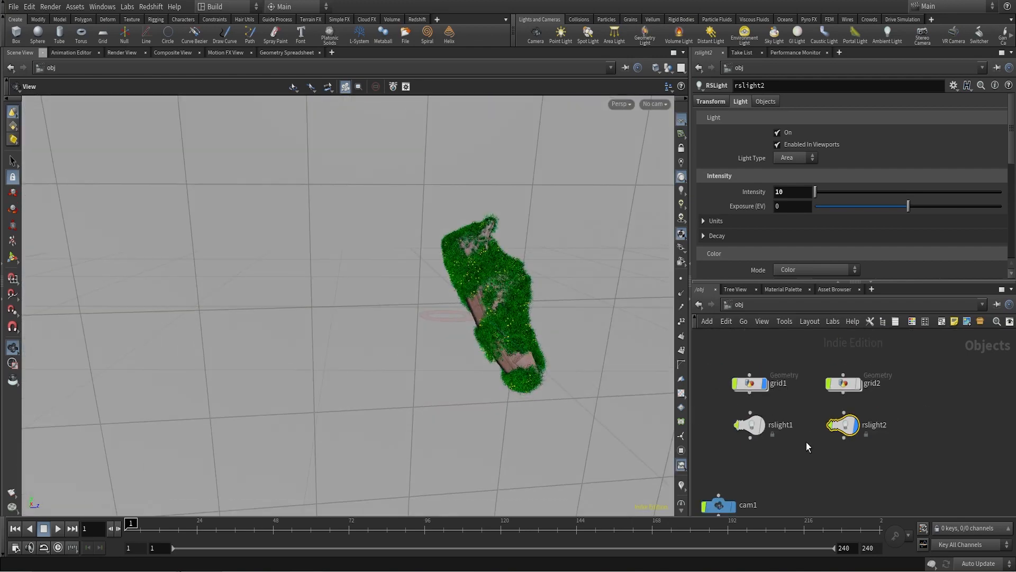
{"action": "middle_click_drag", "start_coordinate": [815, 449], "coordinate": [897, 471]}
{"action": "scroll", "coordinate": [937, 402], "scroll_direction": "up", "scroll_amount": 1}
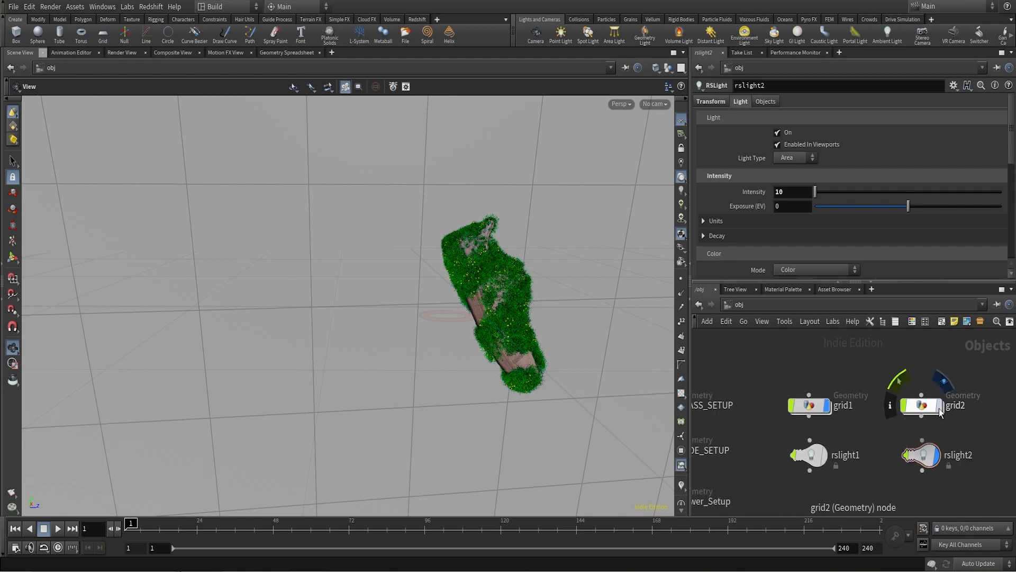
{"action": "left_click", "coordinate": [924, 409]}
{"action": "right_click_drag", "start_coordinate": [534, 360], "coordinate": [296, 456]}
{"action": "left_click_drag", "start_coordinate": [408, 397], "coordinate": [322, 408]}
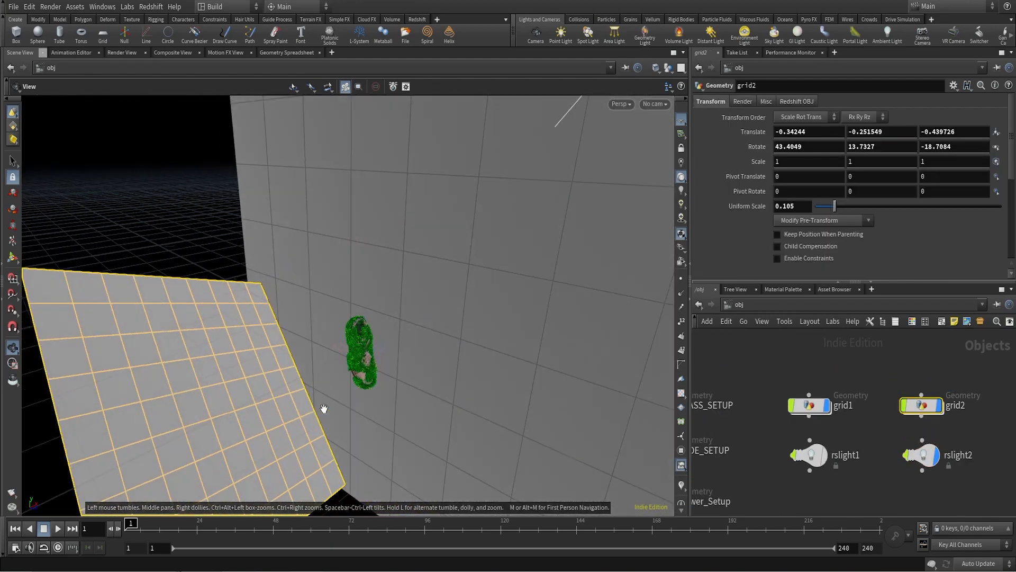
{"action": "middle_click_drag", "start_coordinate": [322, 408], "coordinate": [467, 350]}
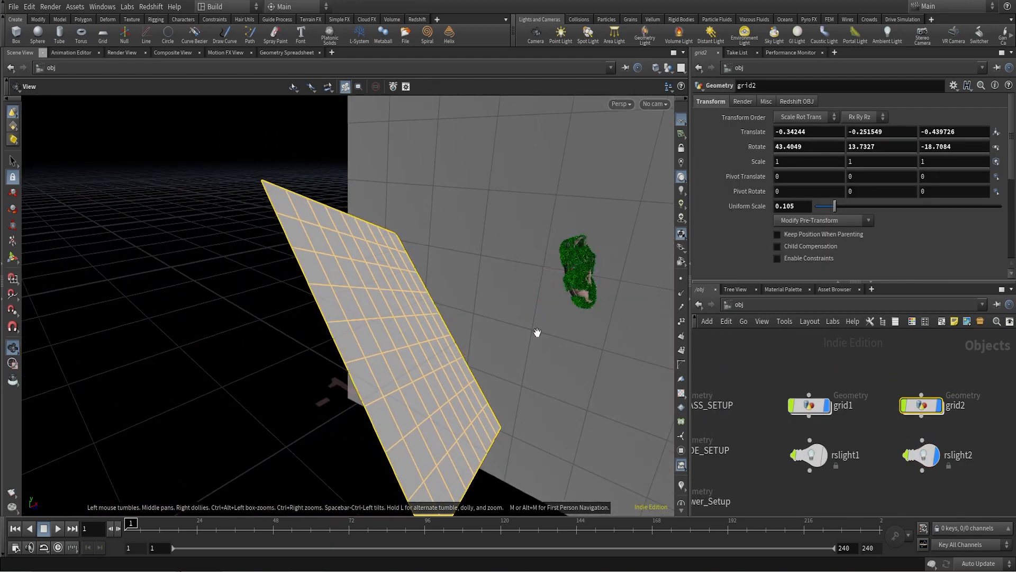
{"action": "scroll", "coordinate": [537, 331], "scroll_direction": "up", "scroll_amount": 3}
- Compare the cam1 view with a free view of the shoe and grid2, finishing on the view through cam1
{"action": "left_click", "coordinate": [655, 104]}
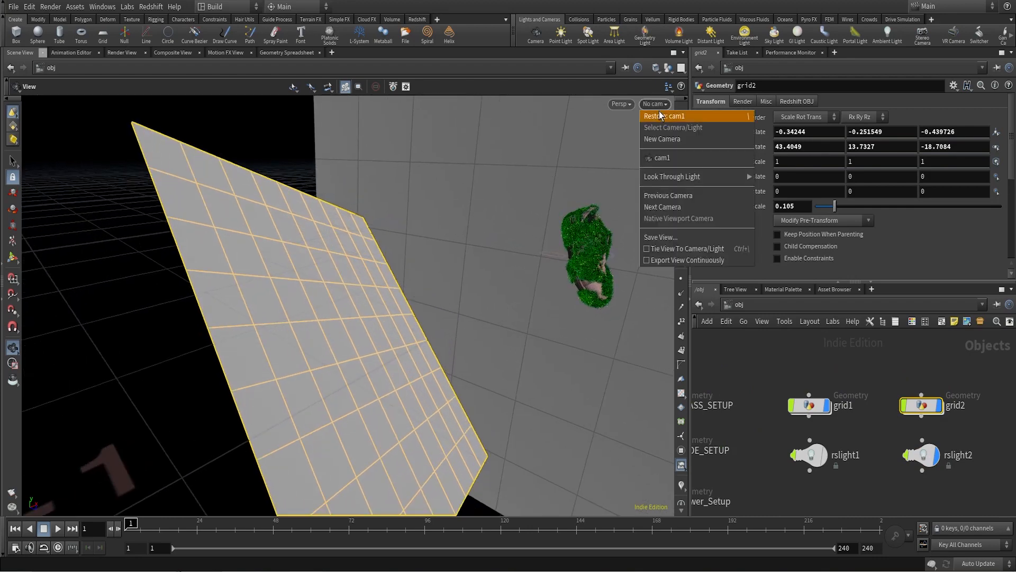
{"action": "left_click", "coordinate": [656, 157]}
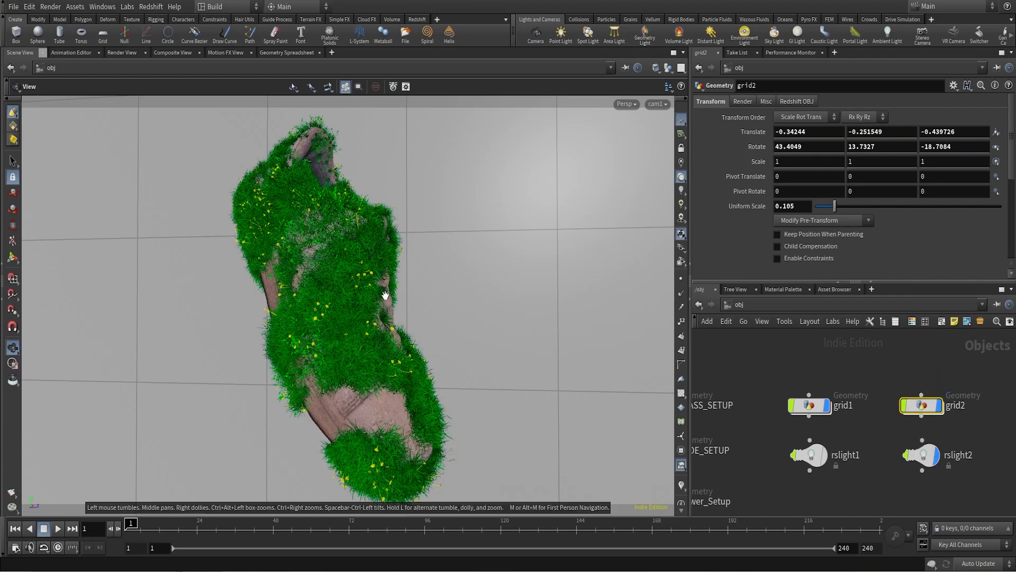
{"action": "right_click_drag", "start_coordinate": [385, 294], "coordinate": [222, 411]}
{"action": "mouse_move", "coordinate": [221, 411]}
{"action": "left_mouse_down"}
{"action": "mouse_move", "coordinate": [256, 406]}
{"action": "mouse_move", "coordinate": [214, 416]}
{"action": "left_mouse_up"}
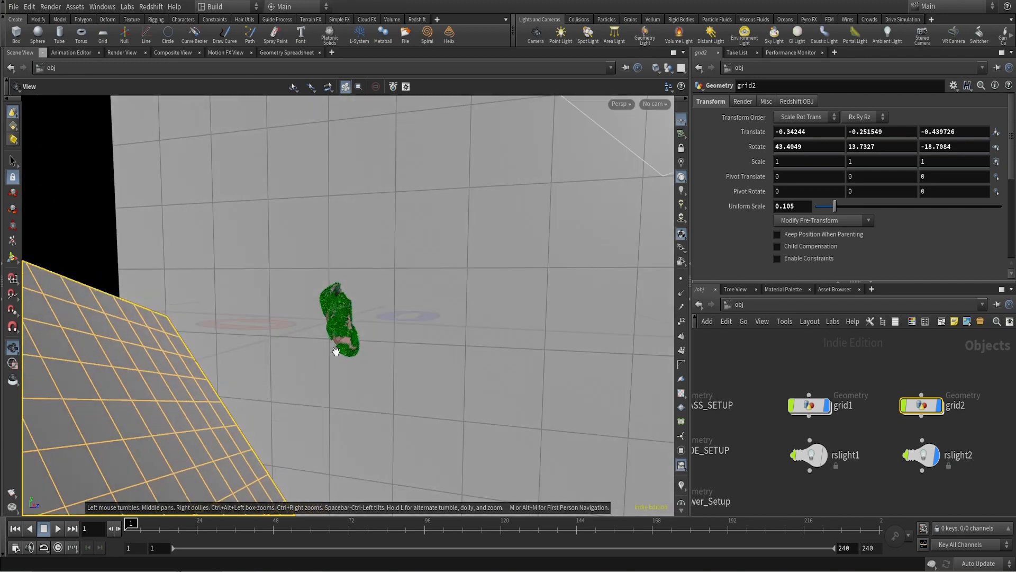
{"action": "right_click_drag", "start_coordinate": [347, 340], "coordinate": [426, 265]}
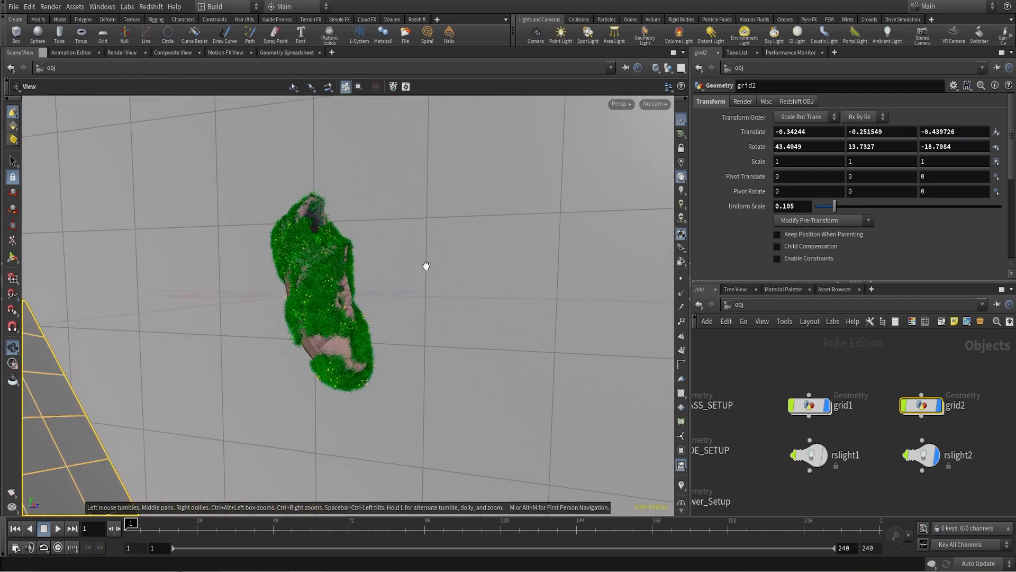
{"action": "mouse_move", "coordinate": [322, 317]}
{"action": "left_mouse_down"}
{"action": "mouse_move", "coordinate": [338, 320]}
{"action": "mouse_move", "coordinate": [336, 306]}
{"action": "left_mouse_up"}
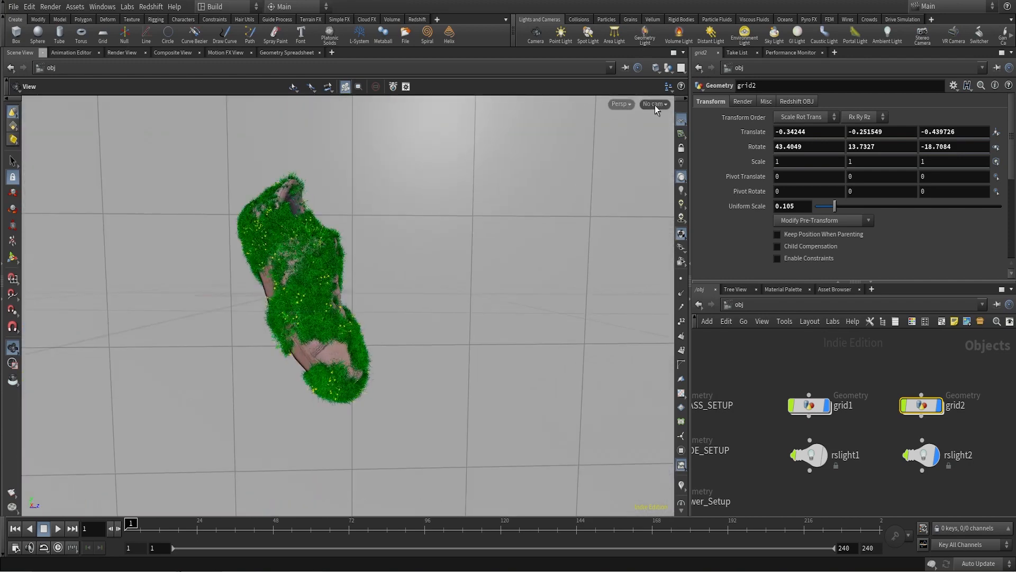
{"action": "left_click", "coordinate": [655, 104]}
{"action": "left_click", "coordinate": [661, 158]}
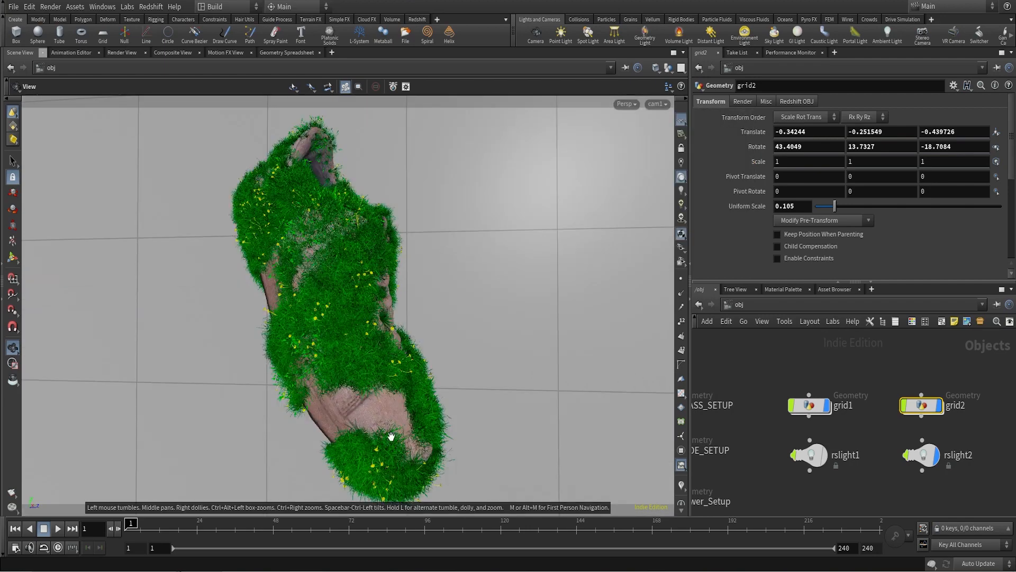
- Move the cam1 node beneath the lights in the network and show its View settings
{"action": "middle_click_drag", "start_coordinate": [881, 488], "coordinate": [907, 399]}
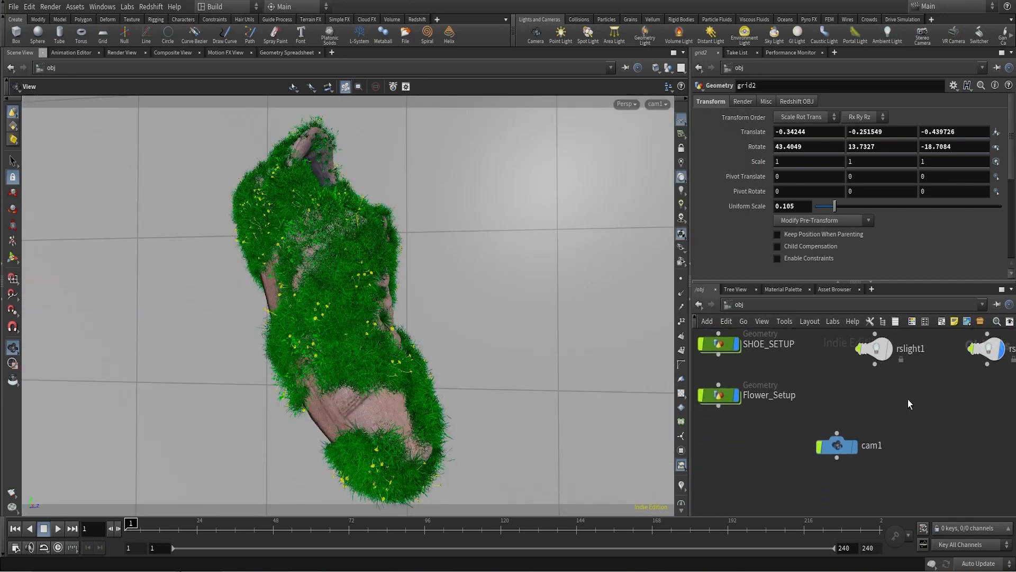
{"action": "mouse_move", "coordinate": [839, 448]}
{"action": "left_click_drag", "start_coordinate": [839, 448], "coordinate": [909, 436]}
{"action": "left_click", "coordinate": [907, 434]}
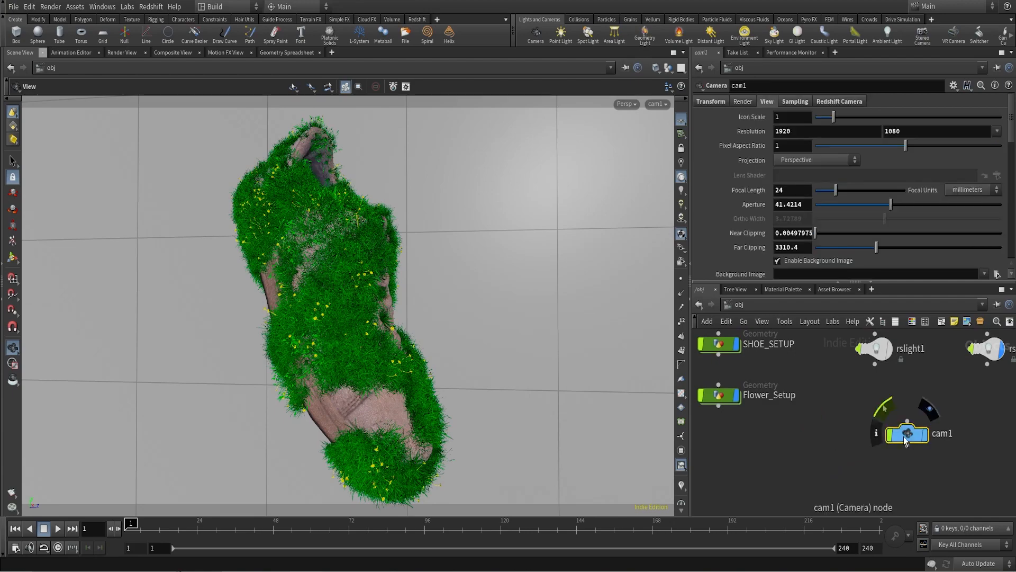
- Leave the camera view, frame the whole shoe in free perspective and shift the cam1 node slightly in the network
{"action": "mouse_move", "coordinate": [489, 278]}
{"action": "right_mouse_down"}
{"action": "mouse_move", "coordinate": [456, 331]}
{"action": "mouse_move", "coordinate": [486, 270]}
{"action": "mouse_move", "coordinate": [479, 283]}
{"action": "right_mouse_up"}
{"action": "left_click_drag", "start_coordinate": [426, 313], "coordinate": [463, 311]}
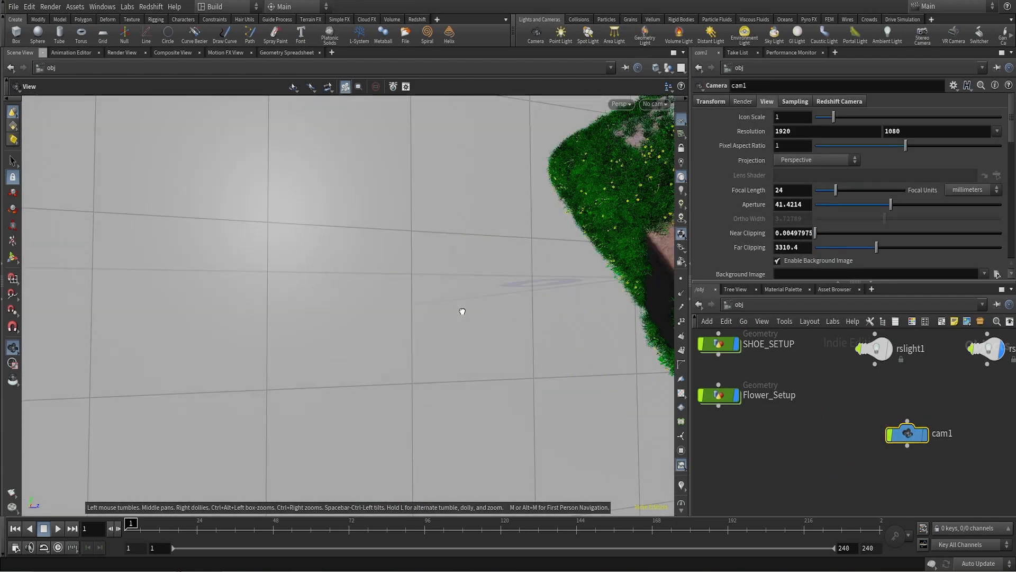
{"action": "middle_click_drag", "start_coordinate": [495, 297], "coordinate": [316, 282]}
{"action": "left_click_drag", "start_coordinate": [340, 268], "coordinate": [359, 281]}
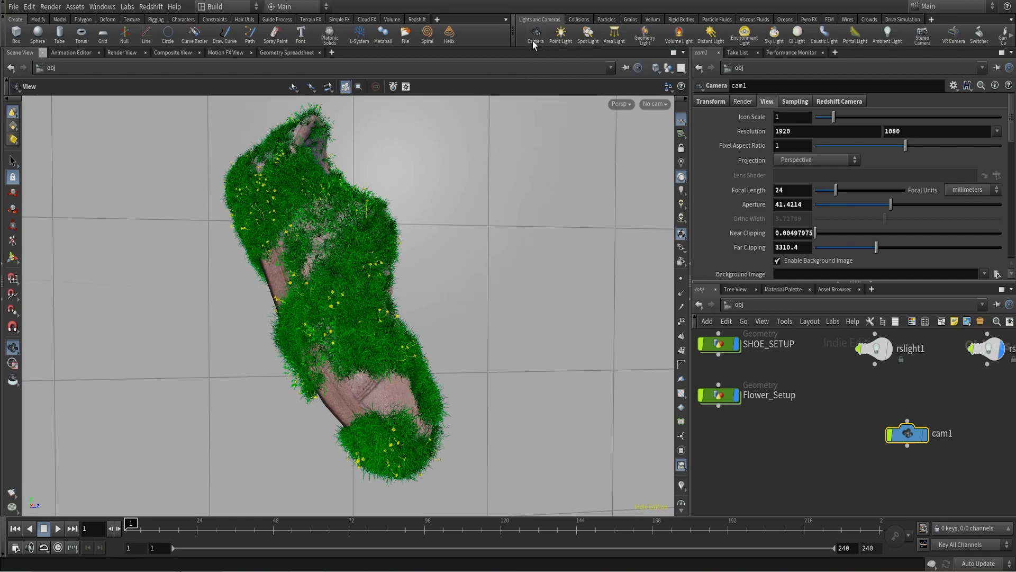
{"action": "left_click_drag", "start_coordinate": [921, 443], "coordinate": [926, 428]}
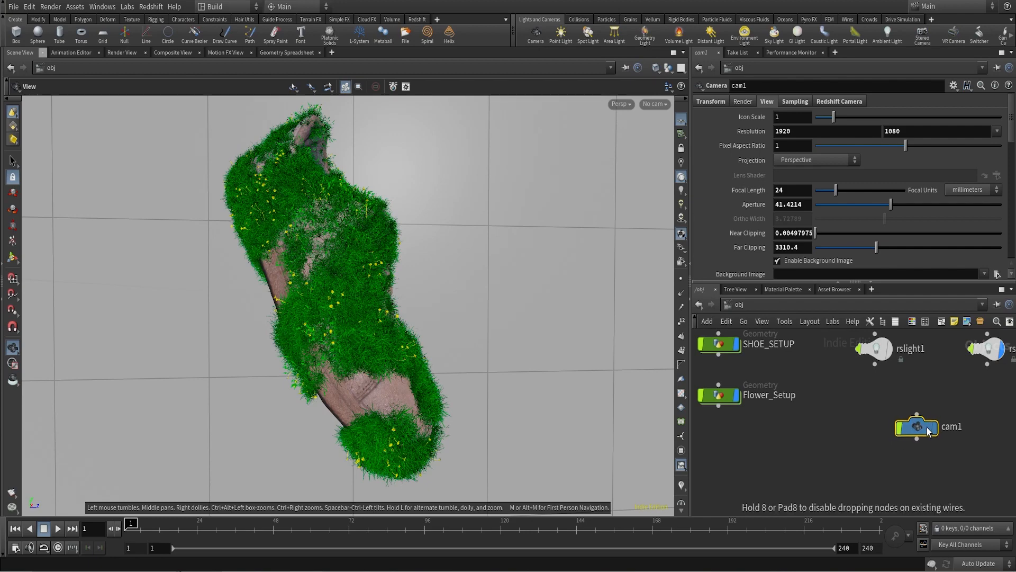
{"action": "key", "text": "h"}
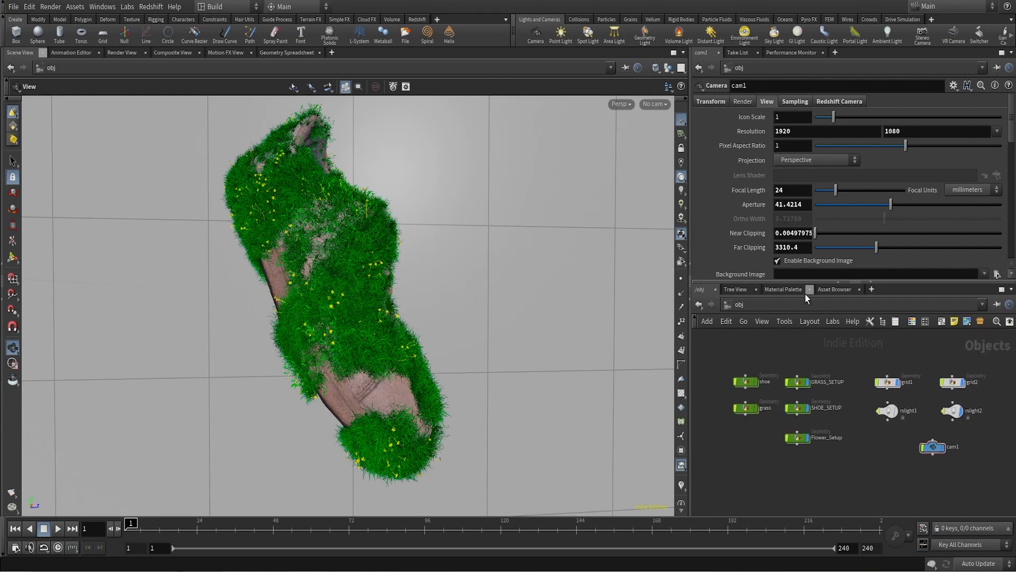
- Open the material network from the SHOE material and select the SHOE, grass and Flower material builders
{"action": "left_click", "coordinate": [783, 289]}
{"action": "left_click", "coordinate": [819, 343]}
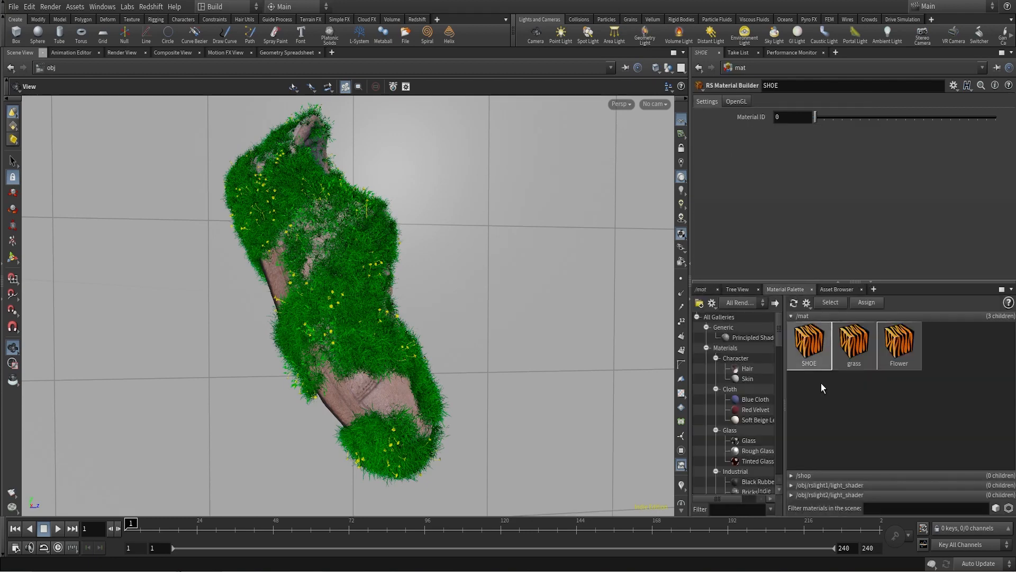
{"action": "double_click", "coordinate": [820, 366]}
{"action": "scroll", "coordinate": [933, 441], "scroll_direction": "down", "scroll_amount": 3}
{"action": "middle_click_drag", "start_coordinate": [938, 445], "coordinate": [831, 428]}
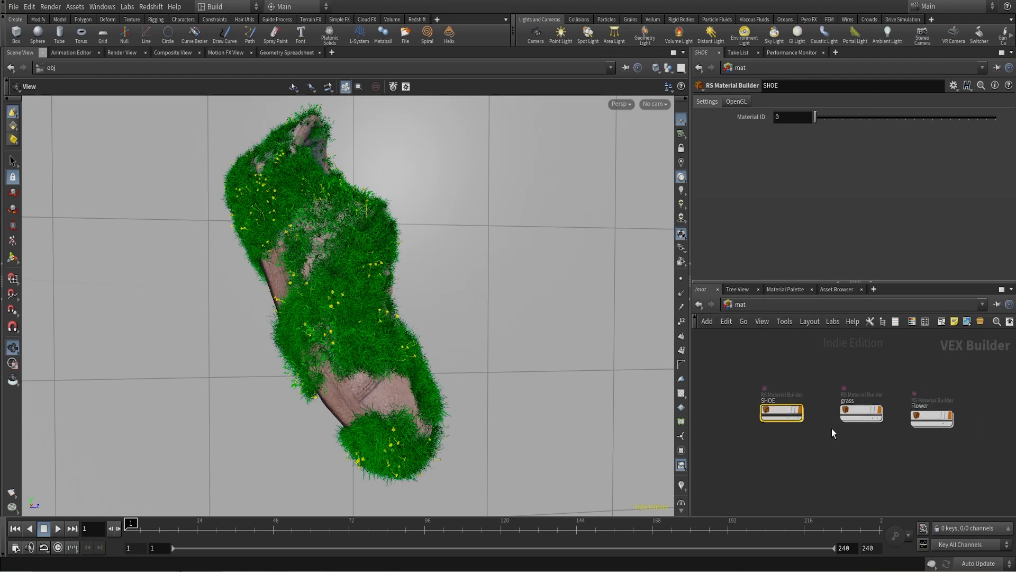
{"action": "left_click_drag", "start_coordinate": [739, 353], "coordinate": [1011, 465]}
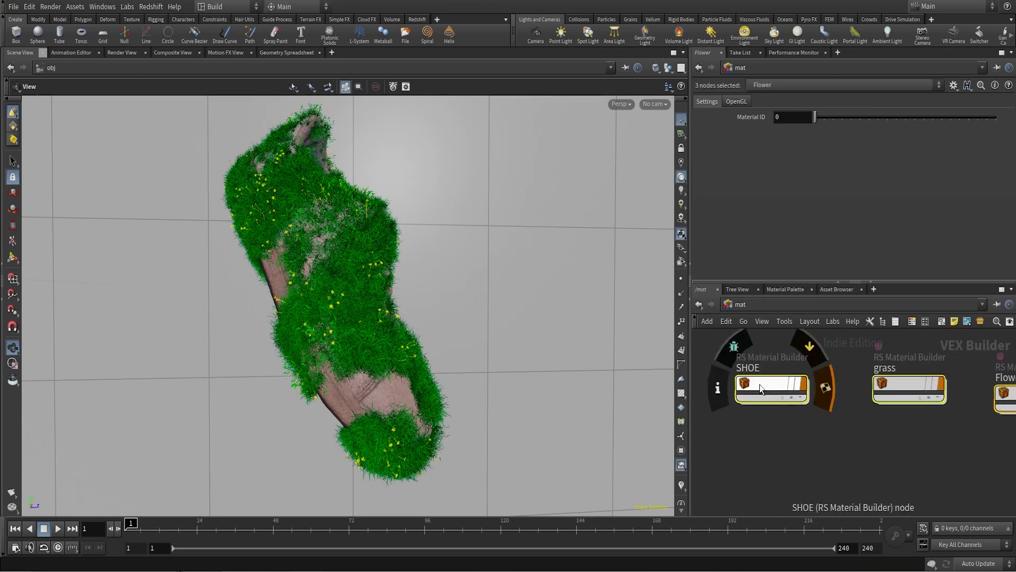
- Enter the SHOE material and inspect the settings of ParticleAttributeLookup1 and TextureSampler1
{"action": "double_click", "coordinate": [760, 384]}
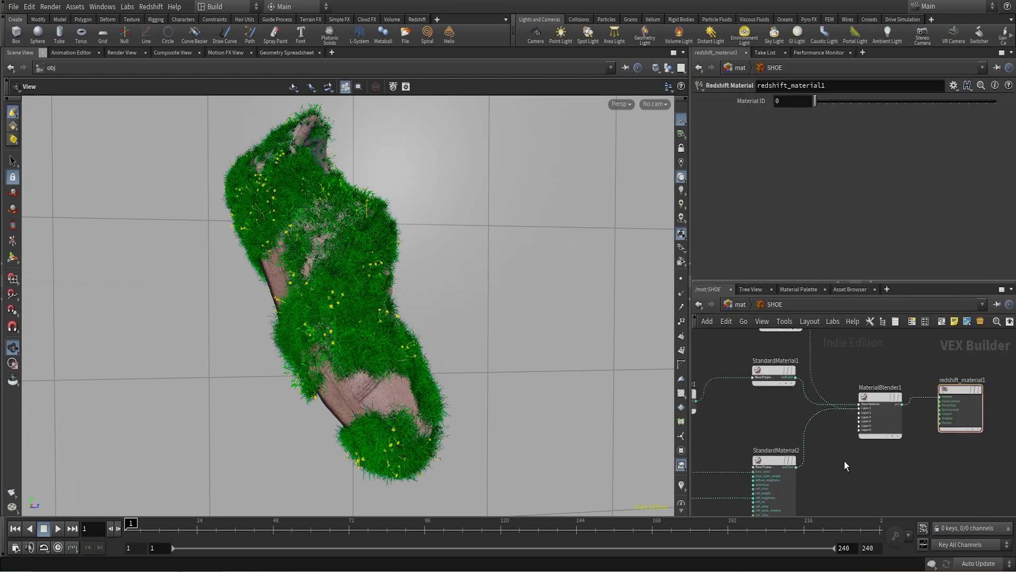
{"action": "scroll", "coordinate": [842, 445], "scroll_direction": "up", "scroll_amount": 3}
{"action": "left_click", "coordinate": [837, 389]}
{"action": "middle_click_drag", "start_coordinate": [770, 474], "coordinate": [871, 382]}
{"action": "scroll", "coordinate": [871, 382], "scroll_direction": "up", "scroll_amount": 3}
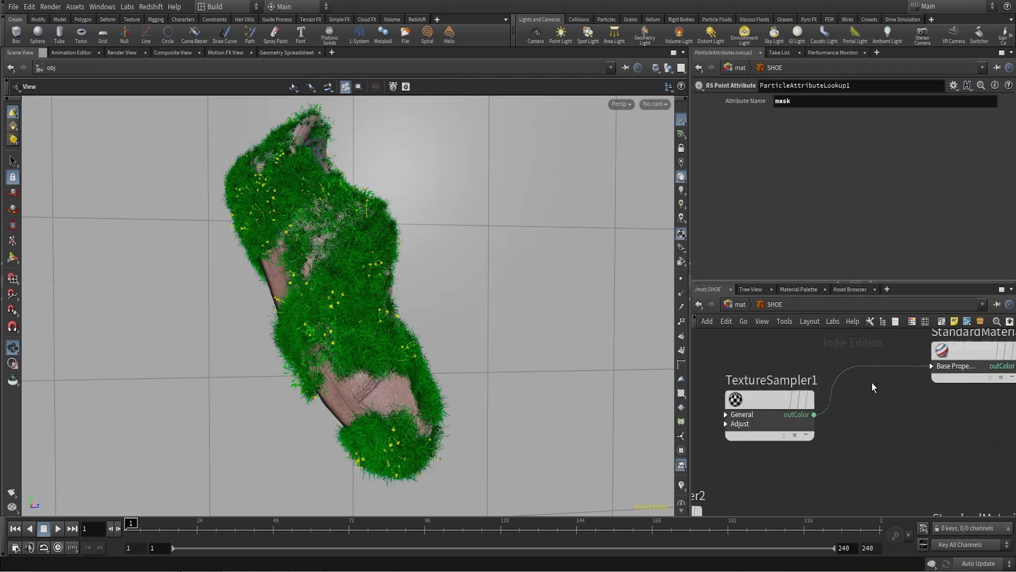
{"action": "scroll", "coordinate": [888, 410], "scroll_direction": "down", "scroll_amount": 3}
{"action": "left_click", "coordinate": [819, 407]}
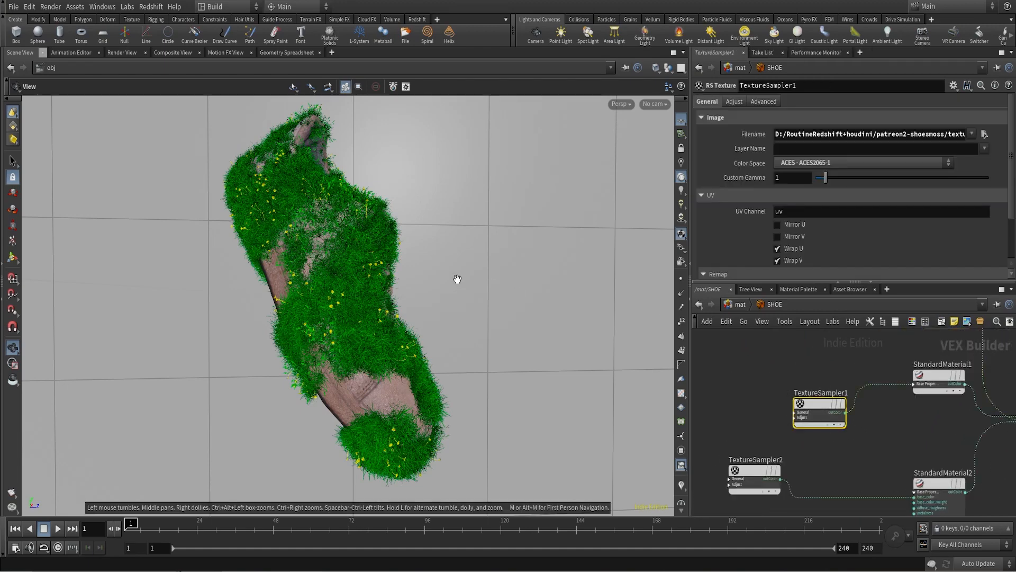
- Check the end of TextureSampler1's image file path, followed by the base, reflection and transmission settings of StandardMaterial1
{"action": "left_click_drag", "start_coordinate": [927, 133], "coordinate": [975, 136]}
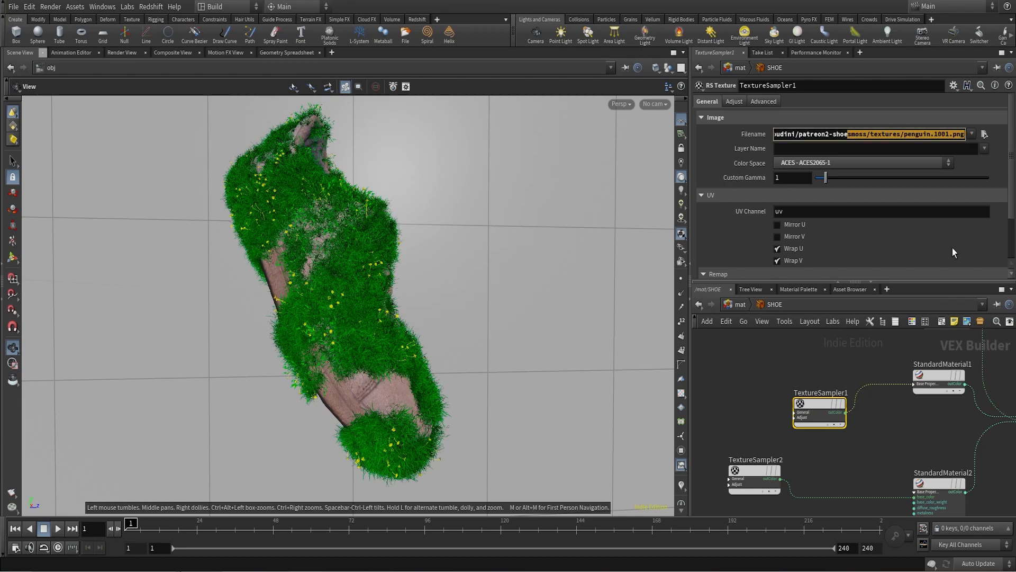
{"action": "left_click", "coordinate": [916, 446]}
{"action": "scroll", "coordinate": [875, 398], "scroll_direction": "up", "scroll_amount": 3}
{"action": "left_click", "coordinate": [872, 379]}
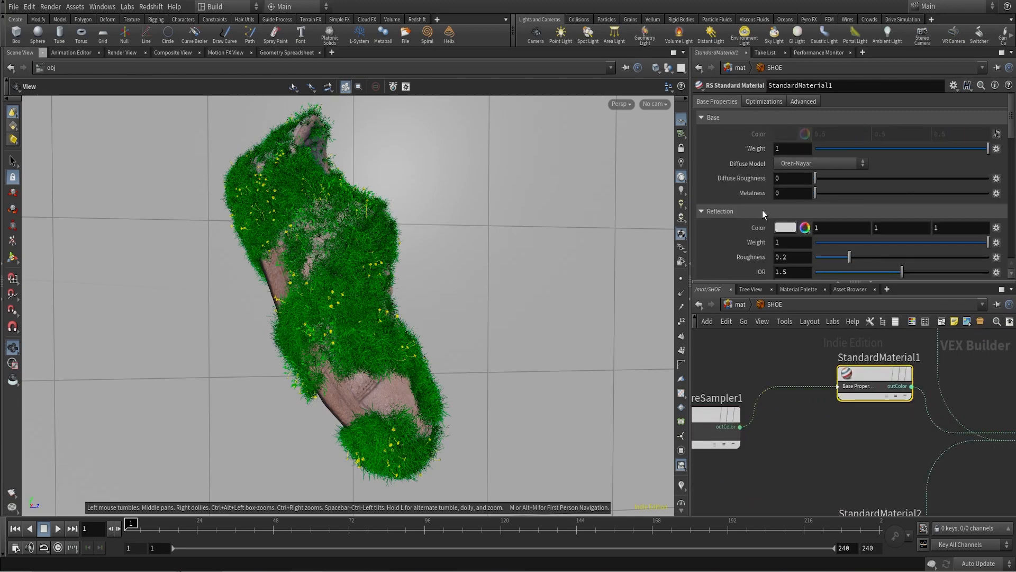
{"action": "scroll", "coordinate": [757, 222], "scroll_direction": "down", "scroll_amount": 3}
{"action": "scroll", "coordinate": [752, 193], "scroll_direction": "down", "scroll_amount": 1}
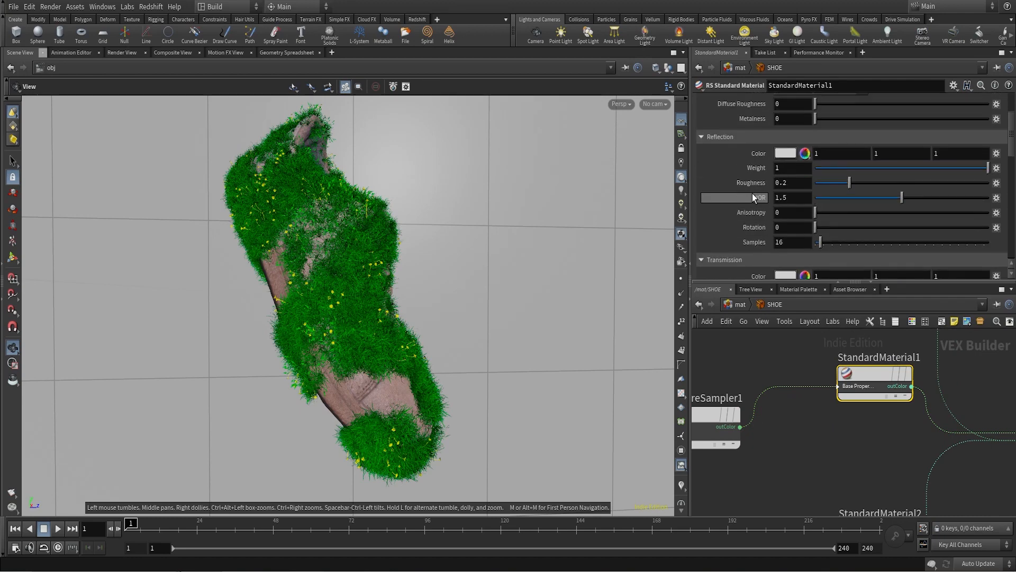
{"action": "scroll", "coordinate": [752, 193], "scroll_direction": "down", "scroll_amount": 6}
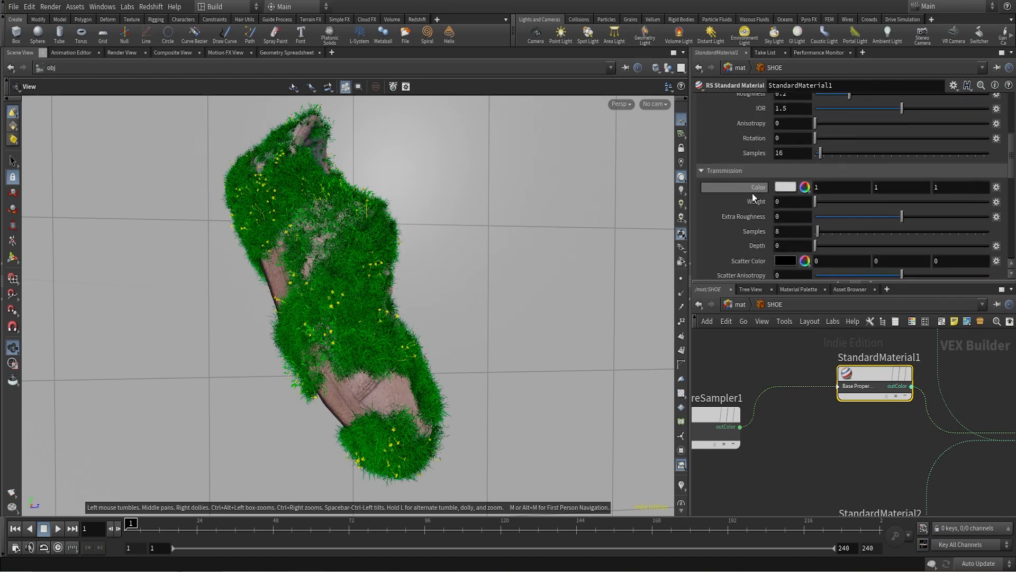
- Select StandardMaterial2 together with the texture and bump nodes feeding it, and examine the material's input list
{"action": "scroll", "coordinate": [862, 427], "scroll_direction": "down", "scroll_amount": 3}
{"action": "scroll", "coordinate": [820, 395], "scroll_direction": "down", "scroll_amount": 4}
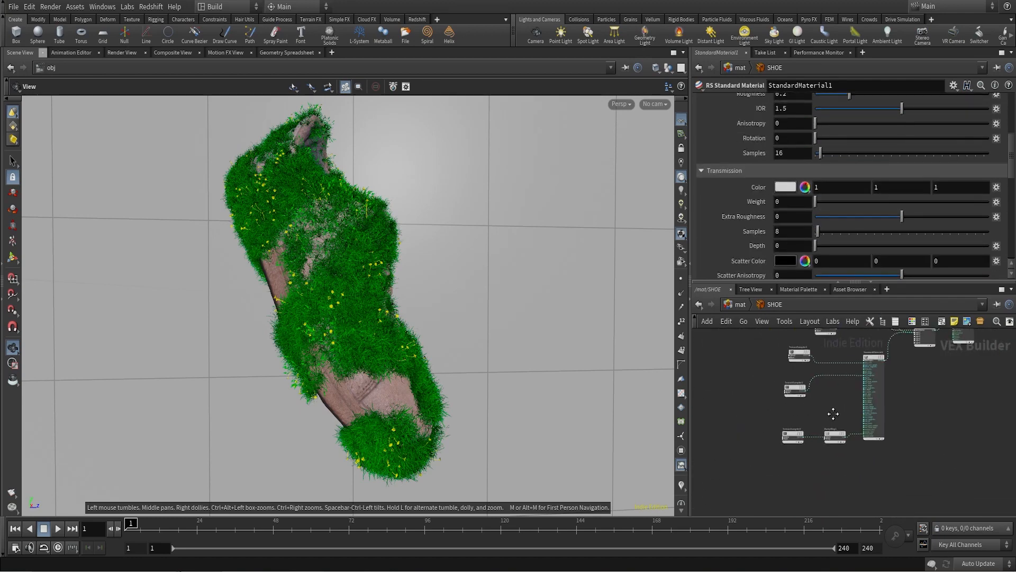
{"action": "left_click_drag", "start_coordinate": [754, 349], "coordinate": [894, 463]}
{"action": "scroll", "coordinate": [915, 363], "scroll_direction": "up", "scroll_amount": 6}
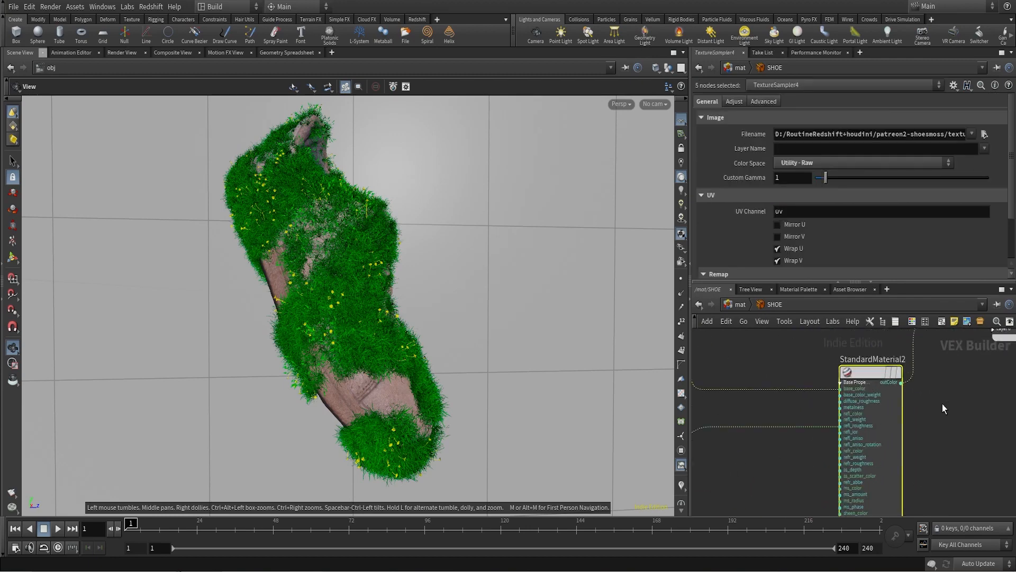
{"action": "left_click", "coordinate": [891, 402]}
{"action": "middle_click_drag", "start_coordinate": [920, 408], "coordinate": [990, 417]}
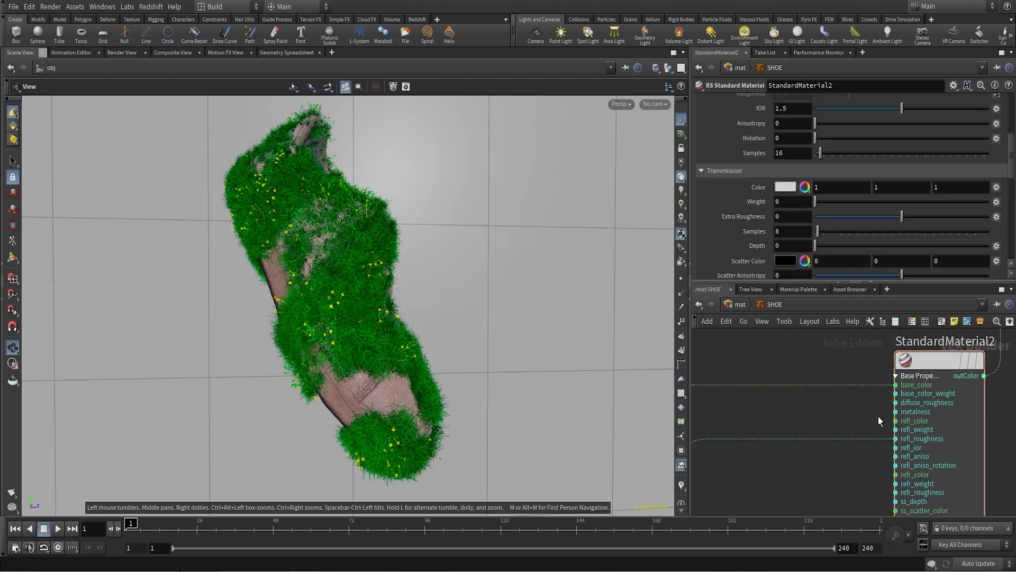
- Inspect TextureSampler2 and TextureSampler3 and how they connect to the base color and reflection roughness of StandardMaterial2
{"action": "scroll", "coordinate": [864, 406], "scroll_direction": "down", "scroll_amount": 3}
{"action": "middle_click_drag", "start_coordinate": [864, 406], "coordinate": [898, 401]}
{"action": "scroll", "coordinate": [768, 369], "scroll_direction": "up", "scroll_amount": 3}
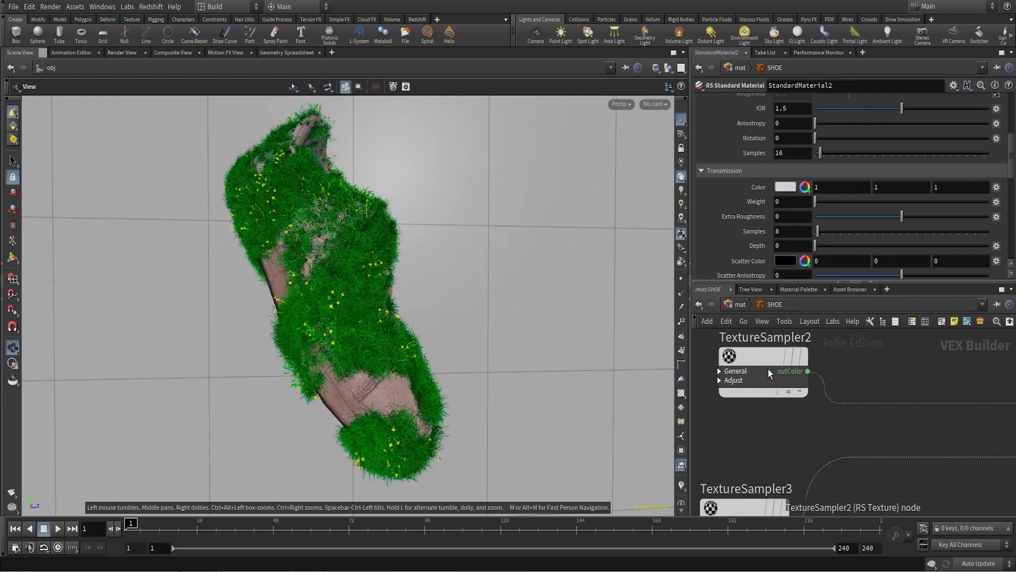
{"action": "left_click", "coordinate": [767, 370]}
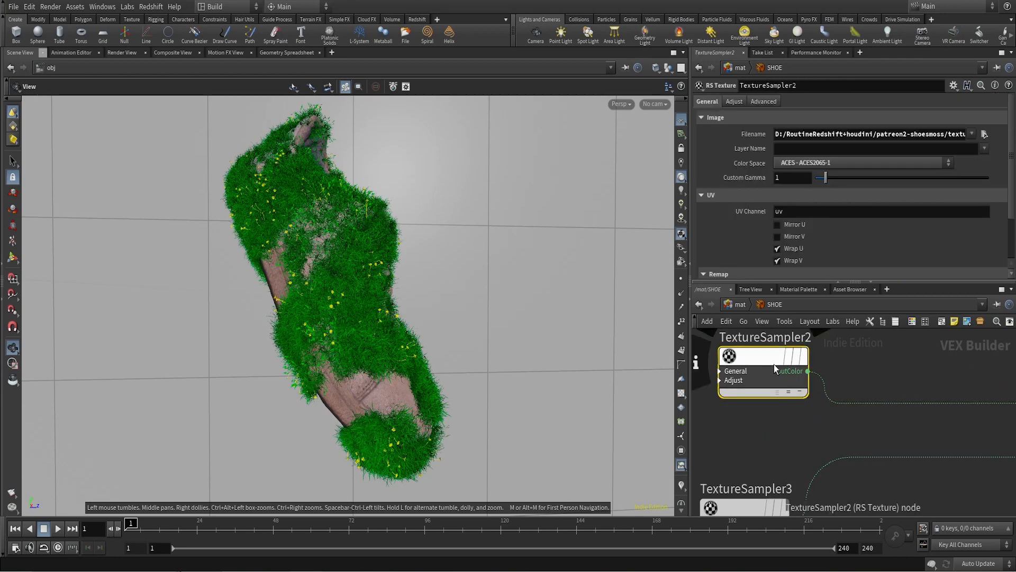
{"action": "scroll", "coordinate": [821, 415], "scroll_direction": "down", "scroll_amount": 3}
{"action": "scroll", "coordinate": [761, 398], "scroll_direction": "up", "scroll_amount": 2}
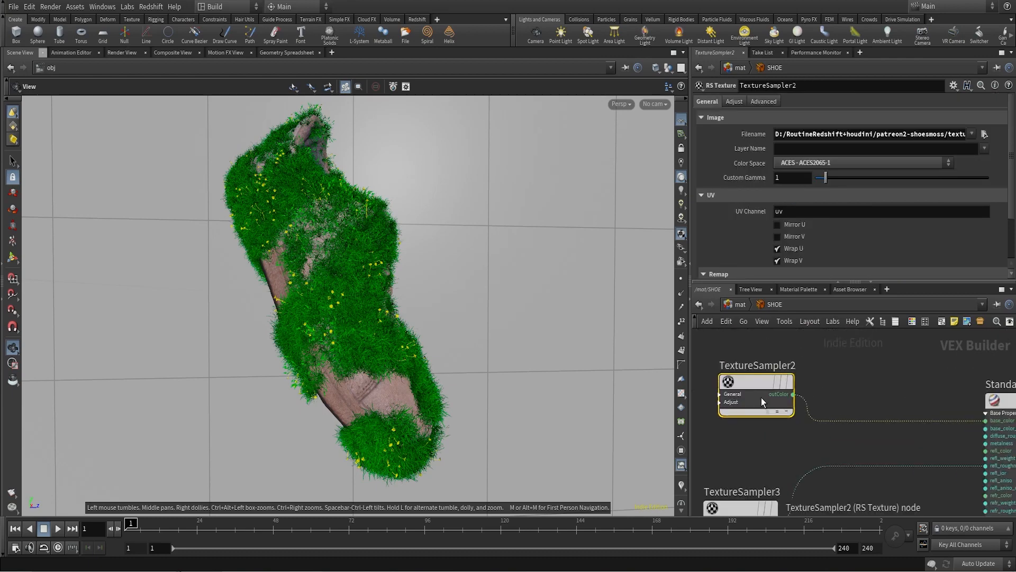
{"action": "middle_click_drag", "start_coordinate": [883, 424], "coordinate": [817, 392]}
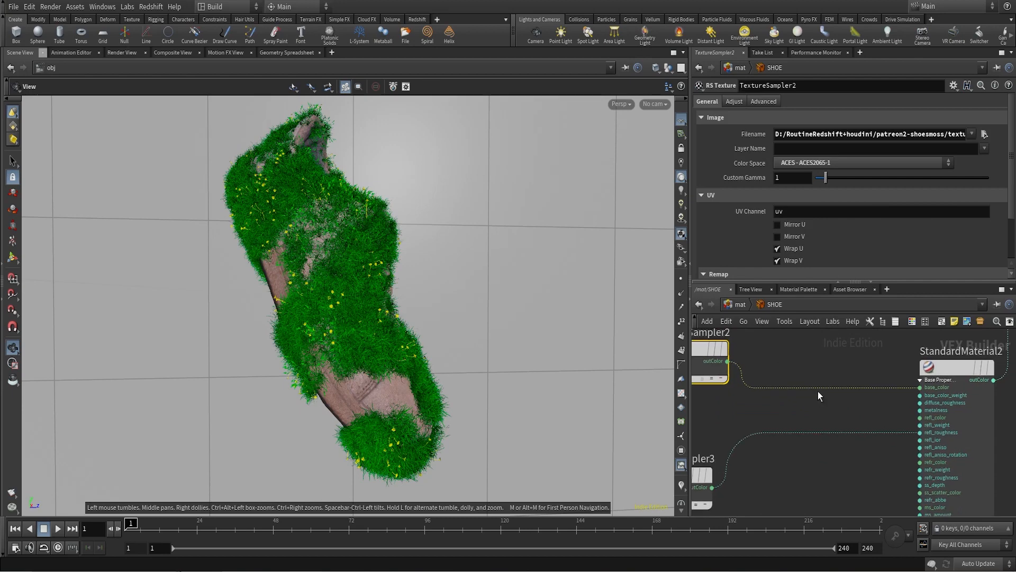
{"action": "left_click", "coordinate": [977, 396]}
{"action": "middle_click_drag", "start_coordinate": [728, 476], "coordinate": [821, 398]}
{"action": "left_click", "coordinate": [755, 401]}
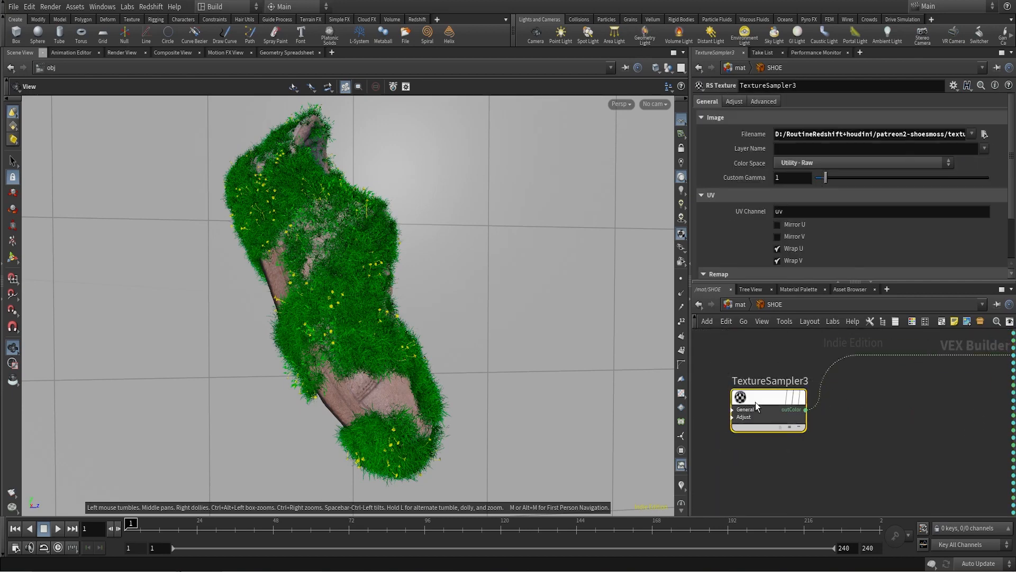
- Inspect TextureSampler4 and BumpMap1, and follow their connection to the bump_input of StandardMaterial2
{"action": "middle_click_drag", "start_coordinate": [902, 426], "coordinate": [776, 467]}
{"action": "scroll", "coordinate": [900, 403], "scroll_direction": "up", "scroll_amount": 1}
{"action": "scroll", "coordinate": [853, 365], "scroll_direction": "down", "scroll_amount": 3}
{"action": "middle_click_drag", "start_coordinate": [853, 365], "coordinate": [884, 305]}
{"action": "middle_click_drag", "start_coordinate": [755, 467], "coordinate": [815, 415]}
{"action": "scroll", "coordinate": [798, 417], "scroll_direction": "up", "scroll_amount": 3}
{"action": "left_click", "coordinate": [789, 411]}
{"action": "scroll", "coordinate": [881, 458], "scroll_direction": "down", "scroll_amount": 2}
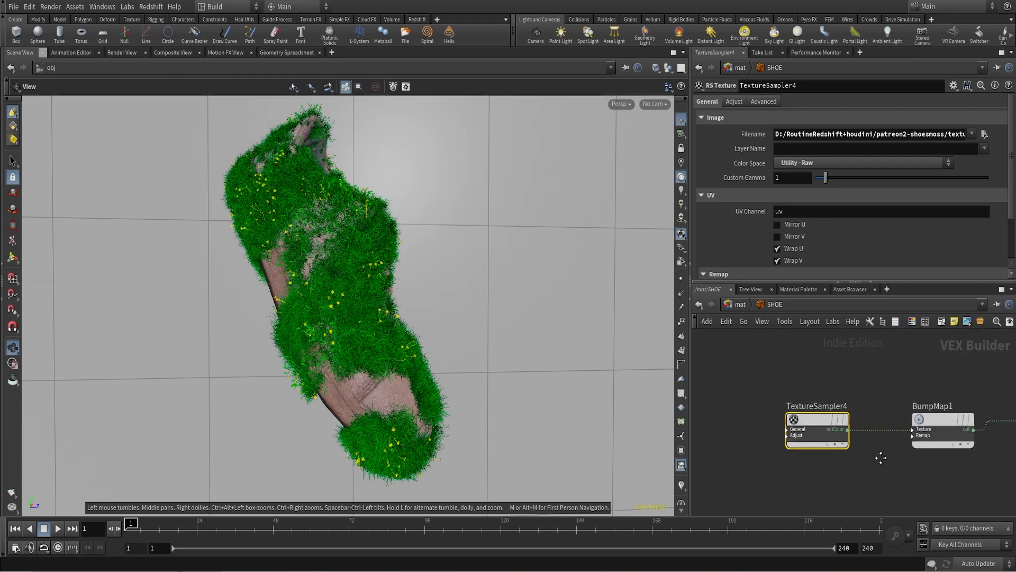
{"action": "middle_click_drag", "start_coordinate": [880, 458], "coordinate": [828, 418]}
{"action": "left_click", "coordinate": [828, 418]}
{"action": "scroll", "coordinate": [882, 444], "scroll_direction": "up", "scroll_amount": 5}
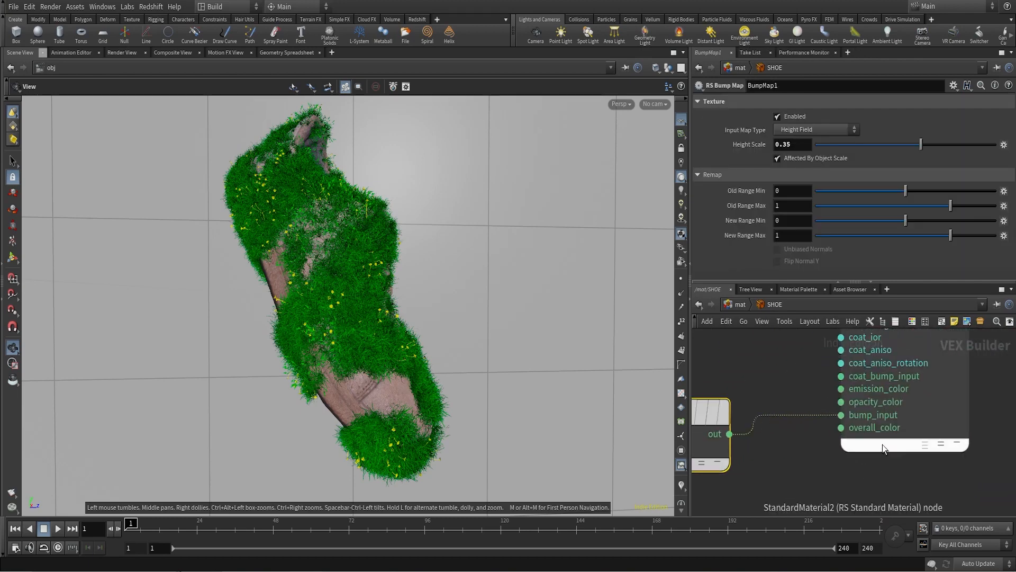
- Show the whole SHOE network and select the three texture samplers belonging to StandardMaterial2
{"action": "scroll", "coordinate": [894, 423], "scroll_direction": "down", "scroll_amount": 2}
{"action": "middle_click_drag", "start_coordinate": [961, 408], "coordinate": [922, 492]}
{"action": "scroll", "coordinate": [922, 394], "scroll_direction": "down", "scroll_amount": 3}
{"action": "middle_click_drag", "start_coordinate": [921, 384], "coordinate": [920, 439]}
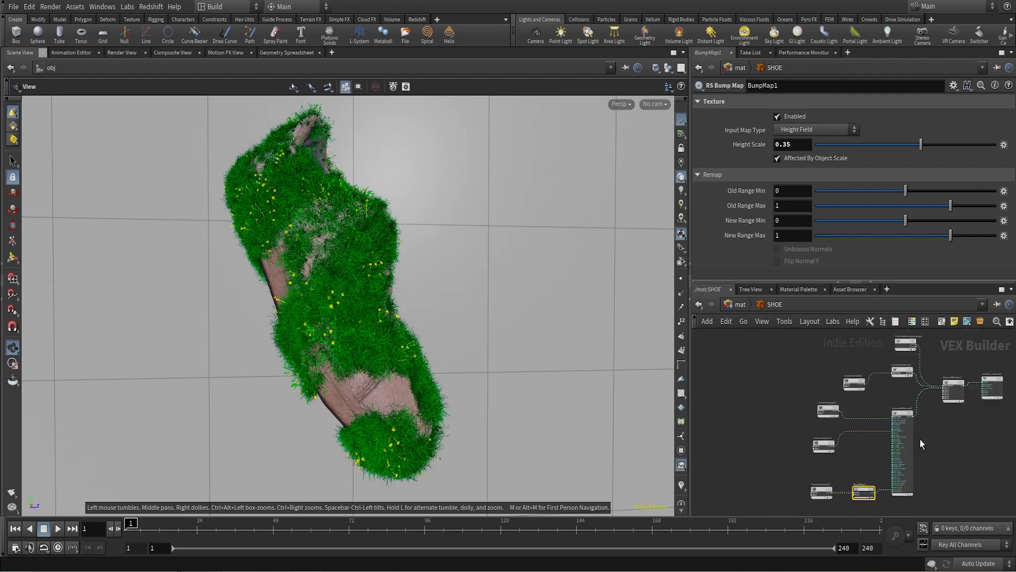
{"action": "scroll", "coordinate": [920, 440], "scroll_direction": "down", "scroll_amount": 1}
{"action": "left_click_drag", "start_coordinate": [813, 422], "coordinate": [853, 498]}
{"action": "scroll", "coordinate": [921, 392], "scroll_direction": "up", "scroll_amount": 5}
{"action": "left_click", "coordinate": [913, 370]}
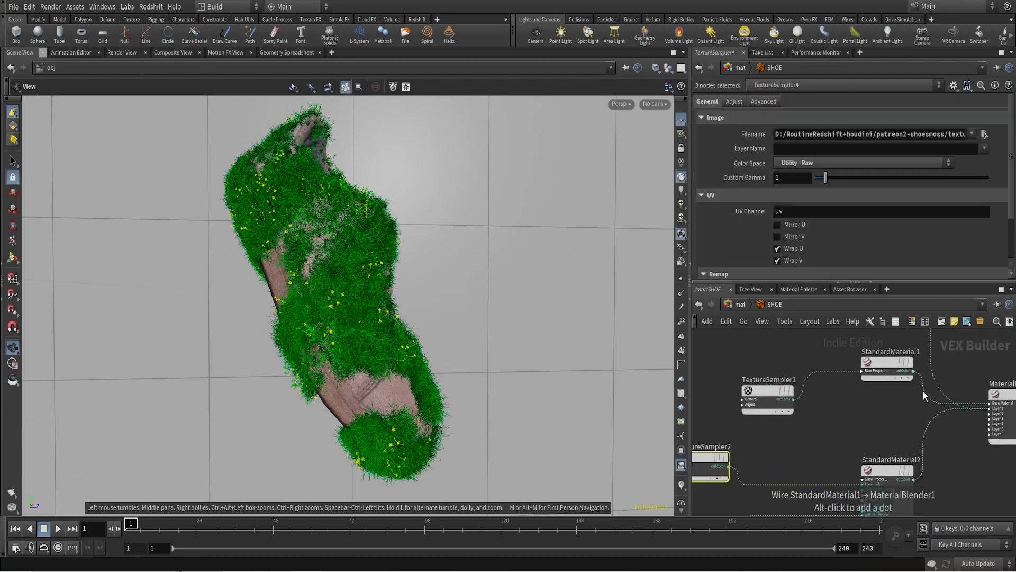
{"action": "key", "text": "Escape"}
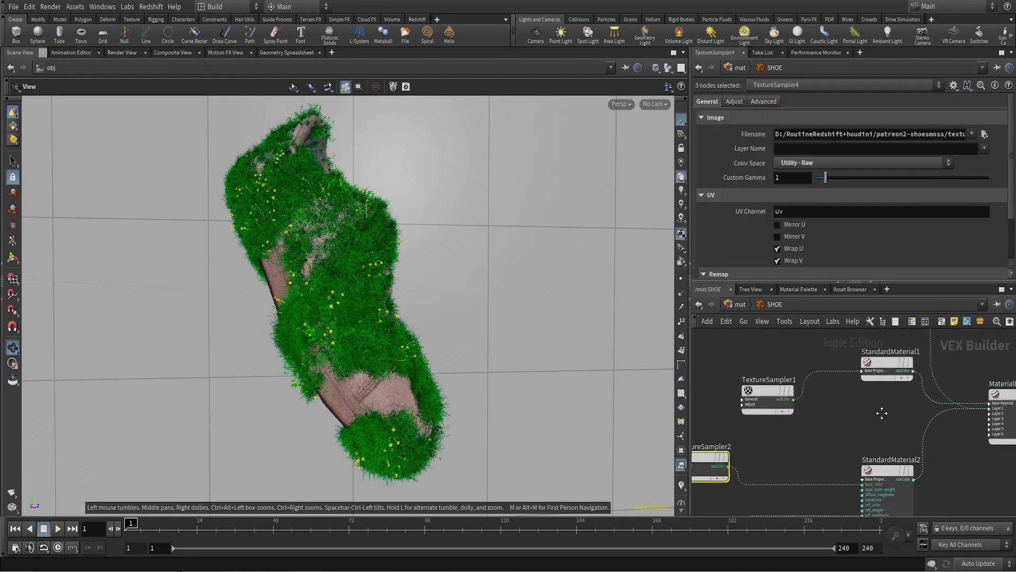
- Select StandardMaterial2, then MaterialBlender1, and examine the blender's layer settings
{"action": "middle_click_drag", "start_coordinate": [882, 412], "coordinate": [893, 307]}
{"action": "left_click", "coordinate": [920, 411]}
{"action": "scroll", "coordinate": [930, 397], "scroll_direction": "down", "scroll_amount": 3}
{"action": "middle_click_drag", "start_coordinate": [930, 395], "coordinate": [847, 465]}
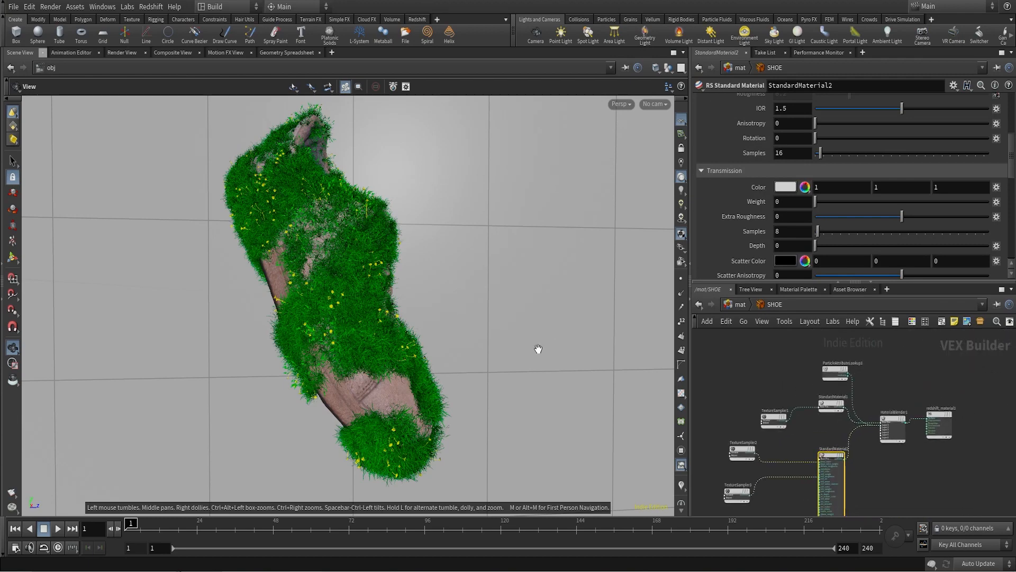
{"action": "scroll", "coordinate": [887, 405], "scroll_direction": "up", "scroll_amount": 5}
{"action": "middle_click_drag", "start_coordinate": [908, 393], "coordinate": [892, 354]}
{"action": "scroll", "coordinate": [892, 425], "scroll_direction": "up", "scroll_amount": 3}
{"action": "left_click", "coordinate": [919, 428]}
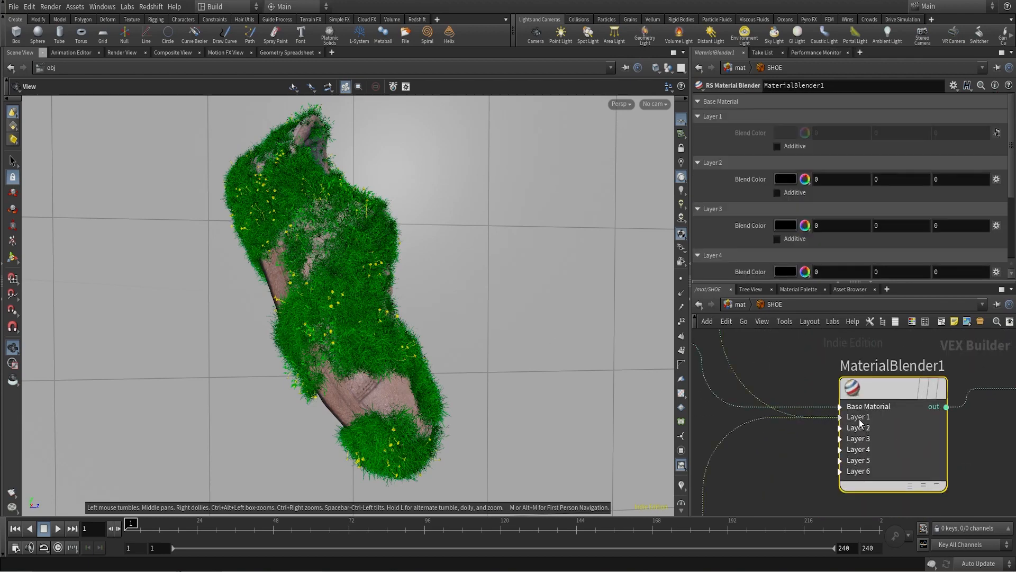
- Expand Layer 1 on MaterialBlender1 and trace the connections into layerColor1 and blendColor1
{"action": "left_click", "coordinate": [841, 419]}
{"action": "scroll", "coordinate": [786, 461], "scroll_direction": "down", "scroll_amount": 4}
{"action": "scroll", "coordinate": [875, 453], "scroll_direction": "up", "scroll_amount": 3}
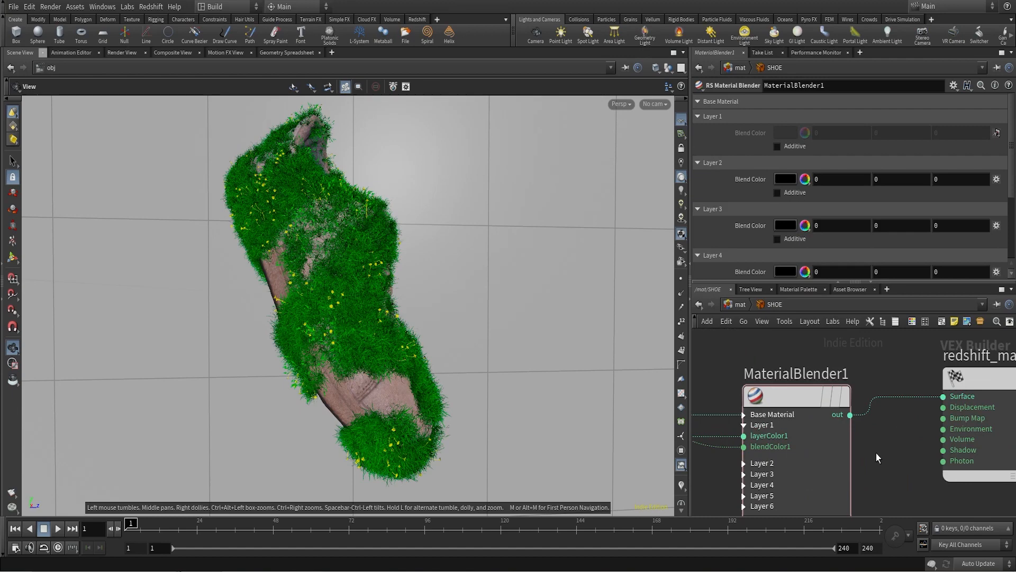
{"action": "middle_click_drag", "start_coordinate": [875, 452], "coordinate": [922, 383]}
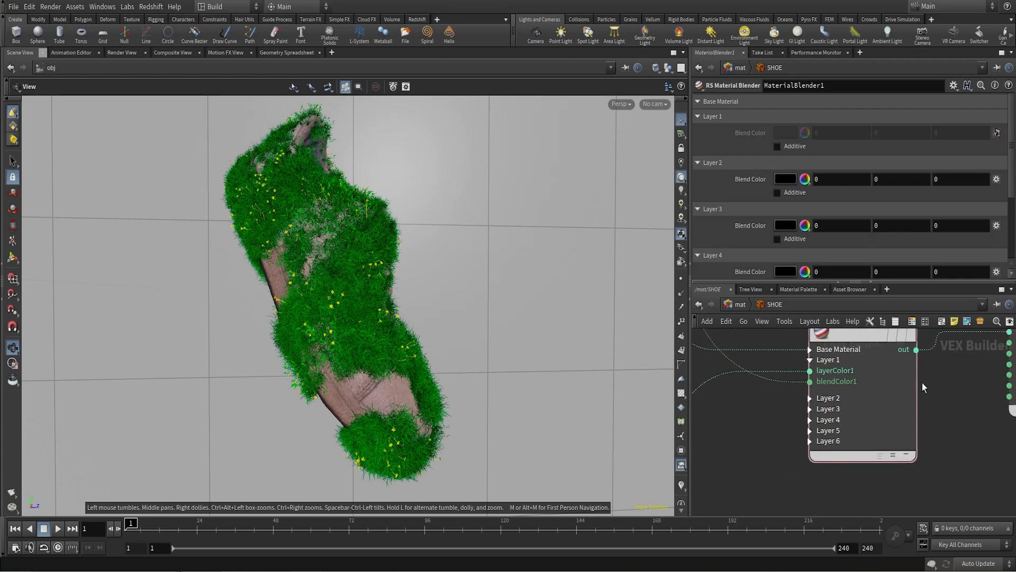
{"action": "middle_click_drag", "start_coordinate": [724, 420], "coordinate": [833, 486]}
{"action": "scroll", "coordinate": [822, 361], "scroll_direction": "down", "scroll_amount": 2}
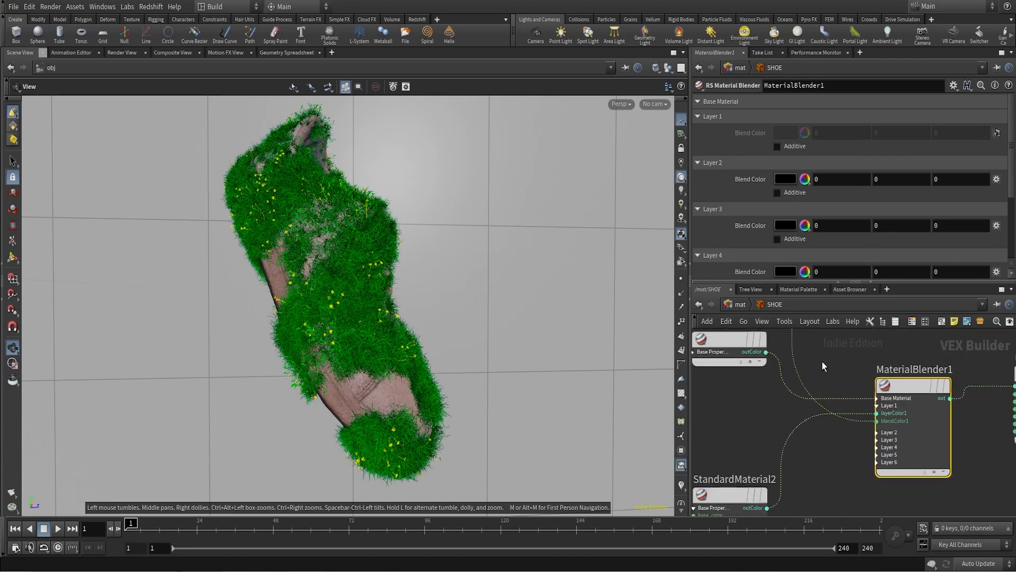
- Follow the blend color connection back to ParticleAttributeLookup1 and check its attribute name
{"action": "middle_click_drag", "start_coordinate": [821, 361], "coordinate": [844, 459]}
{"action": "middle_click_drag", "start_coordinate": [770, 354], "coordinate": [831, 430]}
{"action": "scroll", "coordinate": [831, 430], "scroll_direction": "up", "scroll_amount": 1}
{"action": "scroll", "coordinate": [831, 430], "scroll_direction": "up", "scroll_amount": 2}
{"action": "left_click", "coordinate": [809, 397]}
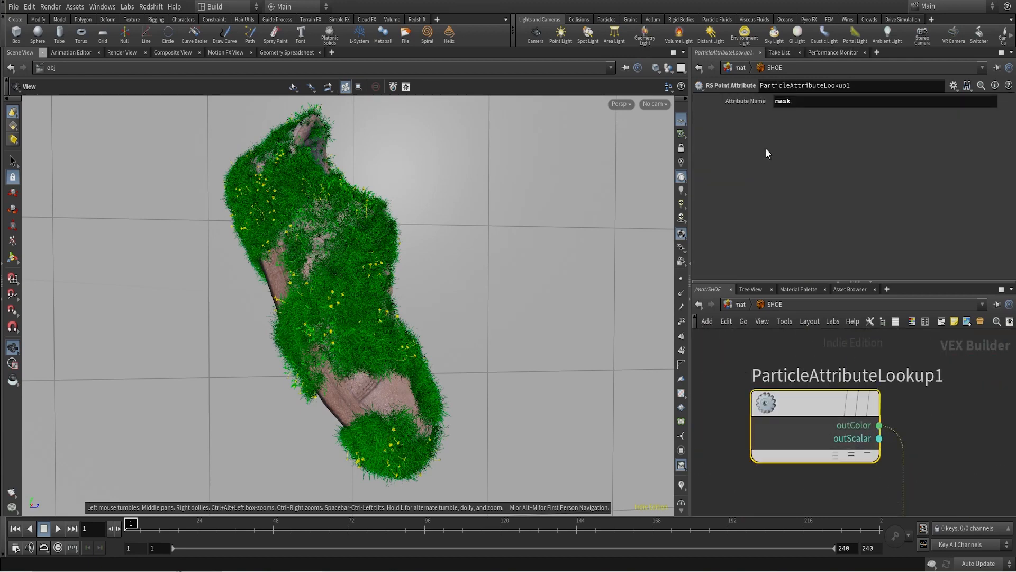
{"action": "double_click", "coordinate": [783, 101]}
- Leave the material network for the object level and enter the GRASS_SETUP geometry network
{"action": "left_click", "coordinate": [736, 305]}
{"action": "left_click", "coordinate": [824, 304]}
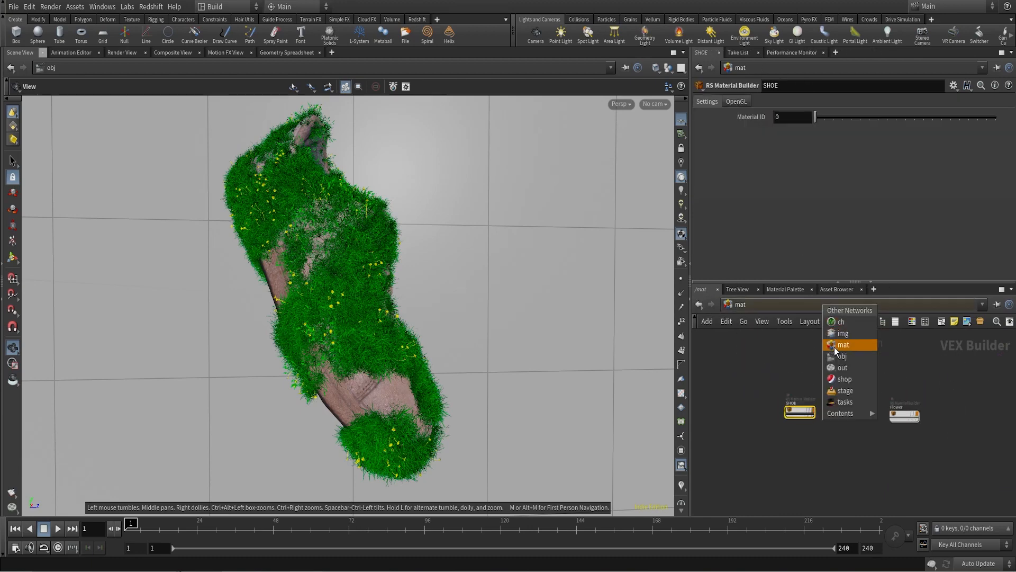
{"action": "left_click", "coordinate": [835, 356]}
{"action": "middle_click_drag", "start_coordinate": [754, 421], "coordinate": [801, 424]}
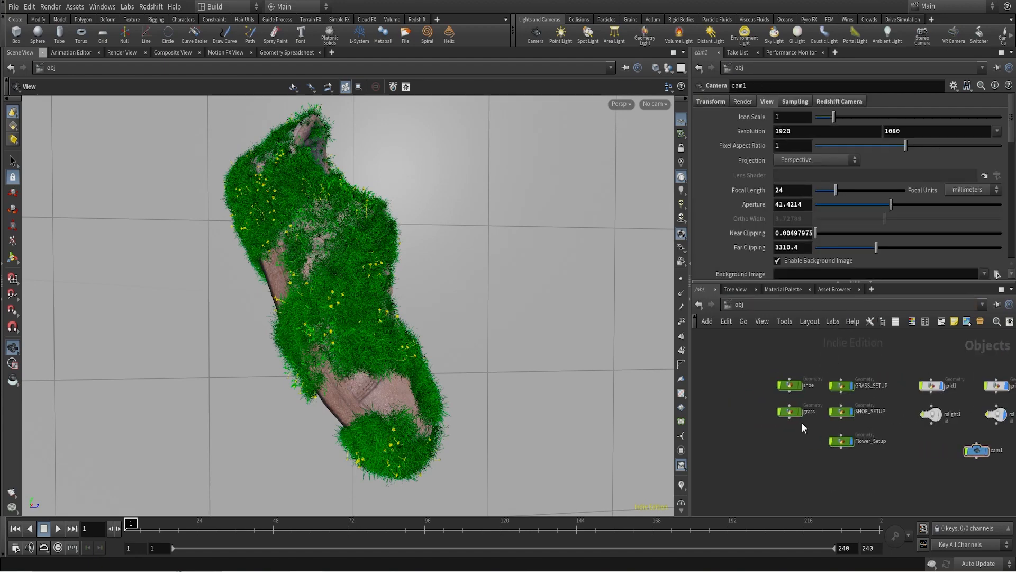
{"action": "right_click_drag", "start_coordinate": [801, 424], "coordinate": [862, 358]}
{"action": "double_click", "coordinate": [882, 349]}
{"action": "scroll", "coordinate": [822, 437], "scroll_direction": "down", "scroll_amount": 5}
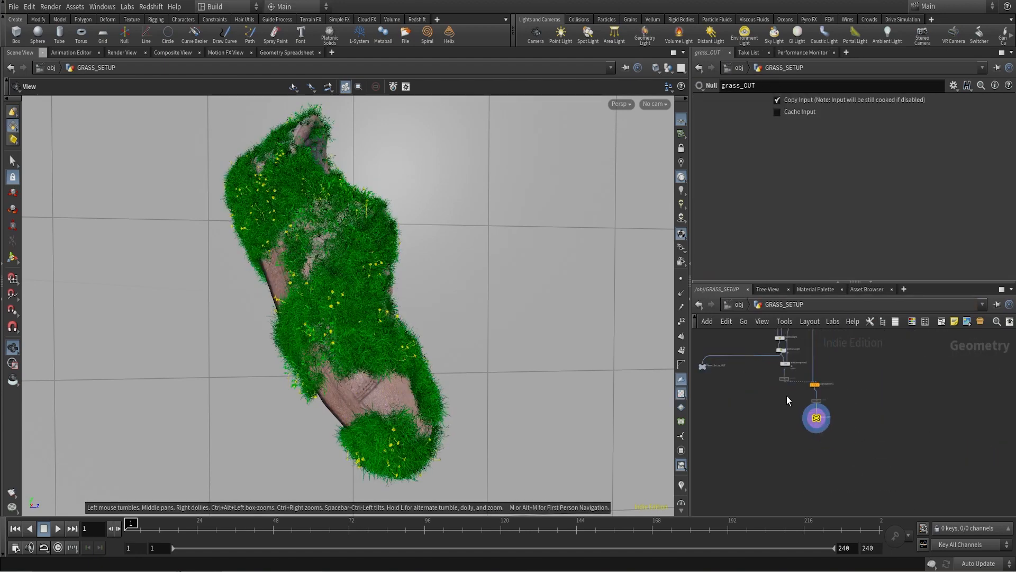
- Find the attribnoise3 node below transform1 in GRASS_SETUP and display its output in the viewport
{"action": "scroll", "coordinate": [901, 398], "scroll_direction": "up", "scroll_amount": 6}
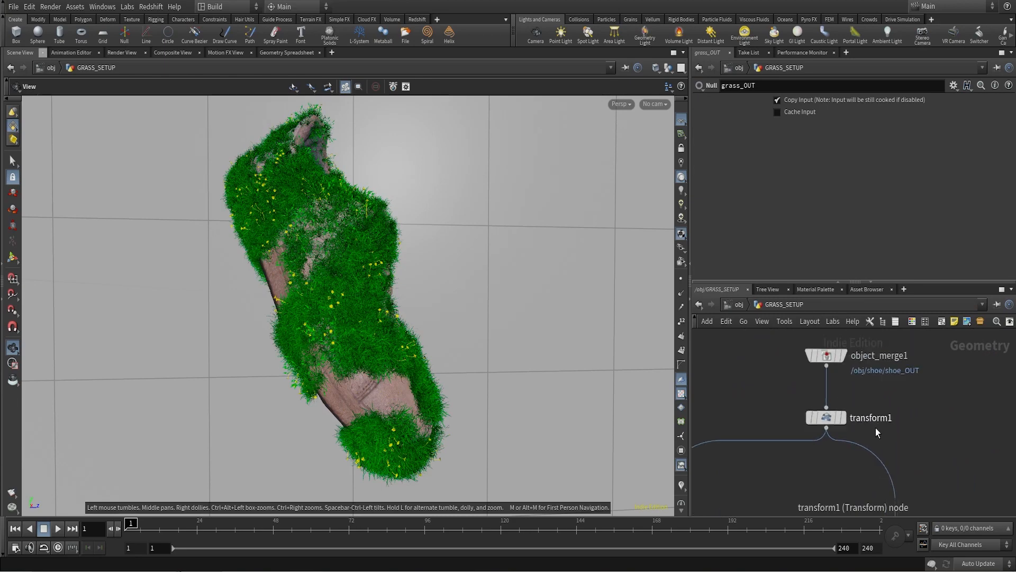
{"action": "scroll", "coordinate": [876, 427], "scroll_direction": "down", "scroll_amount": 2}
{"action": "middle_click_drag", "start_coordinate": [899, 434], "coordinate": [923, 426]}
{"action": "scroll", "coordinate": [880, 388], "scroll_direction": "up", "scroll_amount": 3}
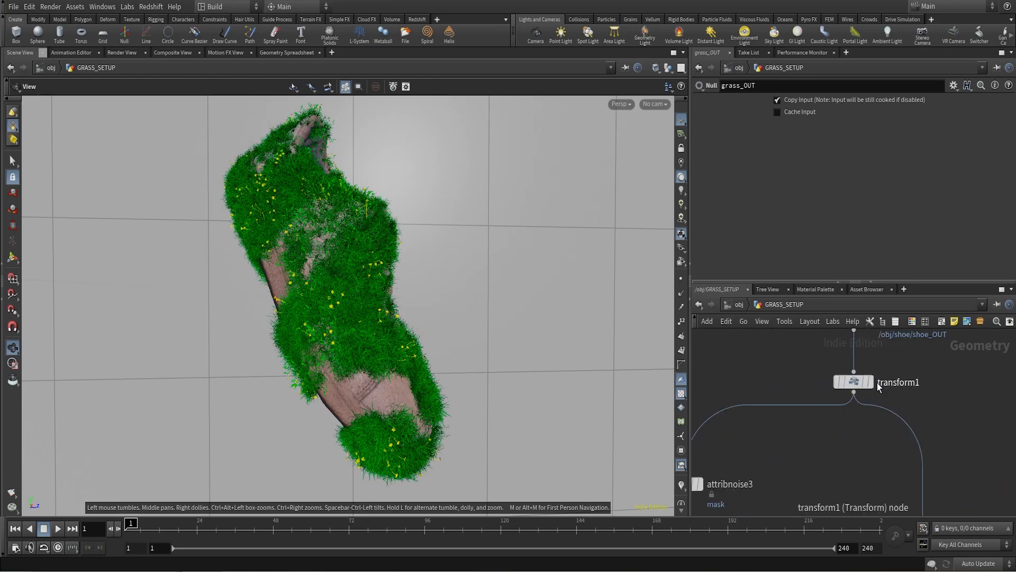
{"action": "left_click", "coordinate": [874, 362]}
{"action": "left_click", "coordinate": [853, 382]}
{"action": "scroll", "coordinate": [847, 455], "scroll_direction": "down", "scroll_amount": 5}
{"action": "scroll", "coordinate": [887, 428], "scroll_direction": "up", "scroll_amount": 5}
{"action": "middle_click_drag", "start_coordinate": [810, 456], "coordinate": [926, 382]}
{"action": "scroll", "coordinate": [923, 388], "scroll_direction": "up", "scroll_amount": 6}
{"action": "left_click", "coordinate": [834, 403]}
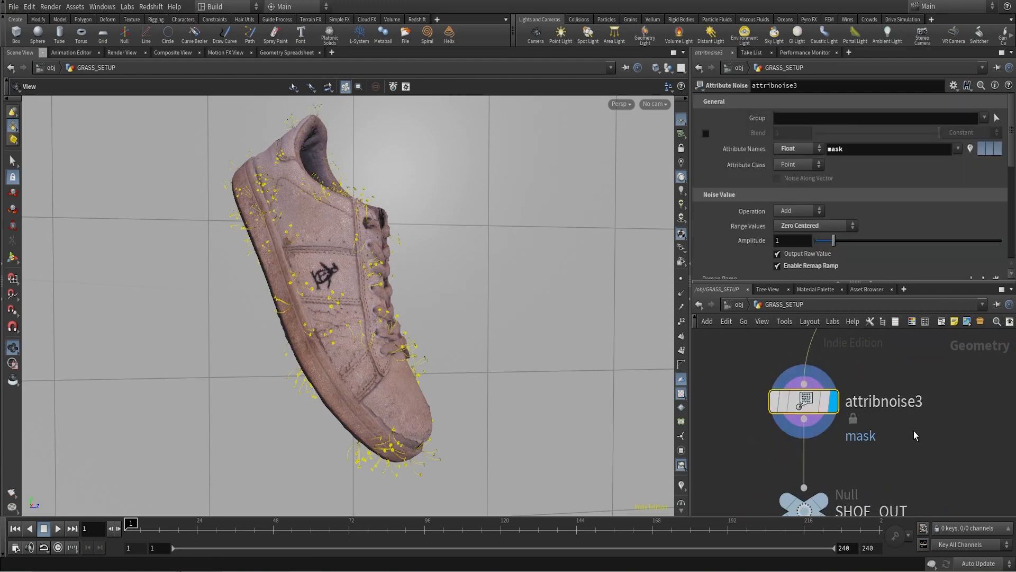
- Turn on the visualization of the mask attribute from attribnoise3 on the shoe
{"action": "scroll", "coordinate": [914, 431], "scroll_direction": "down", "scroll_amount": 4}
{"action": "middle_click_drag", "start_coordinate": [914, 431], "coordinate": [831, 343]}
{"action": "left_click", "coordinate": [966, 386]}
{"action": "middle_click_drag", "start_coordinate": [893, 391], "coordinate": [909, 469]}
{"action": "scroll", "coordinate": [799, 405], "scroll_direction": "up", "scroll_amount": 3}
{"action": "left_click", "coordinate": [781, 382]}
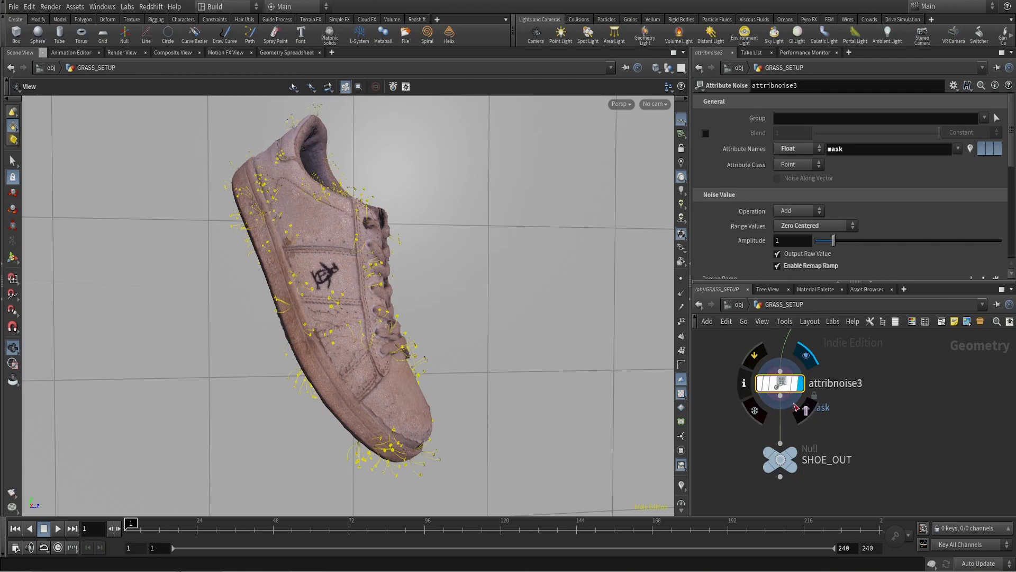
{"action": "left_click", "coordinate": [800, 406]}
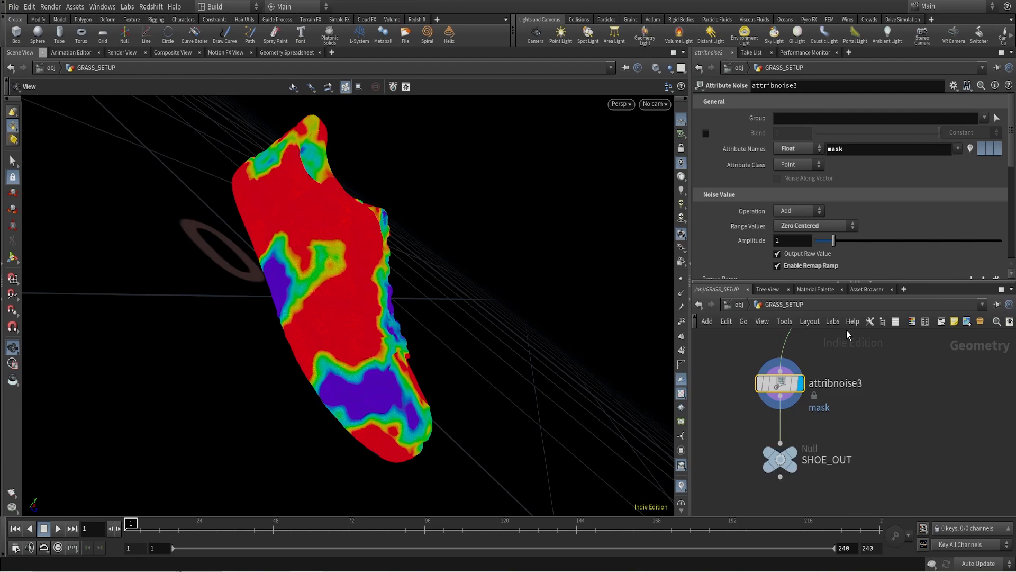
- View the shoe from the side and set the mask visualizer's color ramp to the Grayscale preset
{"action": "left_click_drag", "start_coordinate": [423, 238], "coordinate": [345, 283]}
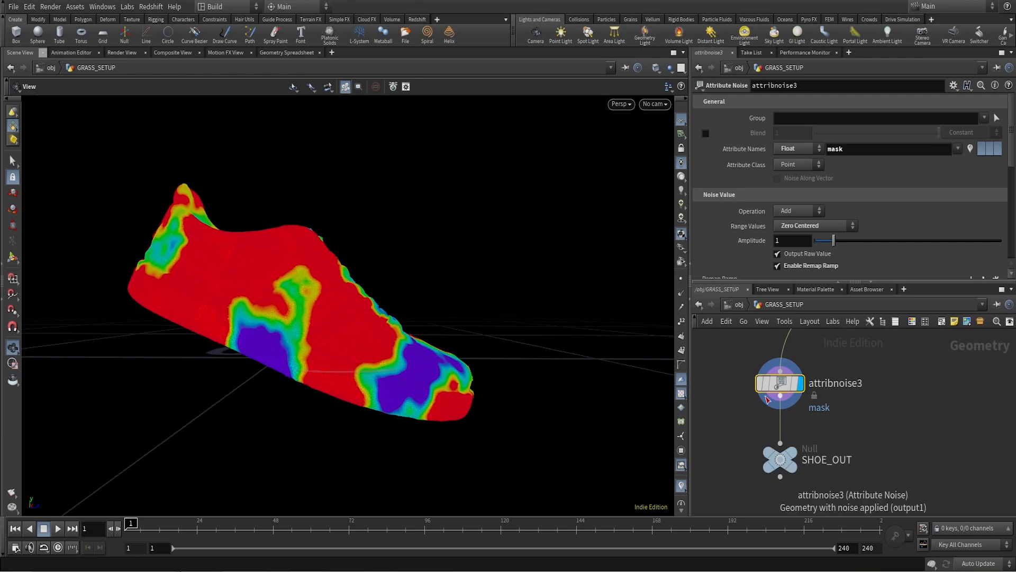
{"action": "right_click", "coordinate": [681, 487]}
{"action": "left_click", "coordinate": [782, 463]}
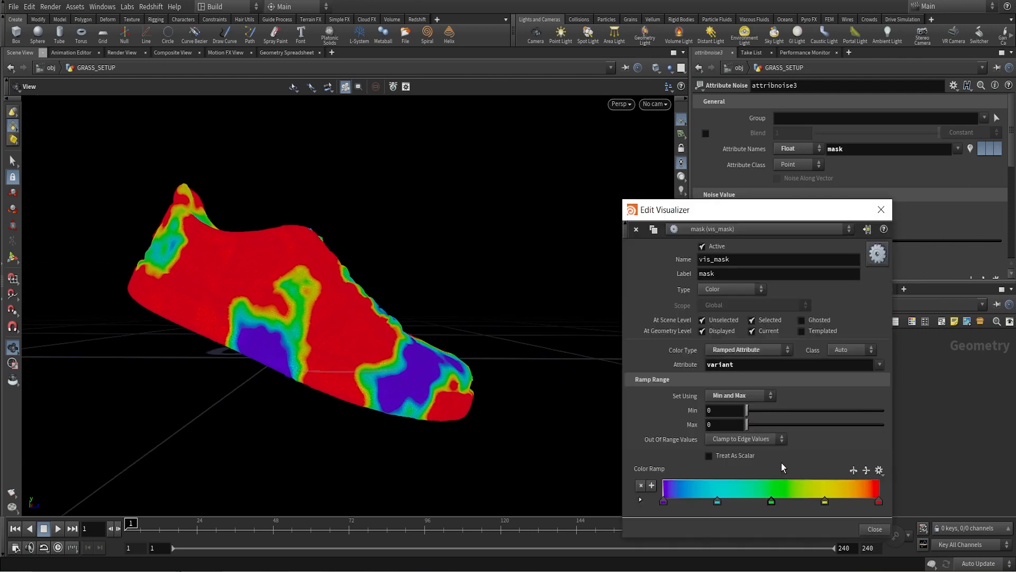
{"action": "left_click", "coordinate": [879, 470]}
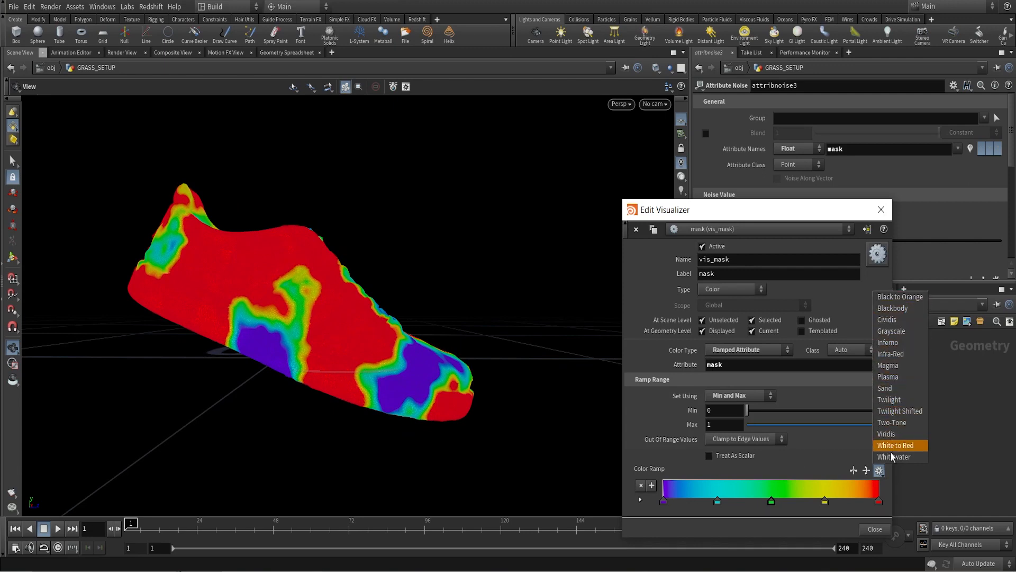
{"action": "left_click", "coordinate": [892, 331]}
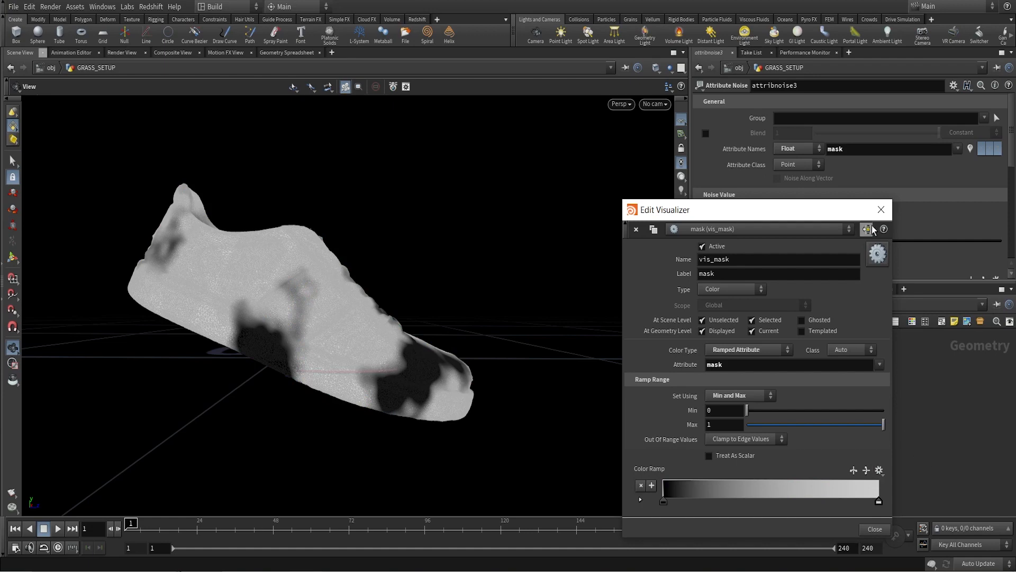
- Close the visualizer editor and examine attribnoise3's noise value settings and remap ramp against the mask on the shoe
{"action": "left_click", "coordinate": [880, 210]}
{"action": "left_click_drag", "start_coordinate": [191, 291], "coordinate": [368, 341]}
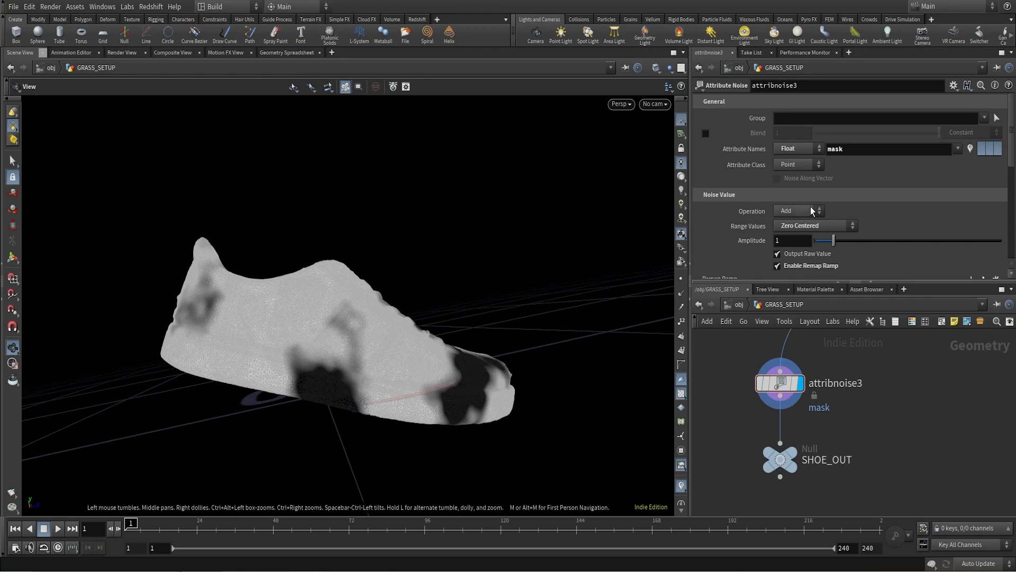
{"action": "scroll", "coordinate": [776, 221], "scroll_direction": "down", "scroll_amount": 3}
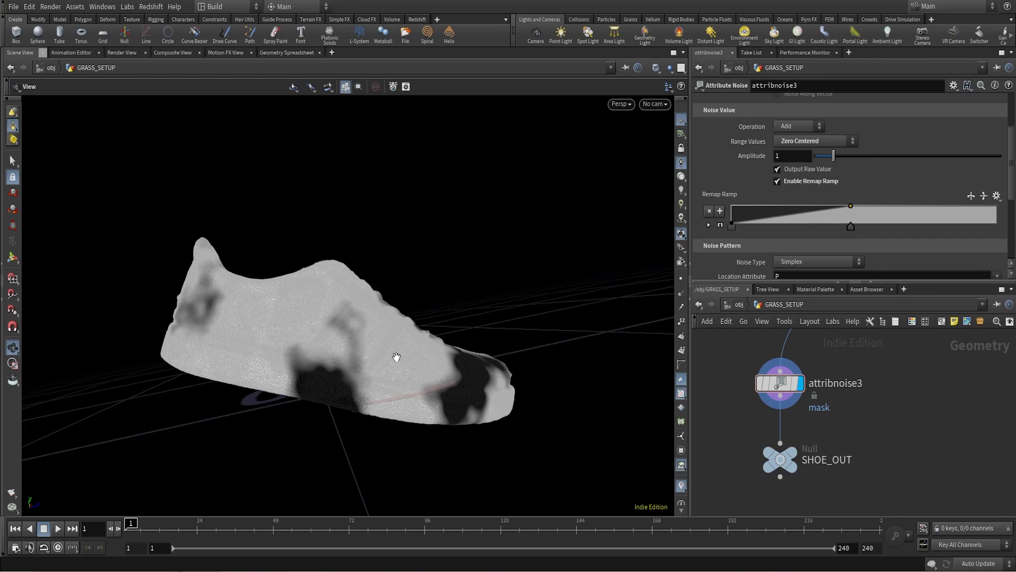
{"action": "left_click_drag", "start_coordinate": [397, 356], "coordinate": [336, 386]}
{"action": "scroll", "coordinate": [337, 388], "scroll_direction": "up", "scroll_amount": 5}
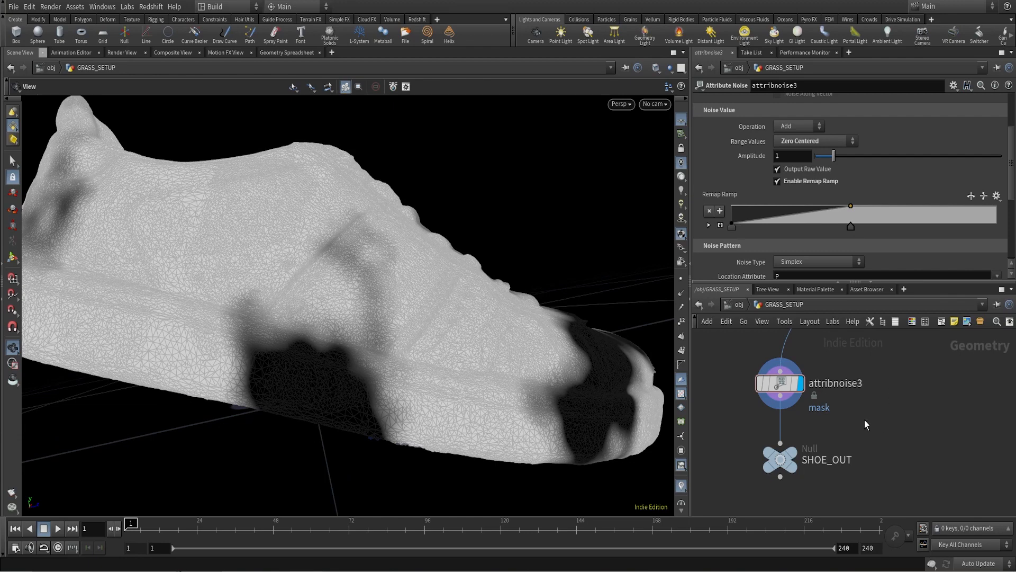
- Make the SHOE_OUT null the displayed node of the GRASS_SETUP network
{"action": "left_click", "coordinate": [780, 459]}
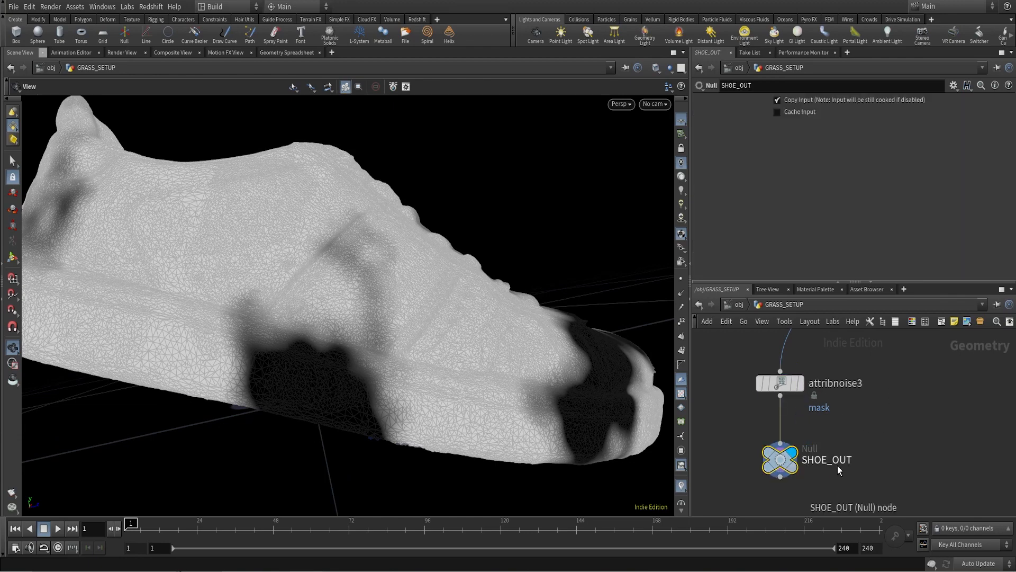
{"action": "scroll", "coordinate": [867, 443], "scroll_direction": "down", "scroll_amount": 6}
{"action": "middle_click_drag", "start_coordinate": [951, 472], "coordinate": [848, 417]}
{"action": "scroll", "coordinate": [849, 418], "scroll_direction": "up", "scroll_amount": 7}
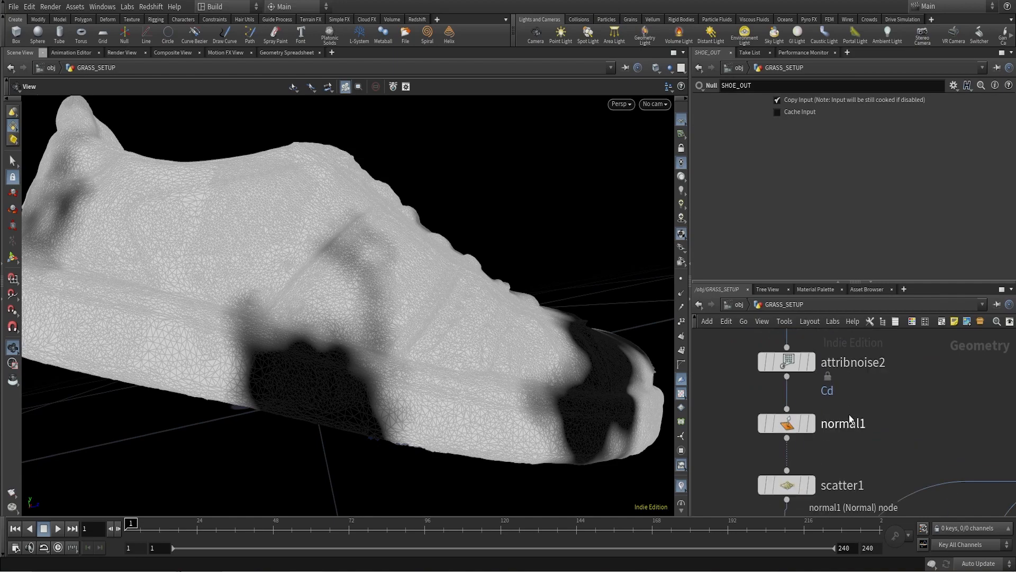
{"action": "scroll", "coordinate": [851, 420], "scroll_direction": "down", "scroll_amount": 3}
{"action": "middle_click_drag", "start_coordinate": [781, 498], "coordinate": [820, 458]}
{"action": "scroll", "coordinate": [820, 458], "scroll_direction": "down", "scroll_amount": 4}
- Return to the object level and turn on the display of the SHOE_SETUP object
{"action": "left_click", "coordinate": [741, 305]}
{"action": "left_click", "coordinate": [902, 399]}
{"action": "left_click", "coordinate": [903, 460]}
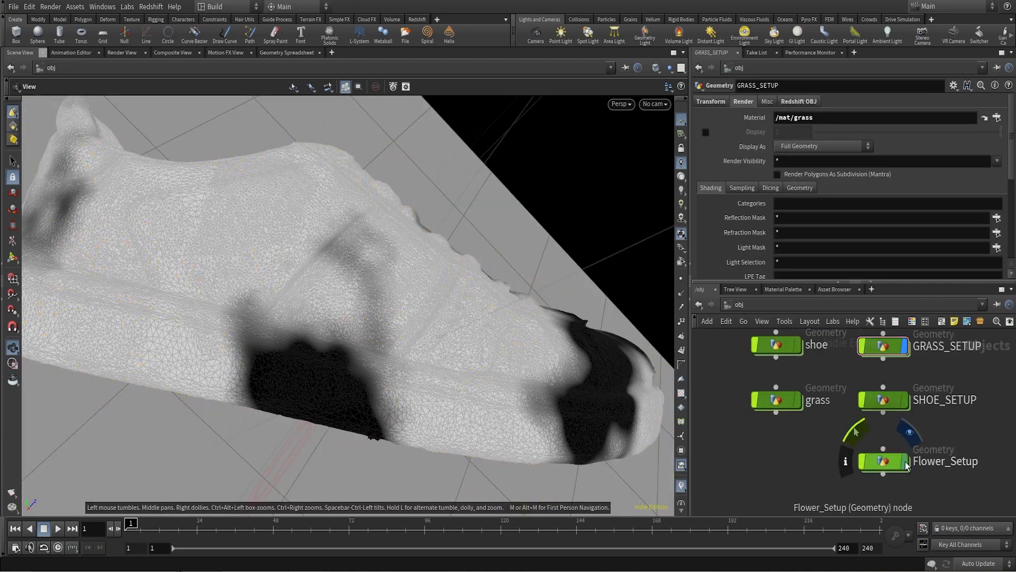
- Make the grass_OUT null the displayed node inside GRASS_SETUP and return to the object level
{"action": "double_click", "coordinate": [884, 348]}
{"action": "scroll", "coordinate": [916, 464], "scroll_direction": "down", "scroll_amount": 5}
{"action": "middle_click_drag", "start_coordinate": [923, 472], "coordinate": [932, 387]}
{"action": "scroll", "coordinate": [935, 433], "scroll_direction": "up", "scroll_amount": 8}
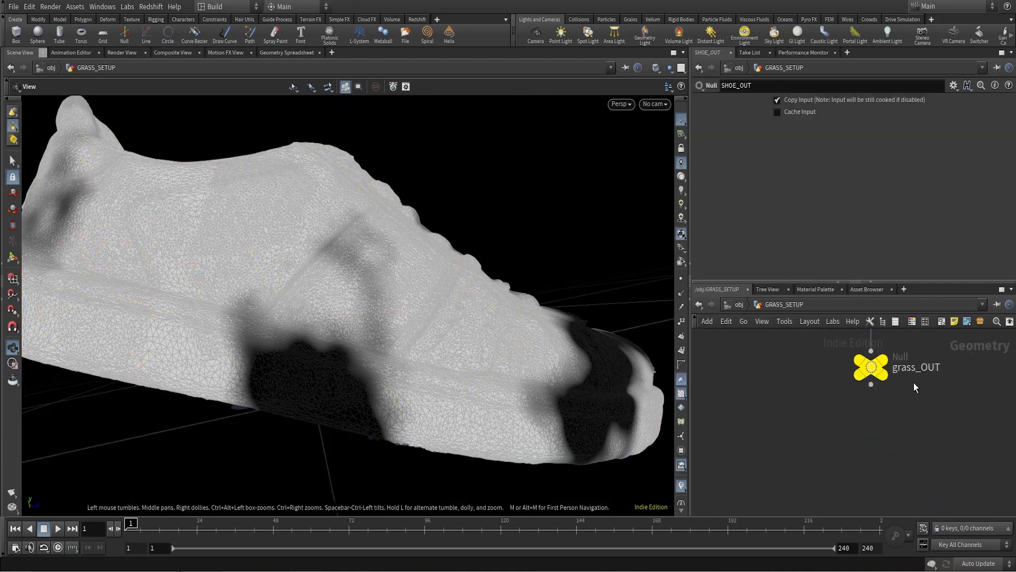
{"action": "left_click", "coordinate": [889, 365]}
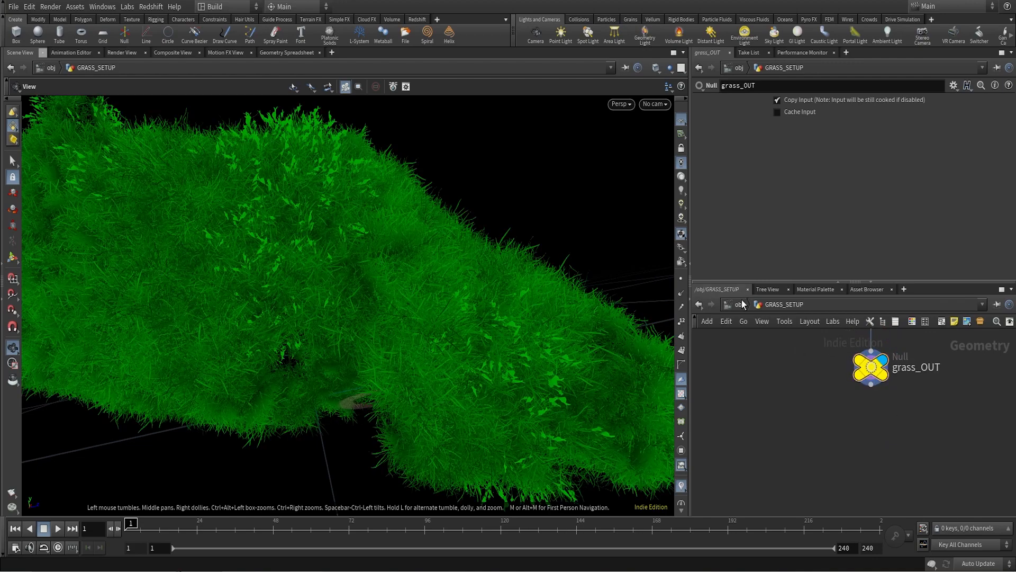
{"action": "left_click", "coordinate": [739, 304]}
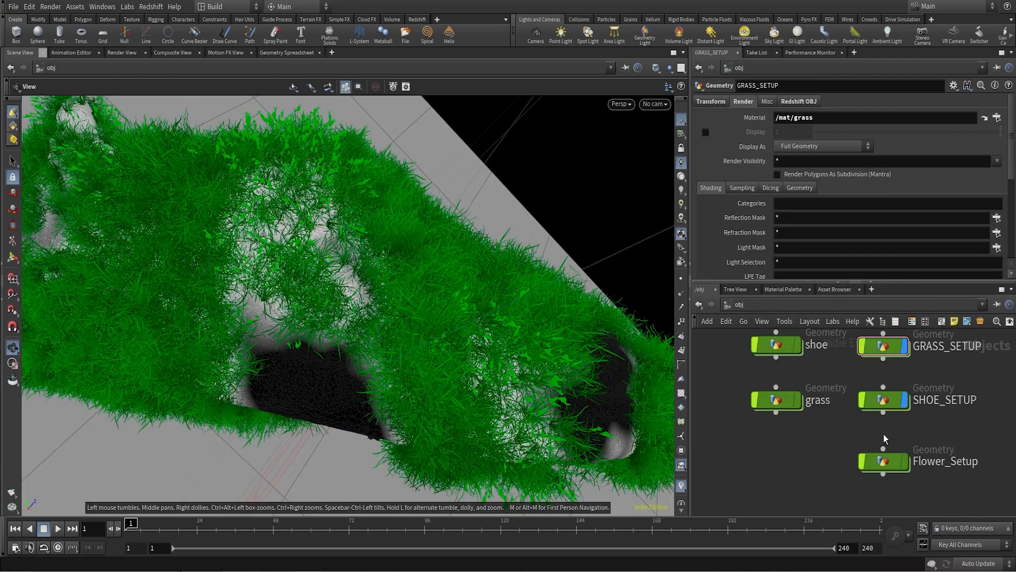
- Turn on the display of the Flower_Setup object and view the scene through cam1
{"action": "left_click", "coordinate": [908, 433]}
{"action": "left_click", "coordinate": [884, 461]}
{"action": "scroll", "coordinate": [827, 446], "scroll_direction": "down", "scroll_amount": 3}
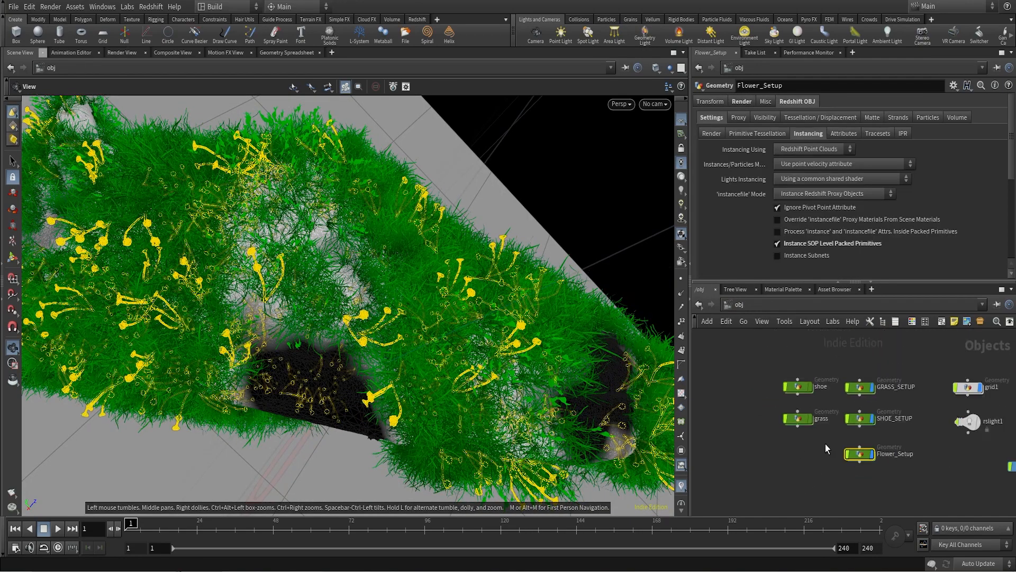
{"action": "left_click", "coordinate": [655, 104]}
{"action": "left_click", "coordinate": [662, 154]}
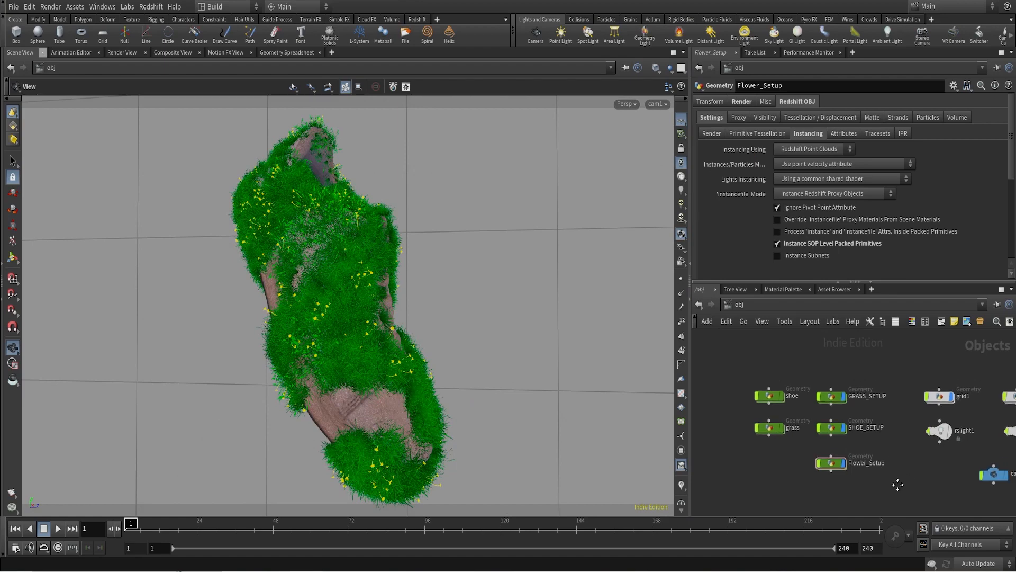
- Open the SHOE material network and examine the mask attribute lookup and the layer inputs of MaterialBlender1
{"action": "left_click", "coordinate": [792, 289]}
{"action": "double_click", "coordinate": [809, 351]}
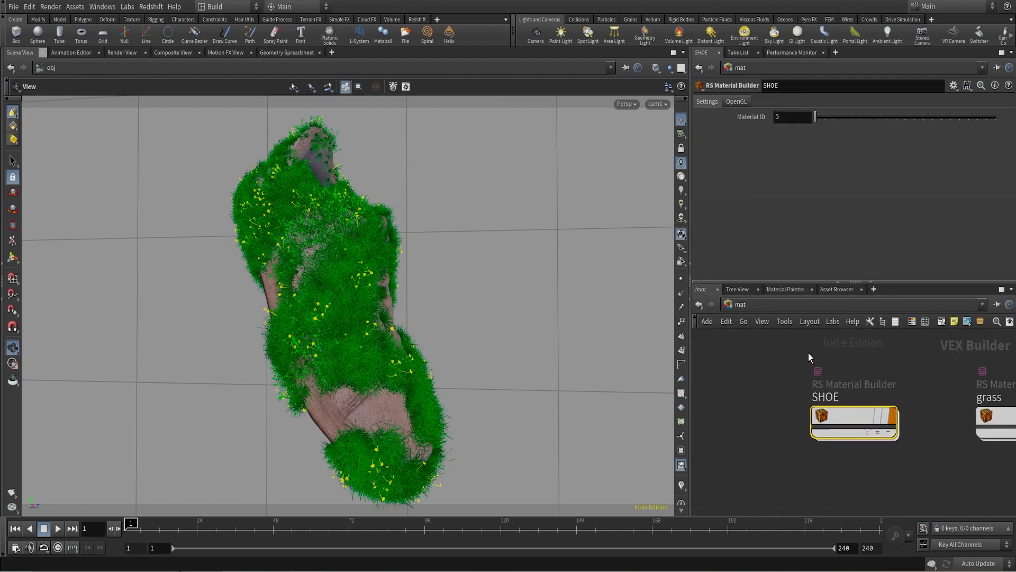
{"action": "double_click", "coordinate": [862, 426]}
{"action": "middle_click_drag", "start_coordinate": [942, 434], "coordinate": [878, 409]}
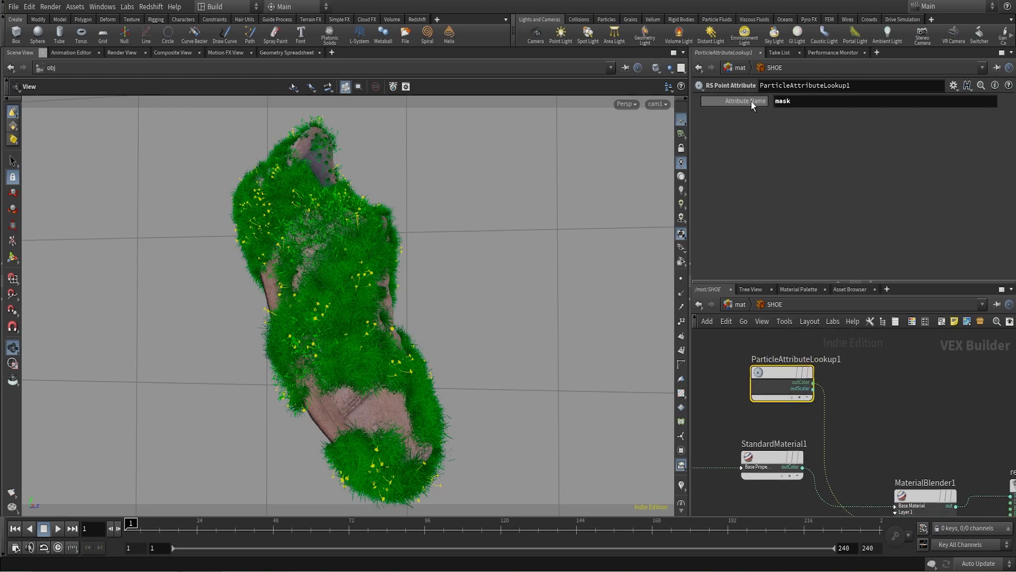
{"action": "scroll", "coordinate": [898, 408], "scroll_direction": "up", "scroll_amount": 6}
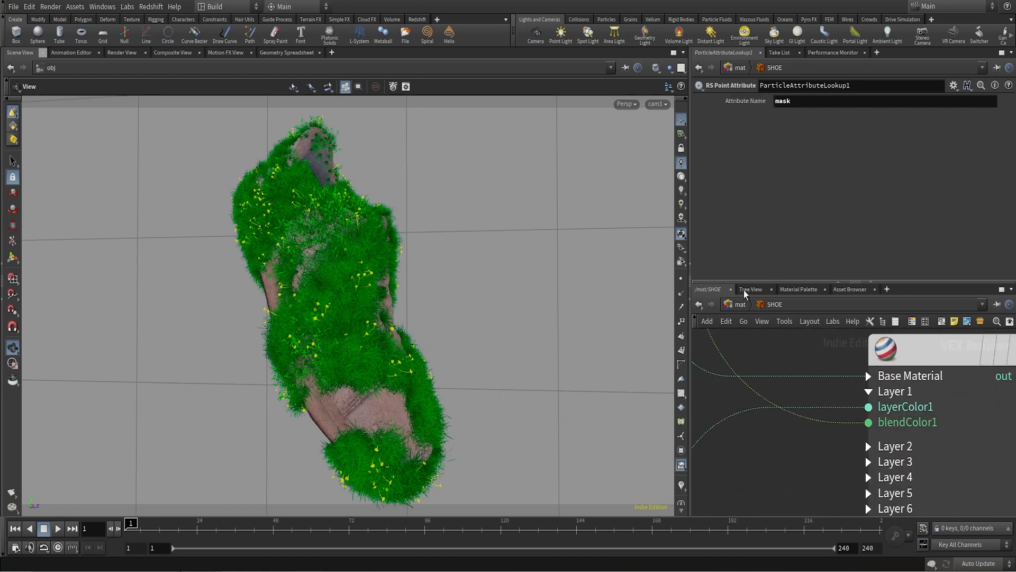
{"action": "middle_click_drag", "start_coordinate": [777, 457], "coordinate": [978, 440]}
{"action": "scroll", "coordinate": [978, 439], "scroll_direction": "down", "scroll_amount": 4}
{"action": "scroll", "coordinate": [921, 407], "scroll_direction": "down", "scroll_amount": 2}
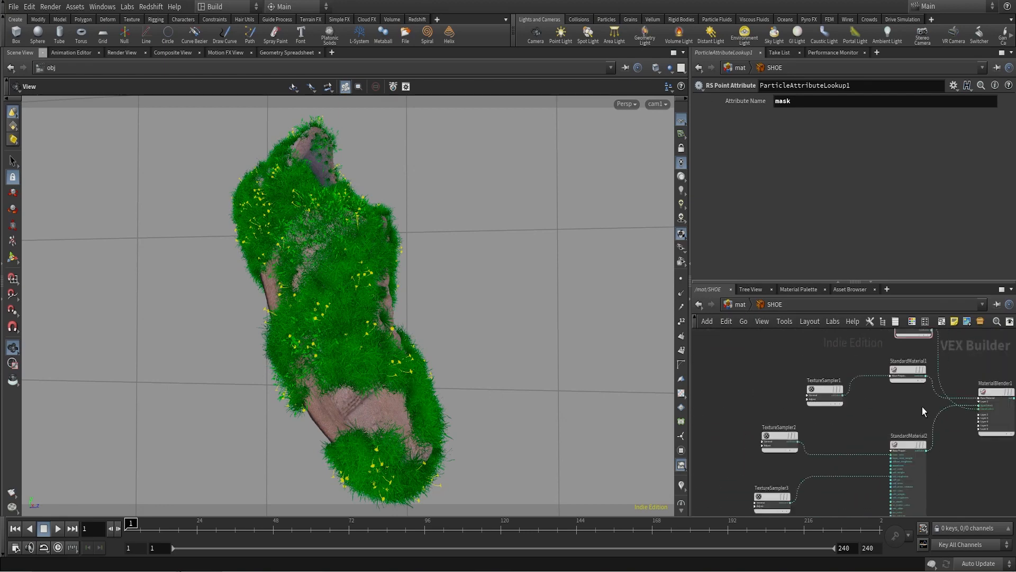
- Inspect TextureSampler1's texture settings and the texture samplers feeding StandardMaterial2 in the SHOE material
{"action": "middle_click_drag", "start_coordinate": [908, 398], "coordinate": [848, 381]}
{"action": "scroll", "coordinate": [846, 382], "scroll_direction": "up", "scroll_amount": 3}
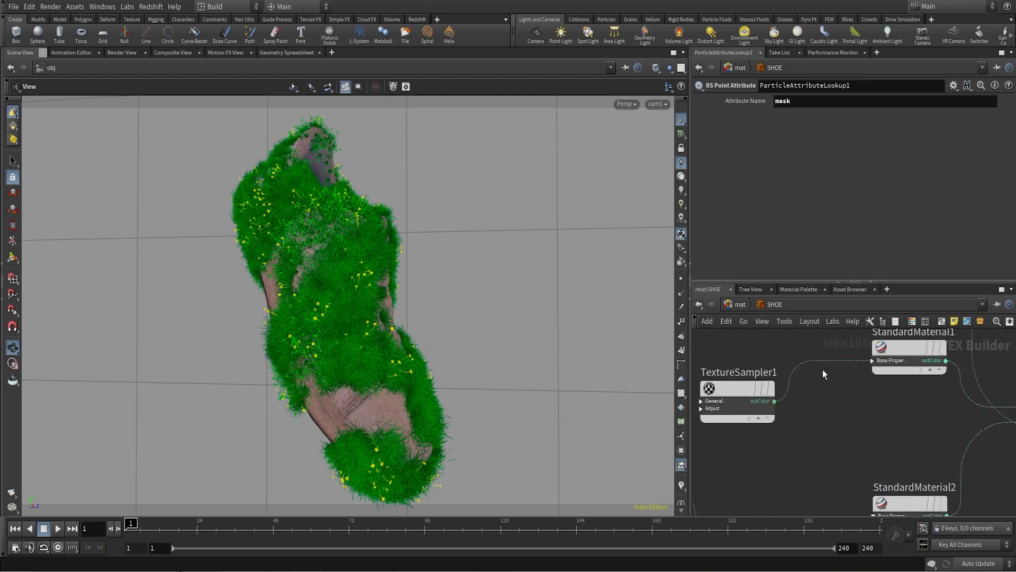
{"action": "left_click", "coordinate": [735, 382]}
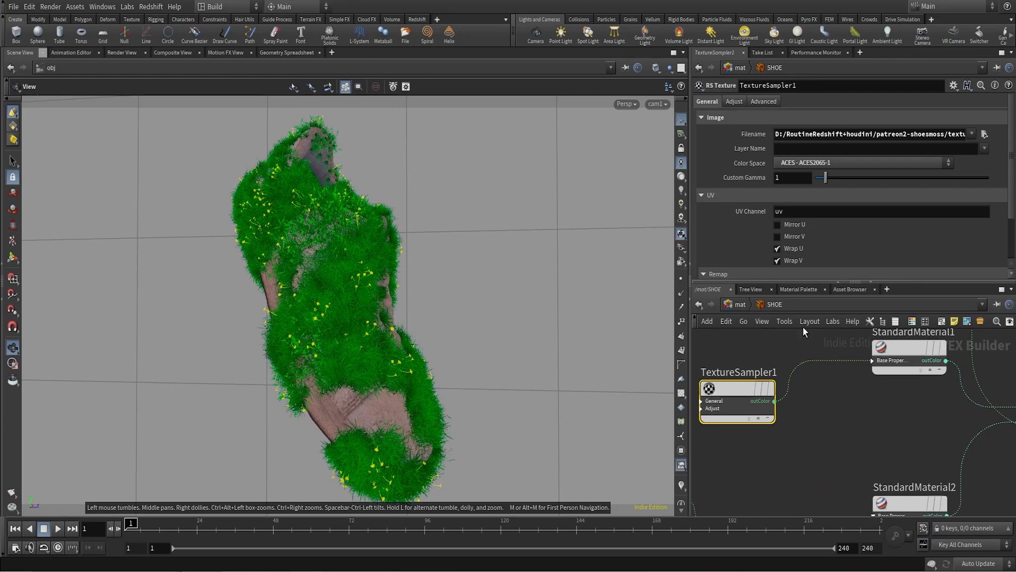
{"action": "scroll", "coordinate": [868, 427], "scroll_direction": "down", "scroll_amount": 3}
{"action": "middle_click_drag", "start_coordinate": [862, 453], "coordinate": [878, 337]}
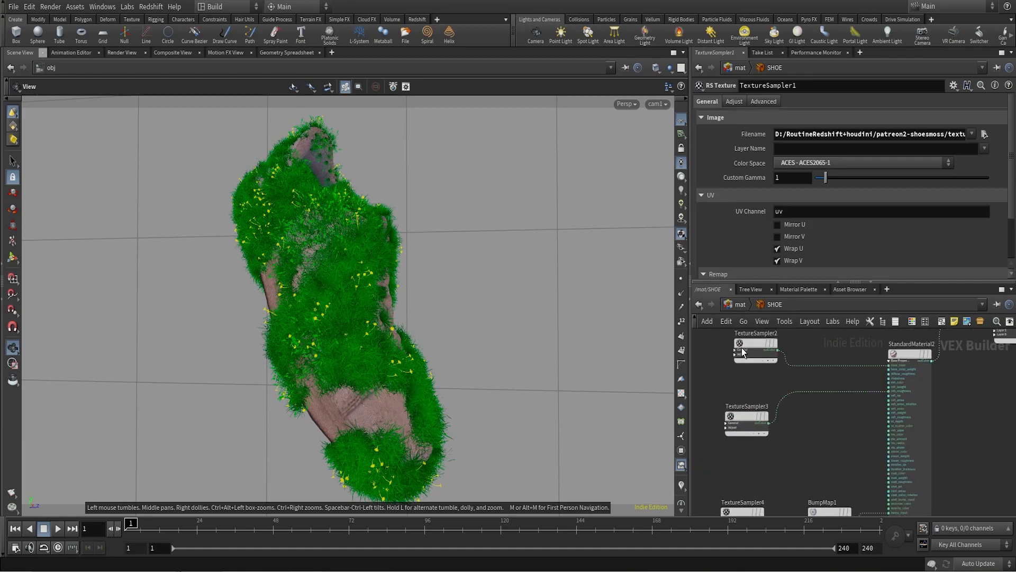
{"action": "scroll", "coordinate": [743, 352], "scroll_direction": "up", "scroll_amount": 1}
- Leave the SHOE material and open the network of the grass material
{"action": "left_click", "coordinate": [751, 306]}
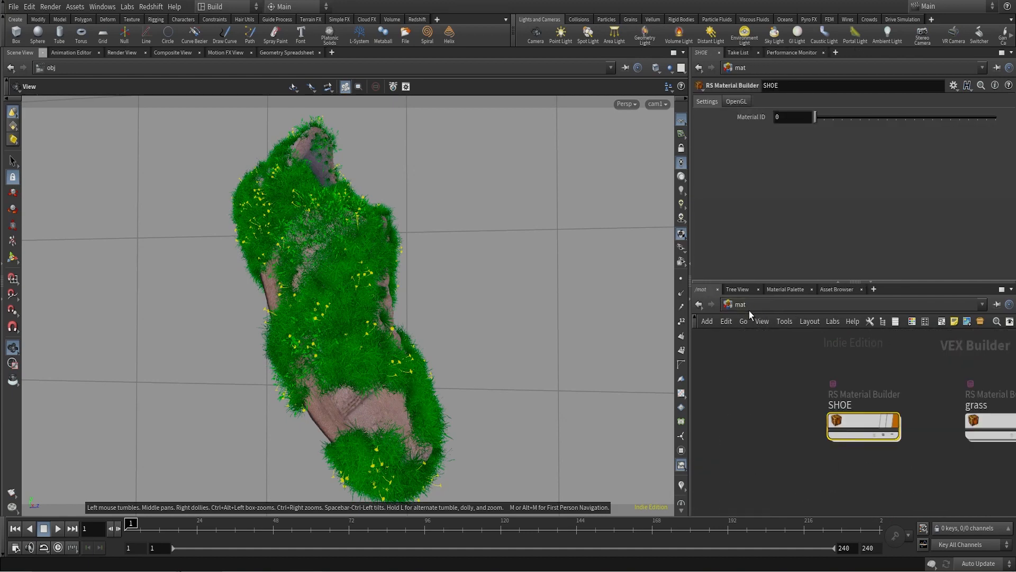
{"action": "scroll", "coordinate": [935, 452], "scroll_direction": "down", "scroll_amount": 1}
{"action": "scroll", "coordinate": [819, 408], "scroll_direction": "up", "scroll_amount": 3}
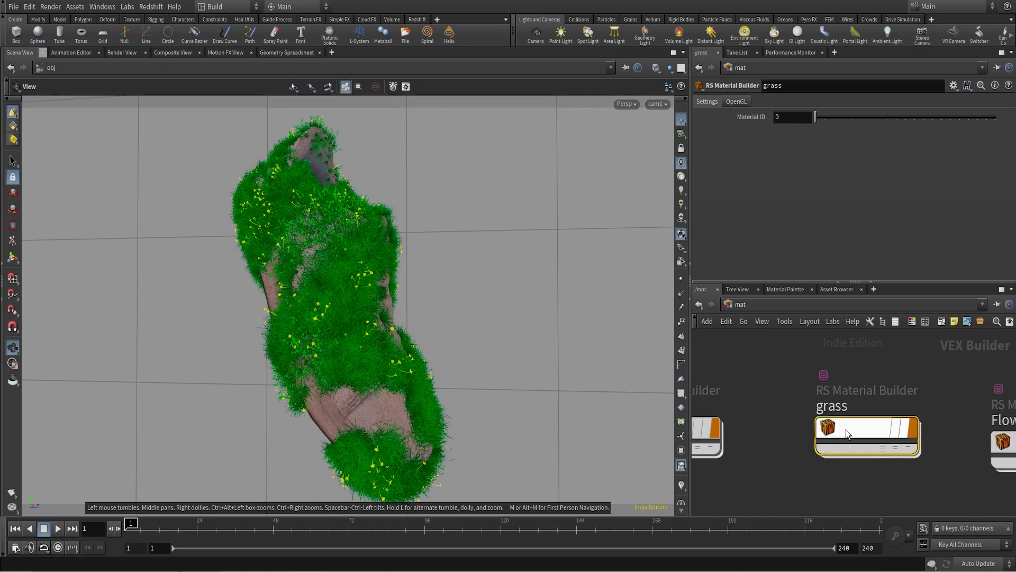
{"action": "double_click", "coordinate": [845, 430]}
- Delete the unconnected TextureSampler4 node from the grass material and lay out the remaining nodes
{"action": "scroll", "coordinate": [764, 453], "scroll_direction": "up", "scroll_amount": 2}
{"action": "left_click", "coordinate": [762, 453]}
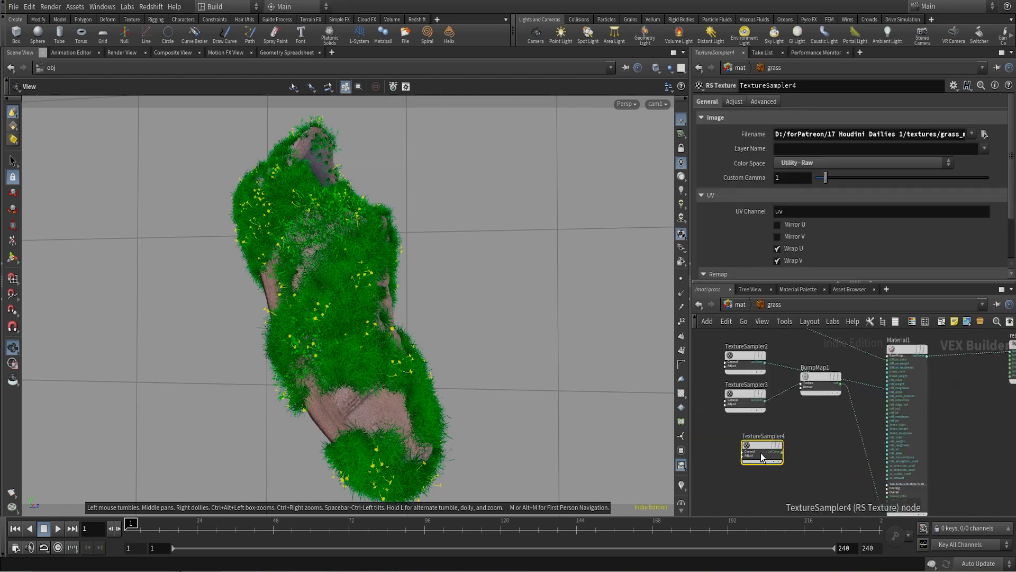
{"action": "key", "text": "Delete"}
{"action": "key", "text": "l"}
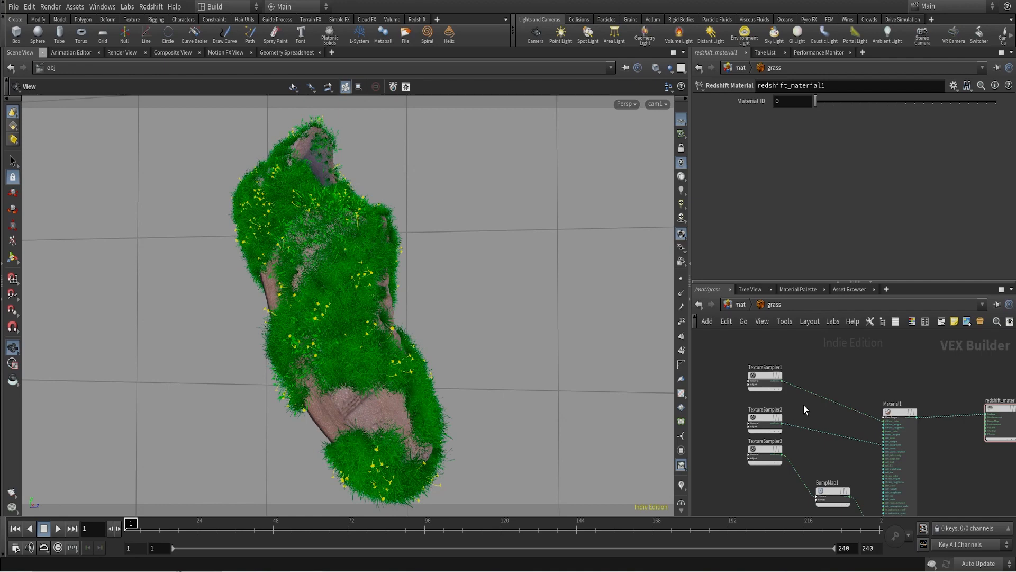
- Examine the texture settings of TextureSampler1 and the base properties of Material1 in the grass material
{"action": "scroll", "coordinate": [804, 405], "scroll_direction": "up", "scroll_amount": 3}
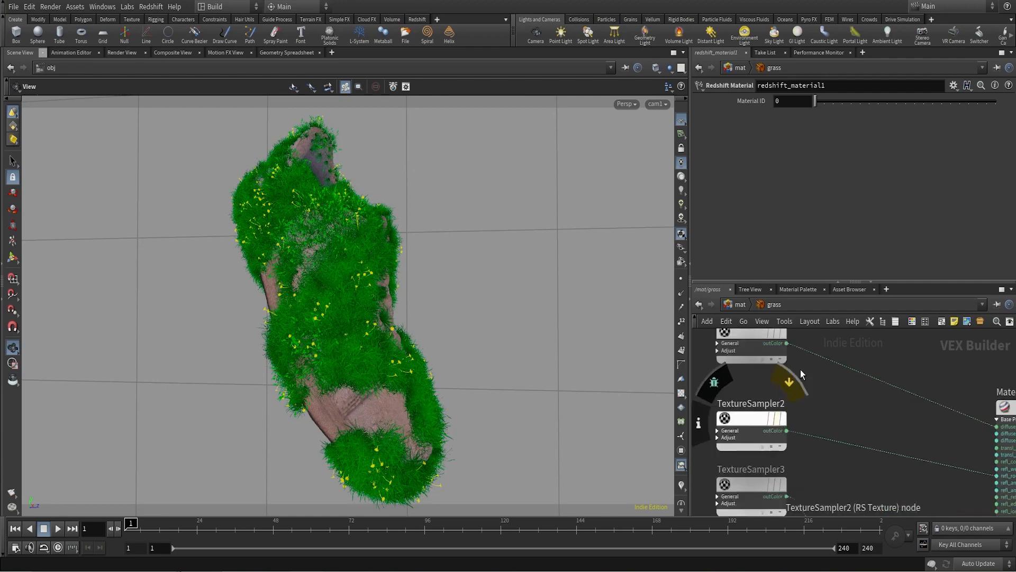
{"action": "left_click", "coordinate": [802, 391]}
{"action": "middle_click_drag", "start_coordinate": [923, 438], "coordinate": [728, 317]}
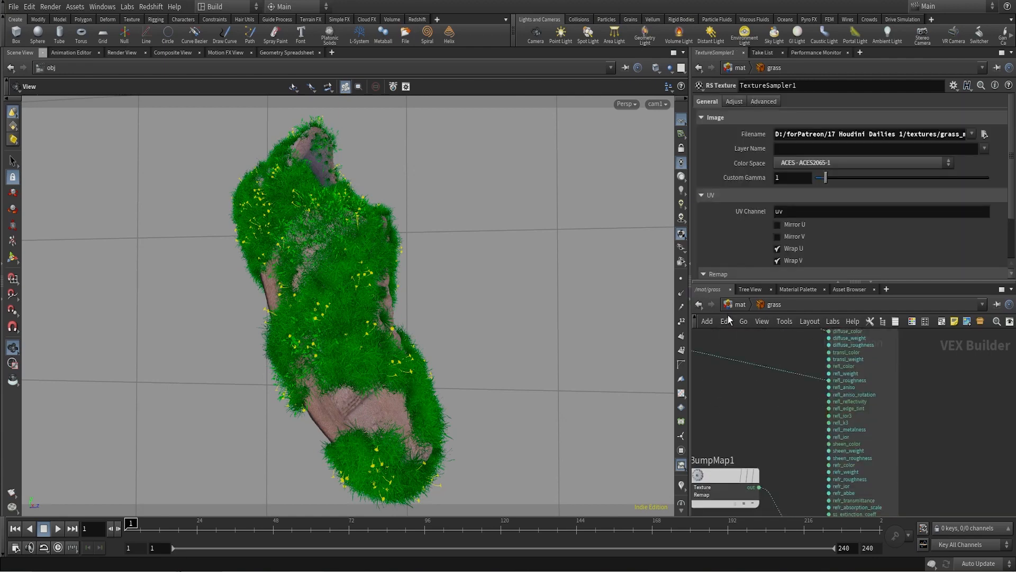
{"action": "left_click", "coordinate": [880, 355]}
{"action": "middle_click_drag", "start_coordinate": [910, 383], "coordinate": [950, 454]}
{"action": "middle_click_drag", "start_coordinate": [779, 385], "coordinate": [846, 357]}
{"action": "scroll", "coordinate": [924, 417], "scroll_direction": "down", "scroll_amount": 3}
{"action": "scroll", "coordinate": [795, 382], "scroll_direction": "up", "scroll_amount": 3}
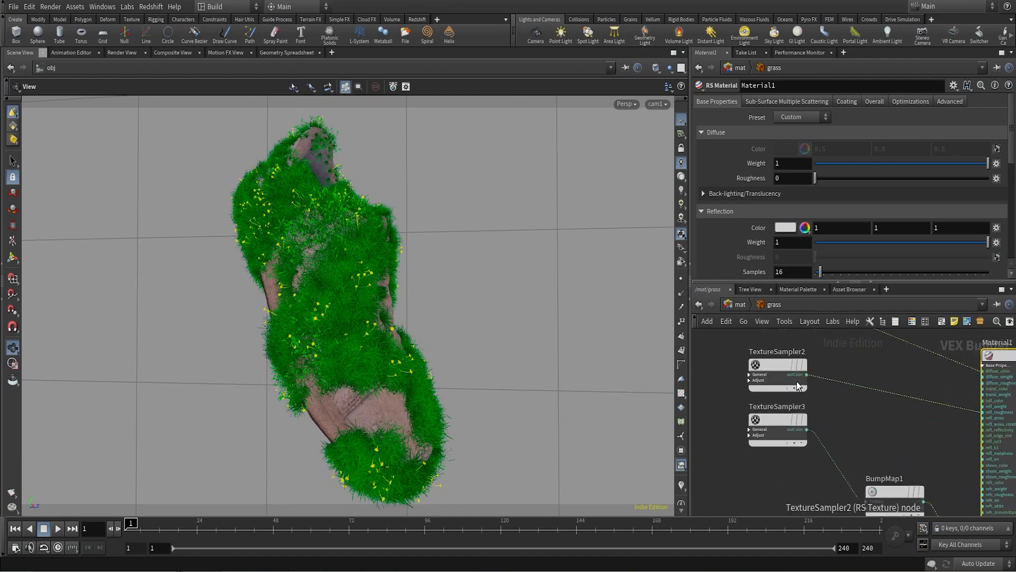
- Examine TextureSampler2's texture settings and the BumpMap1 connection to Material1 in the grass material
{"action": "left_click", "coordinate": [769, 367]}
{"action": "middle_click_drag", "start_coordinate": [934, 434], "coordinate": [875, 384]}
{"action": "middle_click_drag", "start_coordinate": [806, 456], "coordinate": [757, 377]}
{"action": "scroll", "coordinate": [826, 420], "scroll_direction": "up", "scroll_amount": 2}
{"action": "scroll", "coordinate": [745, 398], "scroll_direction": "down", "scroll_amount": 3}
{"action": "scroll", "coordinate": [783, 369], "scroll_direction": "up", "scroll_amount": 2}
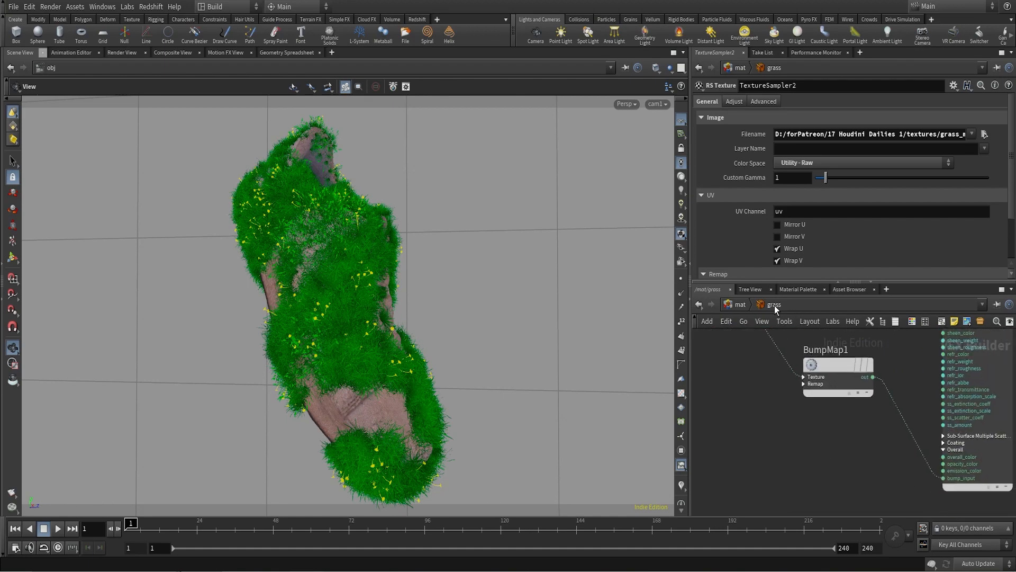
- Open the Flower material network and delete its unconnected TextureSampler4 node
{"action": "left_click", "coordinate": [740, 306]}
{"action": "middle_click_drag", "start_coordinate": [941, 469], "coordinate": [858, 427]}
{"action": "double_click", "coordinate": [857, 423]}
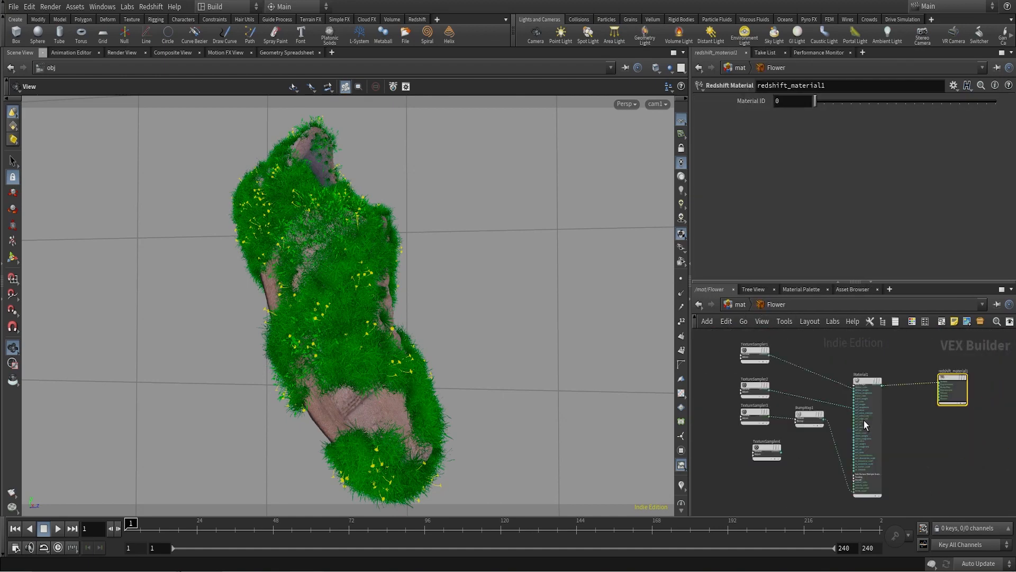
{"action": "scroll", "coordinate": [804, 436], "scroll_direction": "up", "scroll_amount": 4}
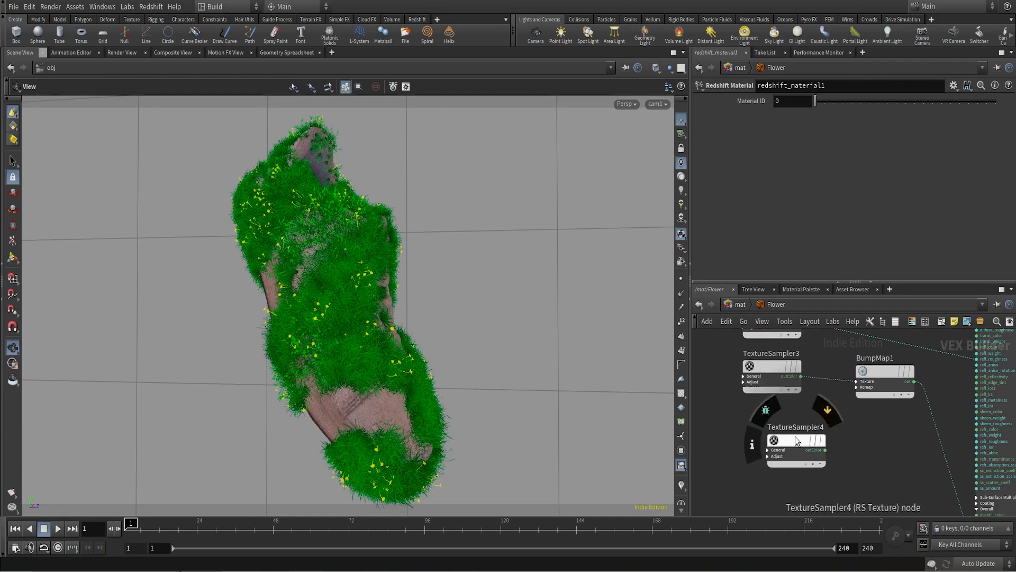
{"action": "left_click", "coordinate": [797, 440]}
{"action": "key", "text": "Delete"}
- Examine TextureSampler1's settings and the other texture and bump connections to Material1 in the Flower material
{"action": "scroll", "coordinate": [867, 455], "scroll_direction": "down", "scroll_amount": 3}
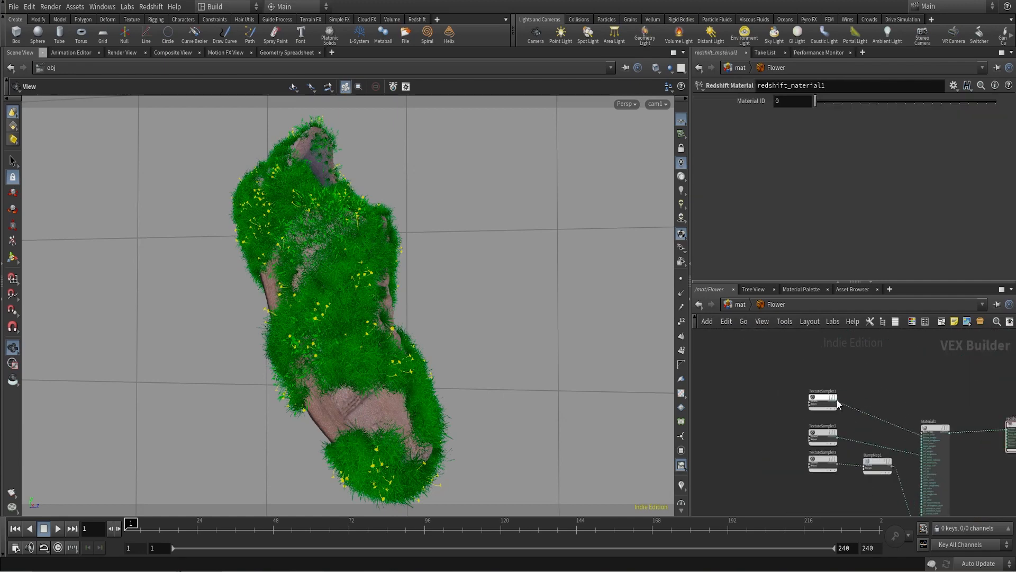
{"action": "scroll", "coordinate": [837, 403], "scroll_direction": "up", "scroll_amount": 4}
{"action": "left_click", "coordinate": [808, 405]}
{"action": "scroll", "coordinate": [808, 405], "scroll_direction": "down", "scroll_amount": 2}
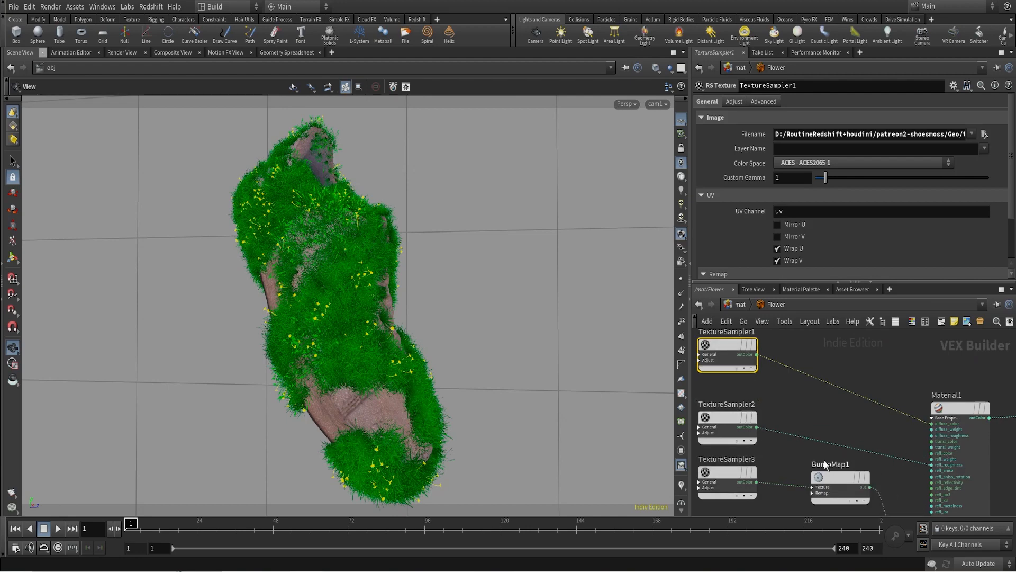
{"action": "middle_click_drag", "start_coordinate": [806, 448], "coordinate": [813, 389]}
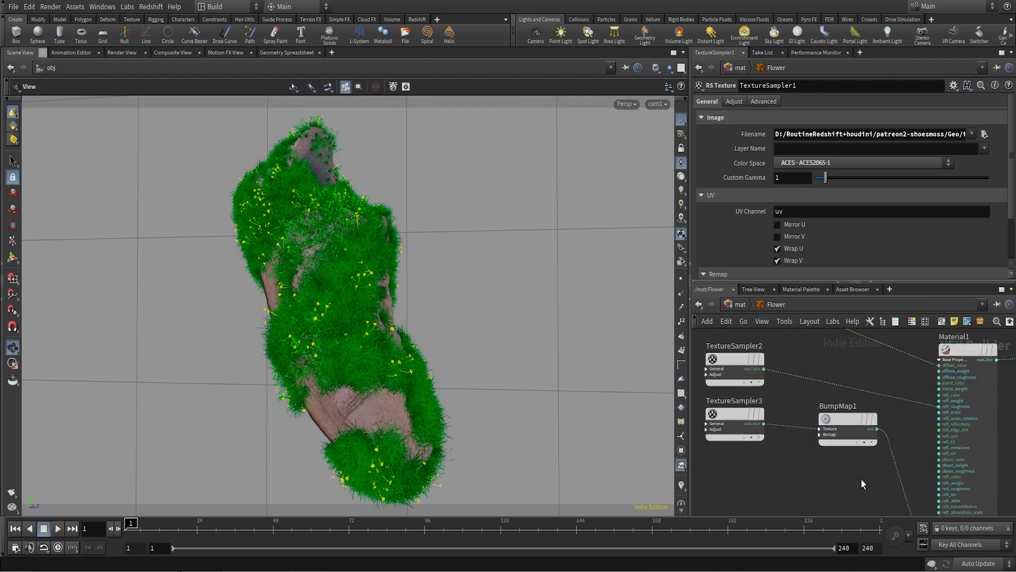
- Leave the Flower material and switch from the material network to the object level
{"action": "left_click", "coordinate": [734, 305]}
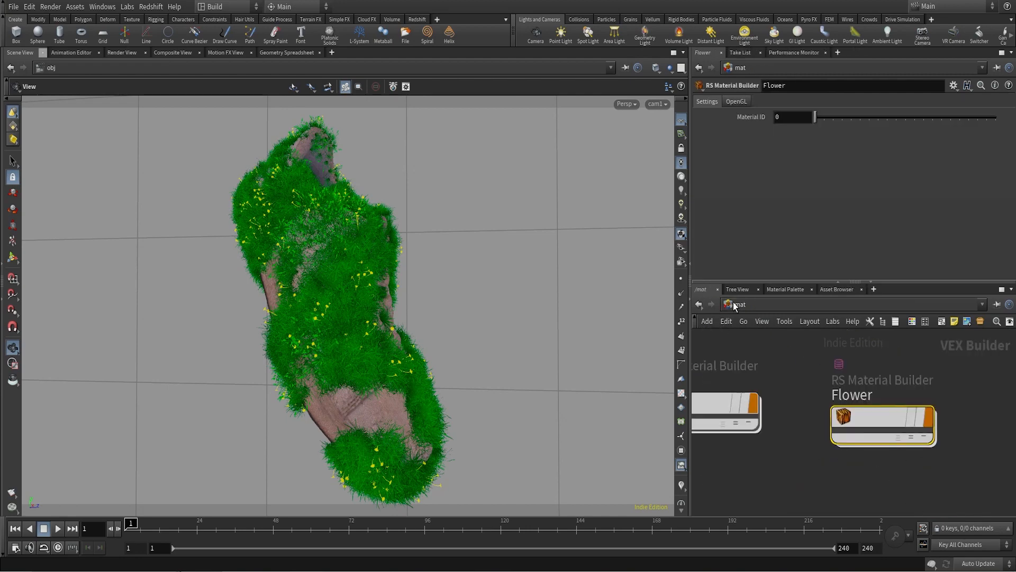
{"action": "scroll", "coordinate": [925, 478], "scroll_direction": "down", "scroll_amount": 3}
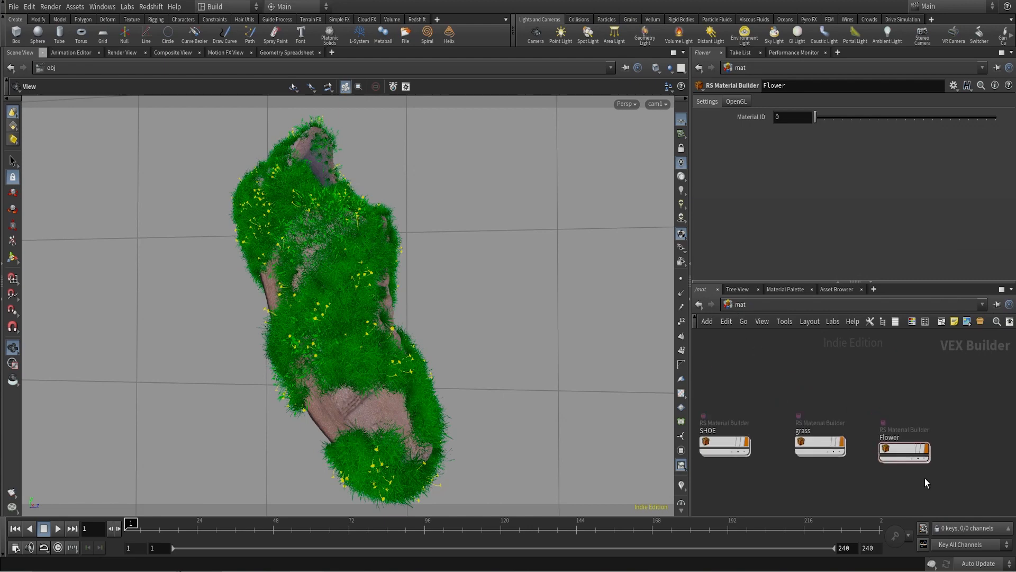
{"action": "left_click", "coordinate": [804, 305]}
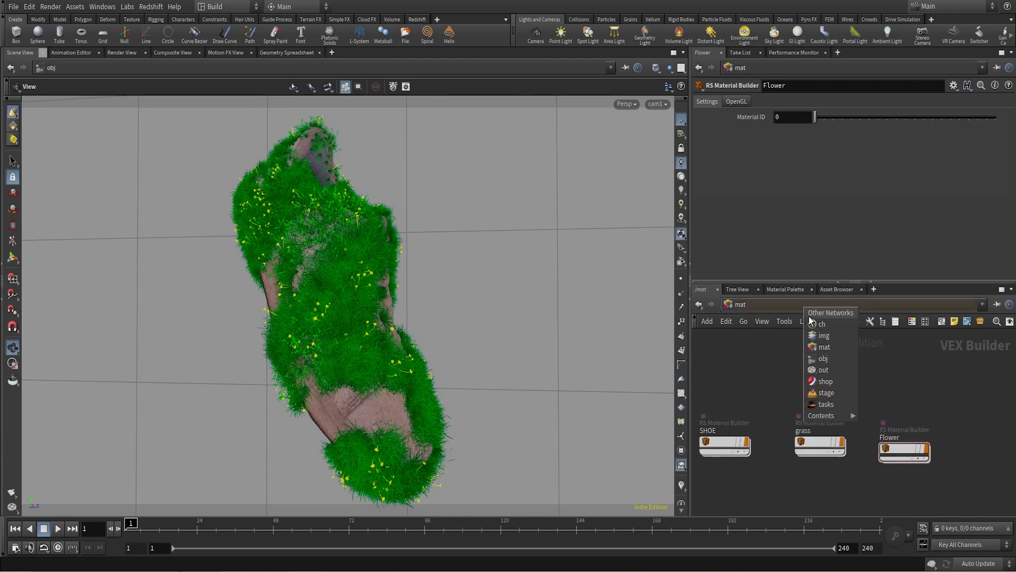
{"action": "left_click", "coordinate": [822, 359]}
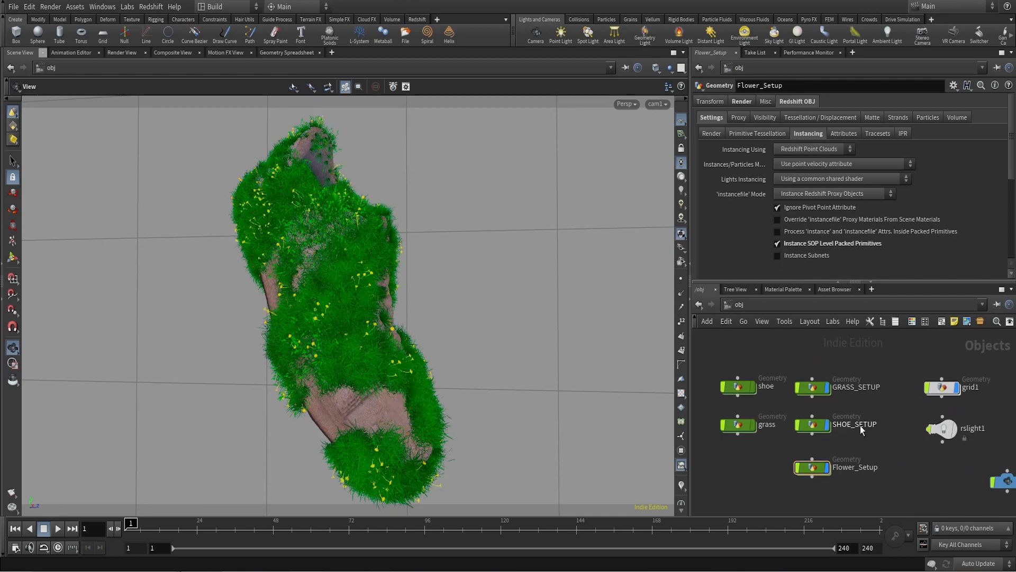
- Check the Redshift materials assigned to the GRASS_SETUP, SHOE_SETUP and Flower_Setup objects in their render settings
{"action": "left_click", "coordinate": [815, 389]}
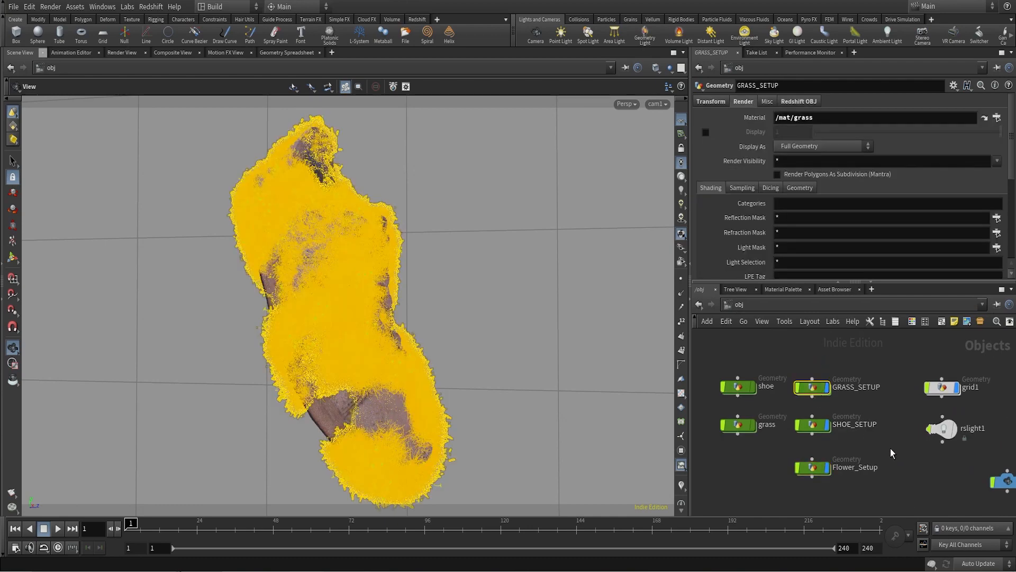
{"action": "left_click", "coordinate": [890, 448]}
{"action": "scroll", "coordinate": [817, 357], "scroll_direction": "up", "scroll_amount": 2}
{"action": "left_click", "coordinate": [814, 398]}
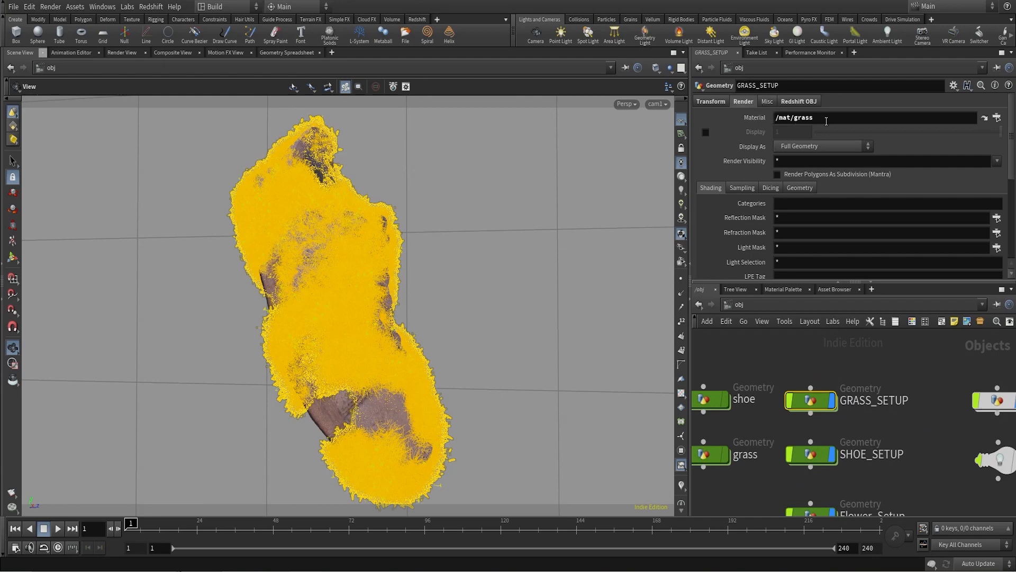
{"action": "left_click", "coordinate": [806, 457]}
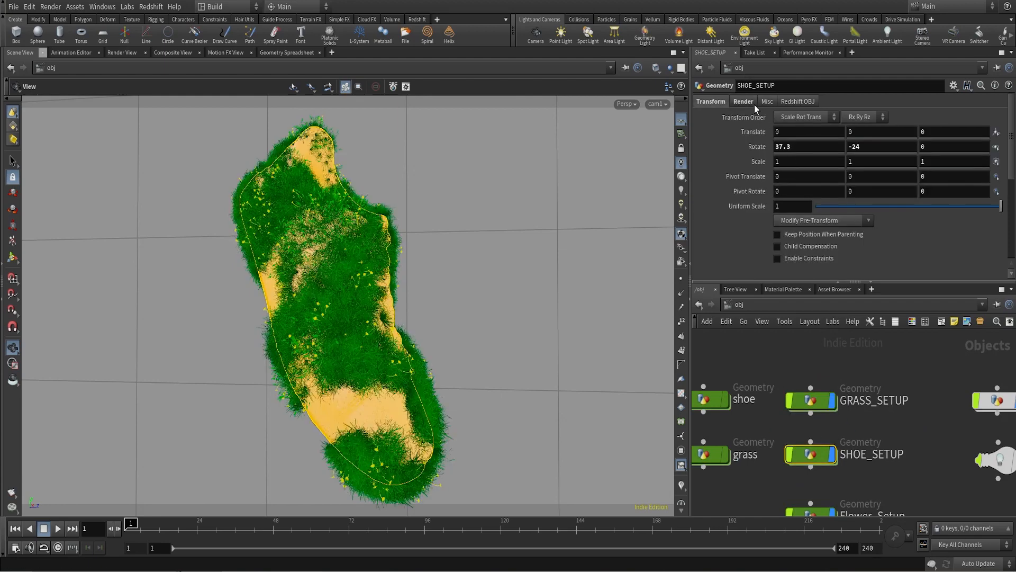
{"action": "left_click", "coordinate": [754, 103]}
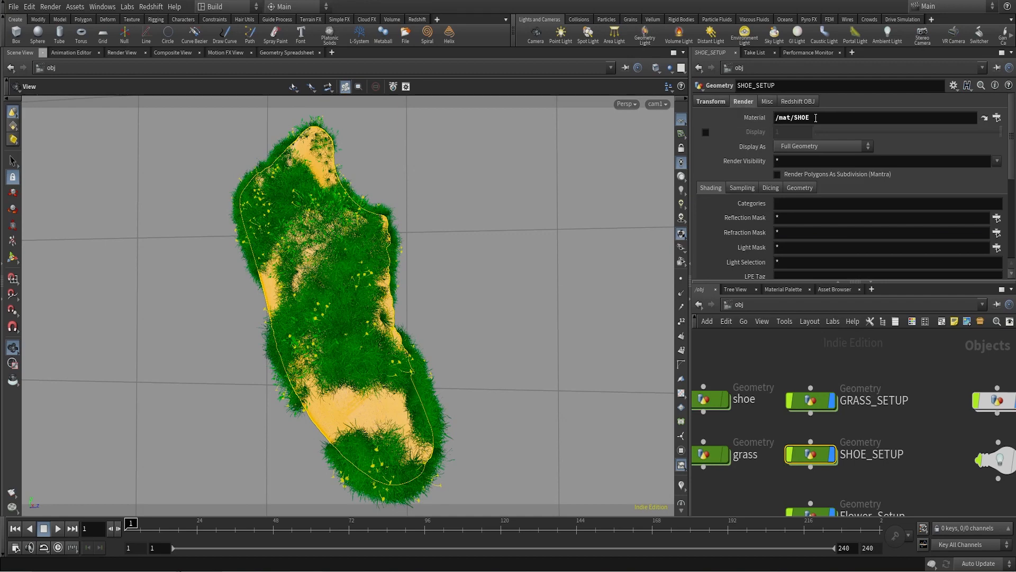
{"action": "middle_click_drag", "start_coordinate": [920, 488], "coordinate": [928, 374]}
{"action": "left_click", "coordinate": [818, 404]}
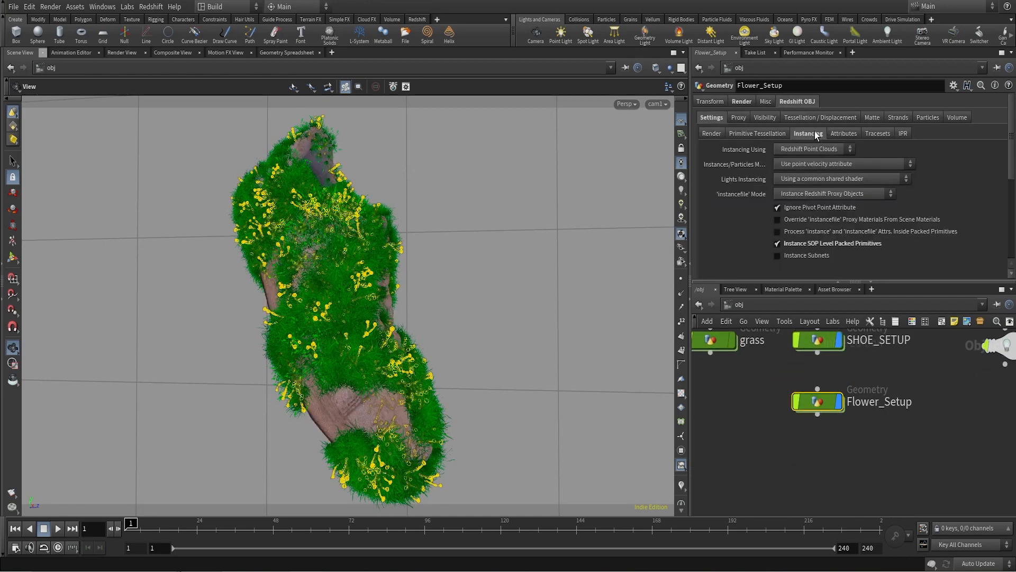
{"action": "left_click", "coordinate": [741, 103]}
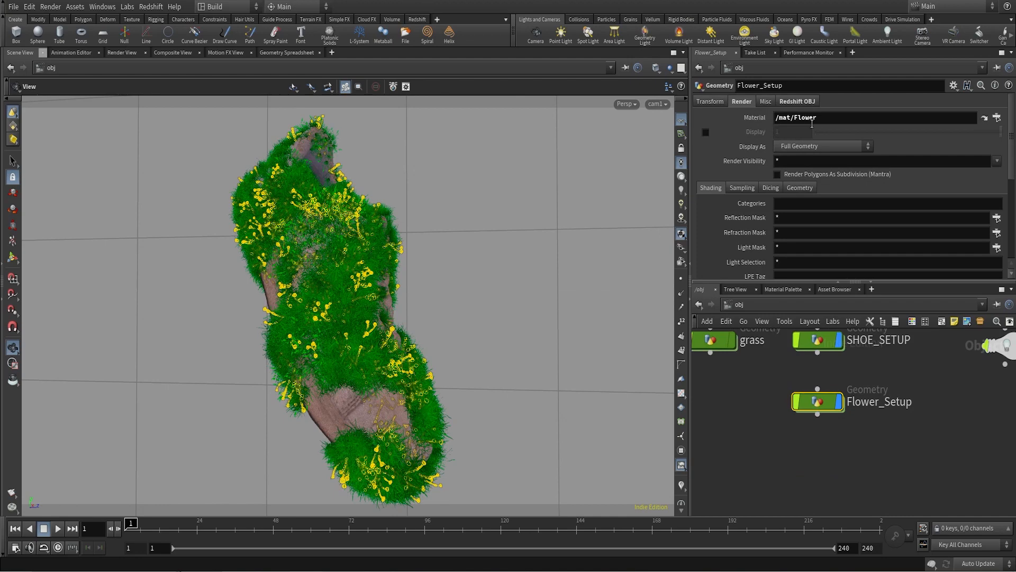
{"action": "scroll", "coordinate": [902, 436], "scroll_direction": "down", "scroll_amount": 3}
{"action": "middle_click_drag", "start_coordinate": [903, 436], "coordinate": [897, 487]}
{"action": "left_click", "coordinate": [897, 486]}
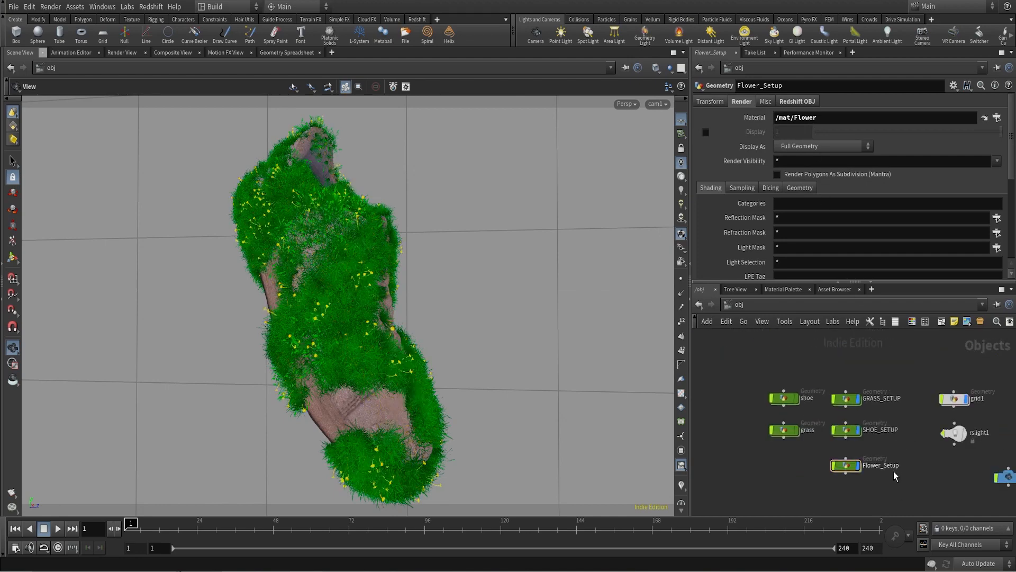
- Examine Flower_Setup's Redshift instancing settings and the Pack and Instance option of its copytopoints1 node, returning to the object level
{"action": "scroll", "coordinate": [889, 468], "scroll_direction": "up", "scroll_amount": 3}
{"action": "left_click", "coordinate": [824, 466]}
{"action": "left_click", "coordinate": [795, 102]}
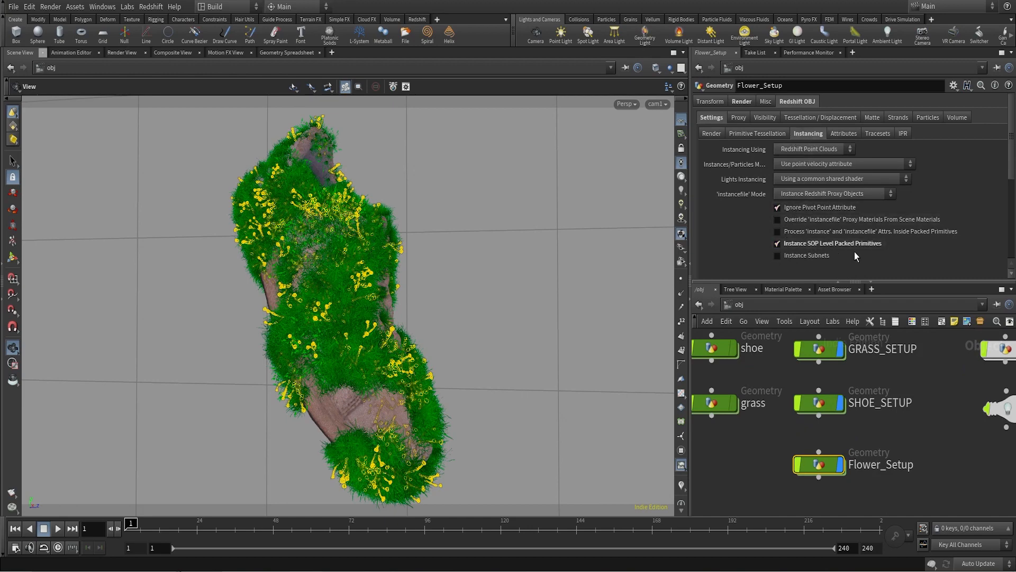
{"action": "double_click", "coordinate": [829, 463]}
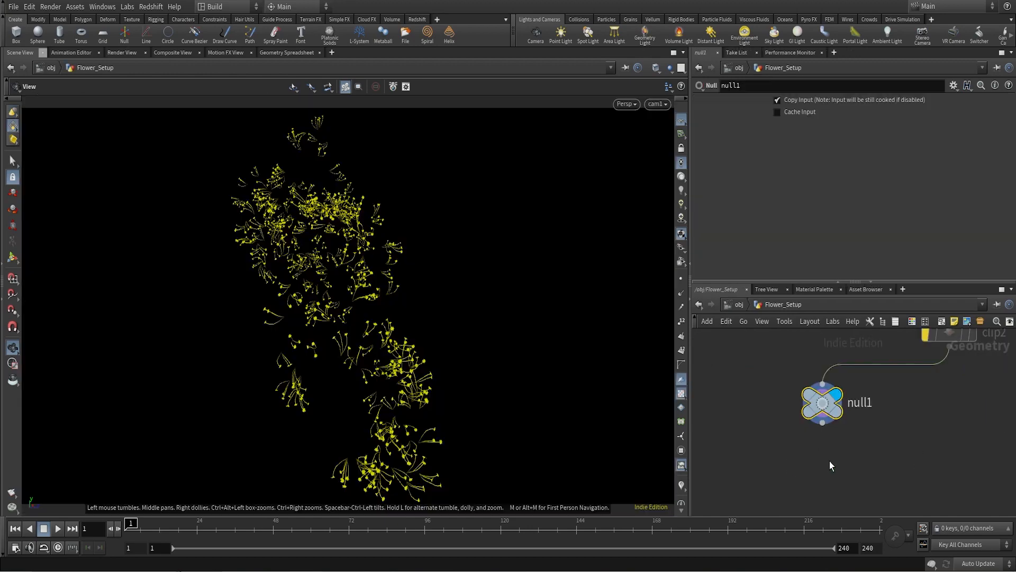
{"action": "middle_click_drag", "start_coordinate": [830, 465], "coordinate": [853, 527]}
{"action": "middle_click_drag", "start_coordinate": [783, 408], "coordinate": [862, 524]}
{"action": "left_click", "coordinate": [837, 471]}
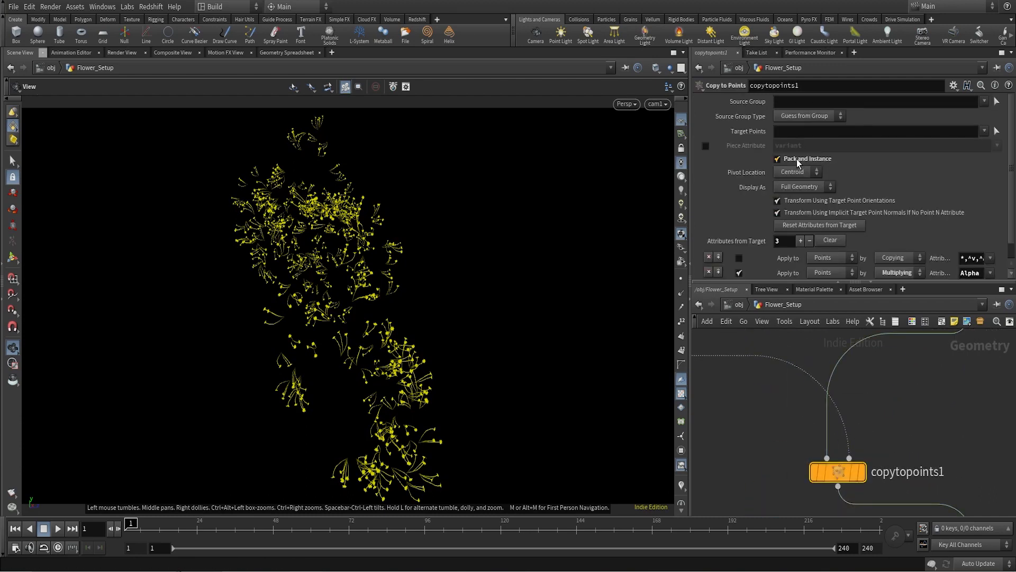
{"action": "left_click", "coordinate": [739, 305]}
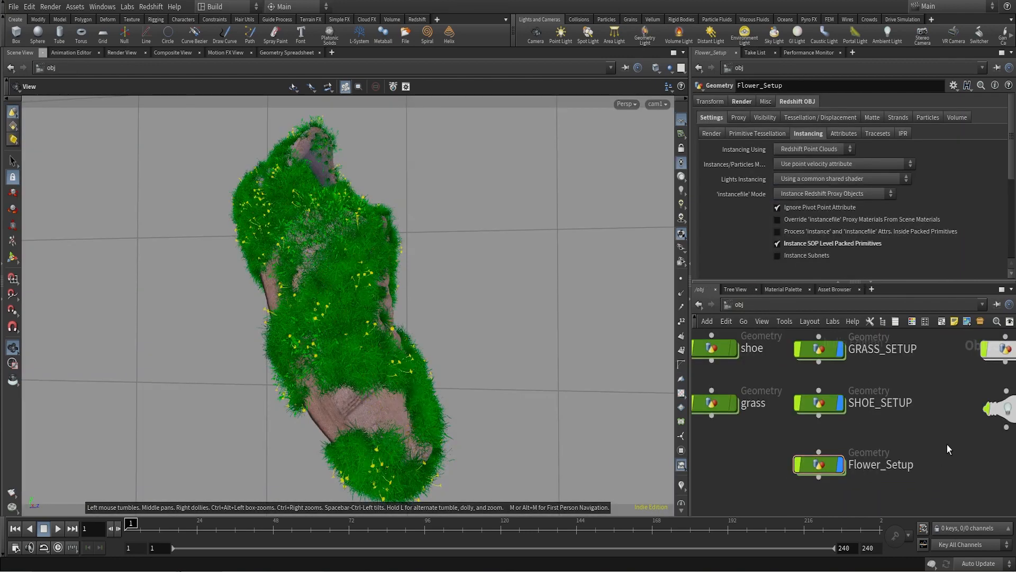
- Examine the Redshift instancing settings of the GRASS_SETUP object, including Instance SOP Level Packed Primitives
{"action": "middle_click_drag", "start_coordinate": [948, 444], "coordinate": [952, 472]}
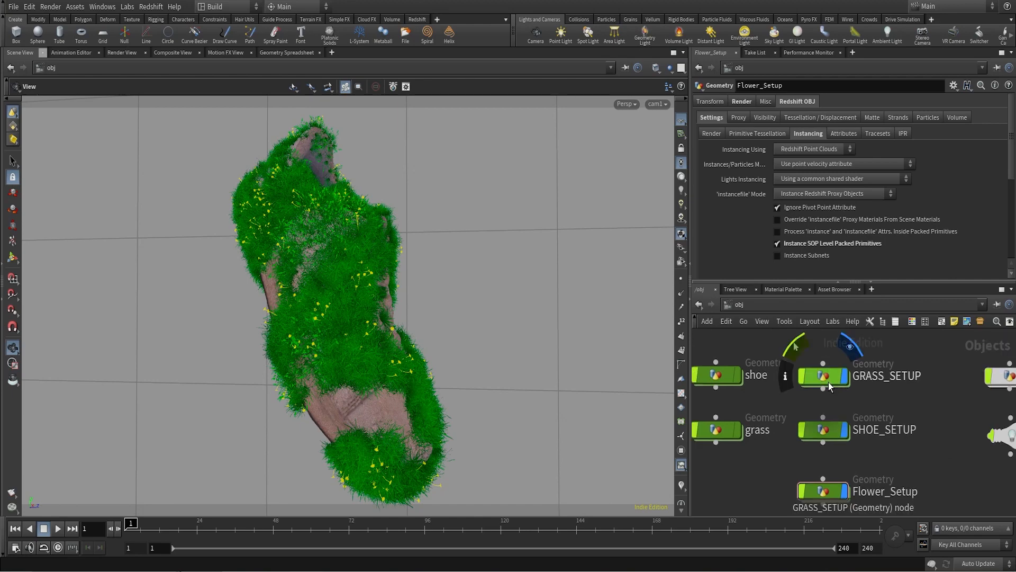
{"action": "left_click", "coordinate": [828, 382]}
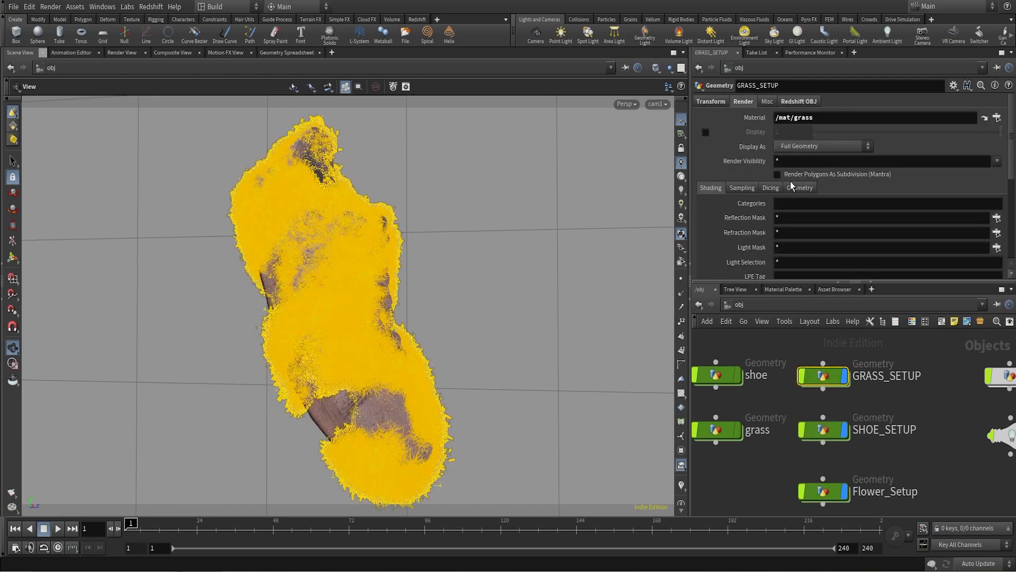
{"action": "left_click", "coordinate": [798, 101]}
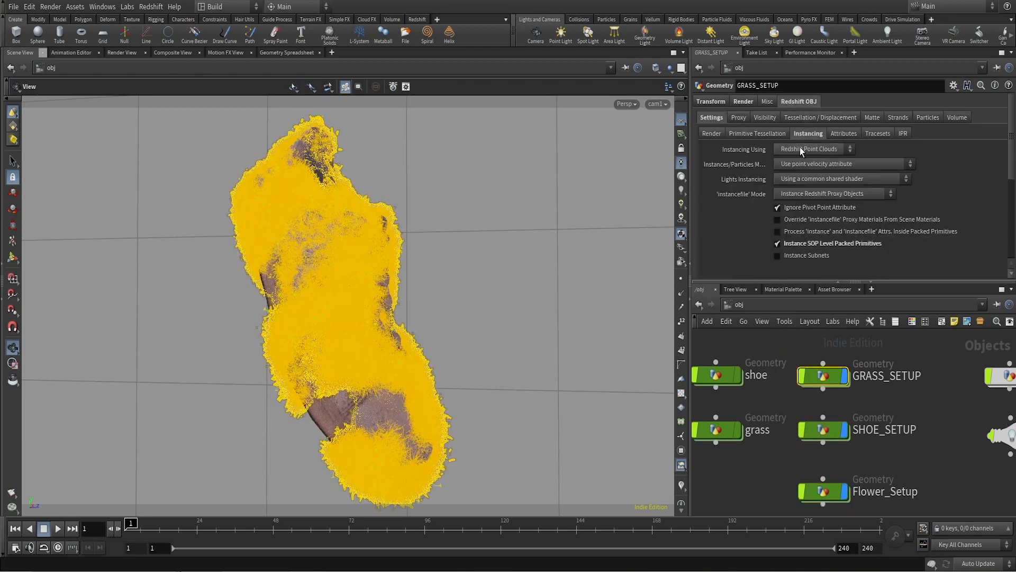
{"action": "left_click", "coordinate": [943, 479]}
{"action": "scroll", "coordinate": [937, 470], "scroll_direction": "down", "scroll_amount": 4}
{"action": "middle_click_drag", "start_coordinate": [932, 466], "coordinate": [862, 427]}
- Switch to the out network, inspect the Redshift_ROP1 and Redshift_IPR1 nodes, and show the Redshift shelf tools
{"action": "left_click", "coordinate": [782, 310]}
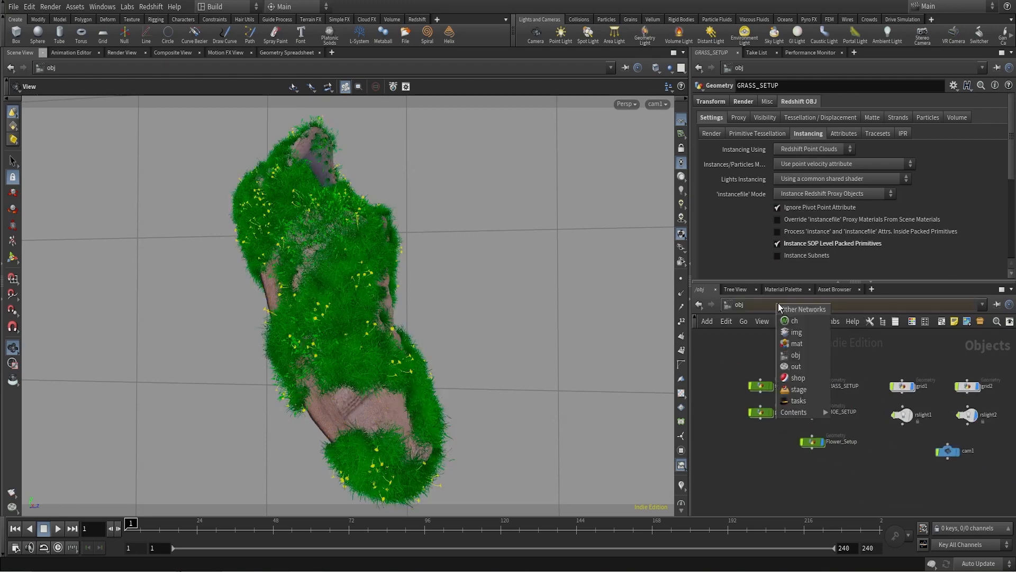
{"action": "left_click", "coordinate": [793, 359]}
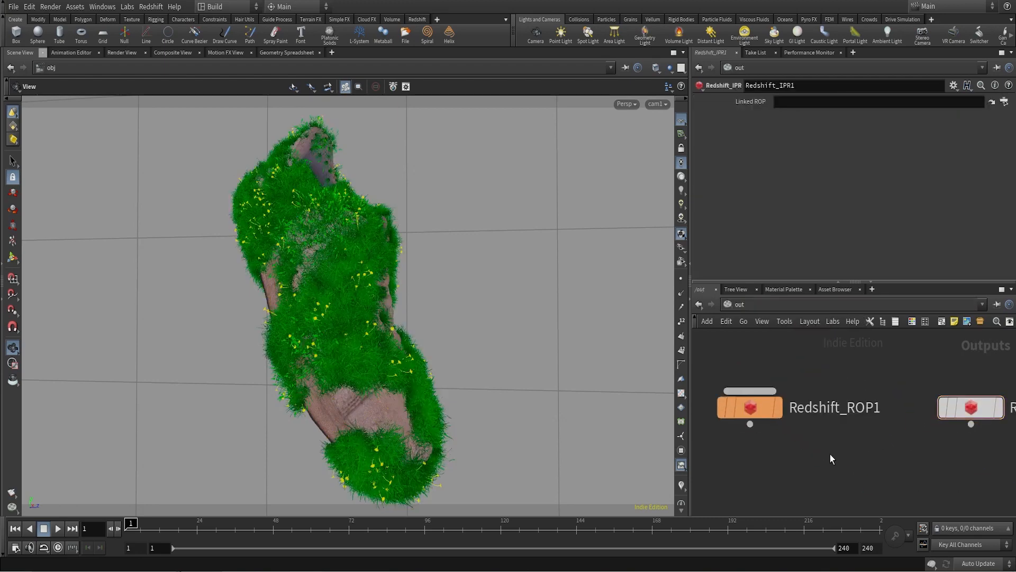
{"action": "scroll", "coordinate": [830, 454], "scroll_direction": "down", "scroll_amount": 2}
{"action": "left_click", "coordinate": [788, 430]}
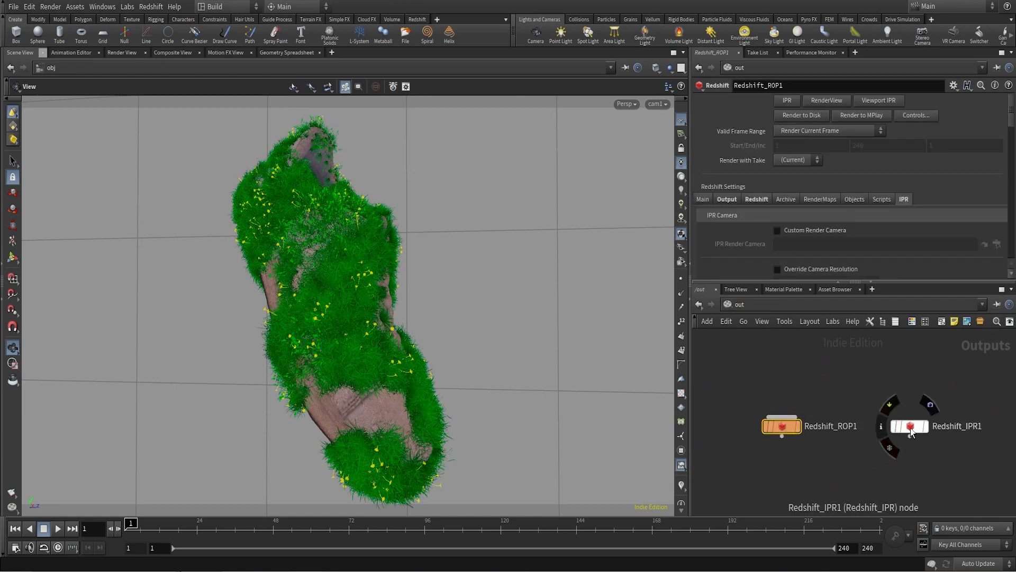
{"action": "left_click", "coordinate": [910, 427]}
{"action": "left_click", "coordinate": [859, 455]}
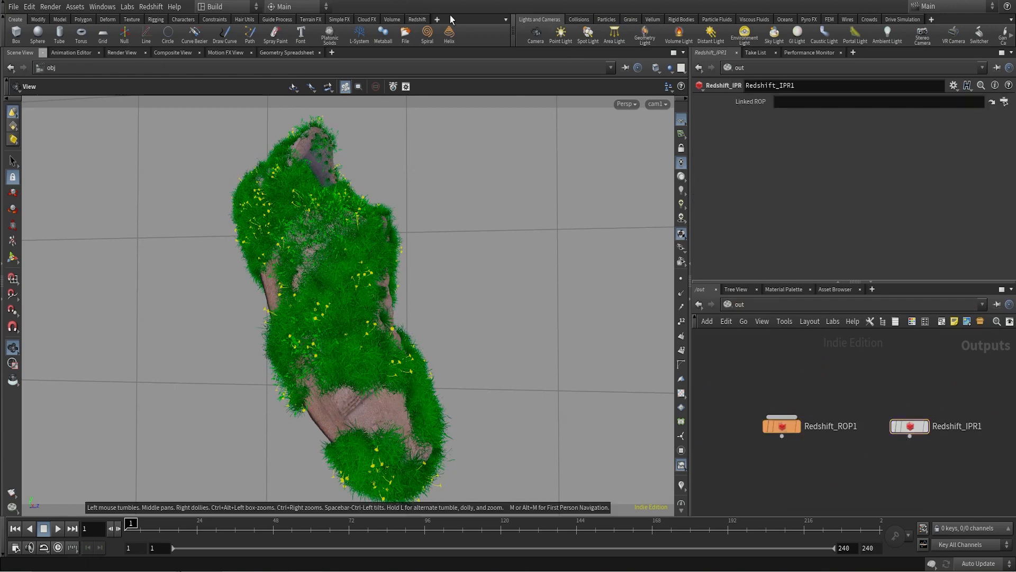
{"action": "left_click", "coordinate": [417, 19]}
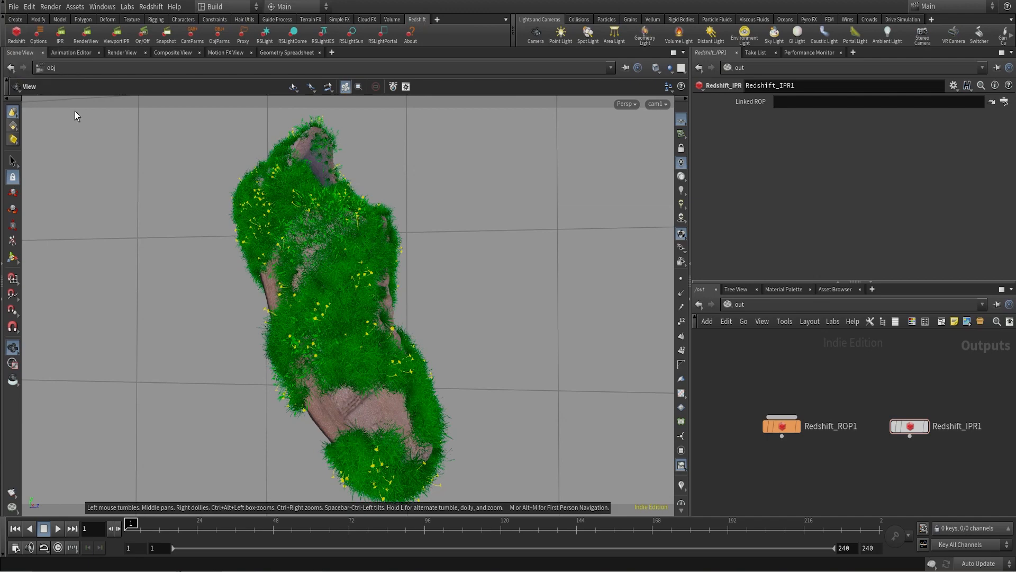
- Examine Redshift_ROP1's advanced sampling and denoising settings and its output post effects
{"action": "left_click", "coordinate": [781, 426]}
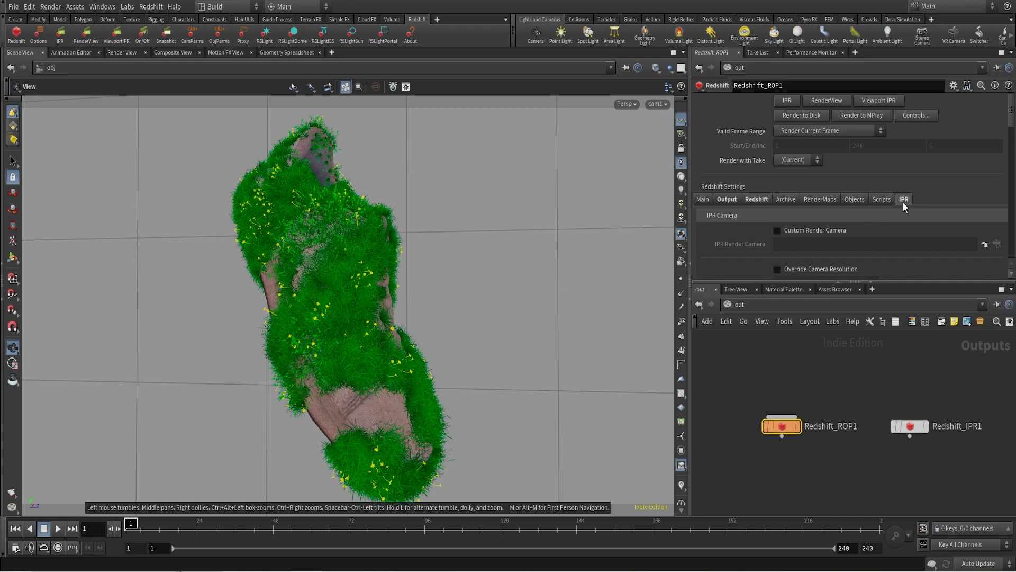
{"action": "left_click", "coordinate": [750, 199]}
{"action": "scroll", "coordinate": [747, 209], "scroll_direction": "down", "scroll_amount": 3}
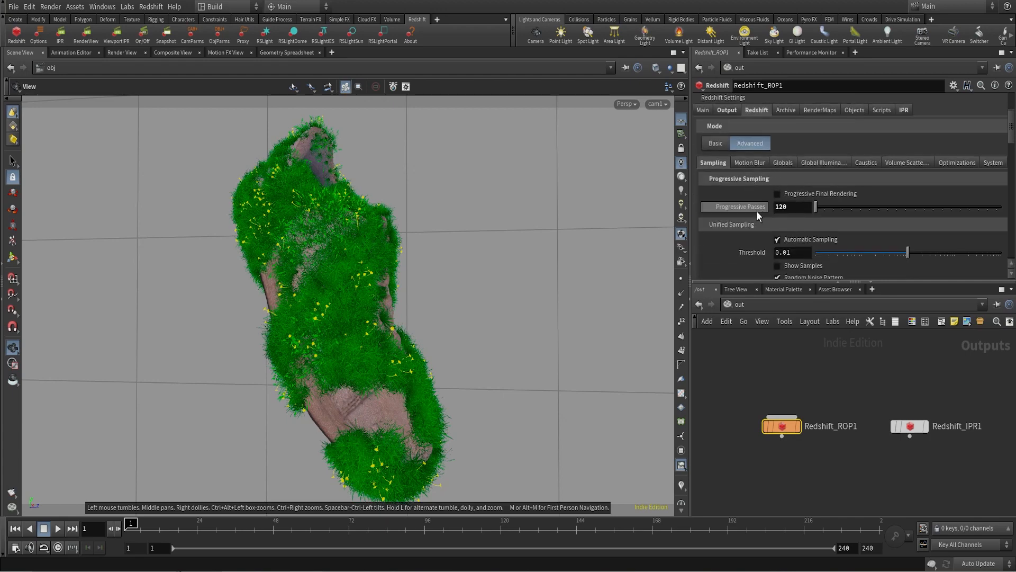
{"action": "scroll", "coordinate": [787, 212], "scroll_direction": "down", "scroll_amount": 3}
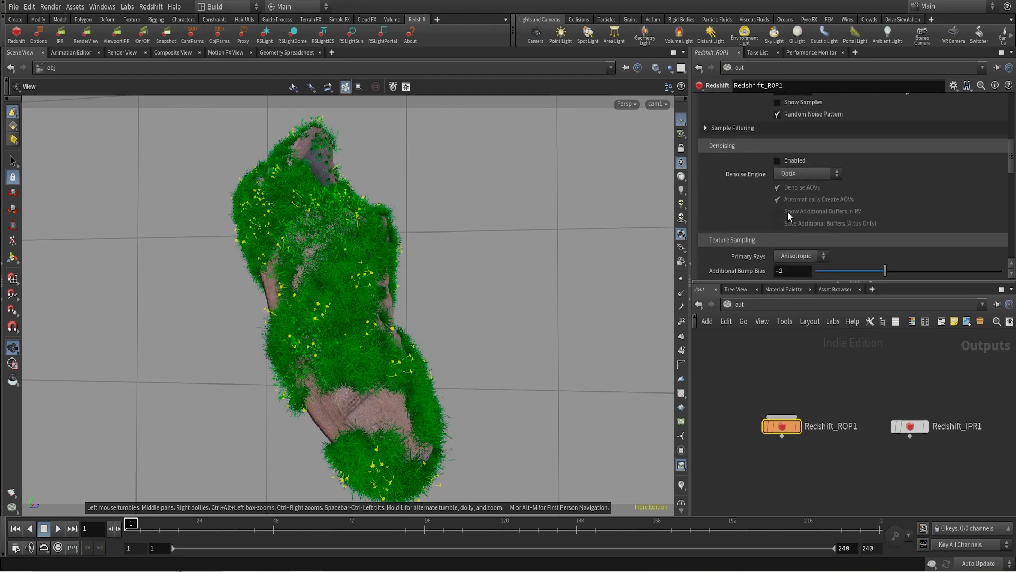
{"action": "scroll", "coordinate": [788, 214], "scroll_direction": "up", "scroll_amount": 3}
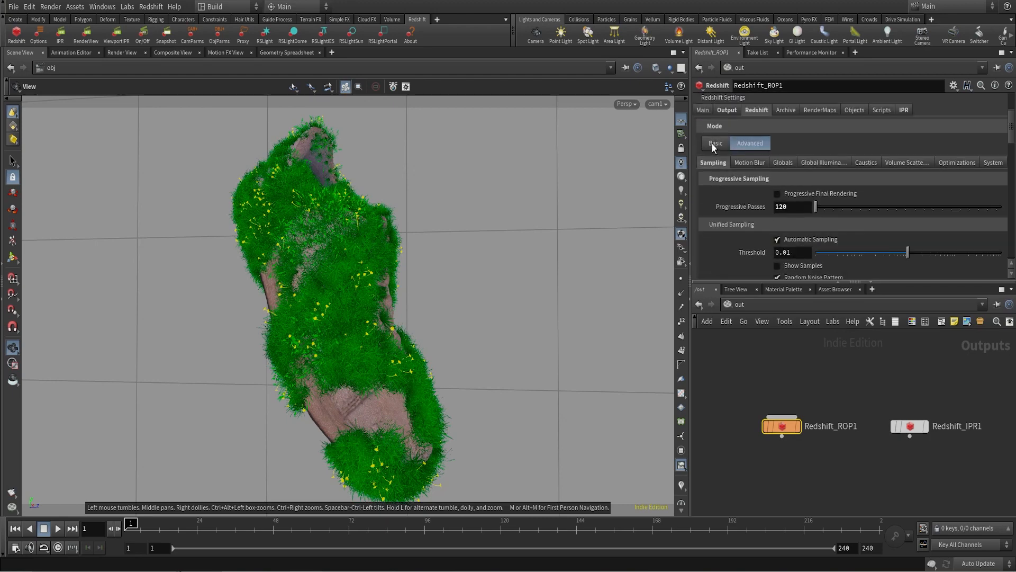
{"action": "left_click", "coordinate": [719, 110]}
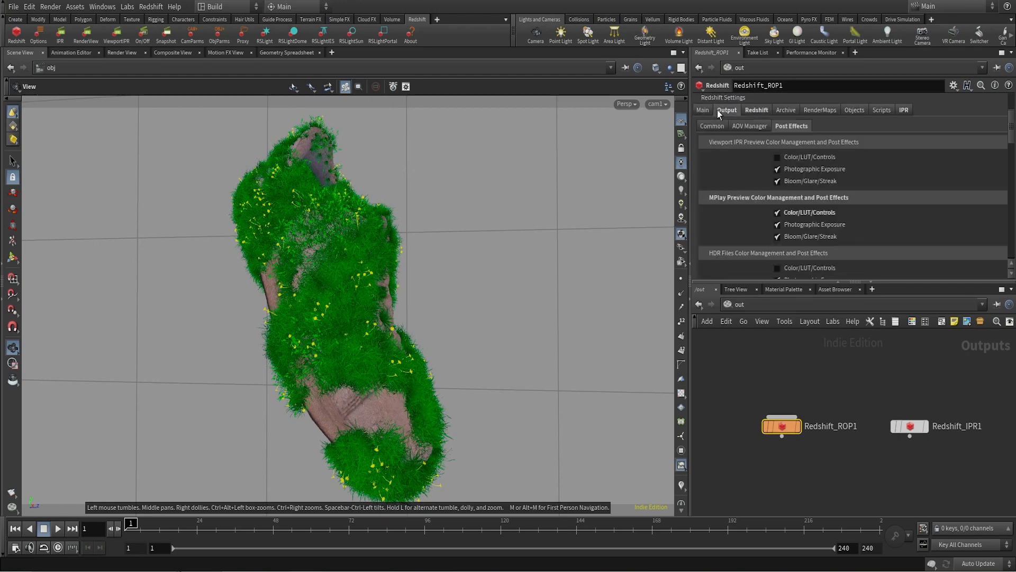
{"action": "scroll", "coordinate": [751, 212], "scroll_direction": "down", "scroll_amount": 3}
{"action": "scroll", "coordinate": [750, 220], "scroll_direction": "up", "scroll_amount": 2}
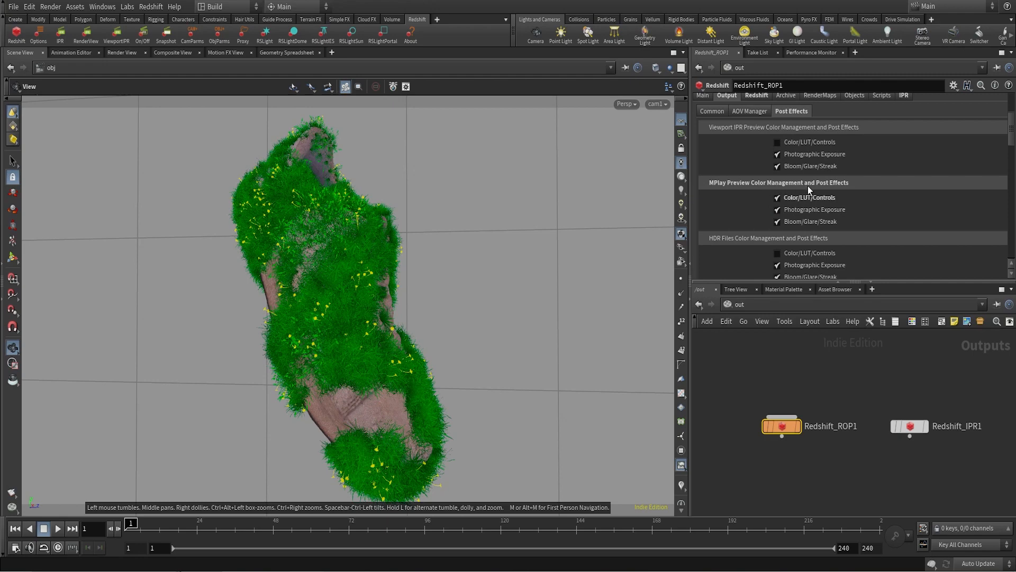
- Return to the object level, clear the selection and render the mossy shoe scene in the Redshift RenderView
{"action": "left_click", "coordinate": [773, 304]}
{"action": "left_click", "coordinate": [791, 354]}
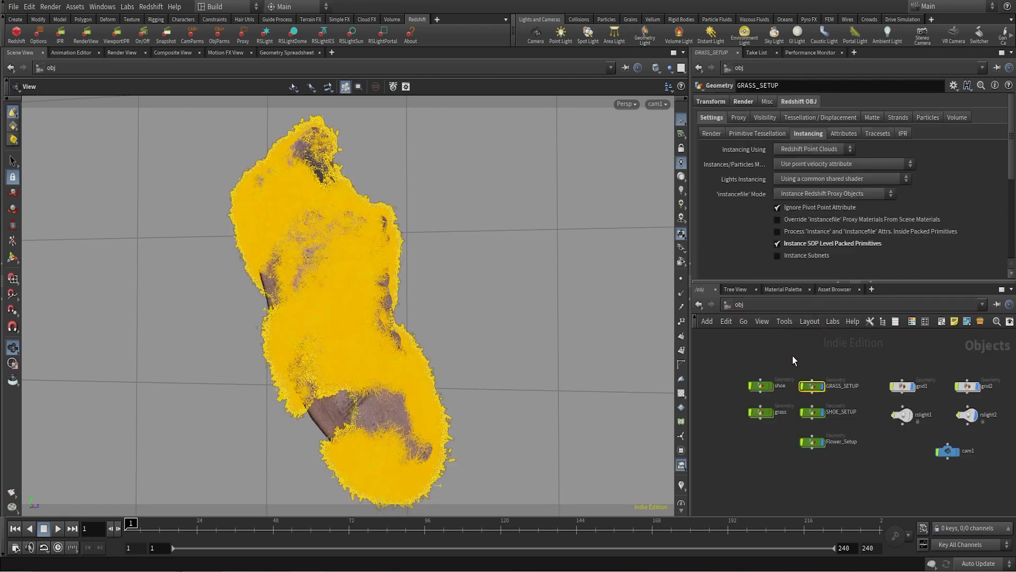
{"action": "left_click", "coordinate": [871, 463]}
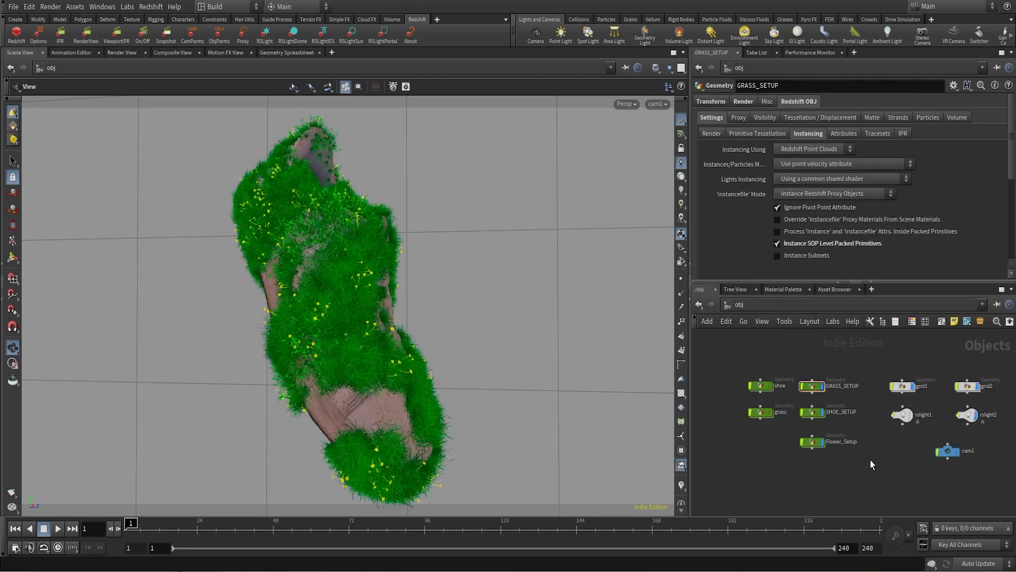
{"action": "left_click", "coordinate": [84, 37]}
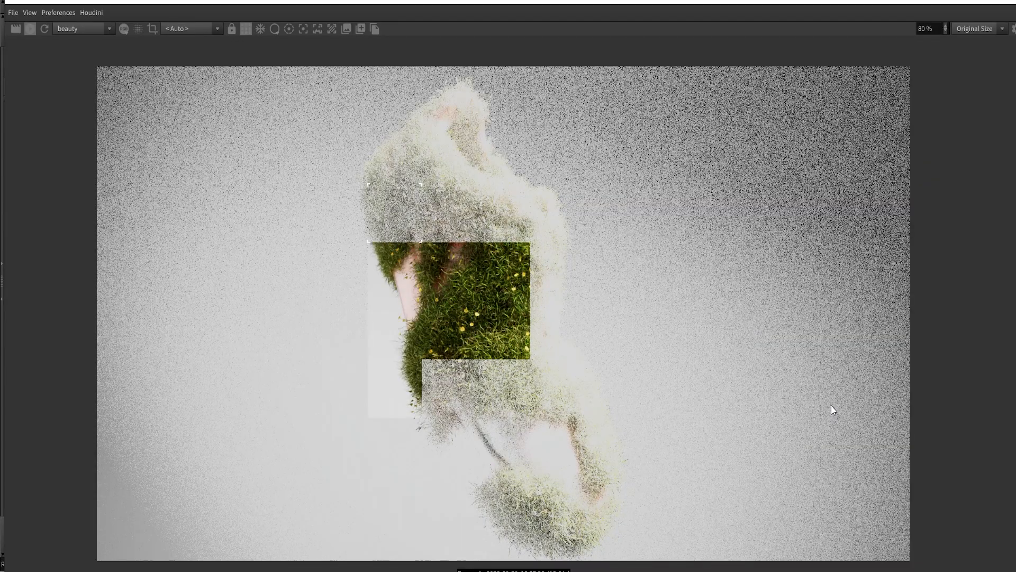